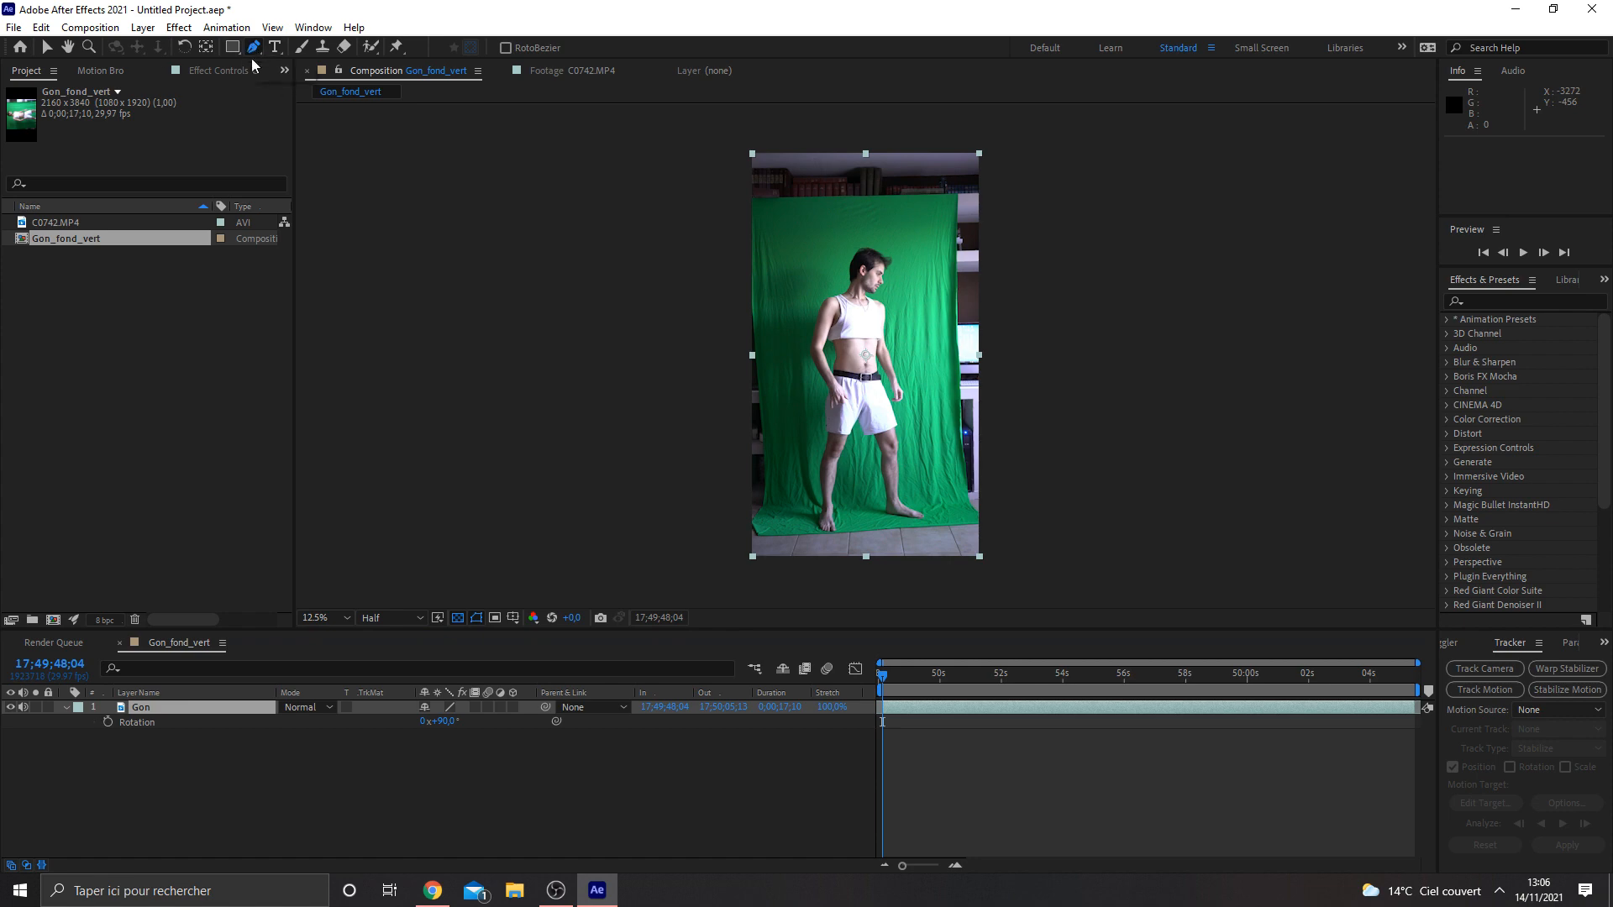
Start a Pen-tool mask on the Gon layer, placing points below the feet, up the green backdrop's right edge and along its top.
scroll(972, 537, "up", 3)
middle_click_drag(875, 482, 818, 194)
middle_click_drag(832, 458, 751, 113)
key("g")
left_click(572, 502)
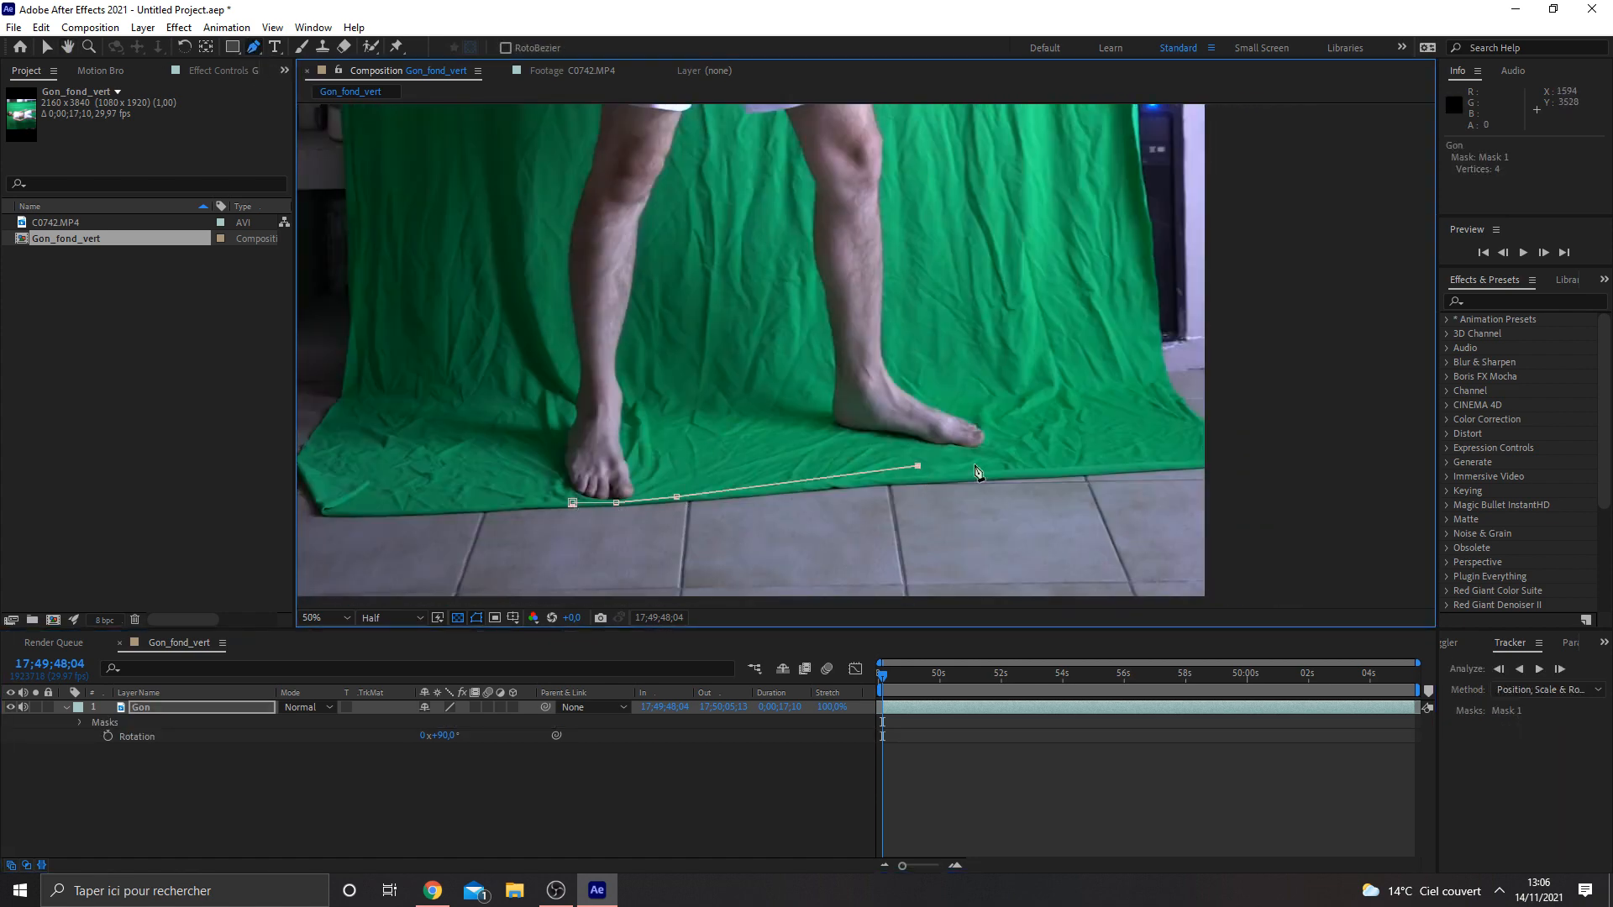
middle_click_drag(1131, 237, 1030, 474)
left_click(1015, 316)
middle_click_drag(1011, 188, 874, 443)
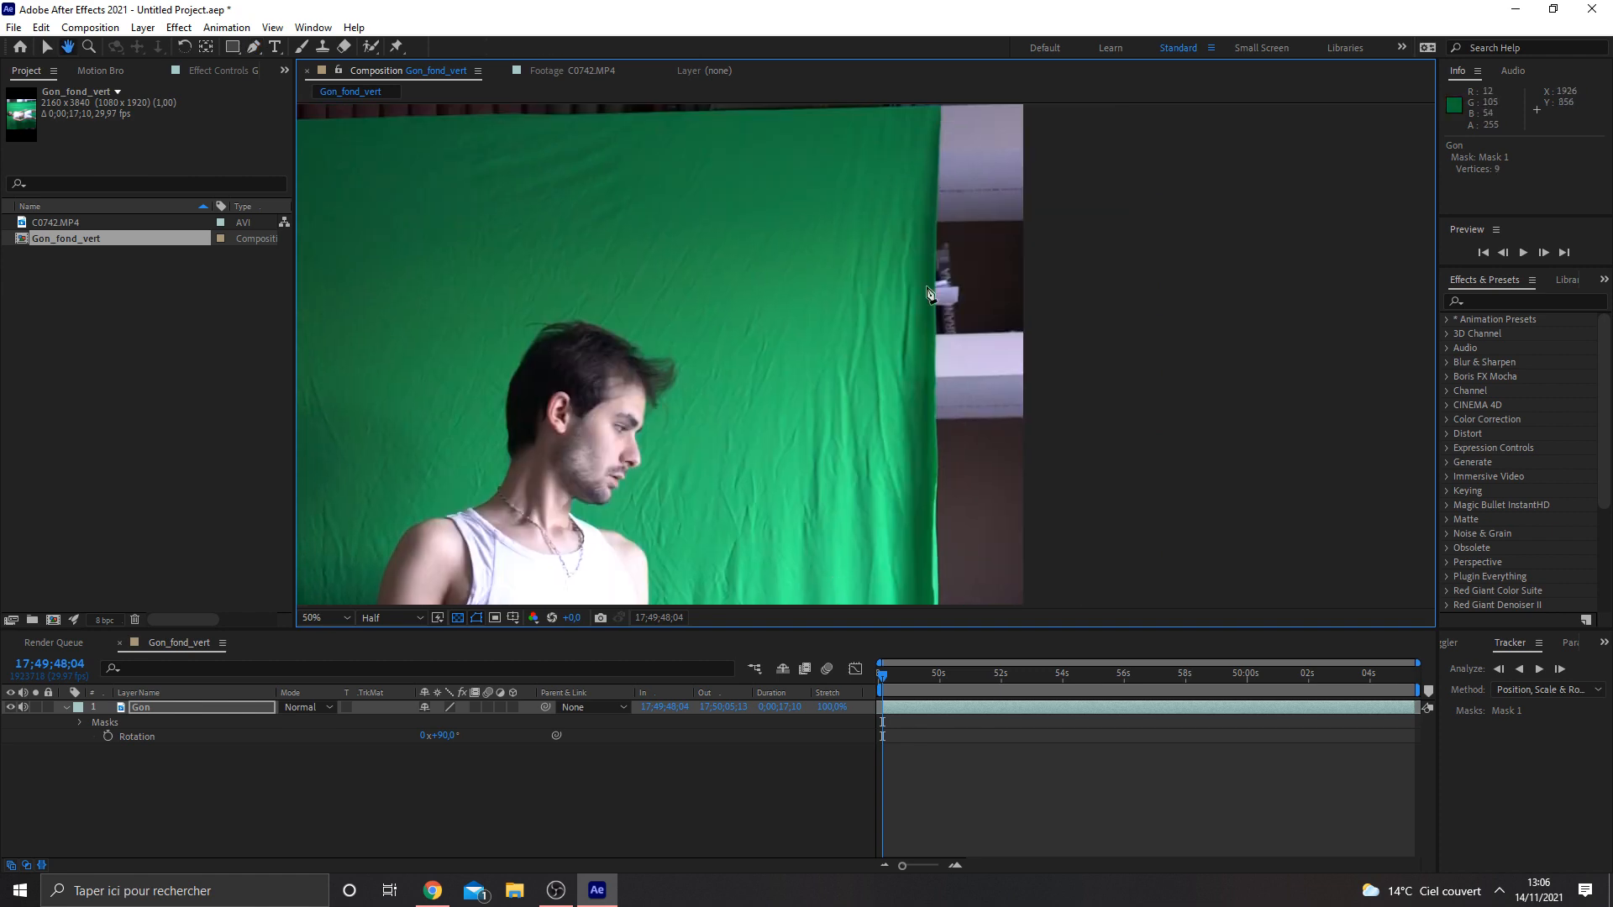
left_click(874, 233)
left_click(674, 181)
Continue the mask down the backdrop's left edge and close it below the feet, keeping only the figure and surrounding green fabric.
middle_click_drag(713, 356, 1181, 443)
left_click(630, 352)
middle_click_drag(680, 571, 738, 392)
left_click(765, 537)
middle_click_drag(781, 580, 770, 407)
left_click(768, 406)
left_click(884, 439)
left_click(907, 439)
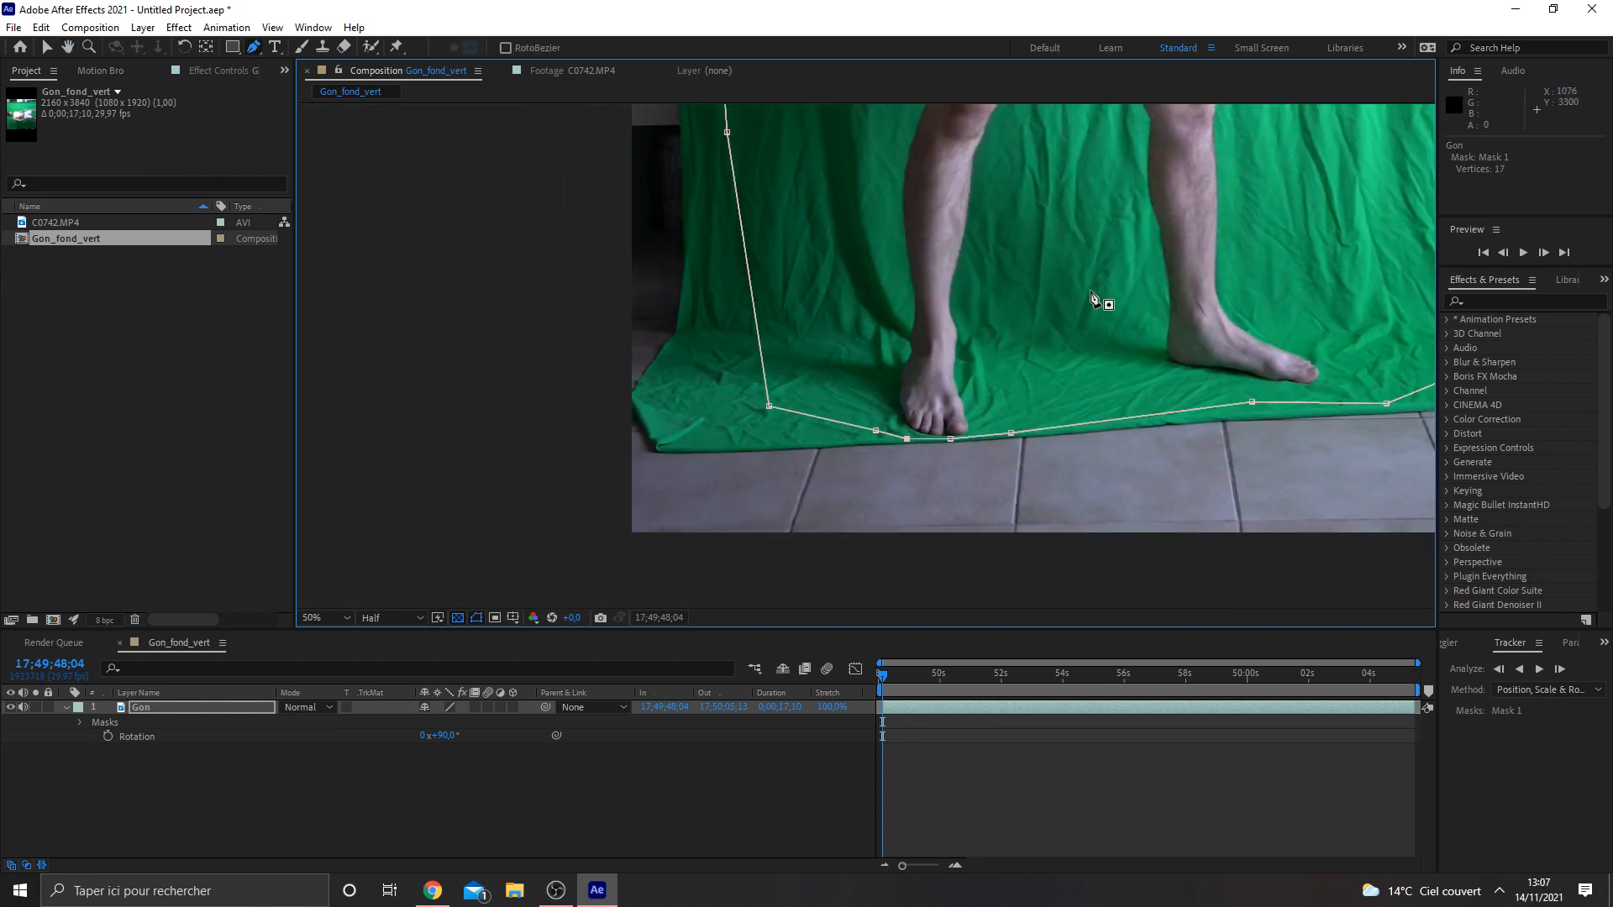
middle_click_drag(1034, 379, 761, 588)
scroll(893, 342, "down", 2)
key("v")
left_click(1101, 299)
scroll(1378, 324, "up", 1)
Apply the Keylight (1.2) effect to the Gon layer and sample the green backdrop as its Screen Colour.
left_click(1504, 300)
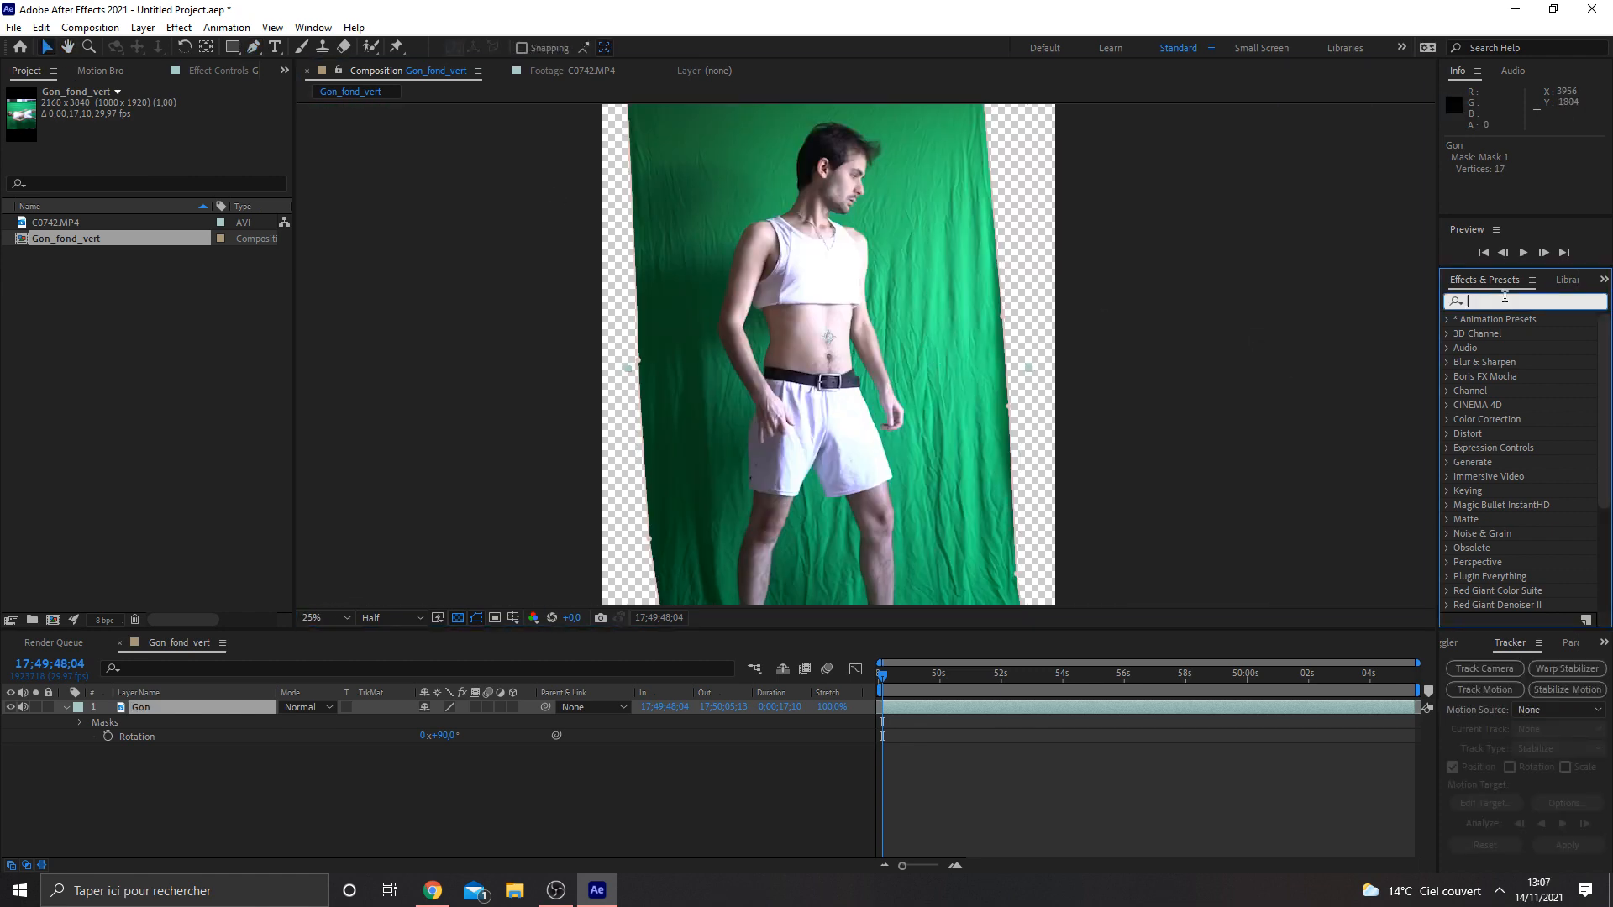
type("Key")
left_click_drag(1512, 433, 190, 708)
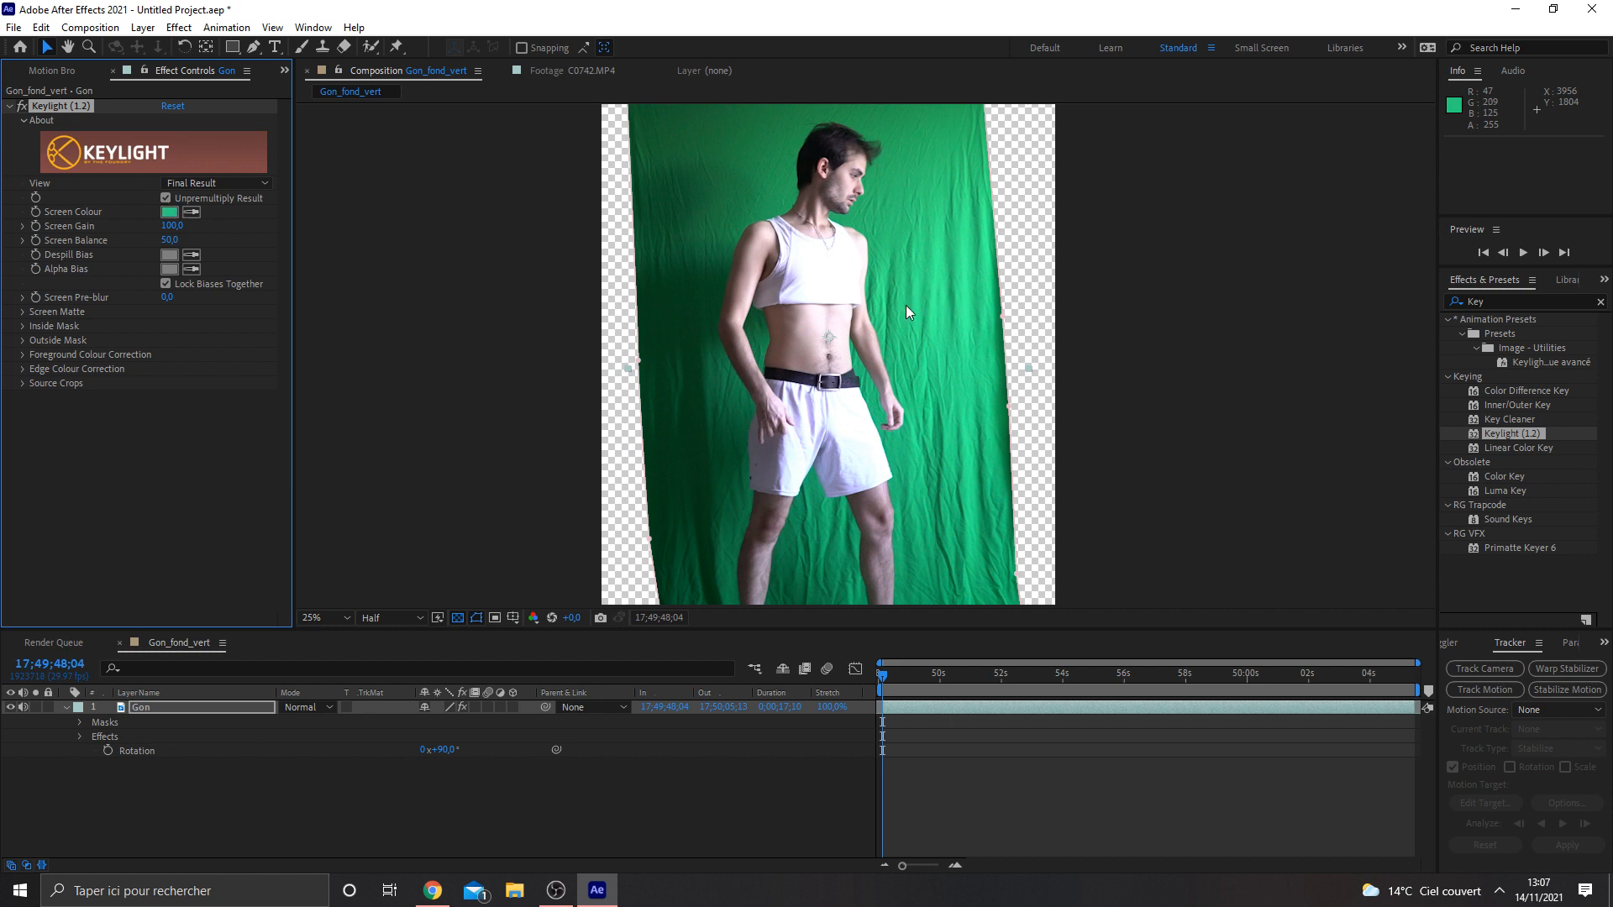
Show Keylight's Combined Matte and set the Screen Matte's Clip Black to 74 and Clip White to 85.
left_click(216, 183)
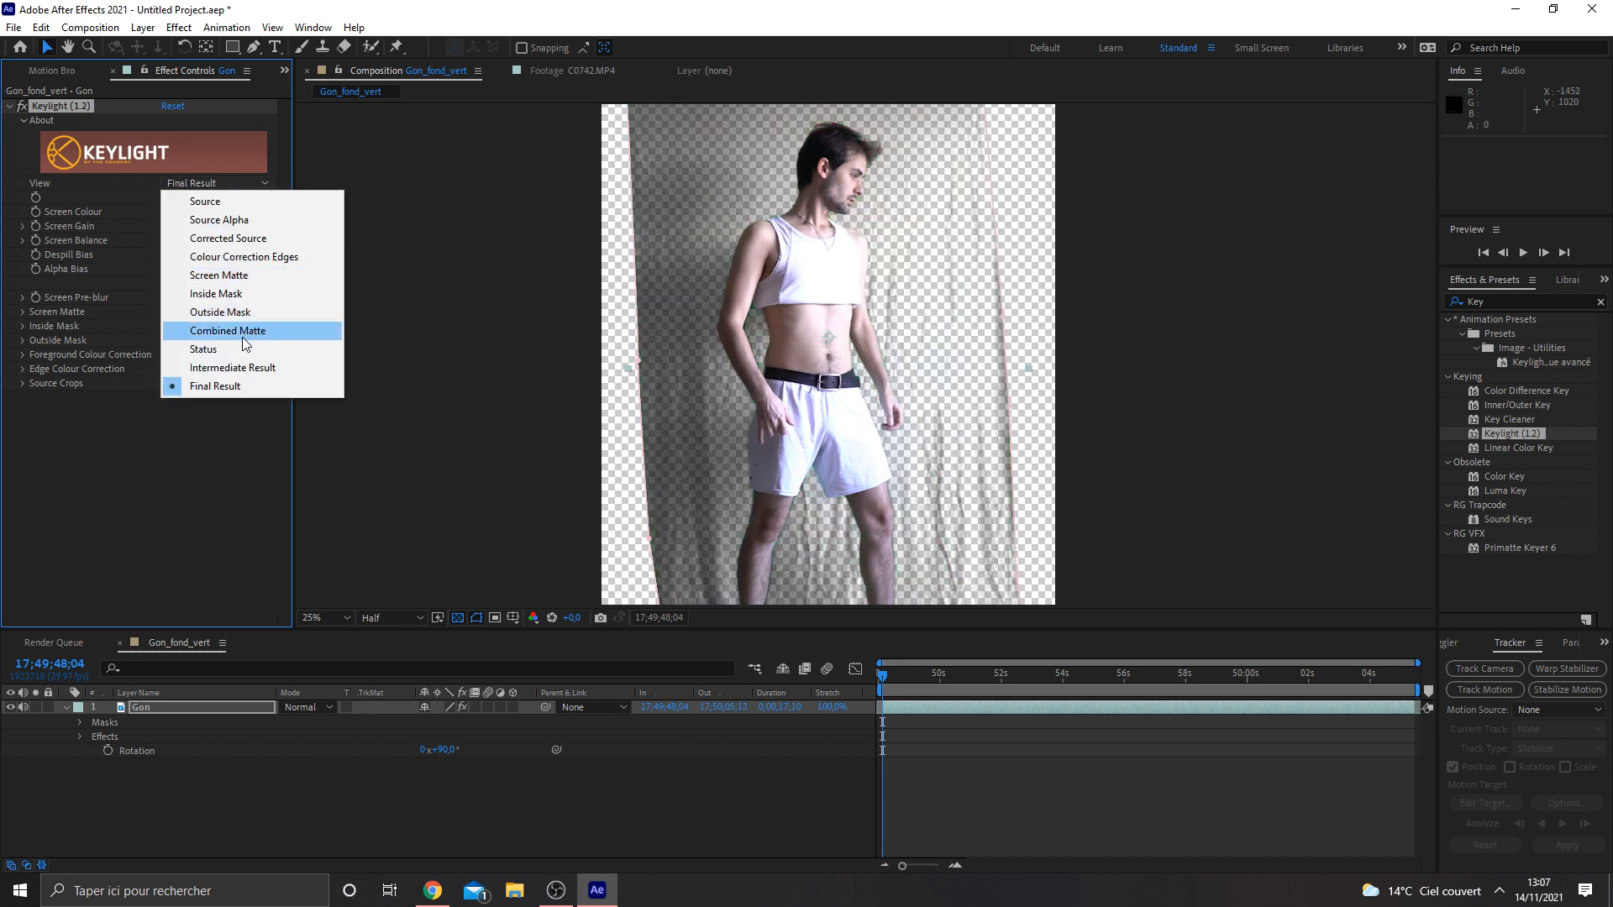
left_click(243, 332)
left_click(22, 312)
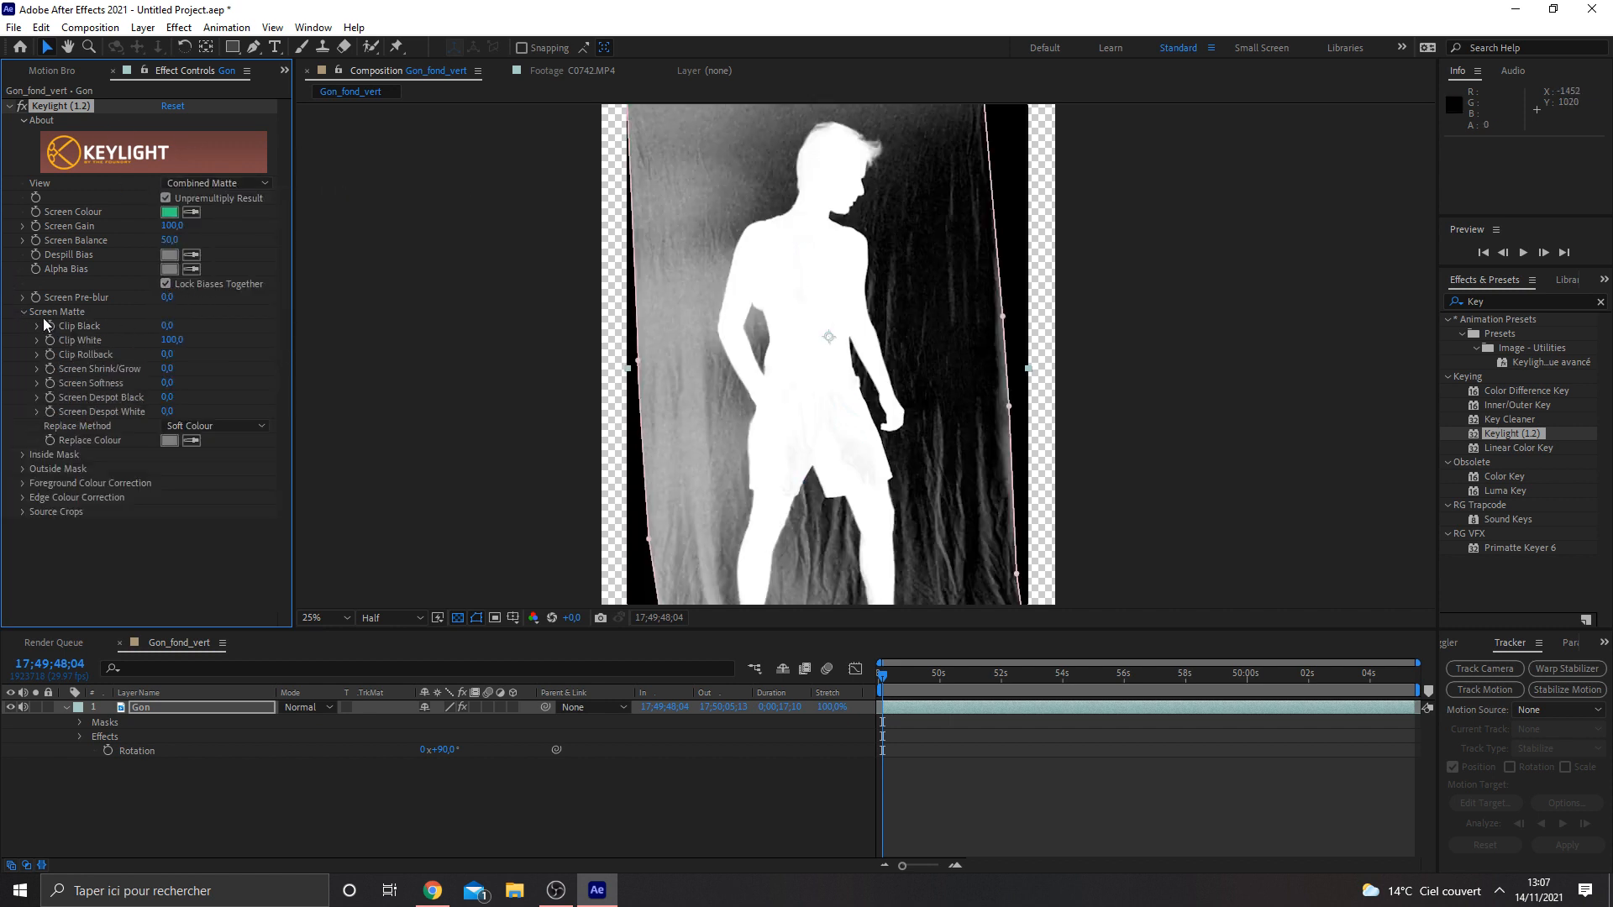
left_click_drag(168, 328, 228, 328)
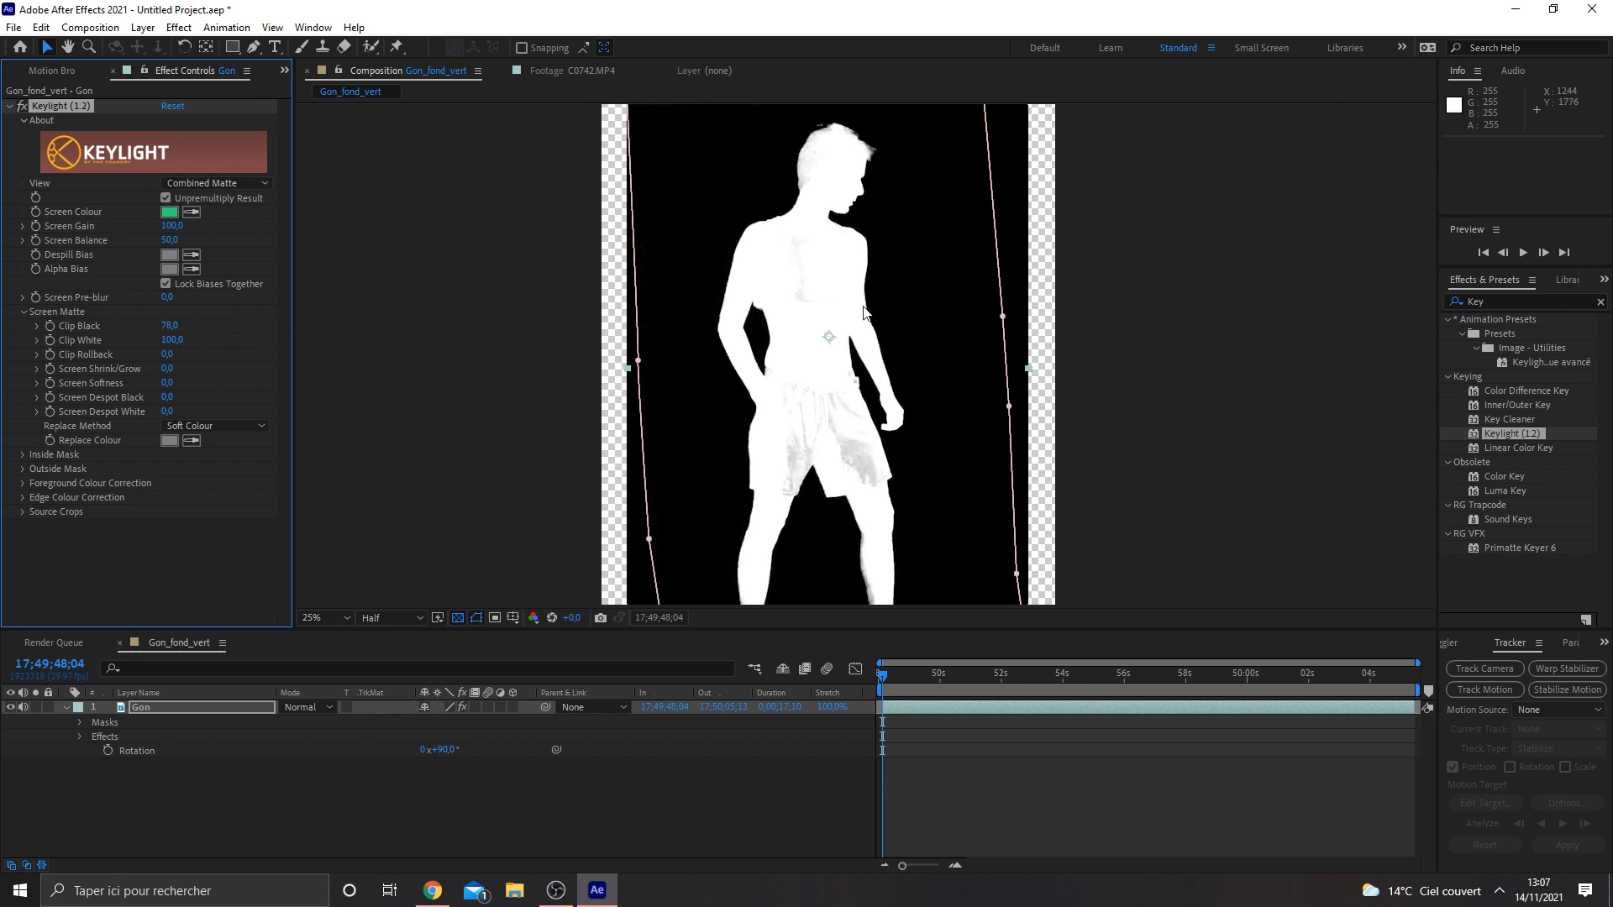
left_click_drag(838, 628, 838, 781)
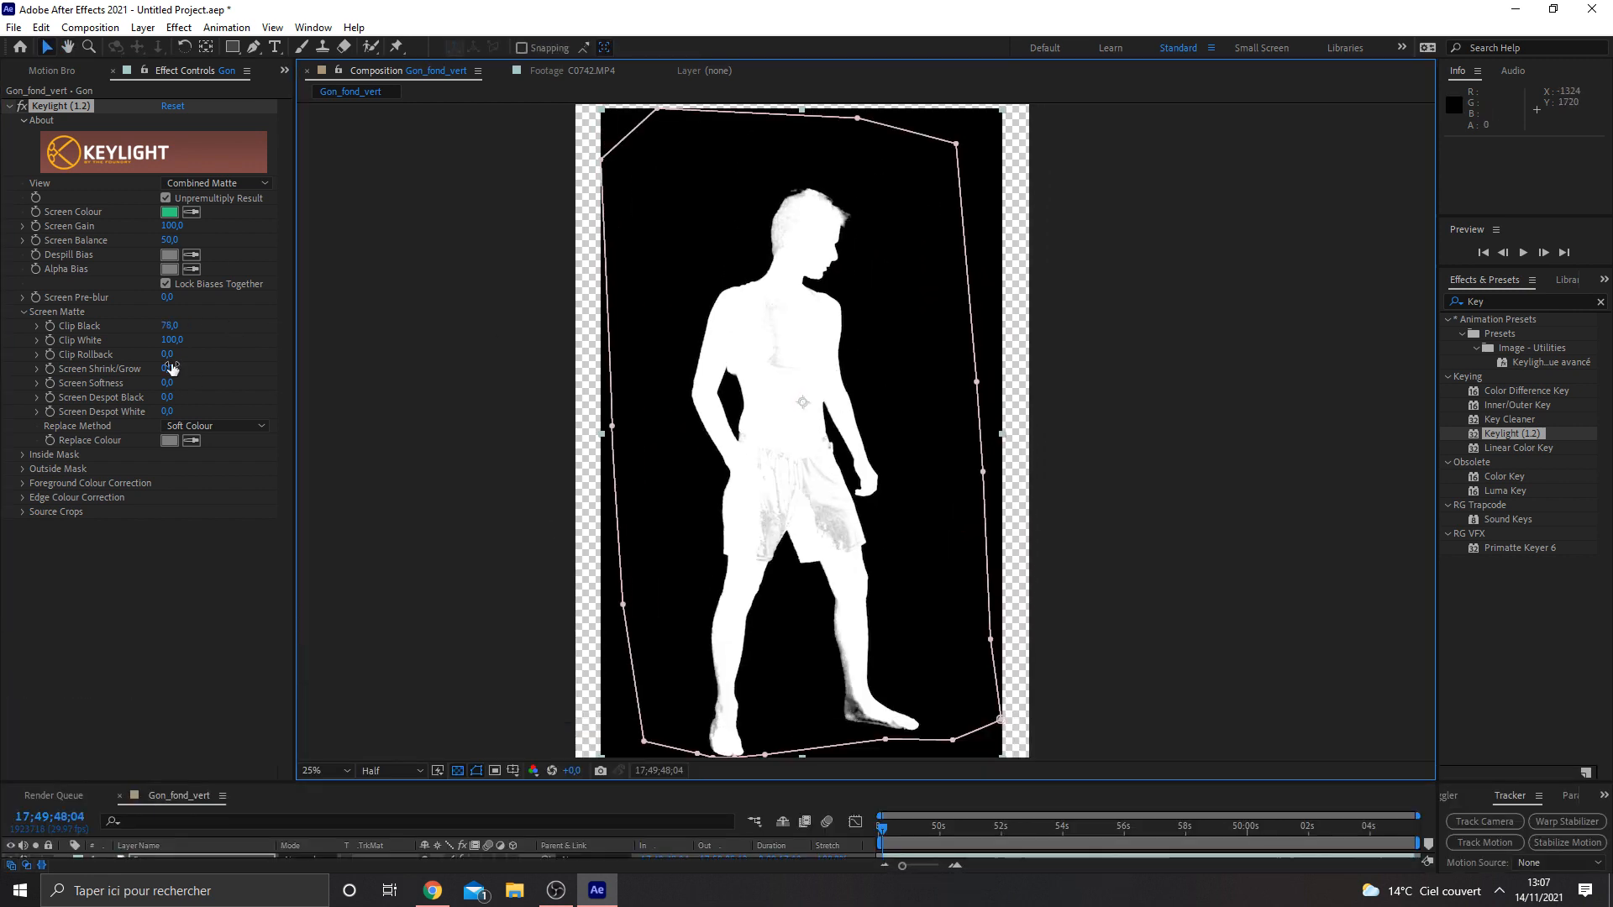
left_click_drag(174, 341, 169, 344)
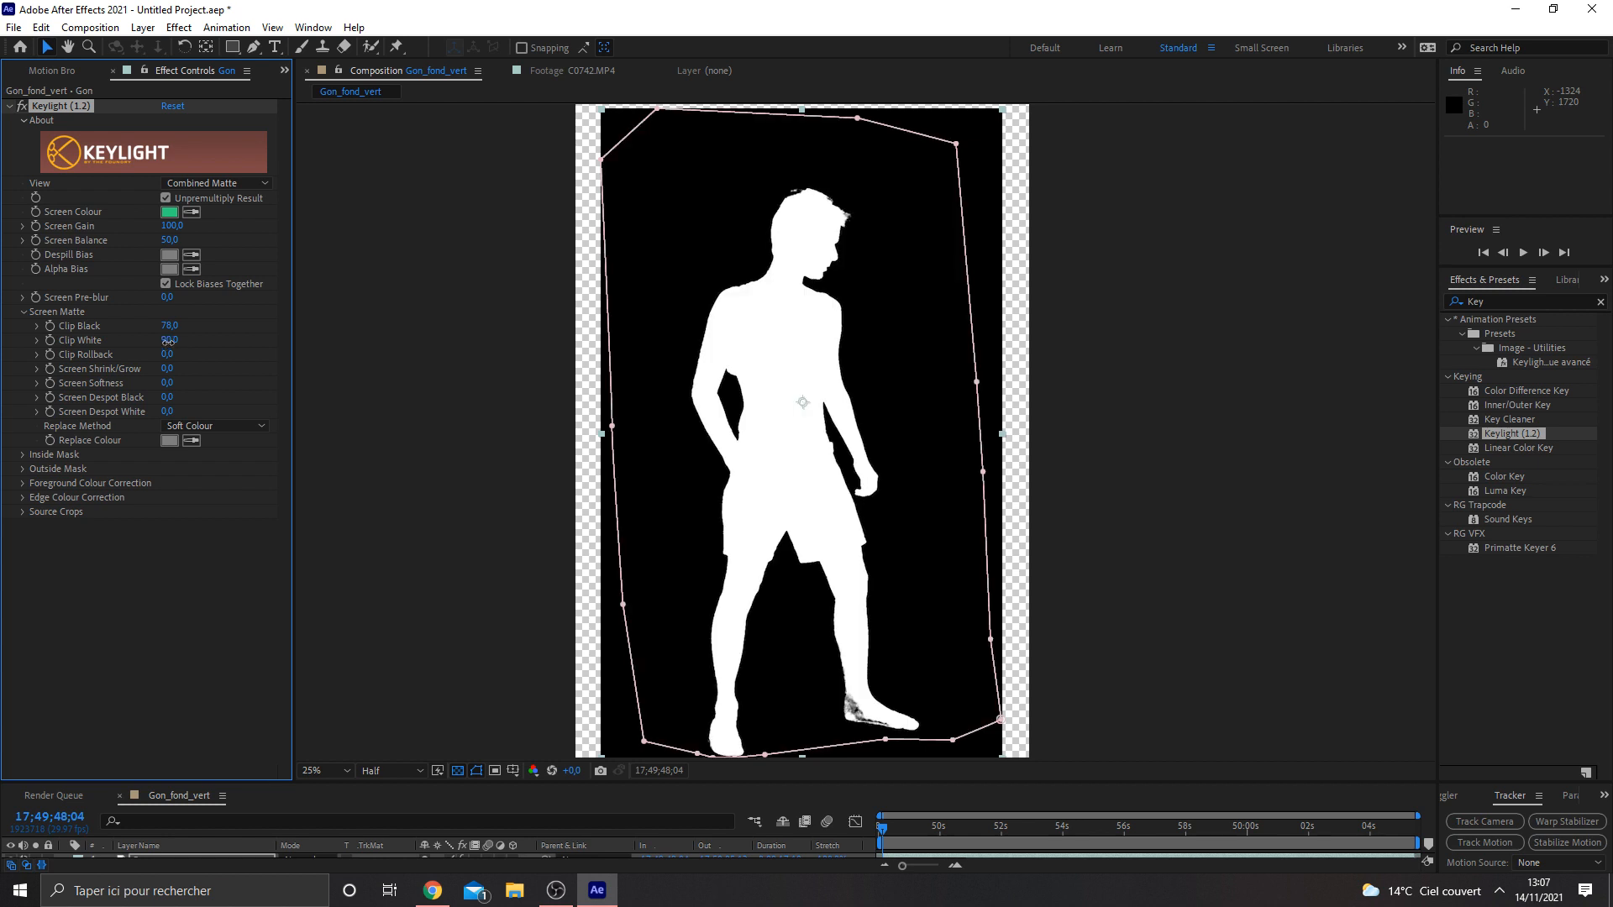
Switch Keylight's view to Final Result and examine the keyed figure's edges, especially around the feet.
left_click(216, 183)
left_click(252, 386)
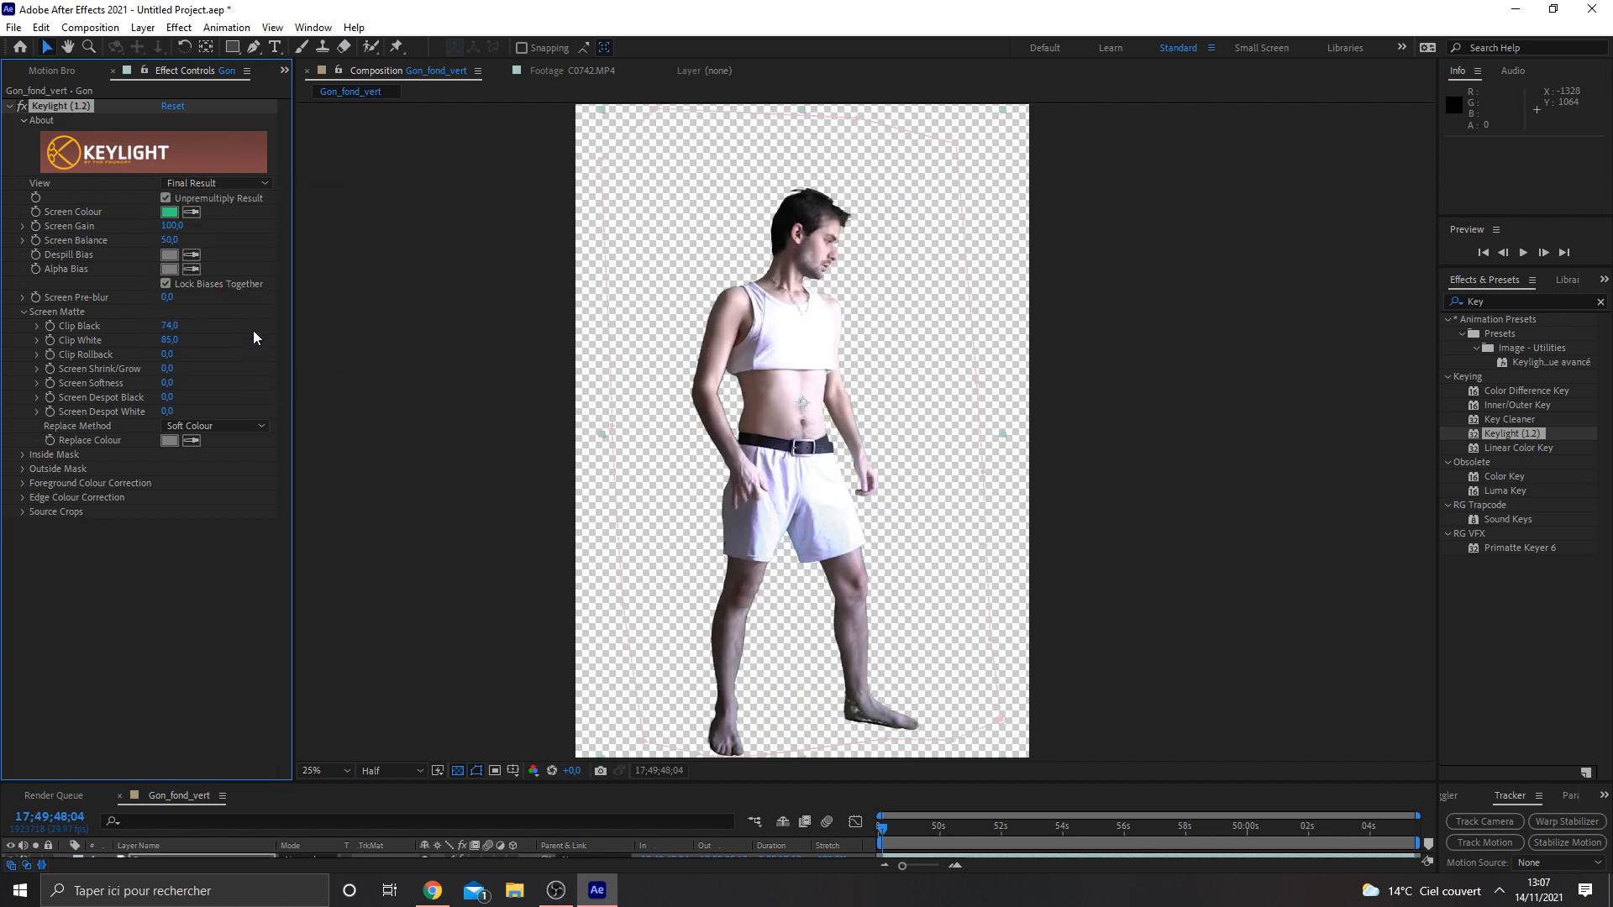
left_click(1160, 691)
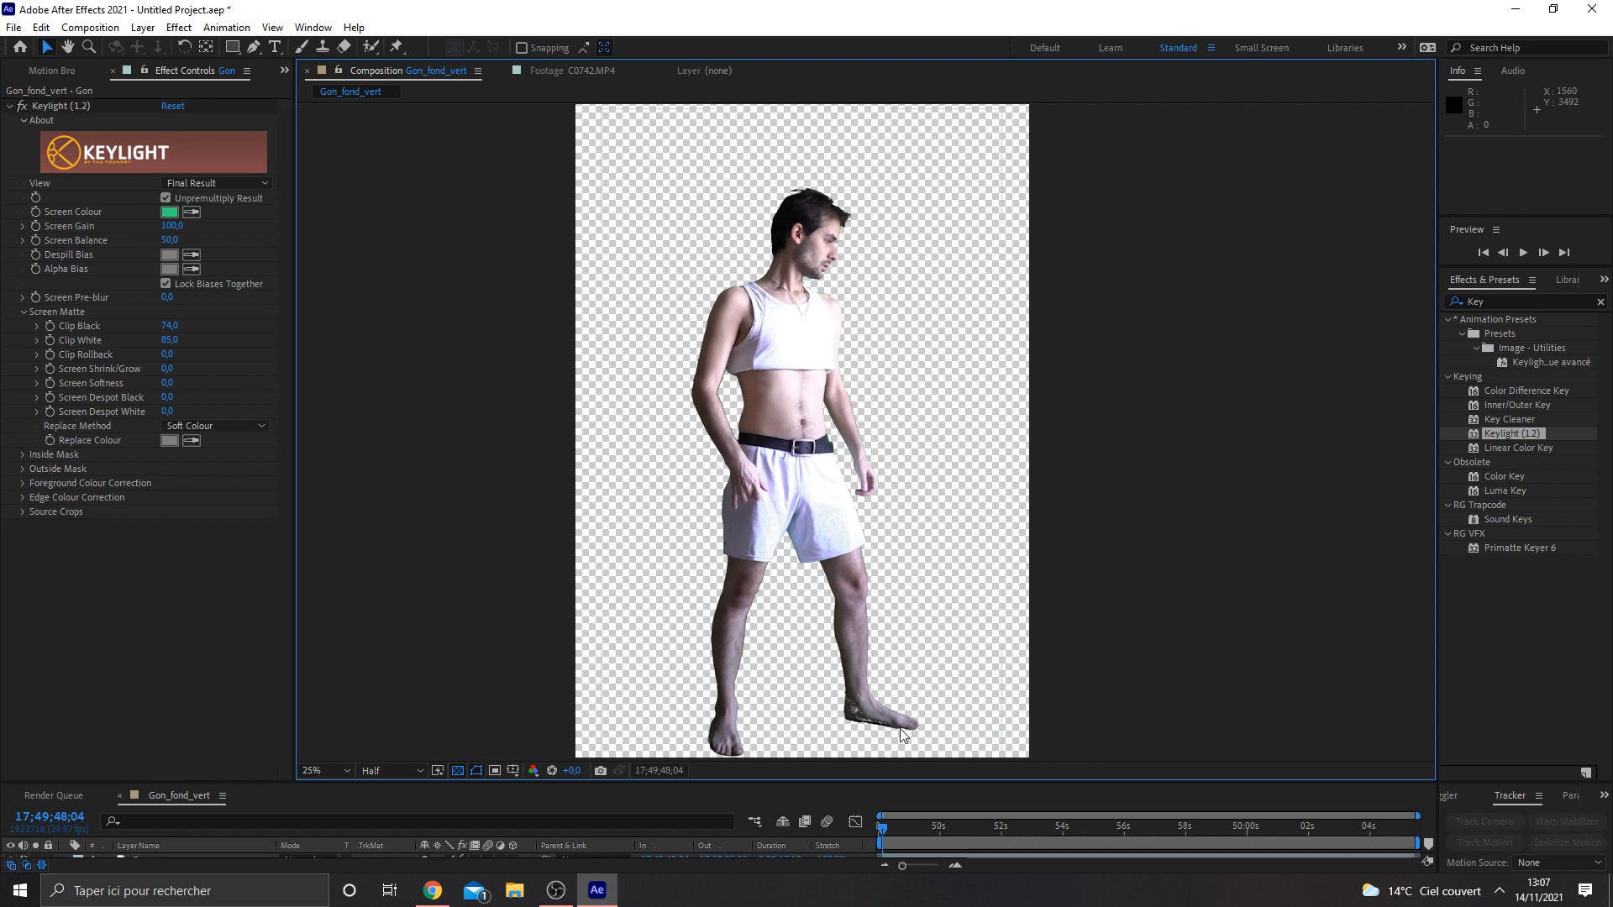
key("comma")
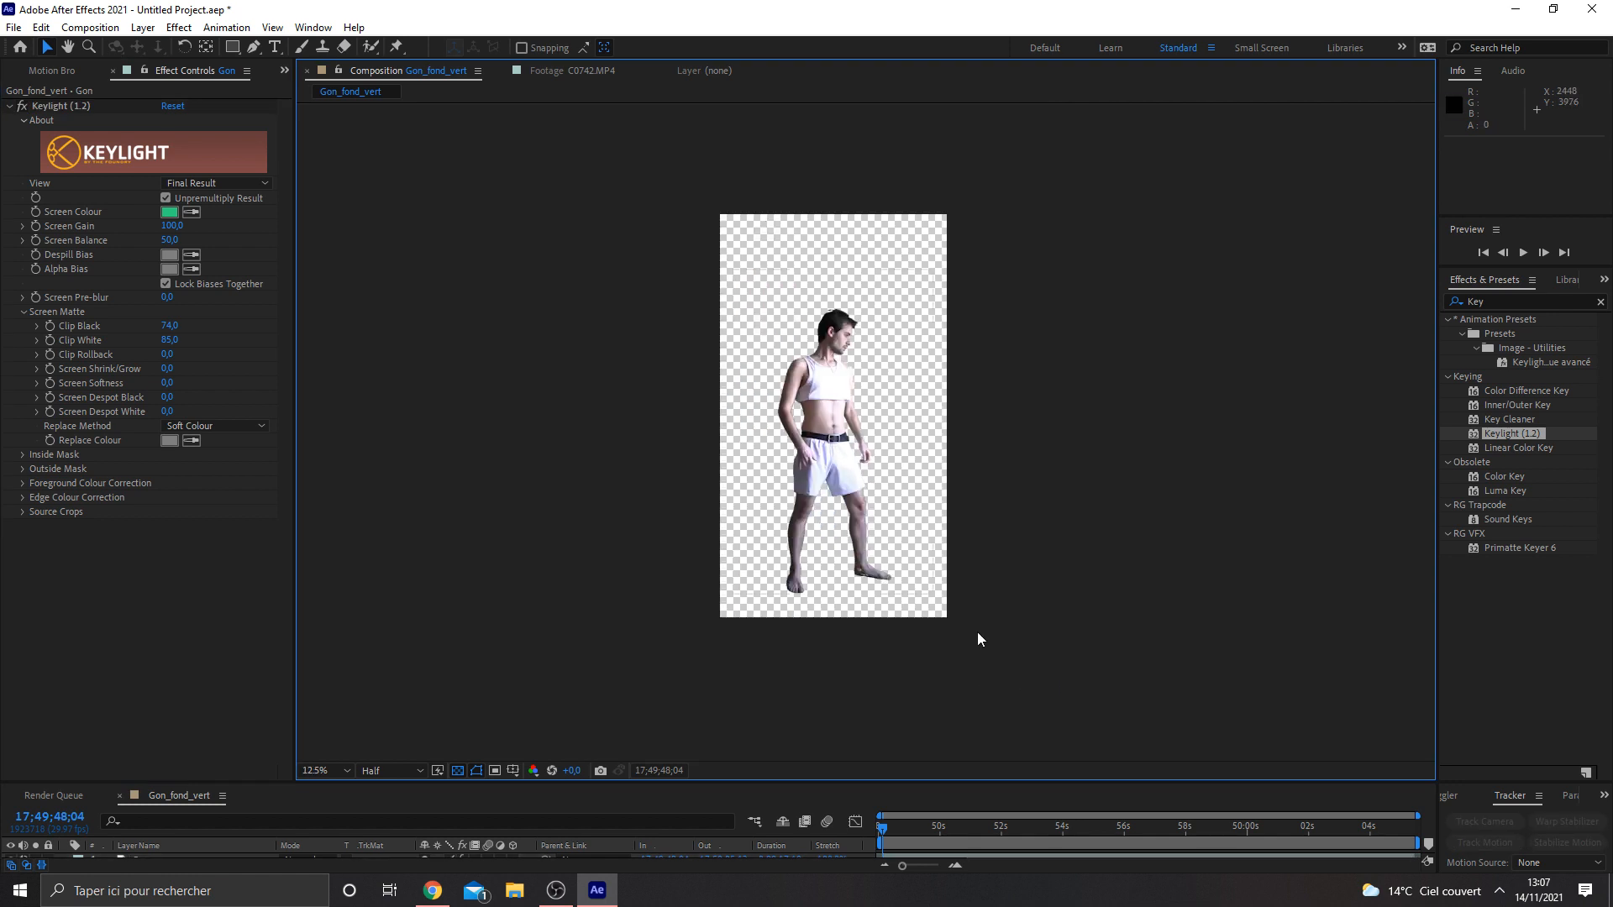
scroll(857, 378, "up", 1)
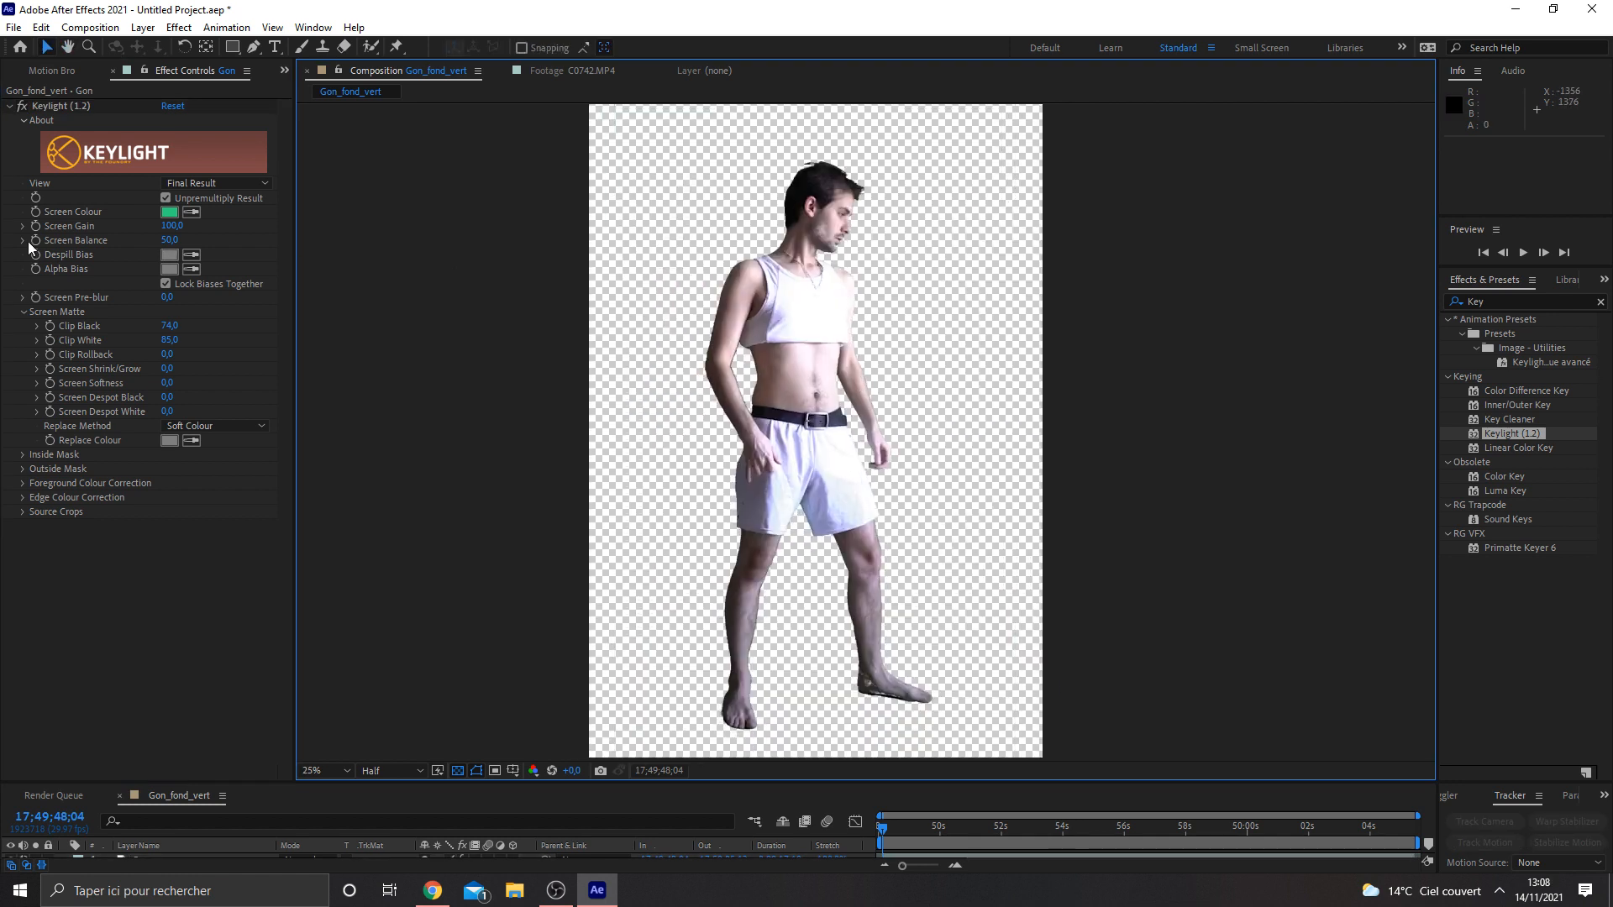
Disable Keylight and apply the Selective Color effect above it on the Gon layer.
left_click(26, 108)
double_click(46, 107)
left_click(1513, 304)
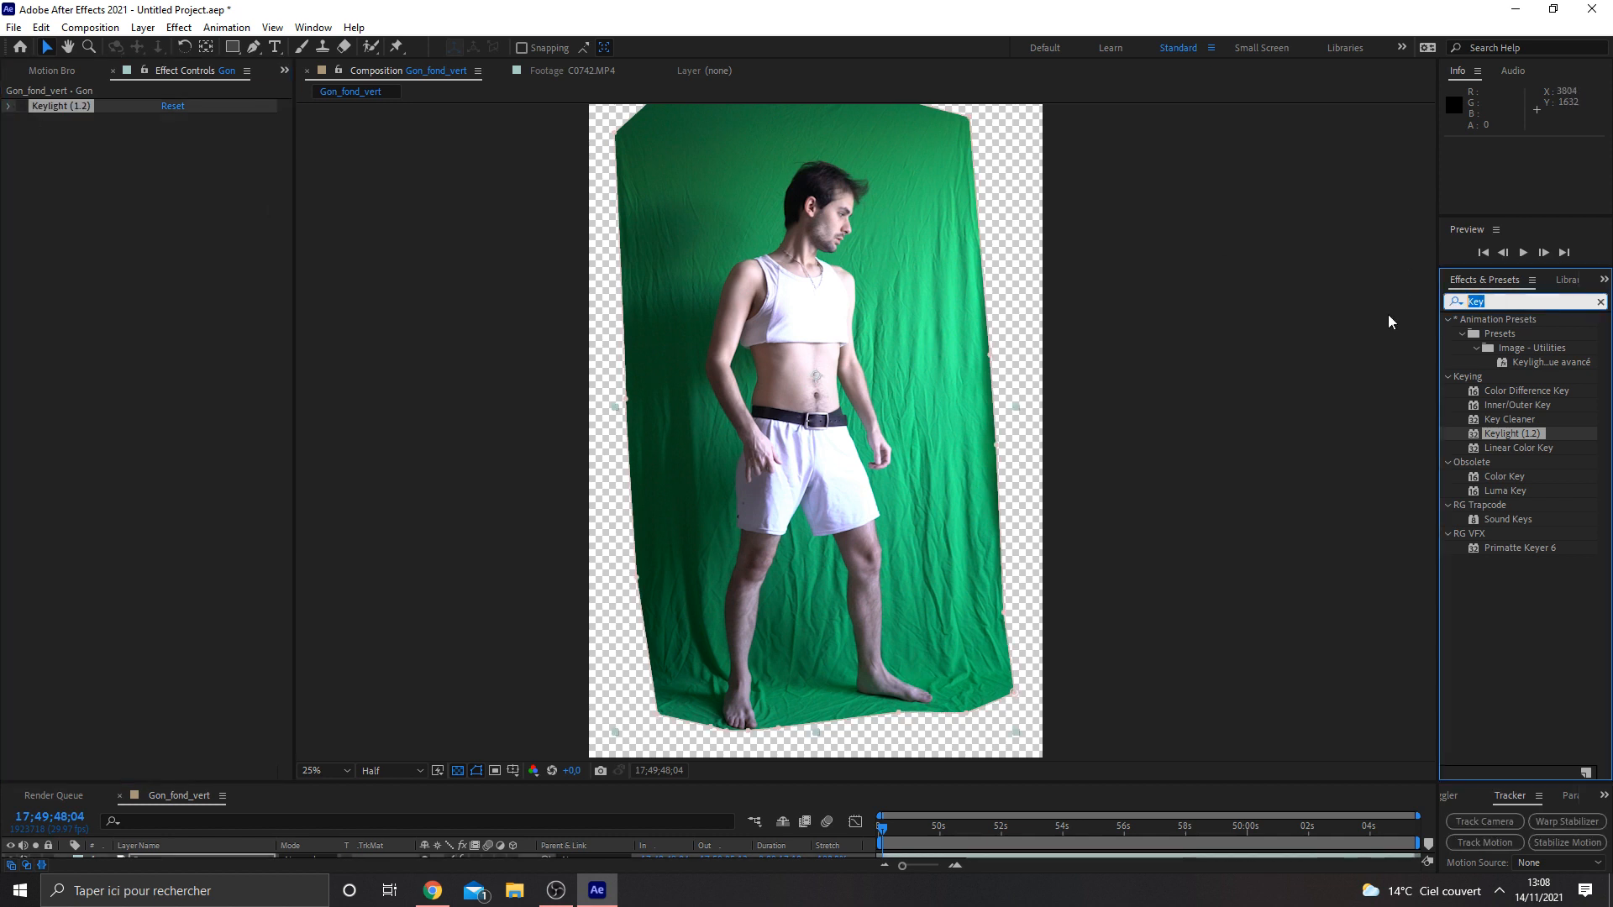
type("sele")
left_click_drag(1514, 333, 83, 119)
Adjust the Greens in Selective Color with Cyan 100%, Magenta -100% and Yellow 100%.
left_click(195, 136)
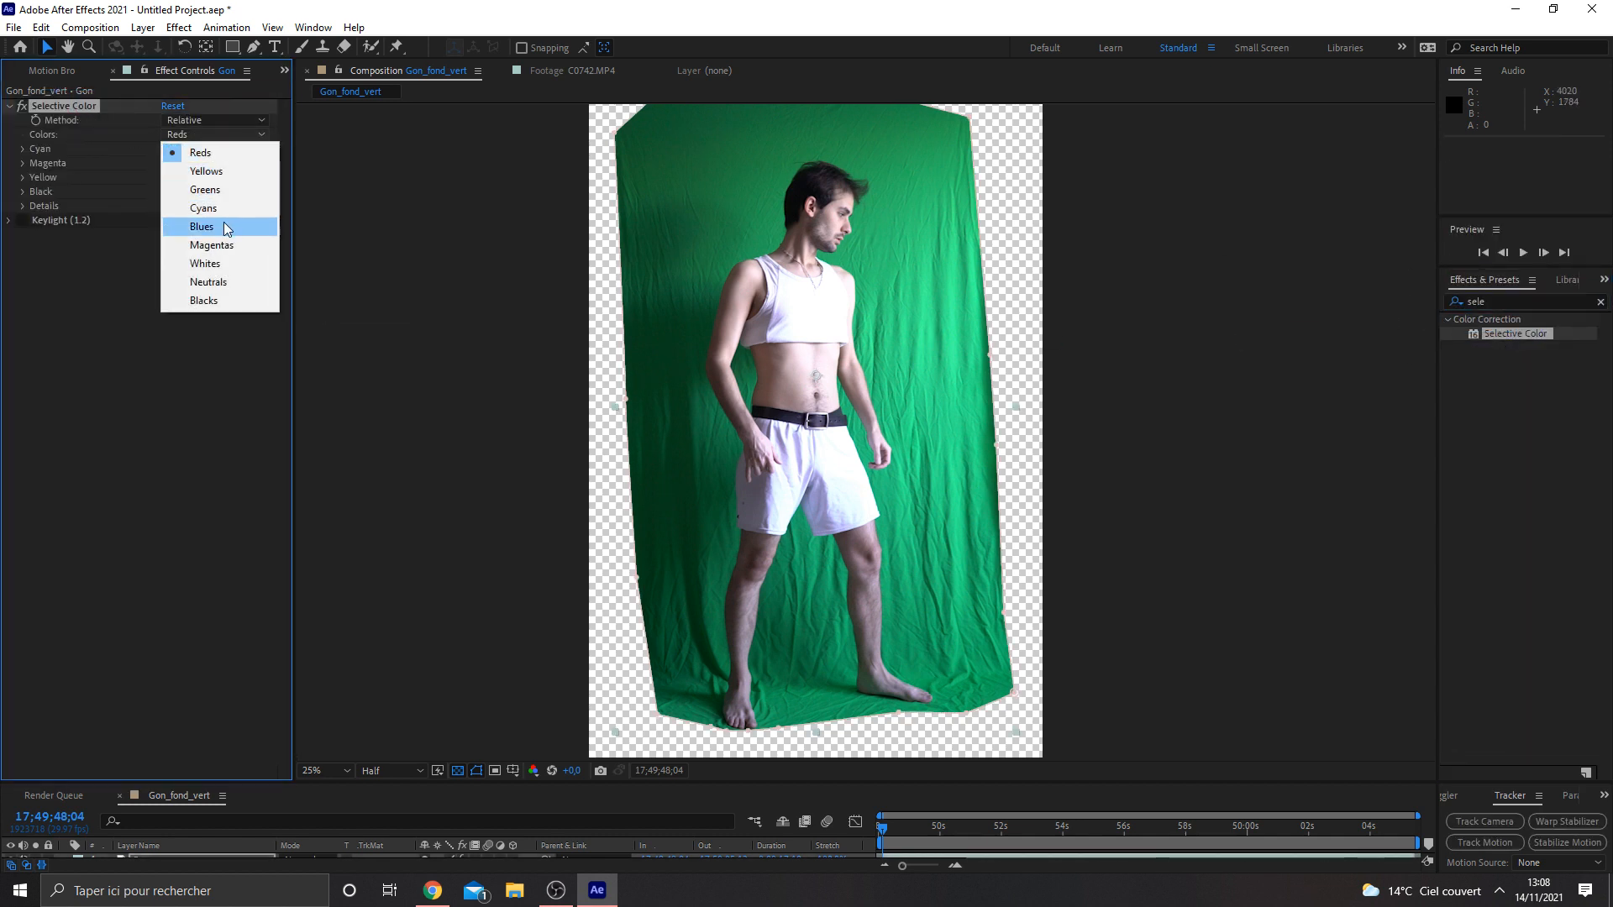
left_click(203, 189)
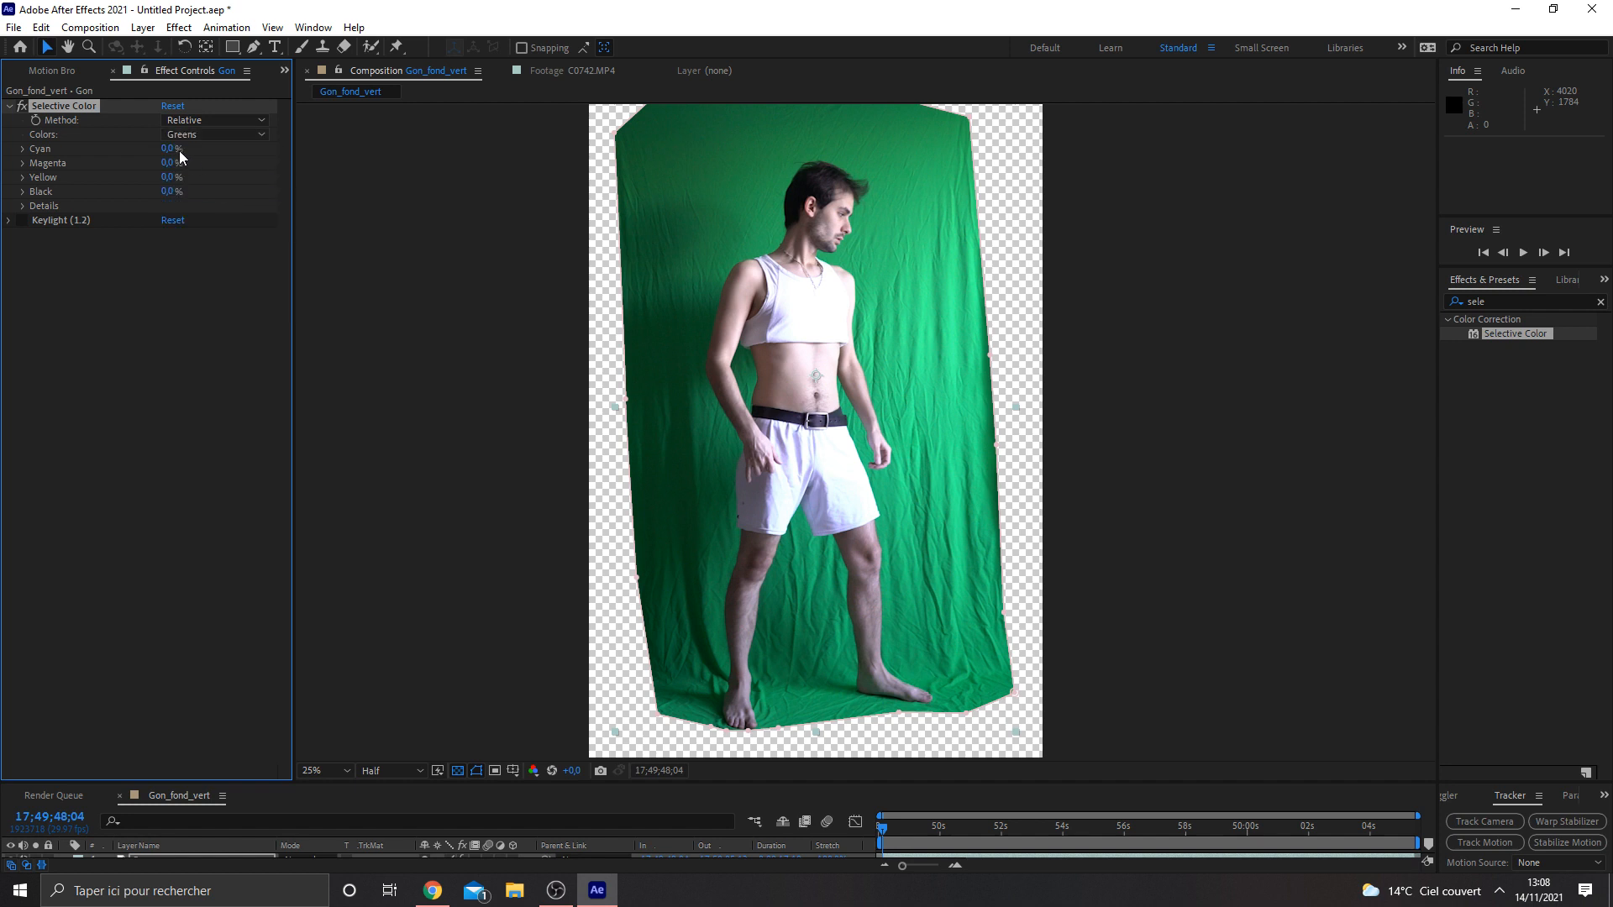
left_click_drag(609, 126, 537, 185)
left_click_drag(173, 163, 140, 178)
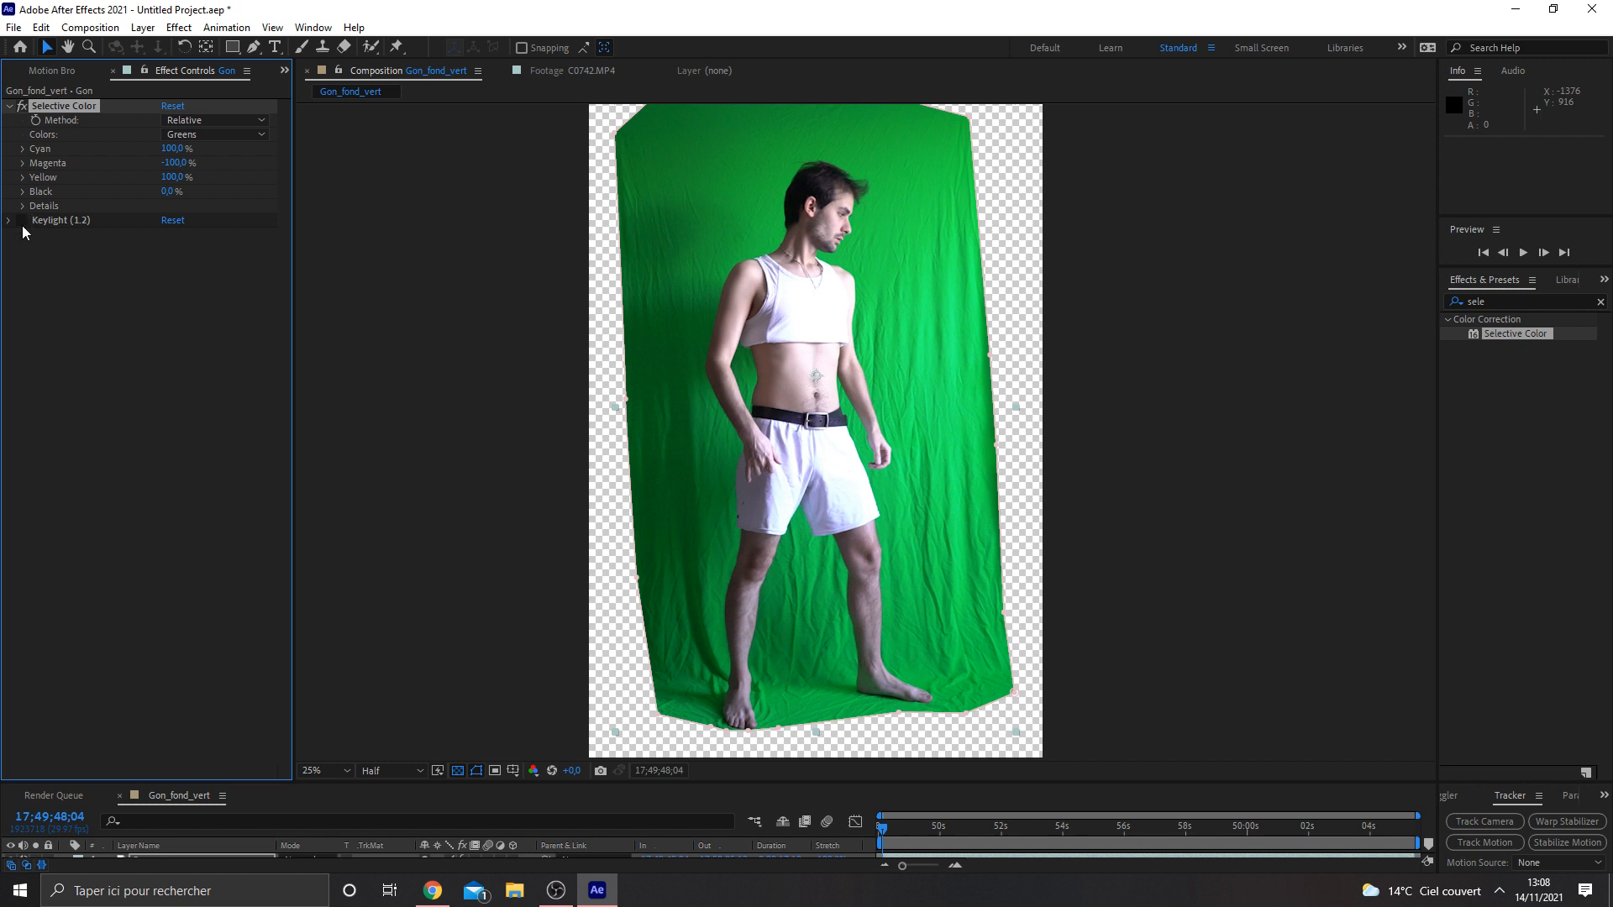
Re-enable Keylight, reset its settings and sample the color-corrected green backdrop as its Screen Colour.
left_click(22, 222)
left_click(21, 222)
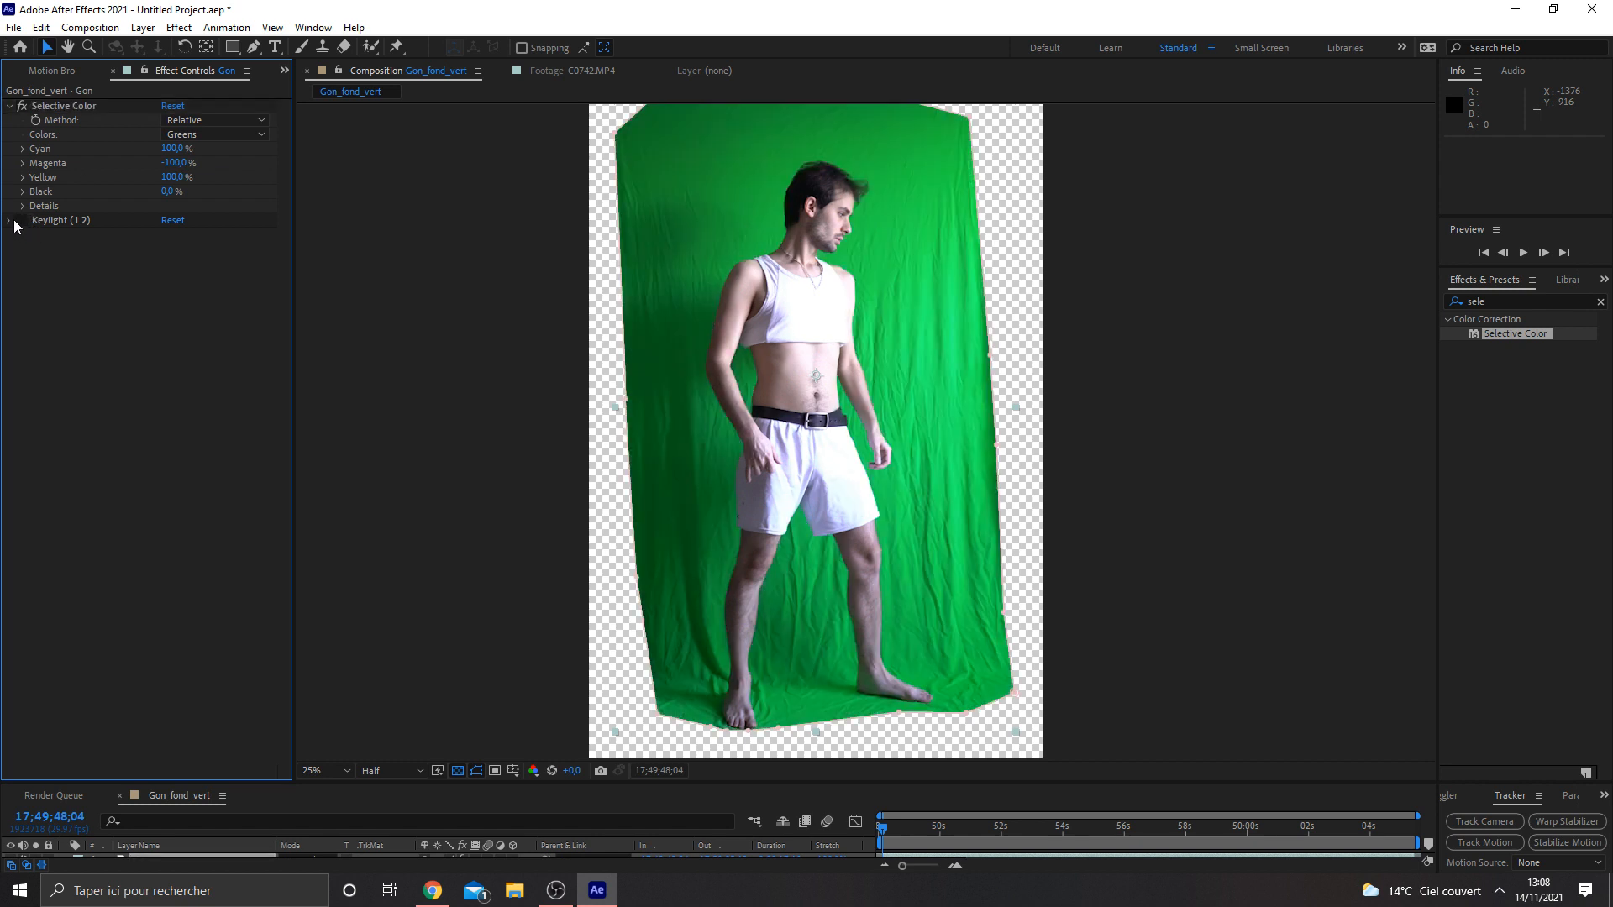
left_click(26, 222)
left_click(10, 220)
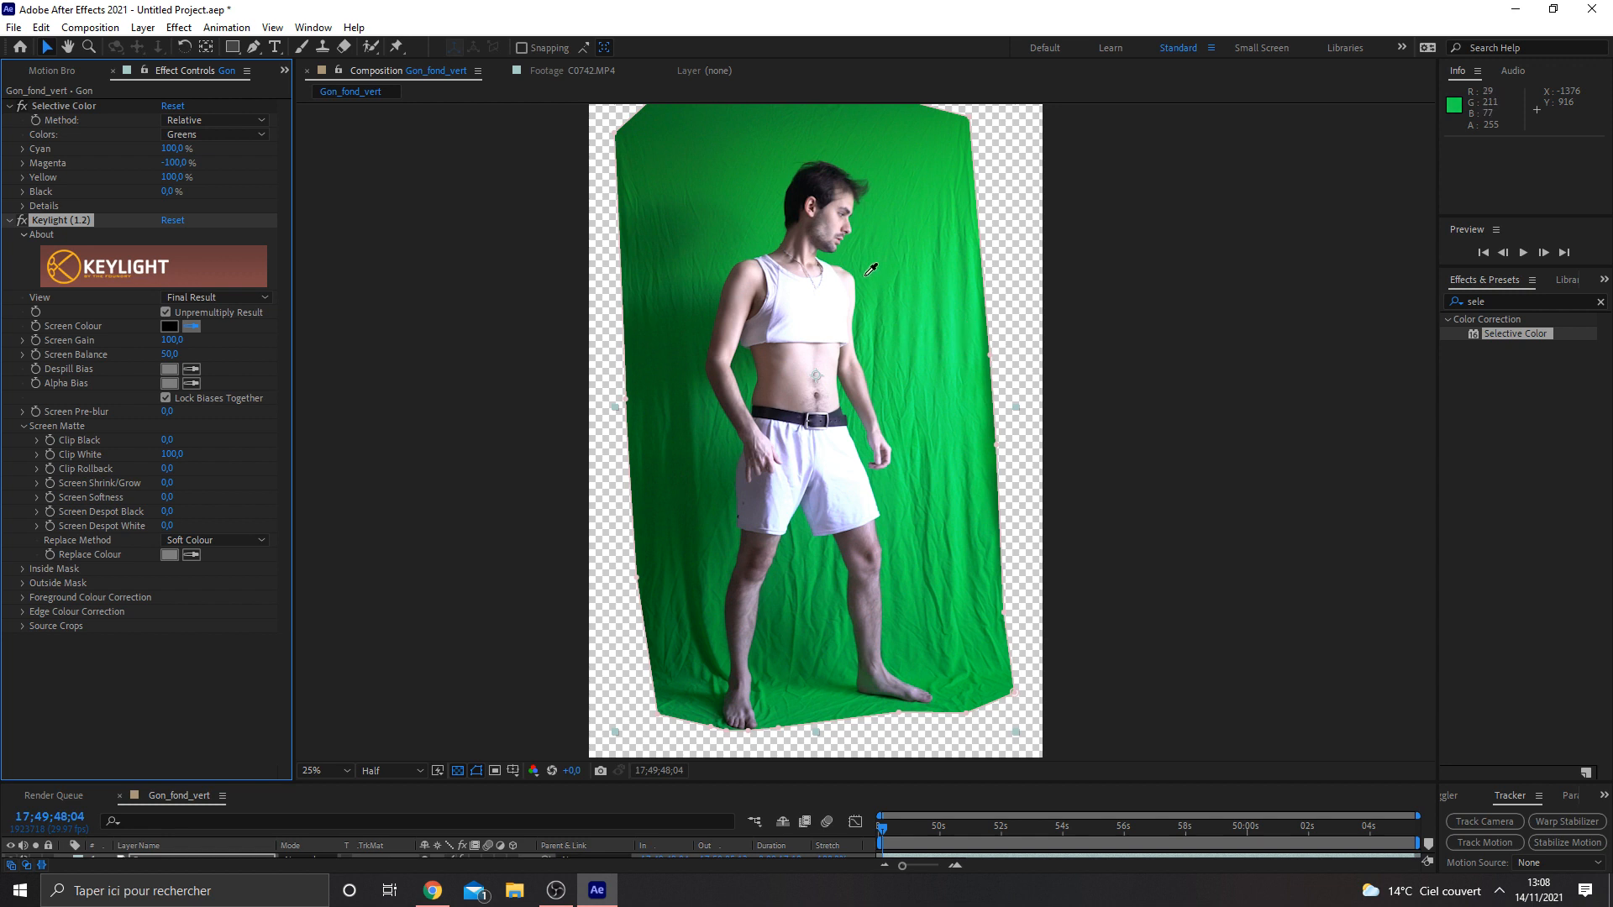
Show Keylight's Combined Matte and set Clip Black to 68 and Clip White to 72.
left_click(216, 298)
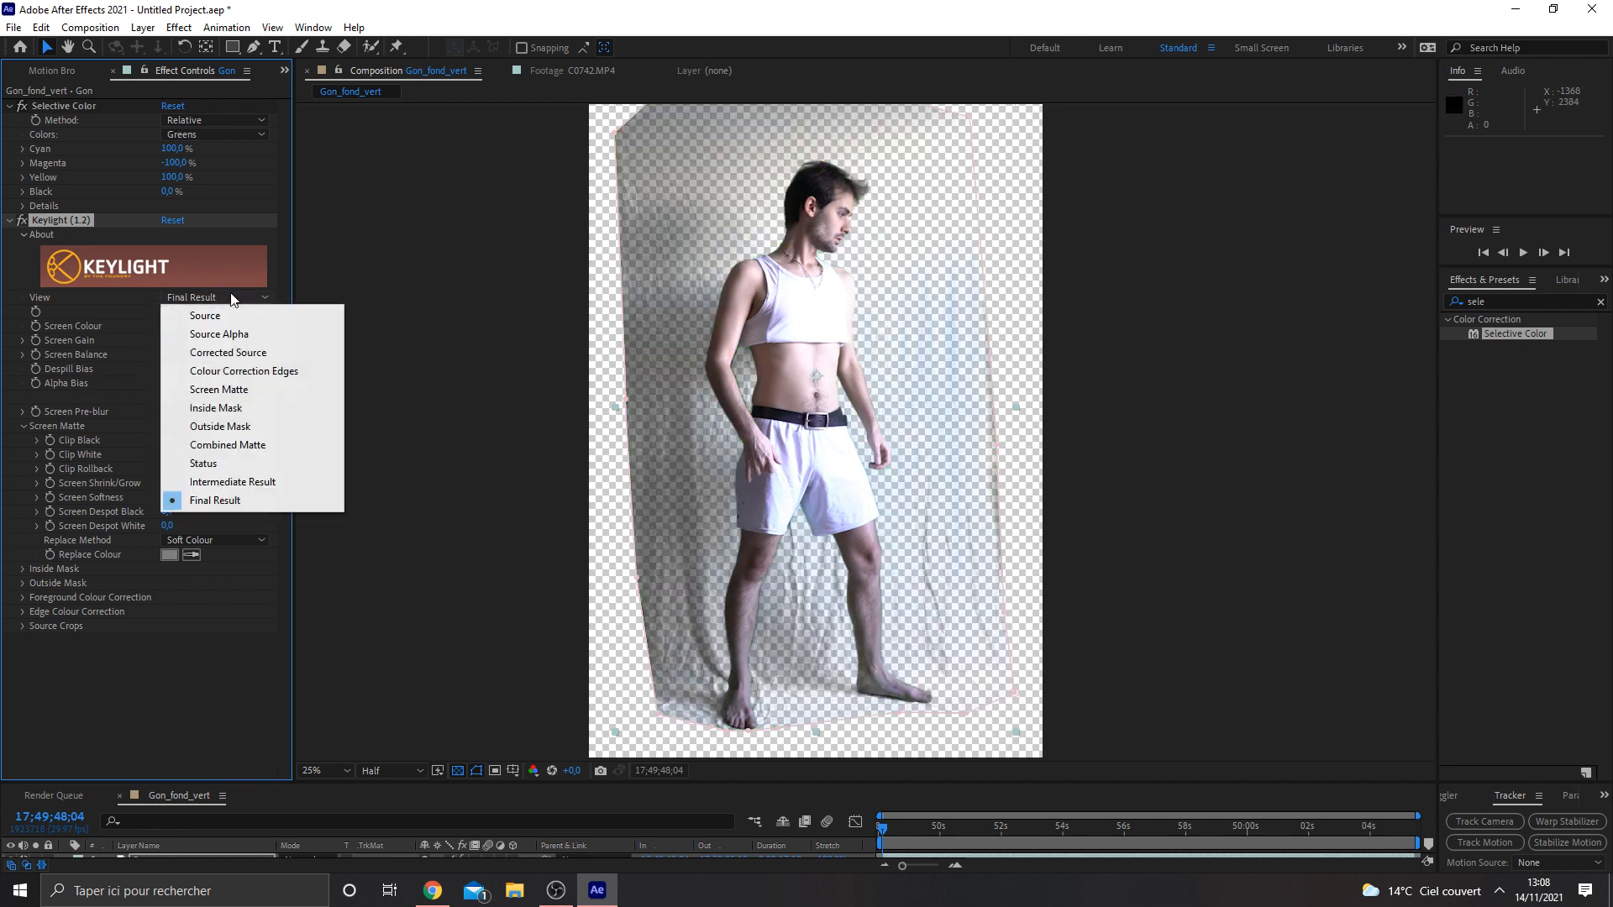
left_click(202, 443)
mouse_move(168, 439)
left_mouse_down()
mouse_move(218, 429)
mouse_move(159, 458)
left_mouse_up()
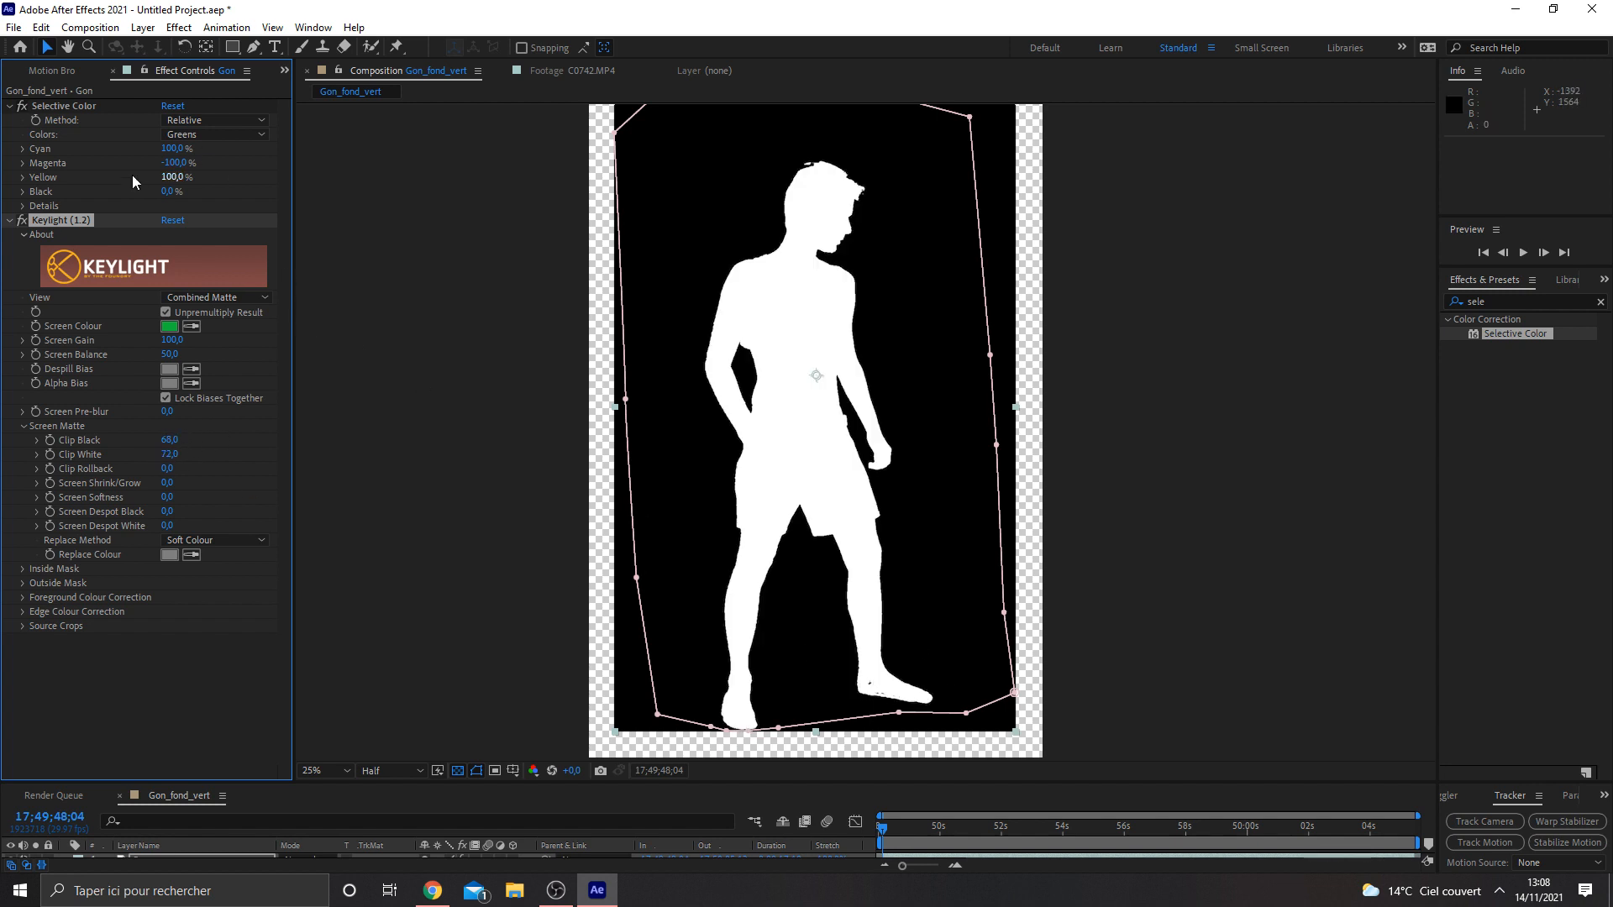
Return Keylight's view to Final Result and collapse the settings of both effects.
left_click(12, 106)
left_click(10, 120)
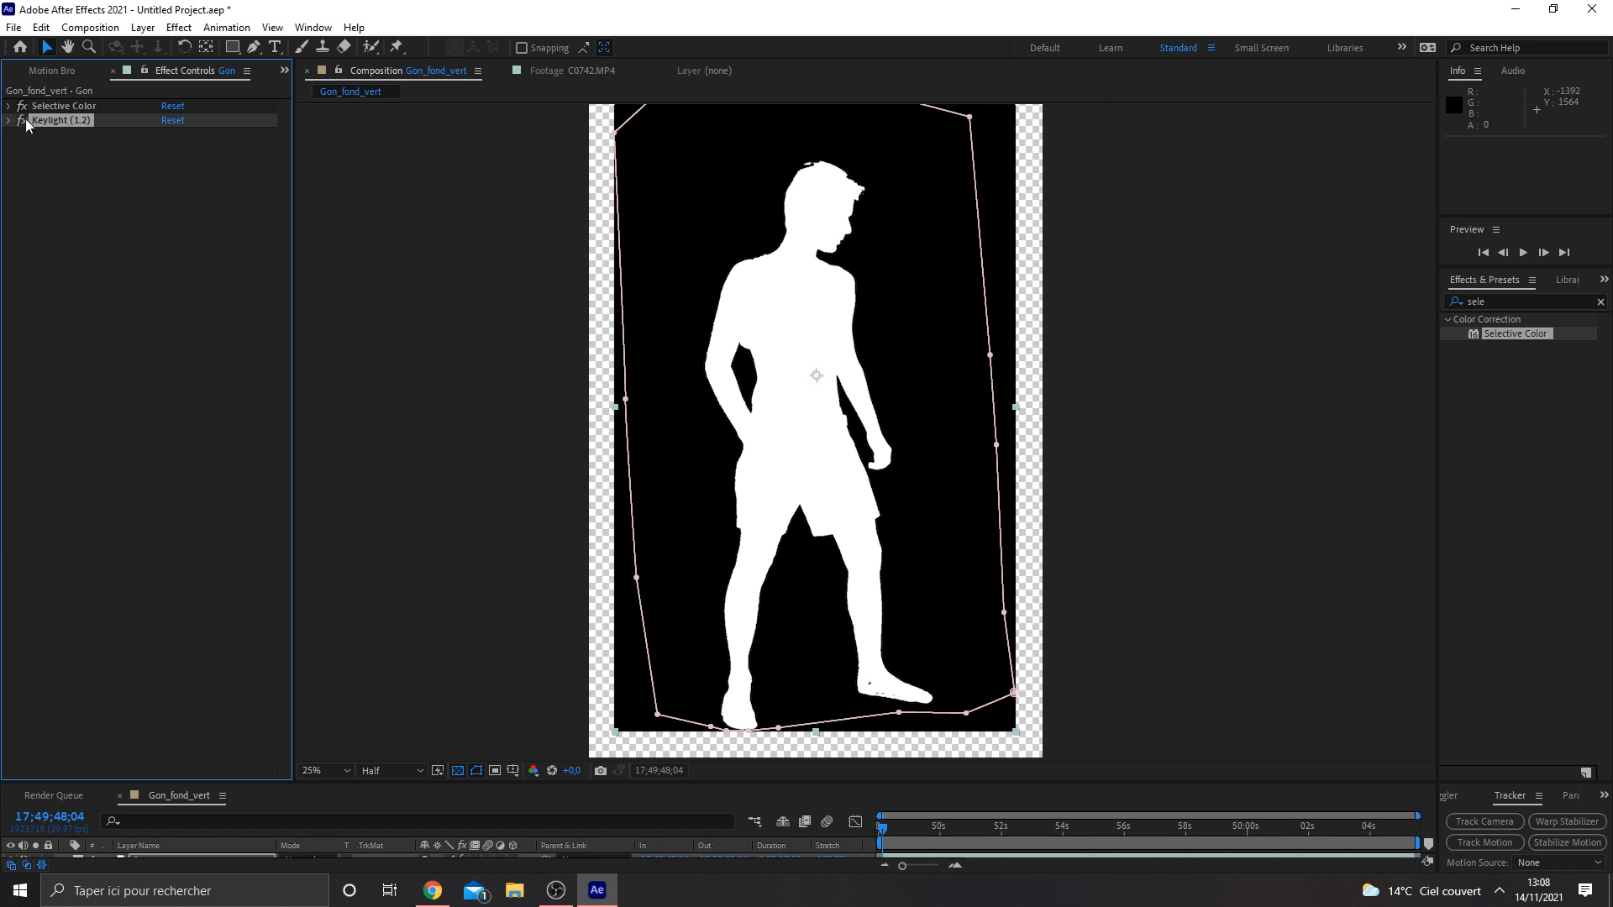
left_click(10, 122)
left_click(177, 199)
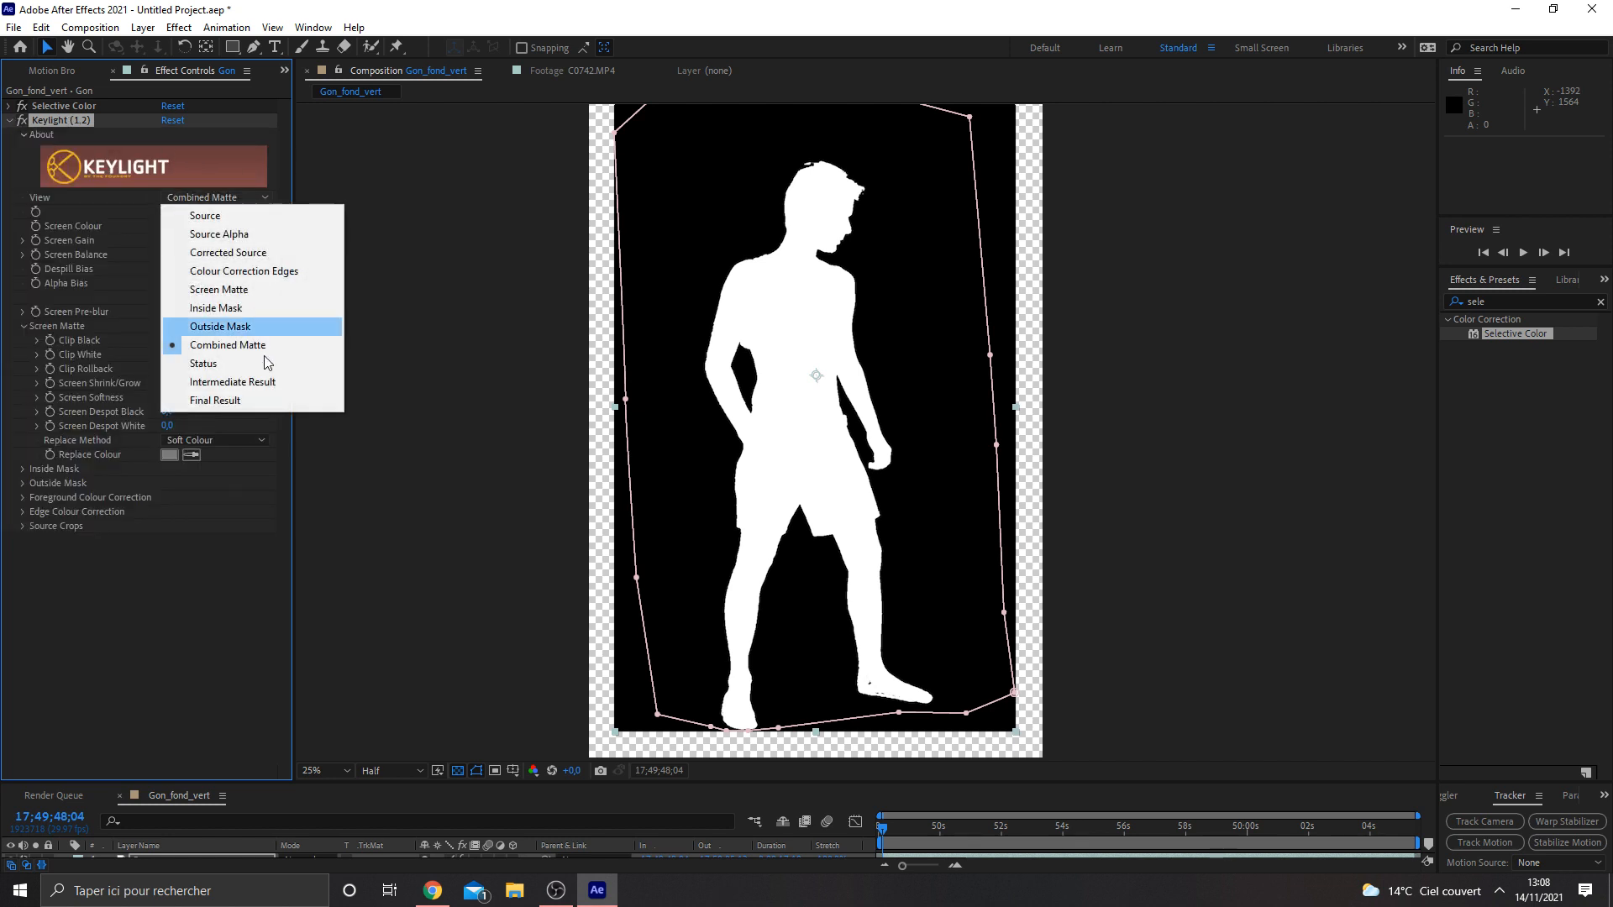
left_click(252, 399)
left_click(8, 121)
scroll(769, 346, "down", 1)
left_click(1169, 521)
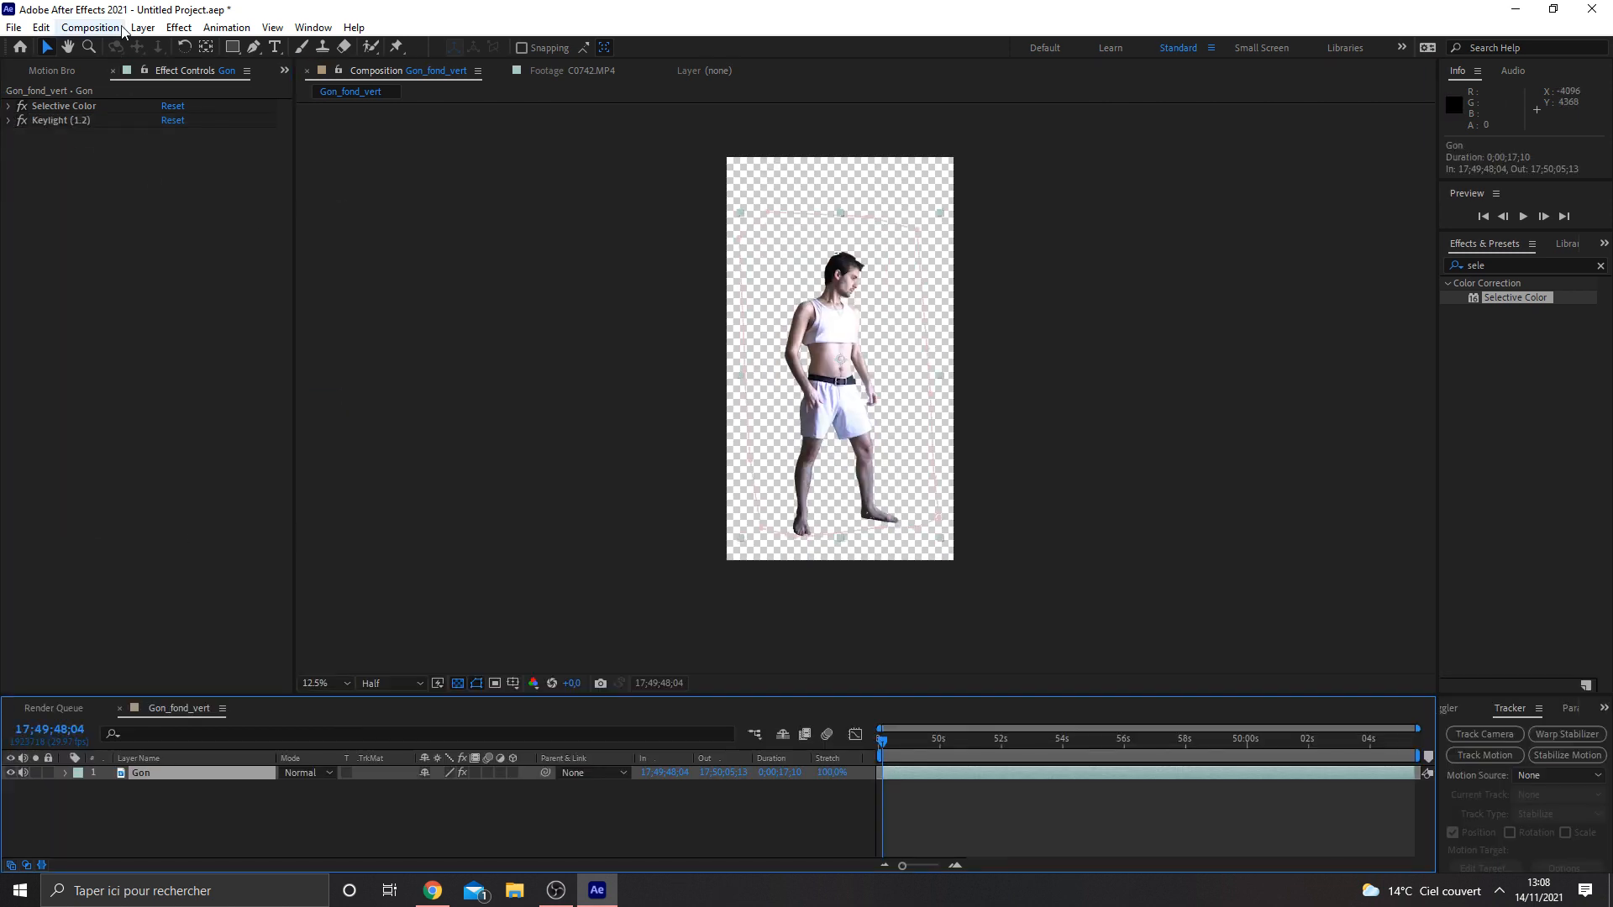
Pre-render the Gon_fond_vert composition and open the Output Module Settings of its render queue item.
left_click(97, 29)
left_click(114, 250)
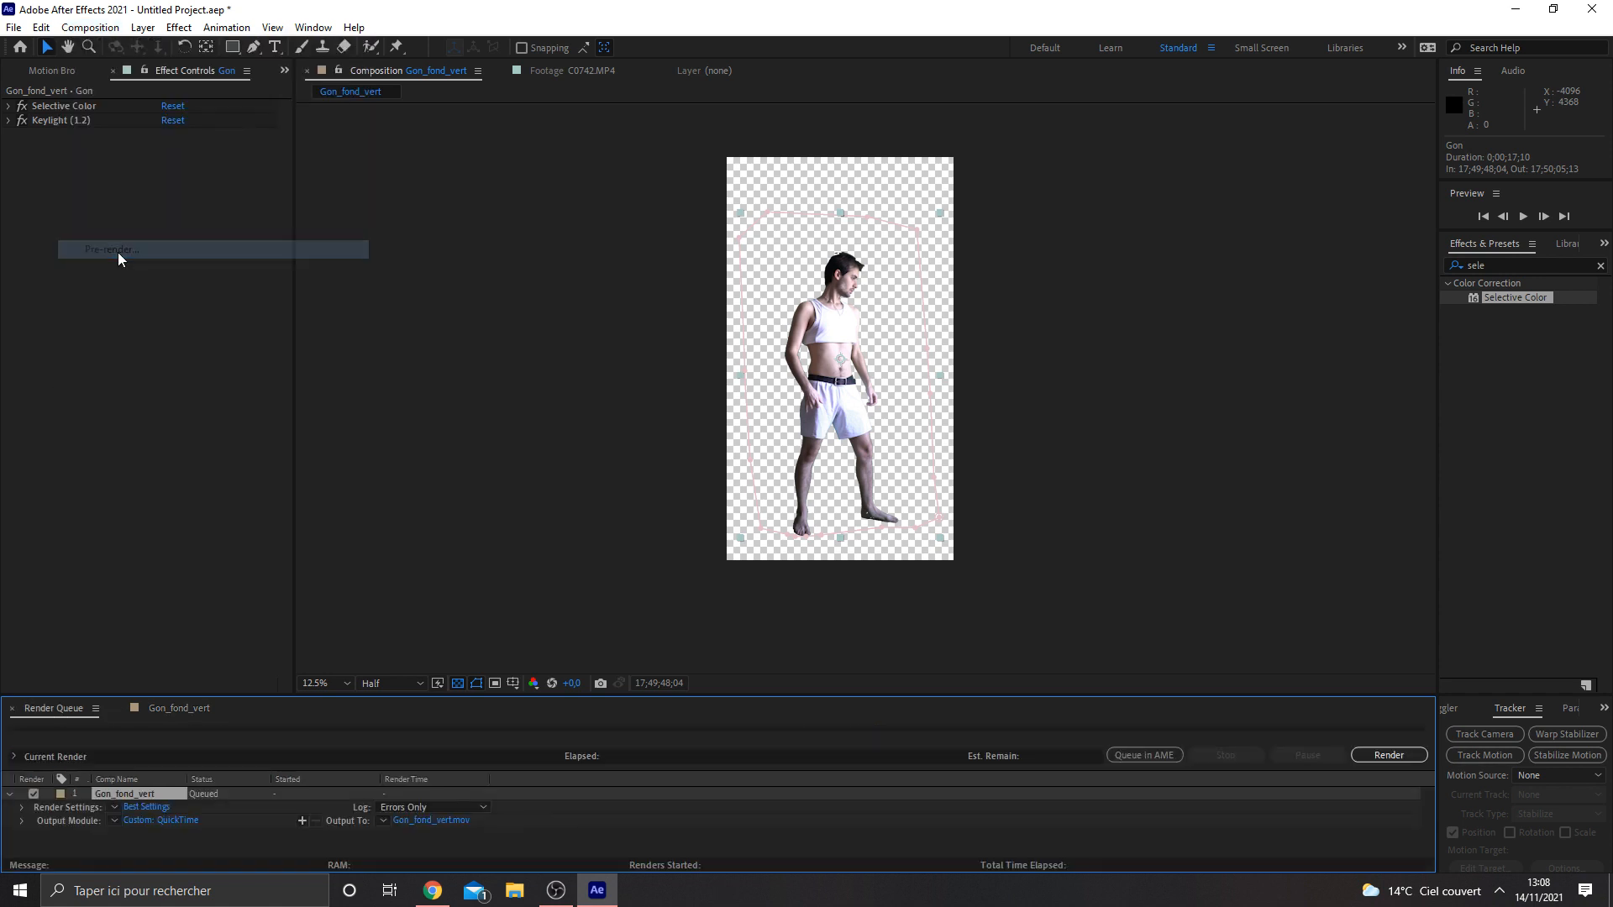
left_click_drag(272, 695, 272, 664)
left_click(161, 788)
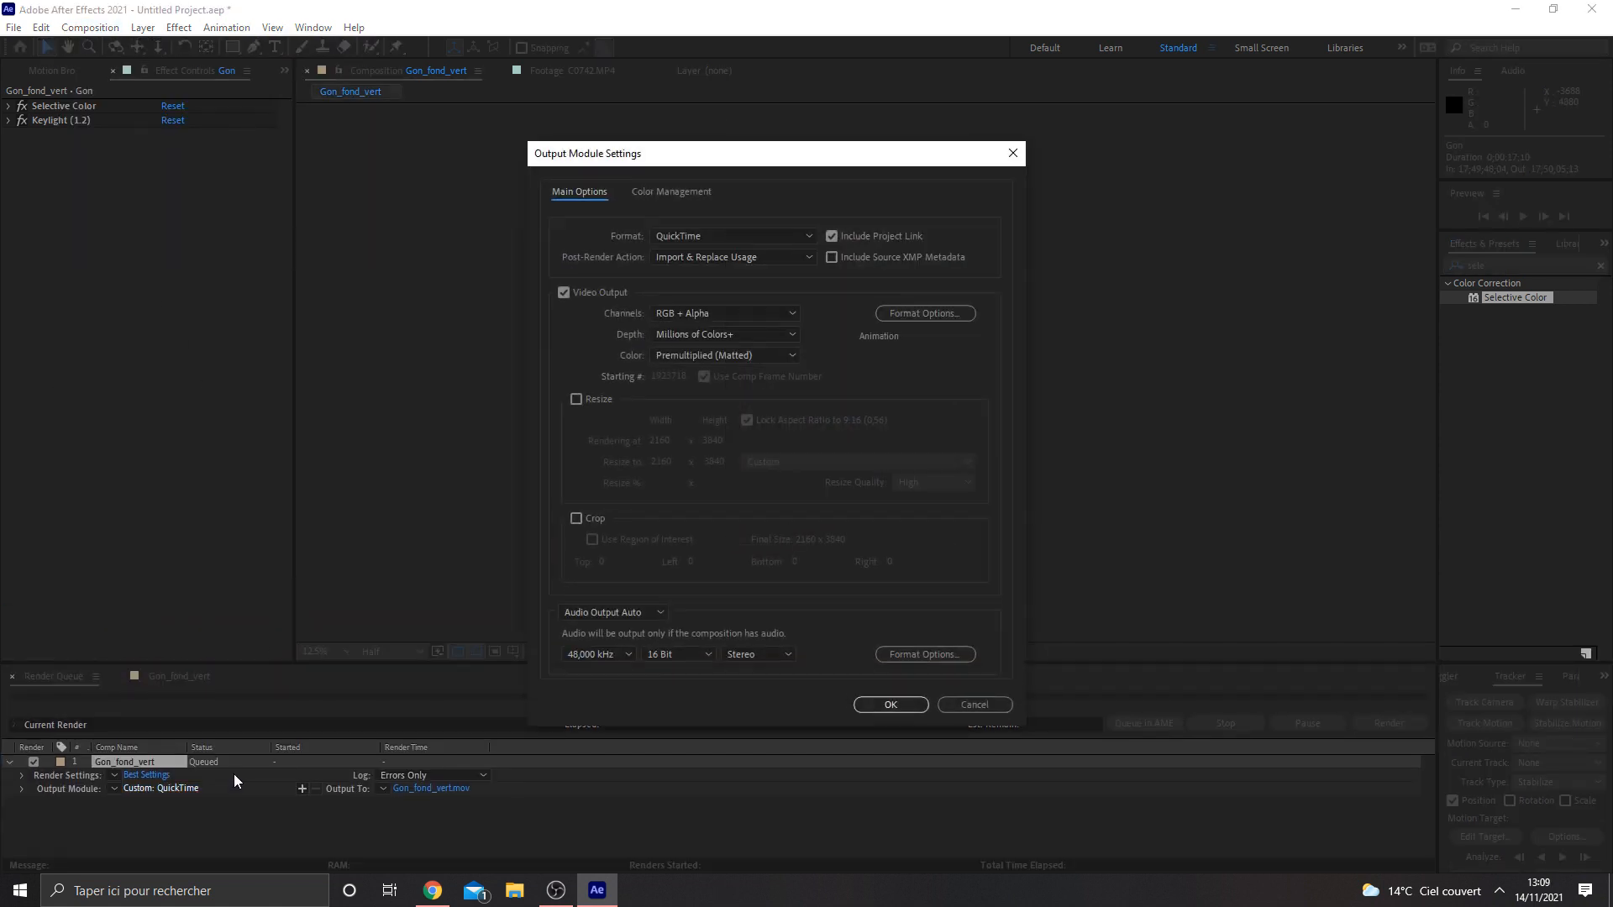
Set the output format to PNG Sequence with compression None and start the render.
left_click(923, 313)
left_click(705, 87)
left_click(732, 236)
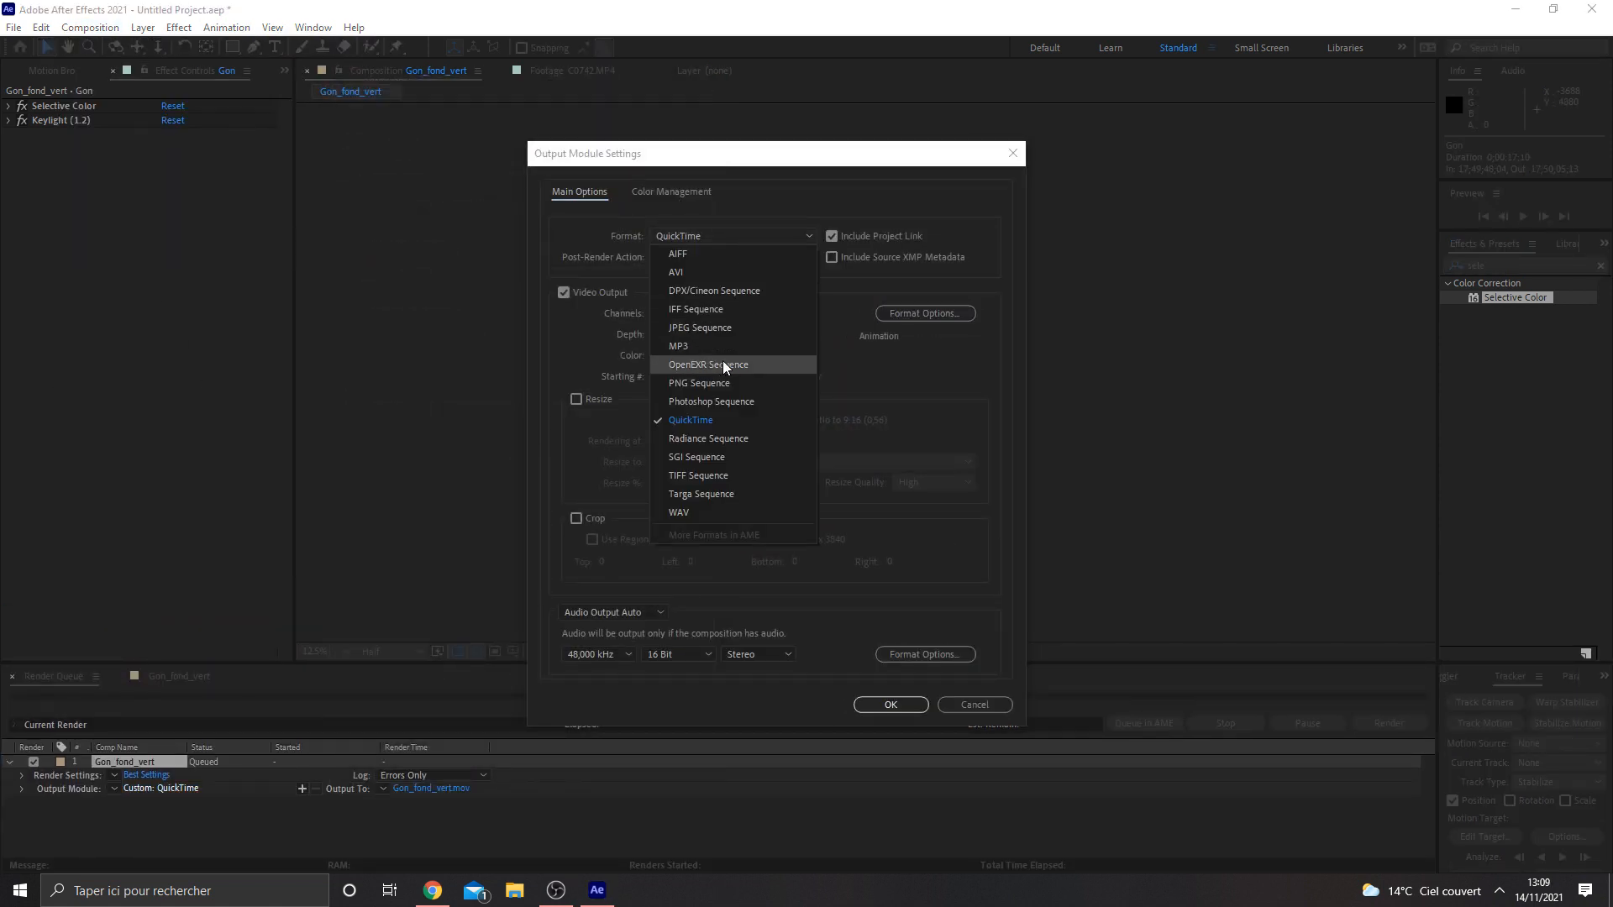
left_click(720, 387)
left_click(923, 316)
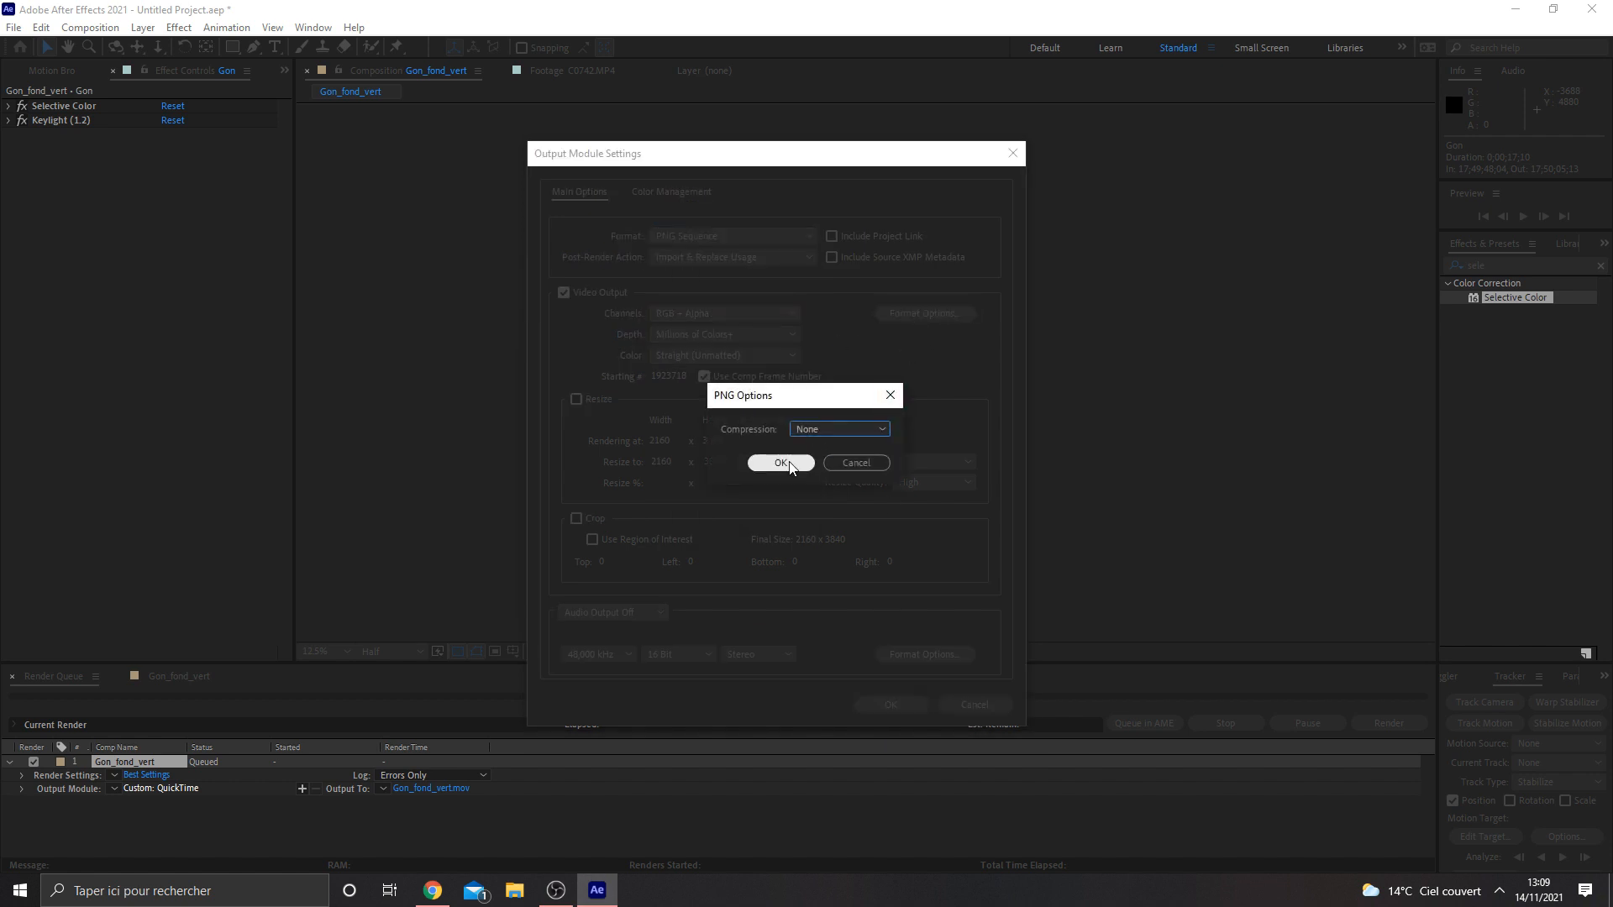
left_click(798, 461)
left_click(878, 704)
left_click(1388, 724)
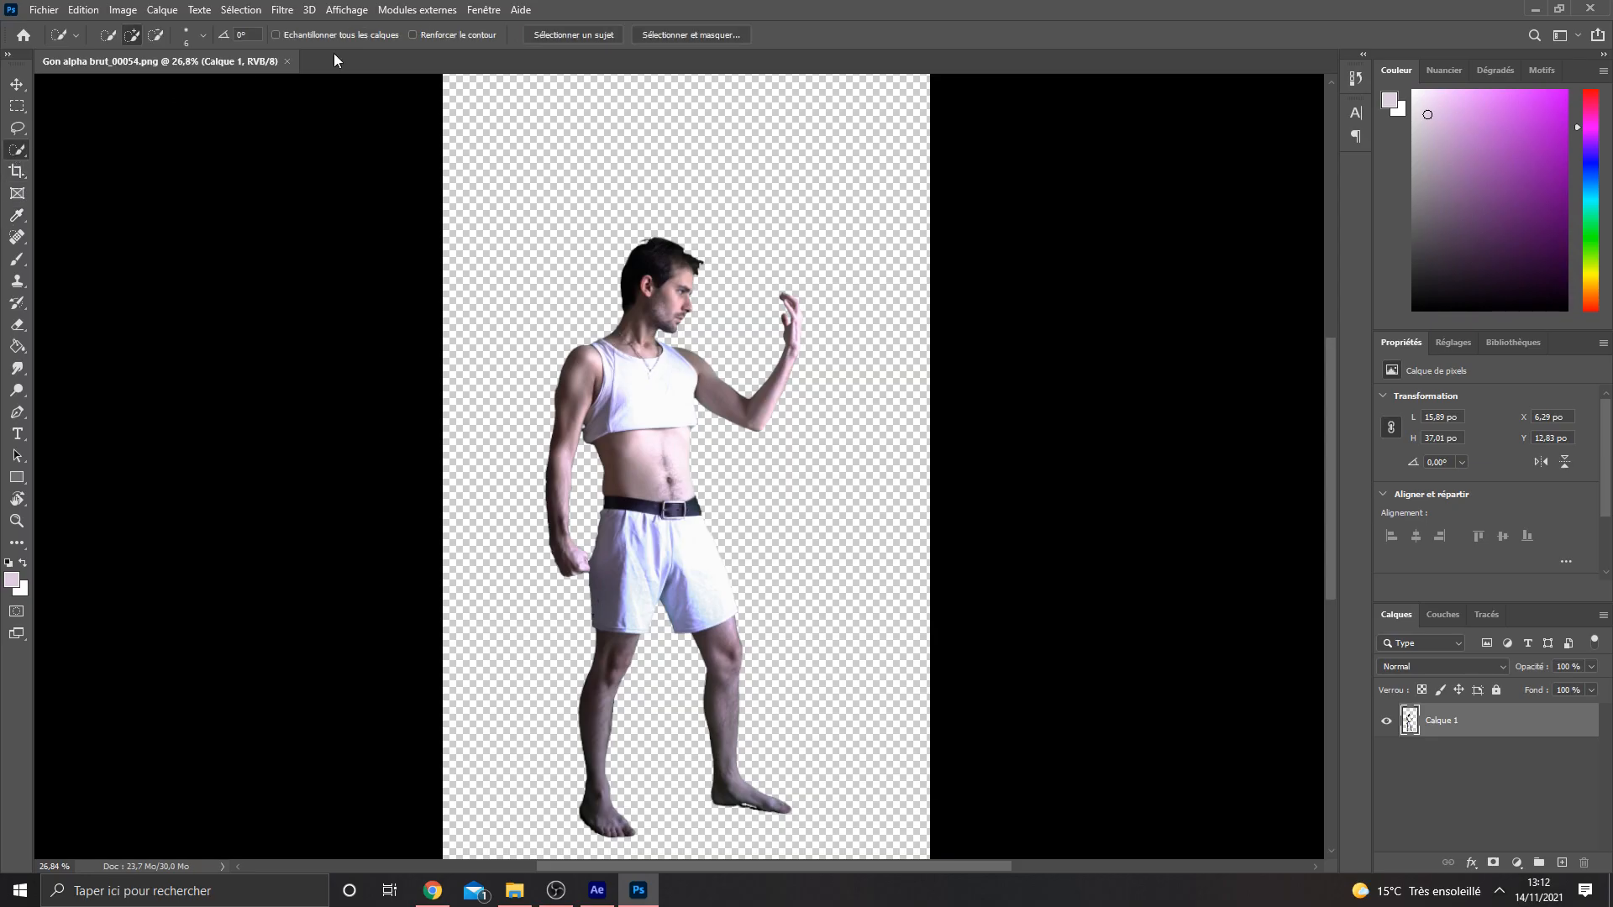
Open the Liquify filter (Fluidité) on Calque 1 in Photoshop and push the shoulder and both arms outward with a size 249 brush.
left_click(483, 10)
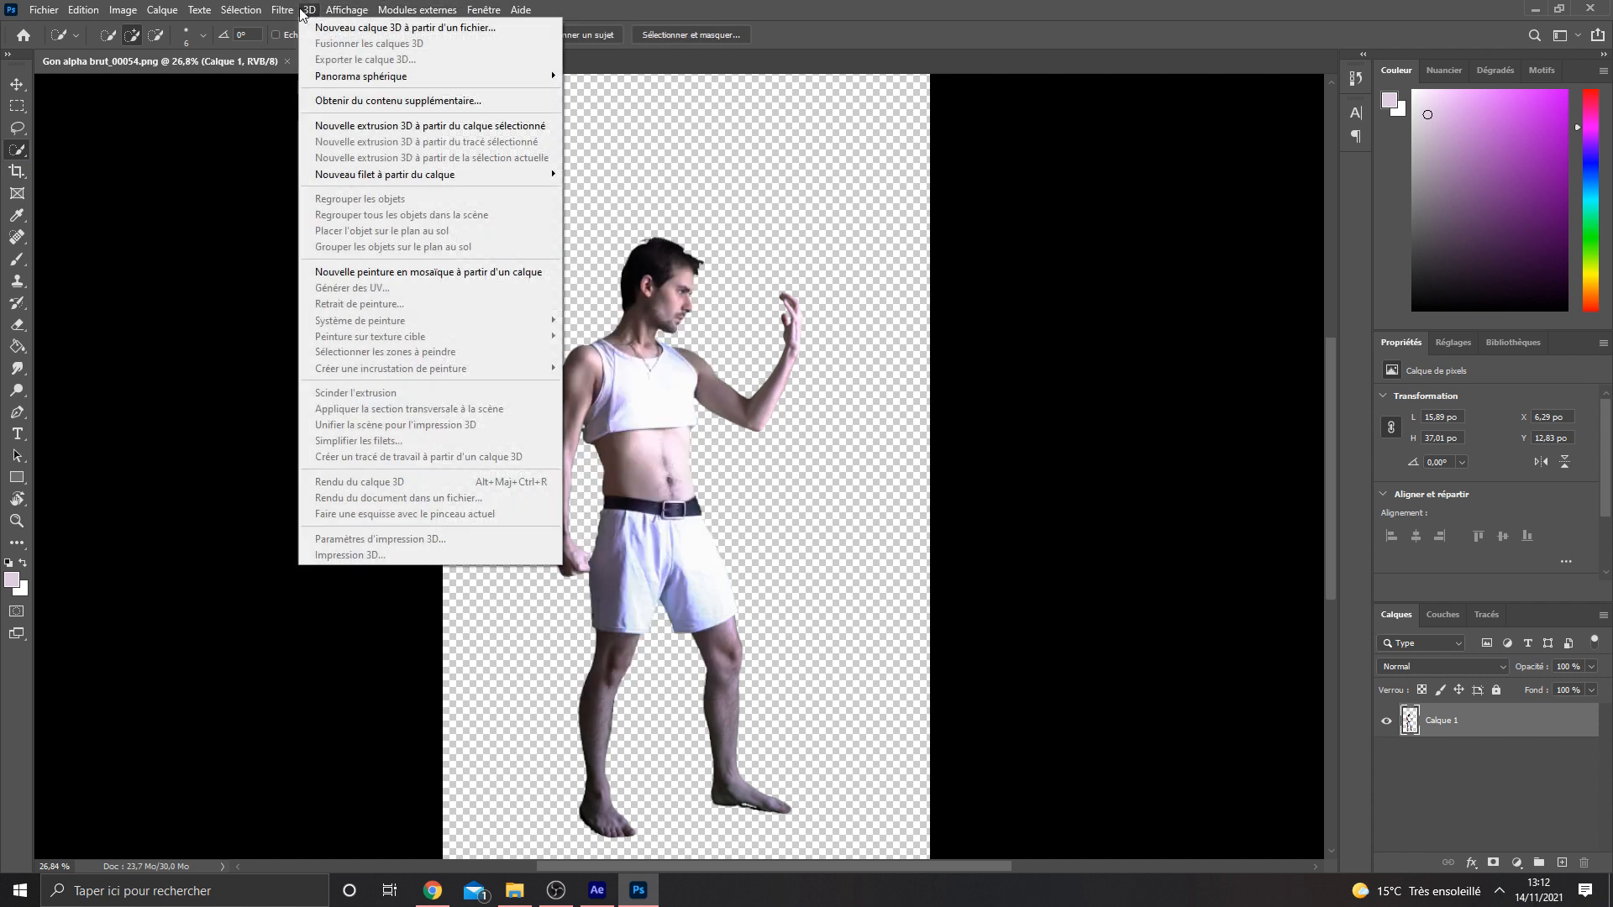
left_click(306, 151)
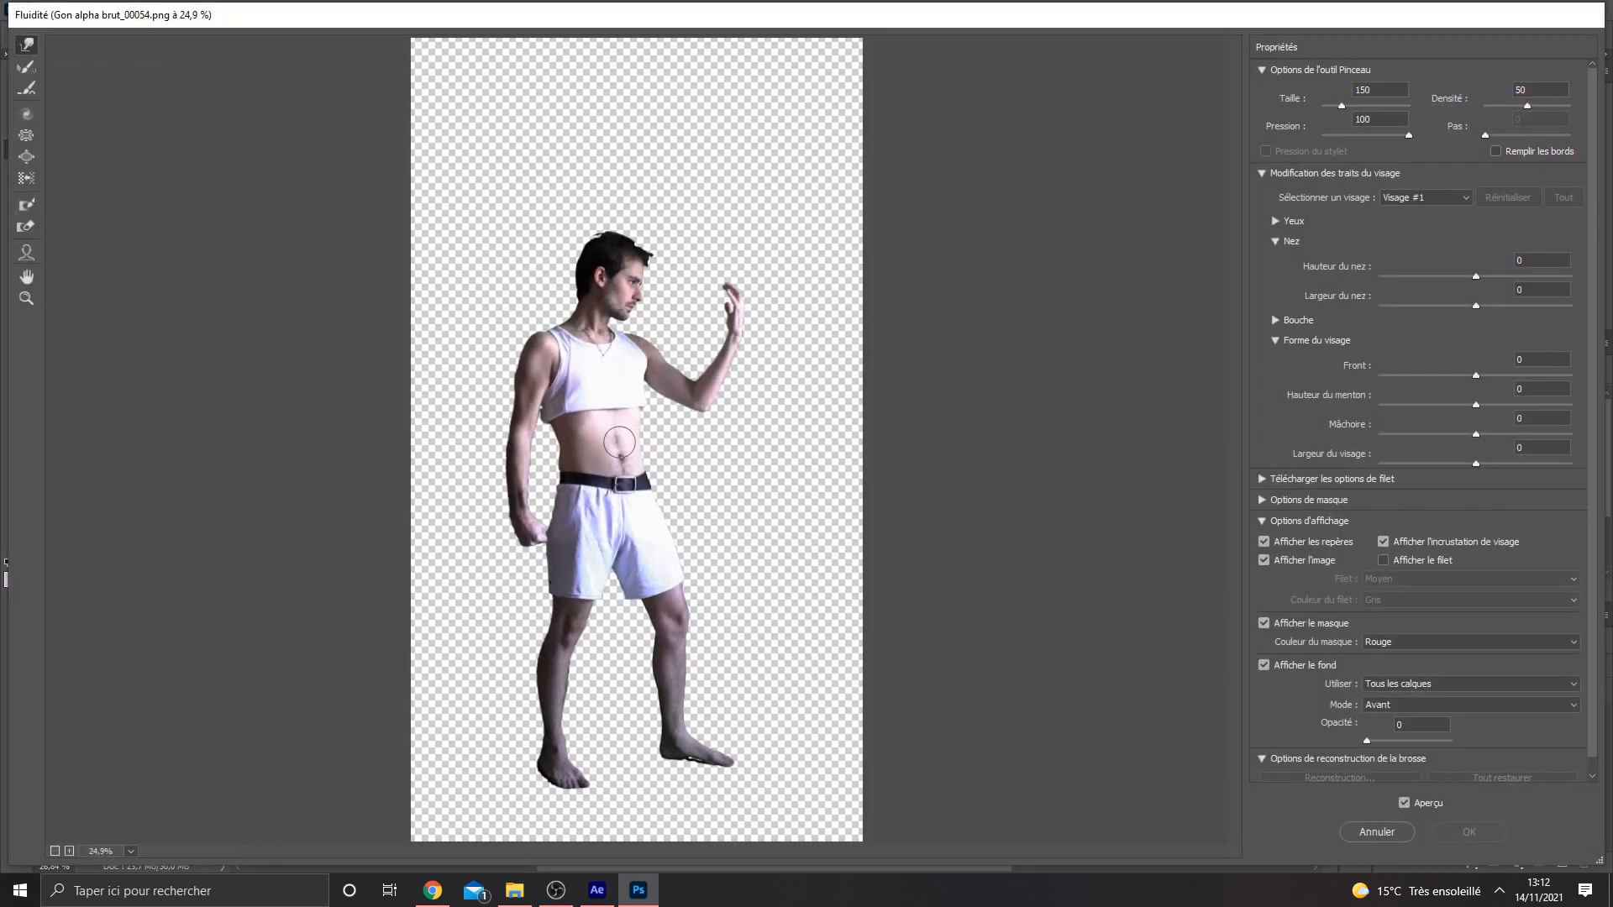
key("alt")
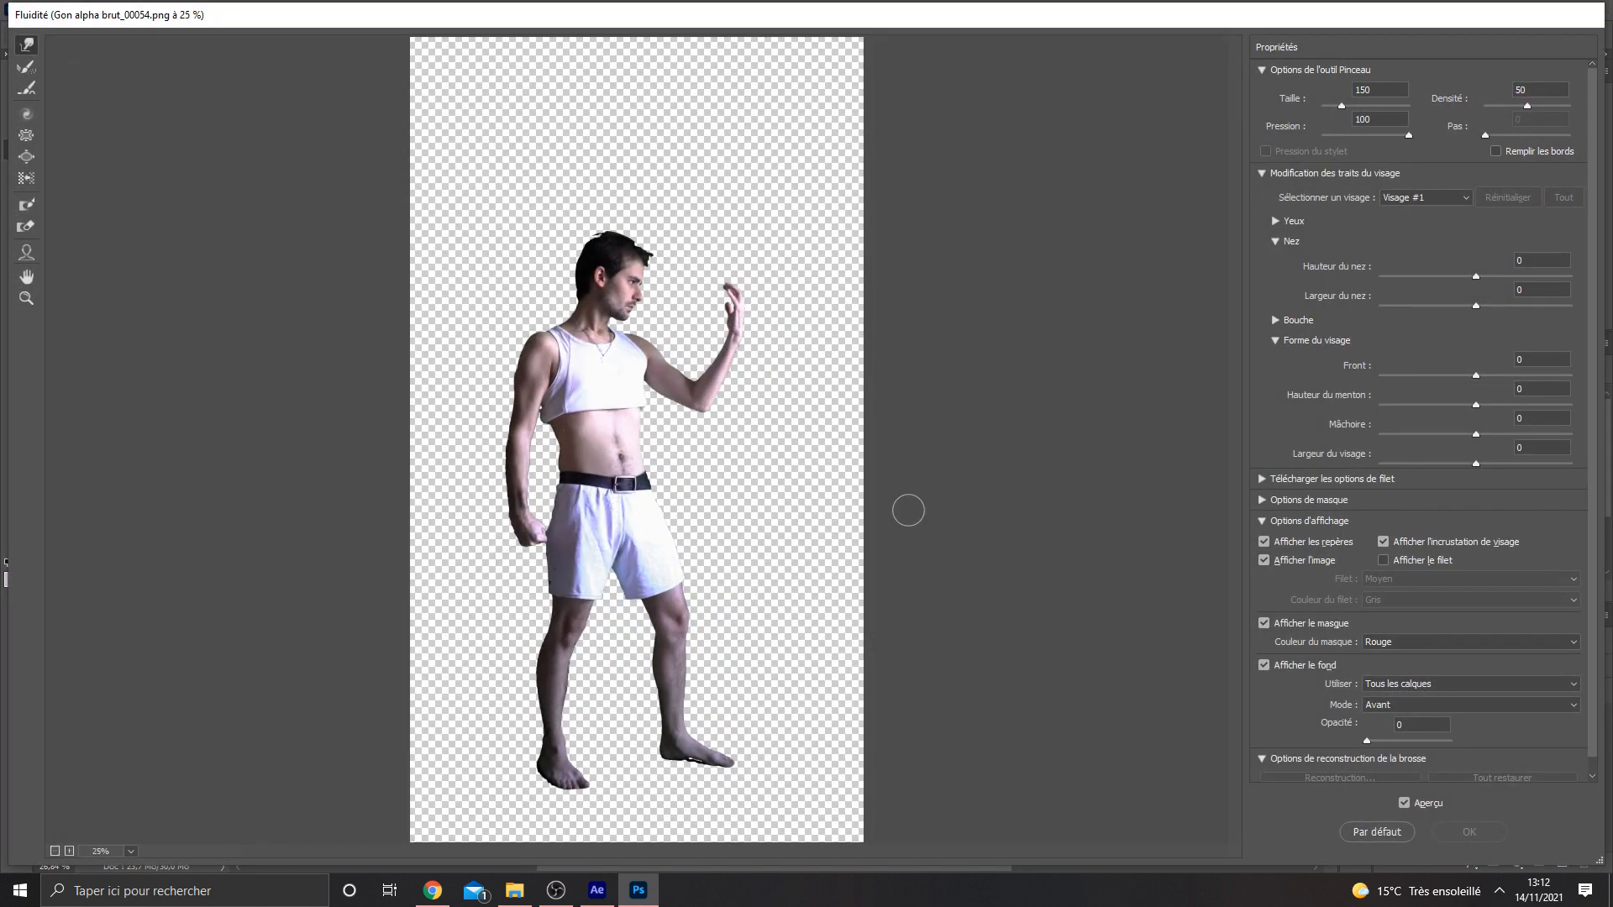
scroll(908, 511, "up", 3, "alt")
left_click_drag(538, 225, 525, 207)
left_click_drag(704, 357, 699, 377)
left_click_drag(445, 336, 423, 342)
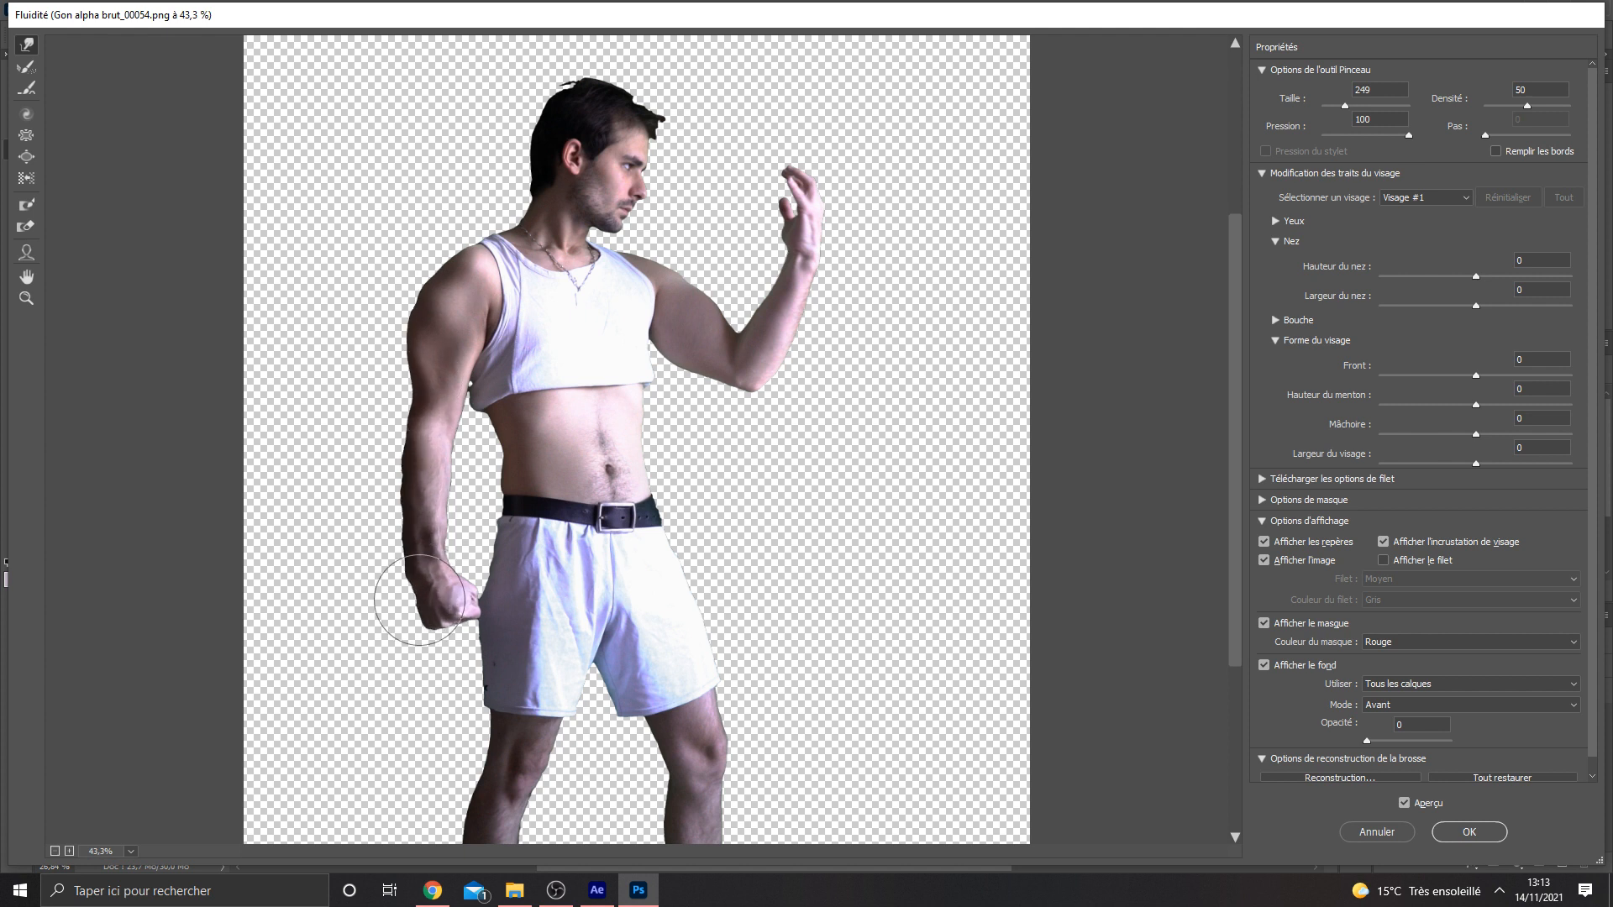
Push the outer contours of both legs outward to bulk up the thighs and calves, and apply the Liquify filter.
left_click_drag(504, 714, 504, 460)
left_click_drag(515, 576, 497, 581)
left_click_drag(495, 663, 480, 668)
left_click_drag(698, 467, 720, 457)
left_click_drag(718, 554, 733, 558)
scroll(664, 336, "down", 1, "alt")
left_click_drag(661, 201, 659, 500)
scroll(684, 325, "up", 3, "alt")
scroll(683, 324, "down", 3, "alt")
left_click(1487, 832)
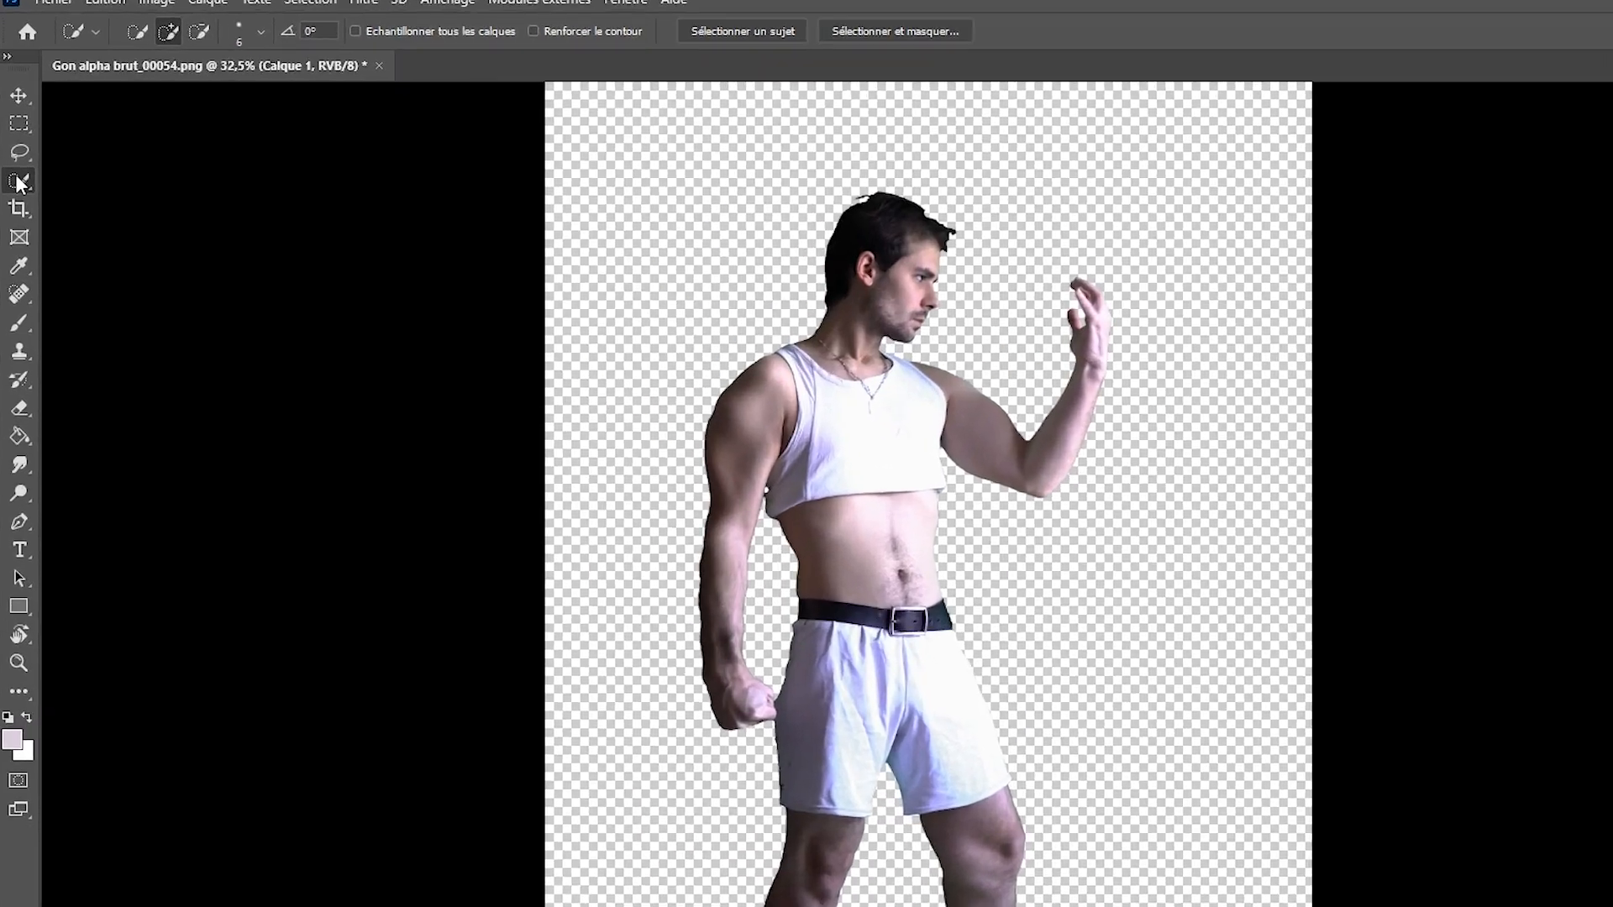
Select the white shorts on Calque 1 with the Quick Selection tool and add a new layer above it.
scroll(677, 608, "up", 3, "alt")
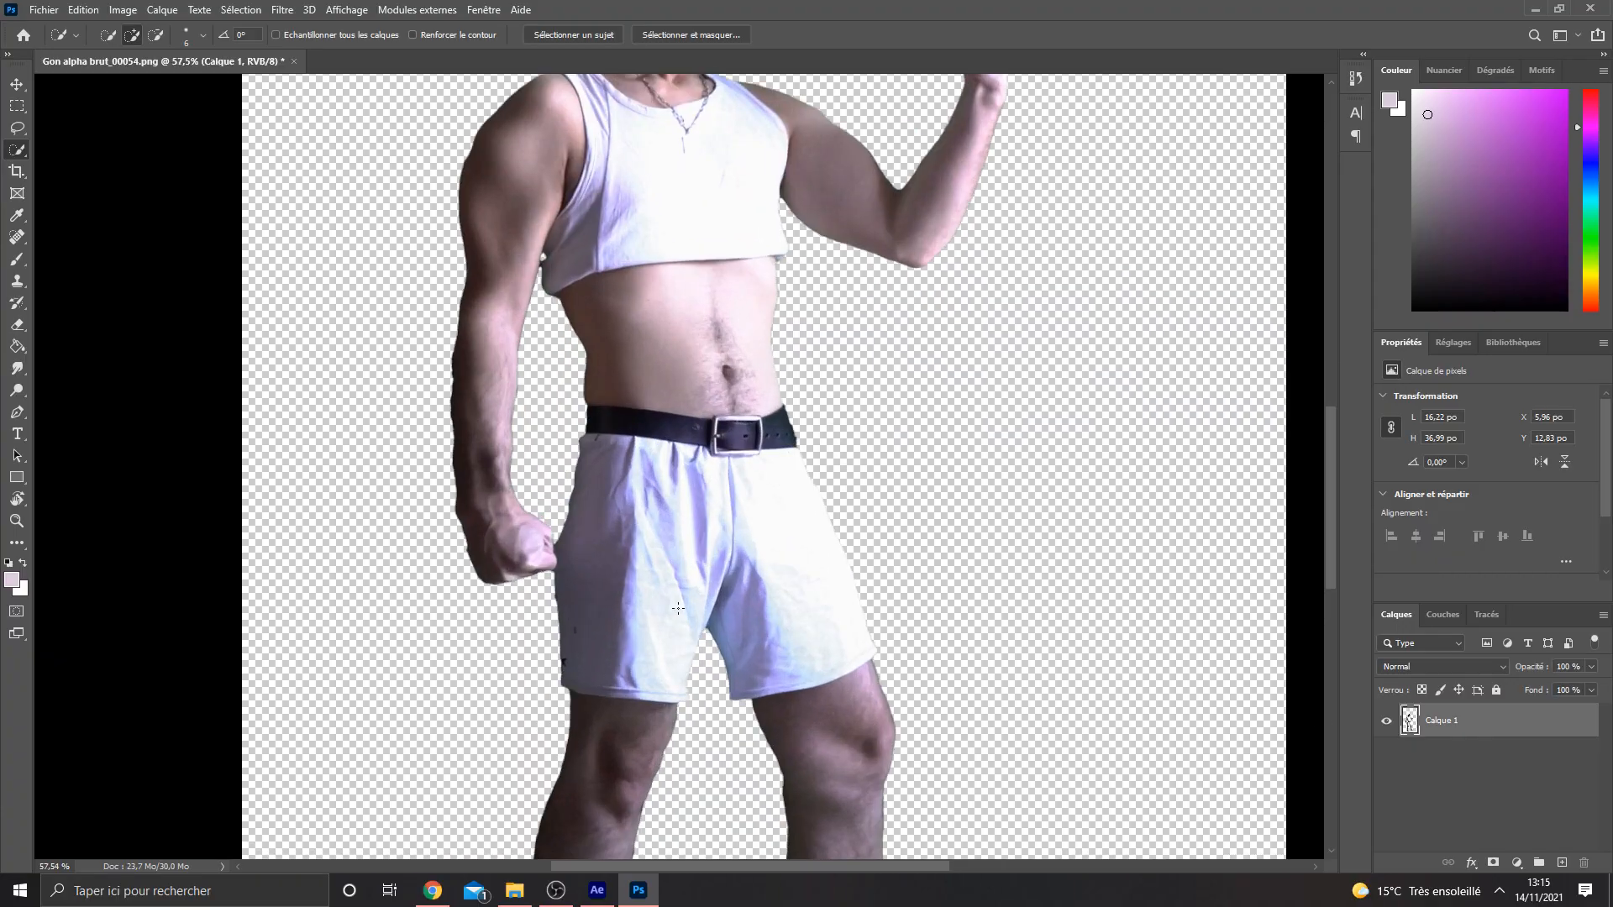
scroll(678, 608, "up", 5, "alt")
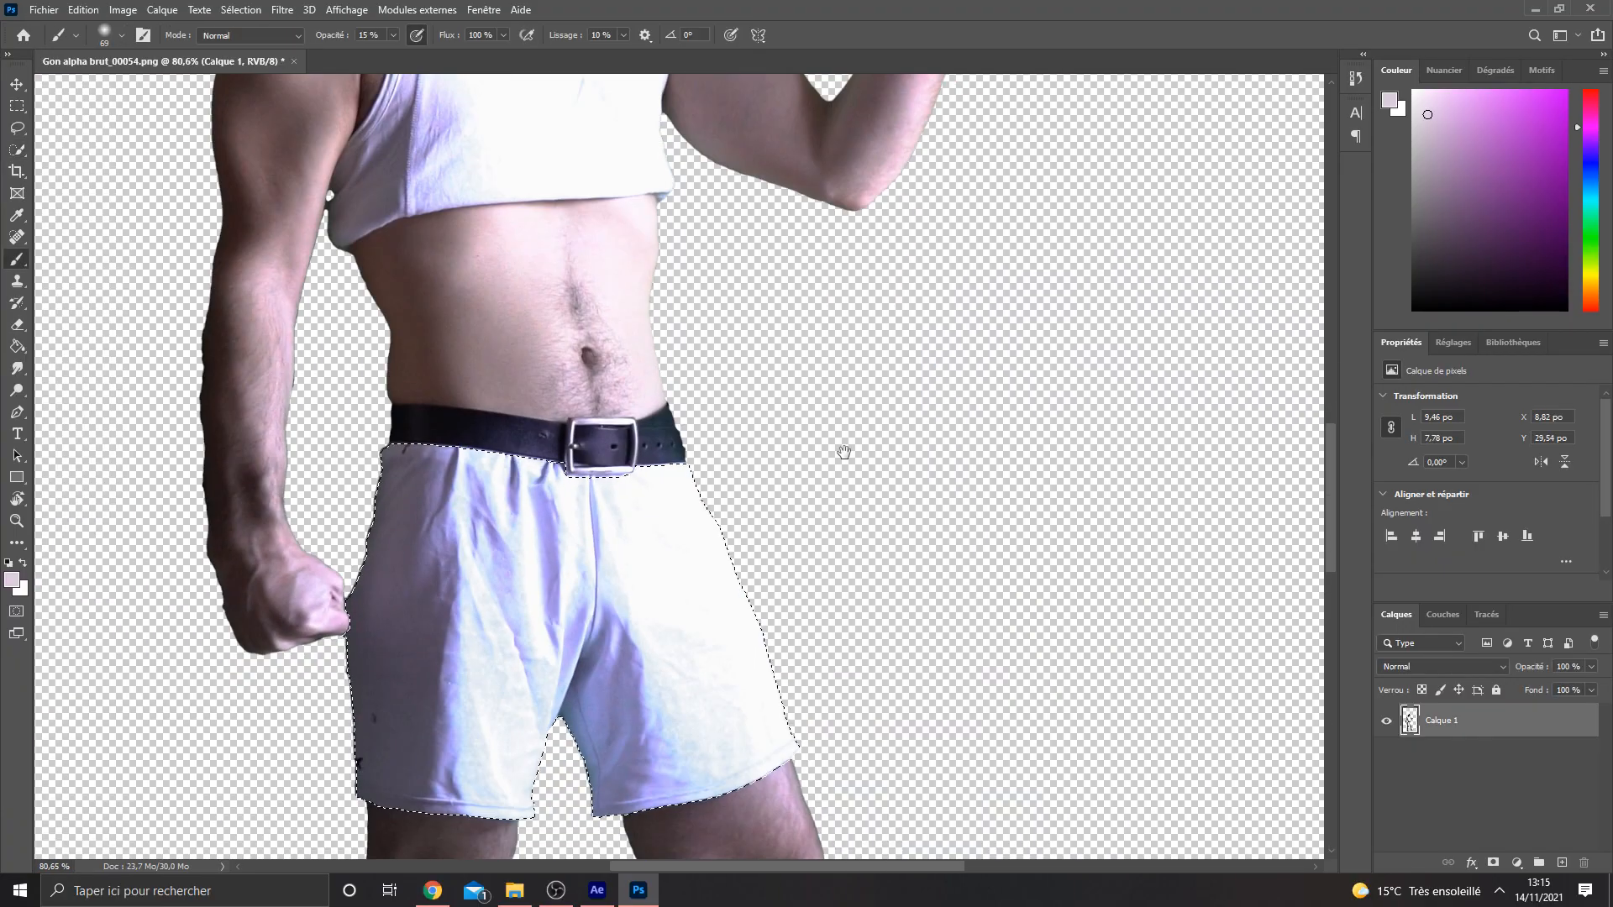
left_click_drag(843, 452, 923, 328)
left_click(1562, 863)
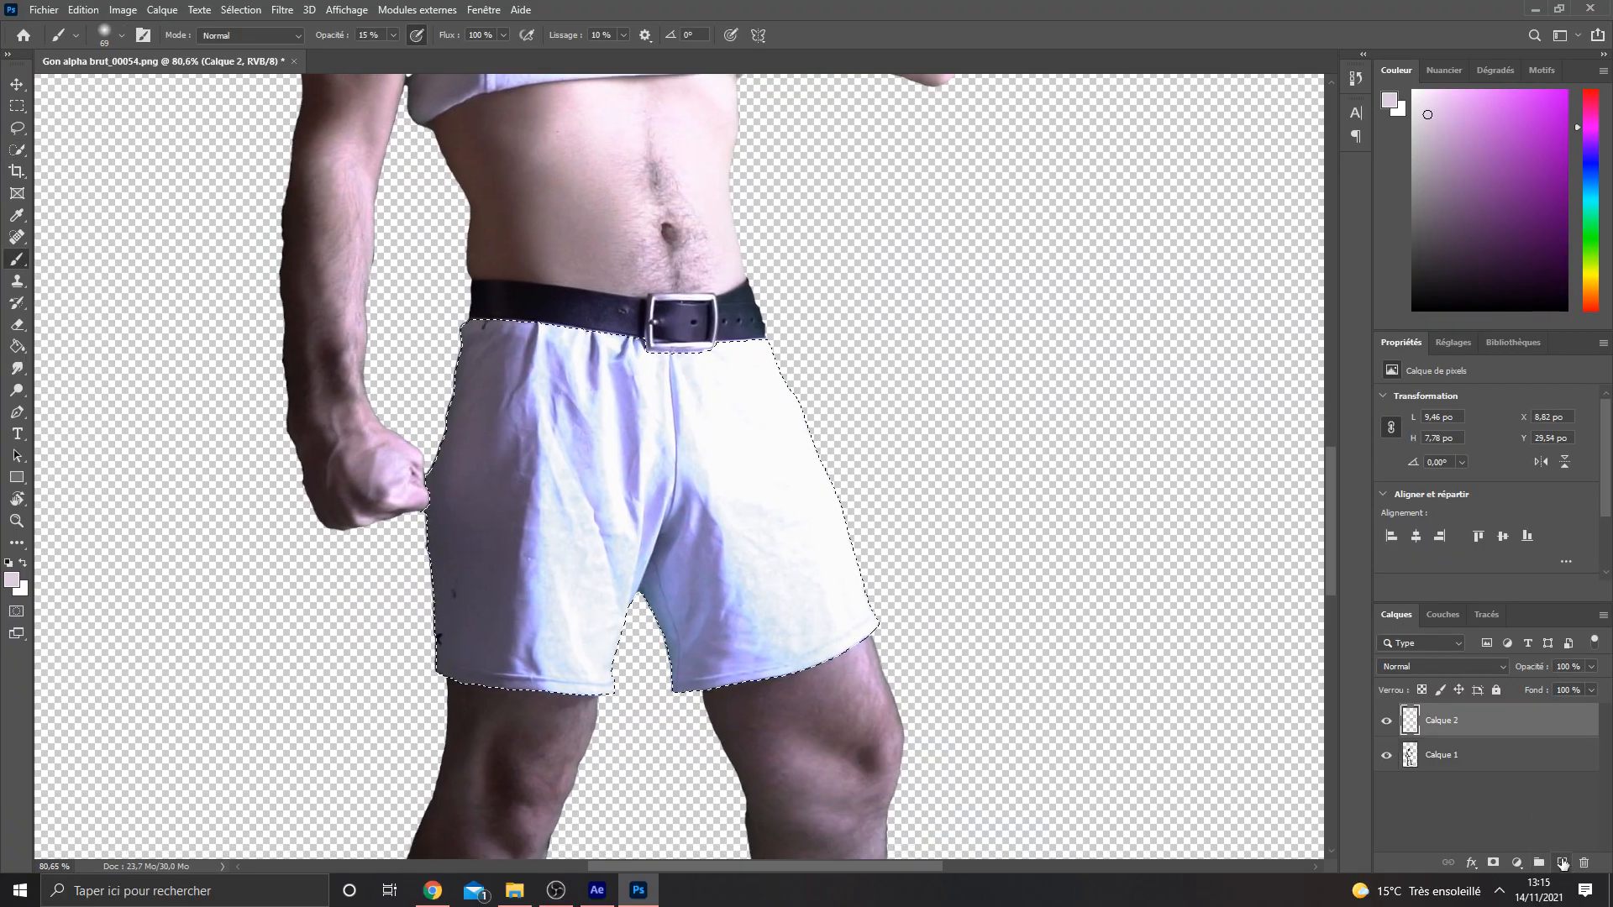
Paint the selected shorts dark green on Calque 2 with a brush at 70% opacity.
left_click(1440, 667)
left_click(1597, 247)
right_click(588, 400)
left_click_drag(729, 442, 766, 441)
mouse_move(537, 420)
left_mouse_down()
mouse_move(576, 588)
mouse_move(588, 538)
left_mouse_up()
key("ctrl+z")
left_click(393, 35)
left_click_drag(396, 55, 442, 55)
mouse_move(528, 280)
left_mouse_down()
mouse_move(880, 606)
mouse_move(546, 639)
left_mouse_up()
Set the blending mode of the green shorts layer to Densité linéaire +.
key("v")
key("ctrl+0")
left_click(1440, 666)
left_click(1436, 708)
scroll(1423, 667, "up", 11)
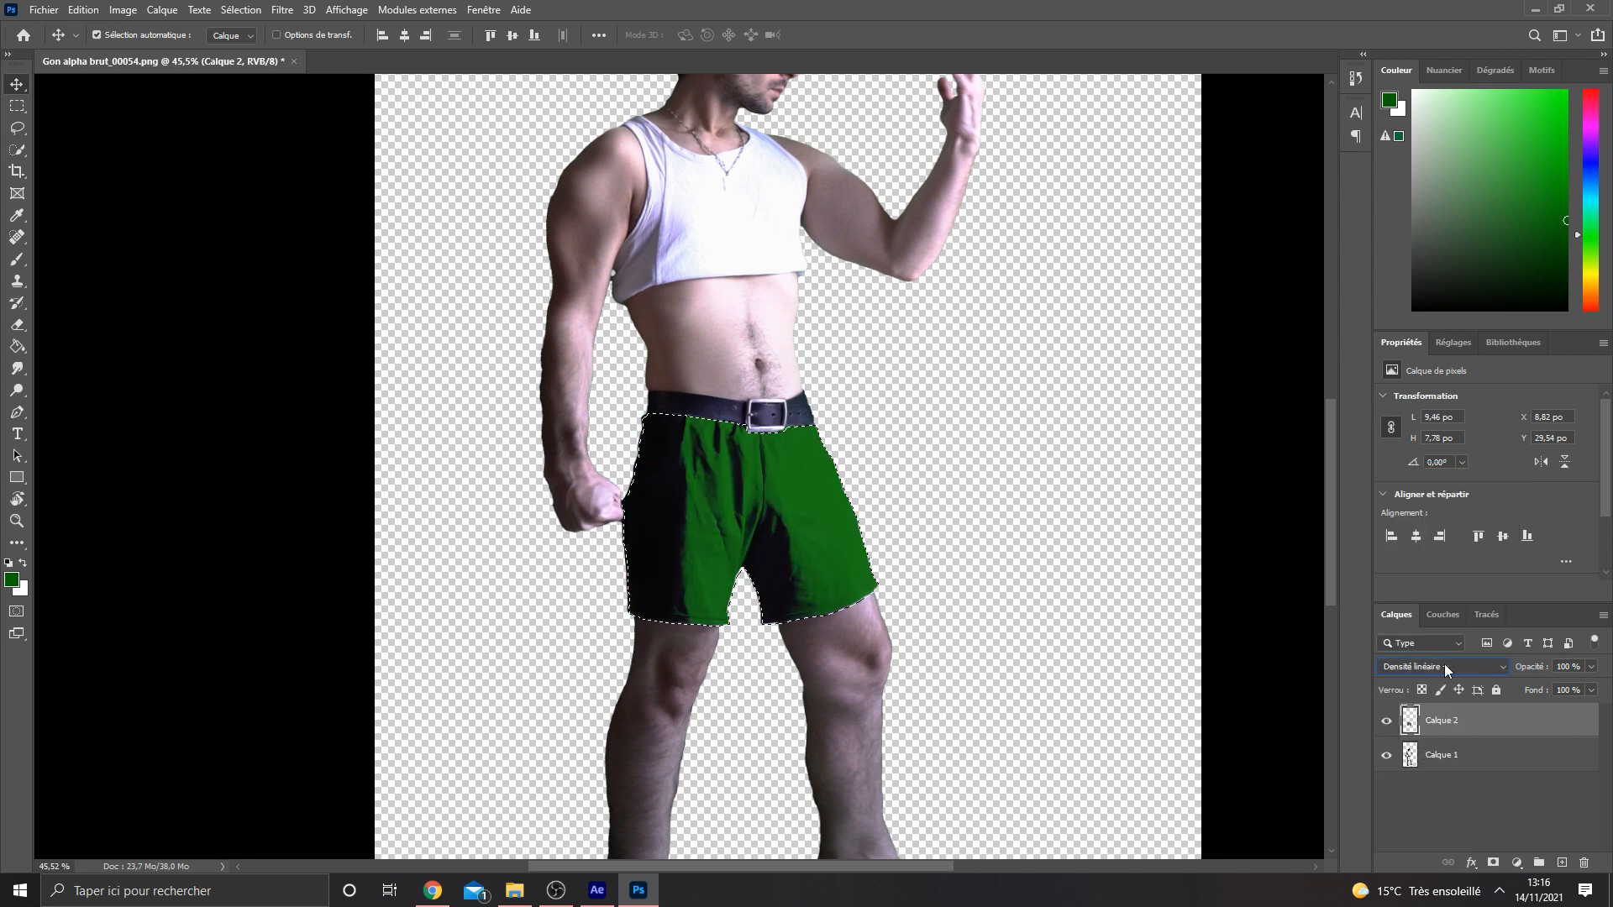
Rename the green layer Short vert*$ and add a new empty layer above it.
scroll(698, 409, "up", 6, "alt")
key("b")
double_click(1442, 720)
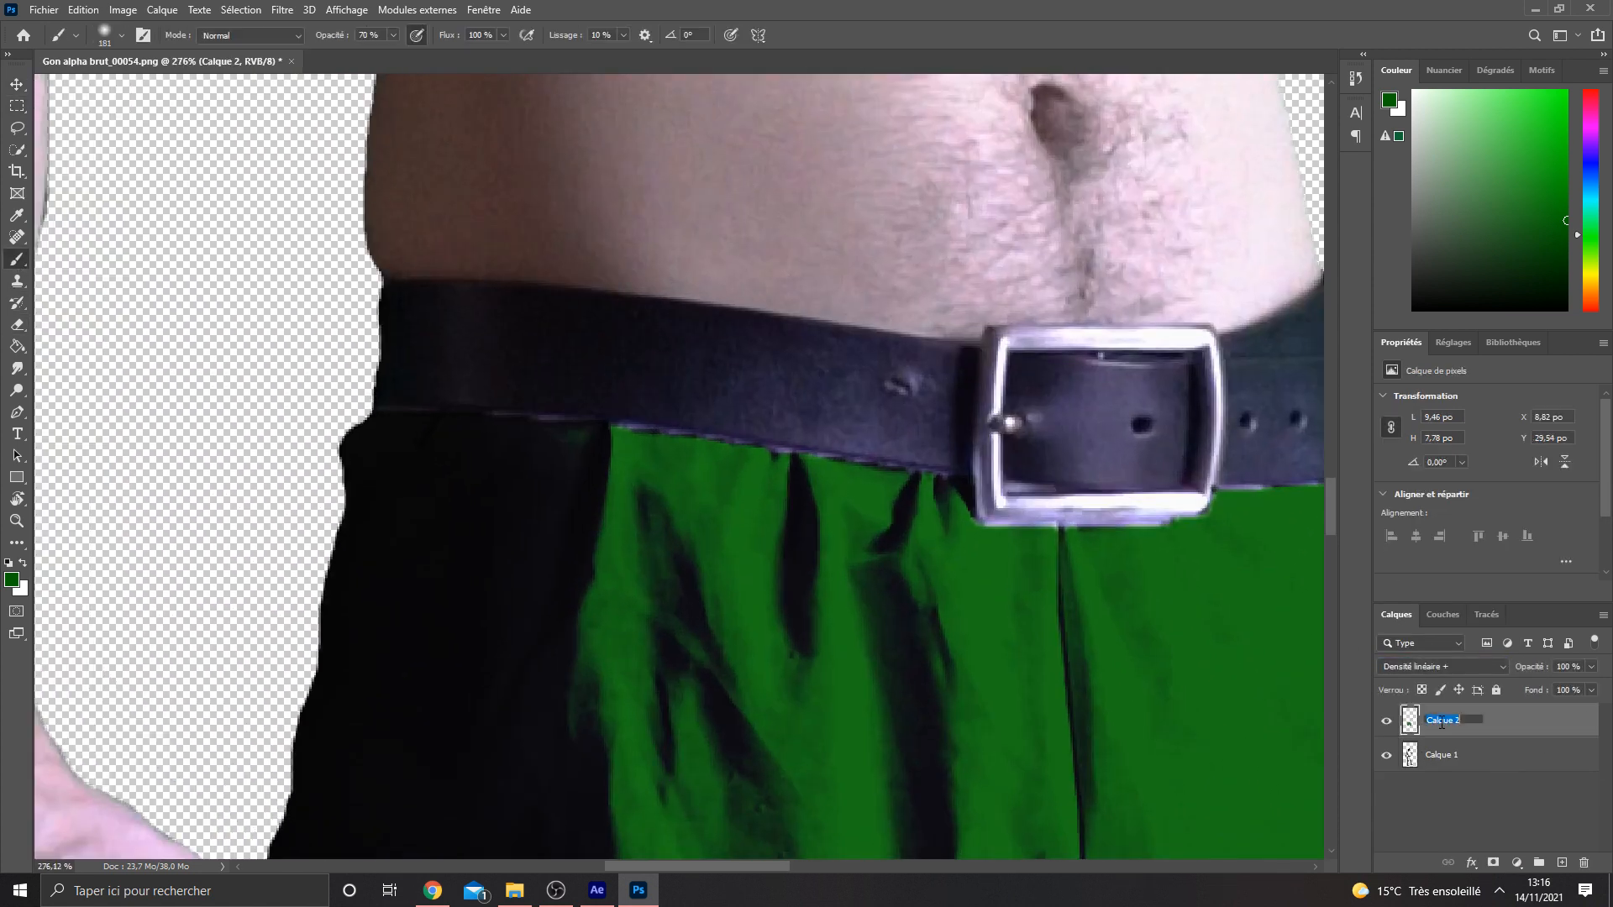
left_click(1562, 863)
Paint a thin belt loop across the belt with a small brush in green sampled from the shorts.
right_click(655, 463)
left_click_drag(809, 474, 775, 474)
key("Return")
left_click(648, 454, "alt")
right_click(642, 480)
left_click_drag(773, 493, 755, 491)
key("Return")
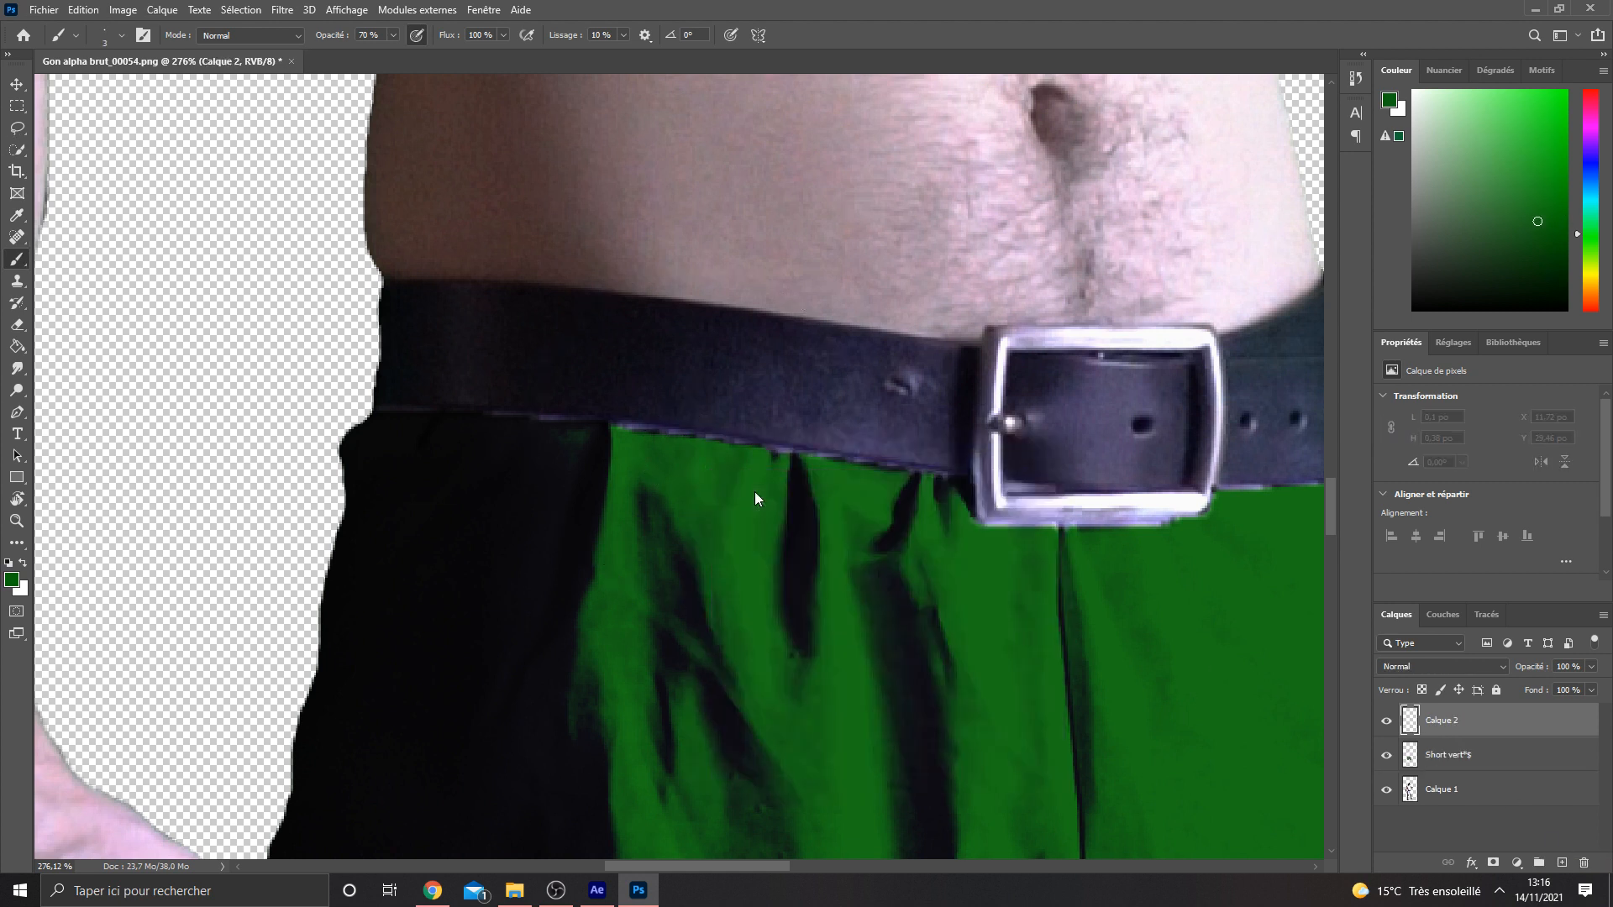
mouse_move(686, 366)
left_mouse_down()
mouse_move(658, 437)
mouse_move(602, 458)
left_mouse_up()
Paint further belt loops in dark and green tones sampled from the shorts, including one beyond the buckle.
left_click(805, 522, "alt")
scroll(686, 333, "down", 3, "alt")
left_click(605, 407, "alt")
left_click(602, 458, "alt")
scroll(604, 475, "down", 4, "alt")
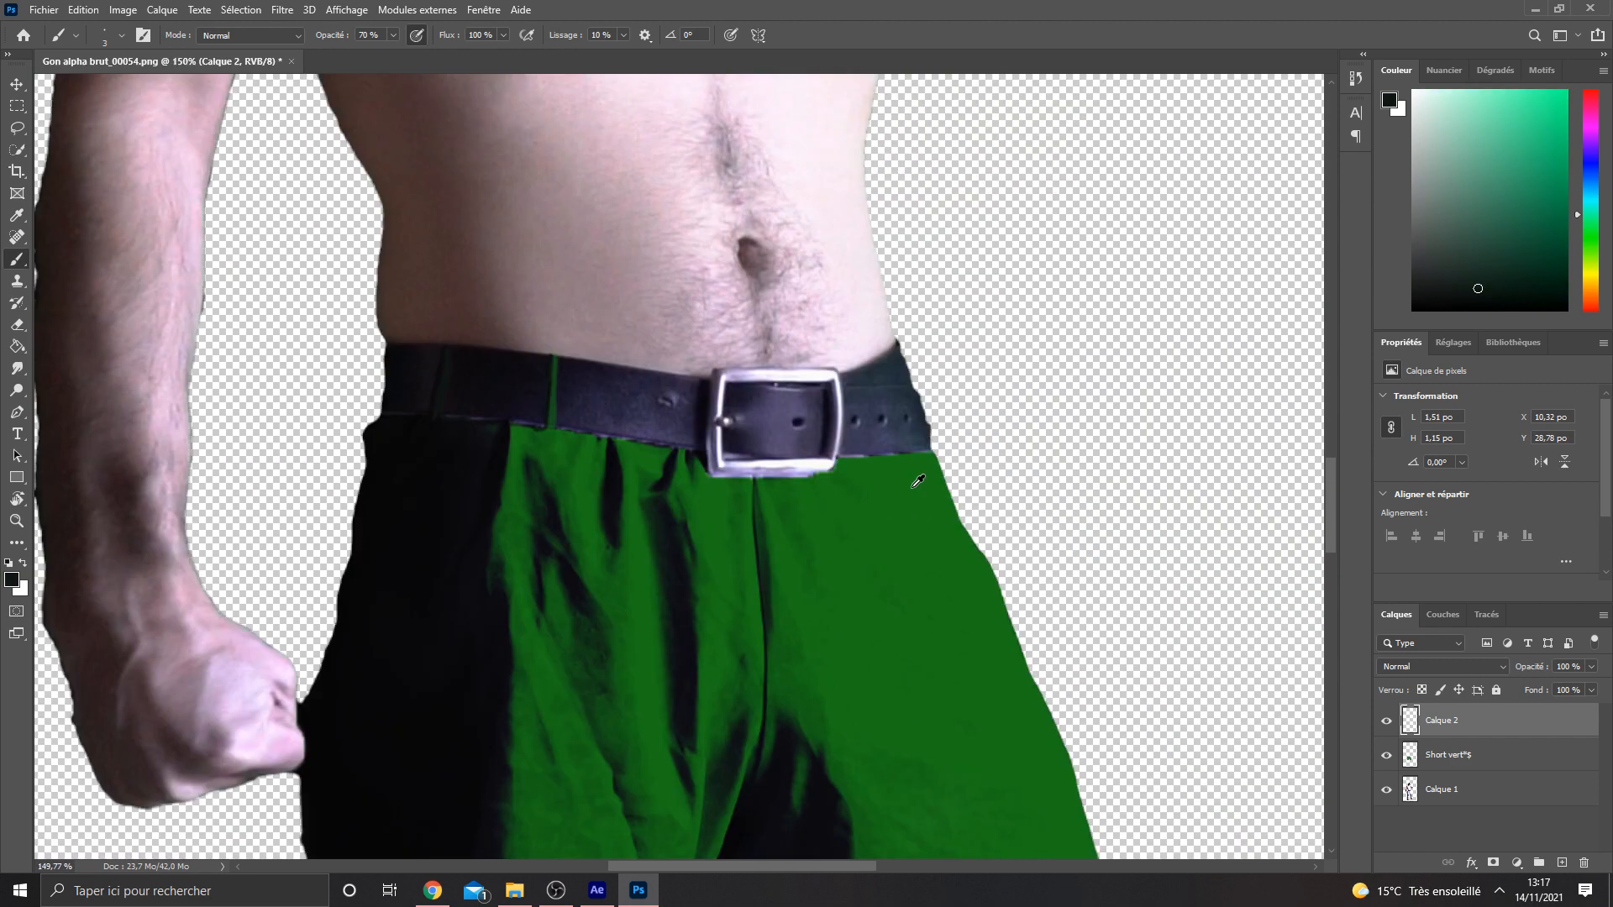
left_click(915, 482, "alt")
scroll(891, 477, "up", 5, "alt")
left_click_drag(882, 434, 870, 330)
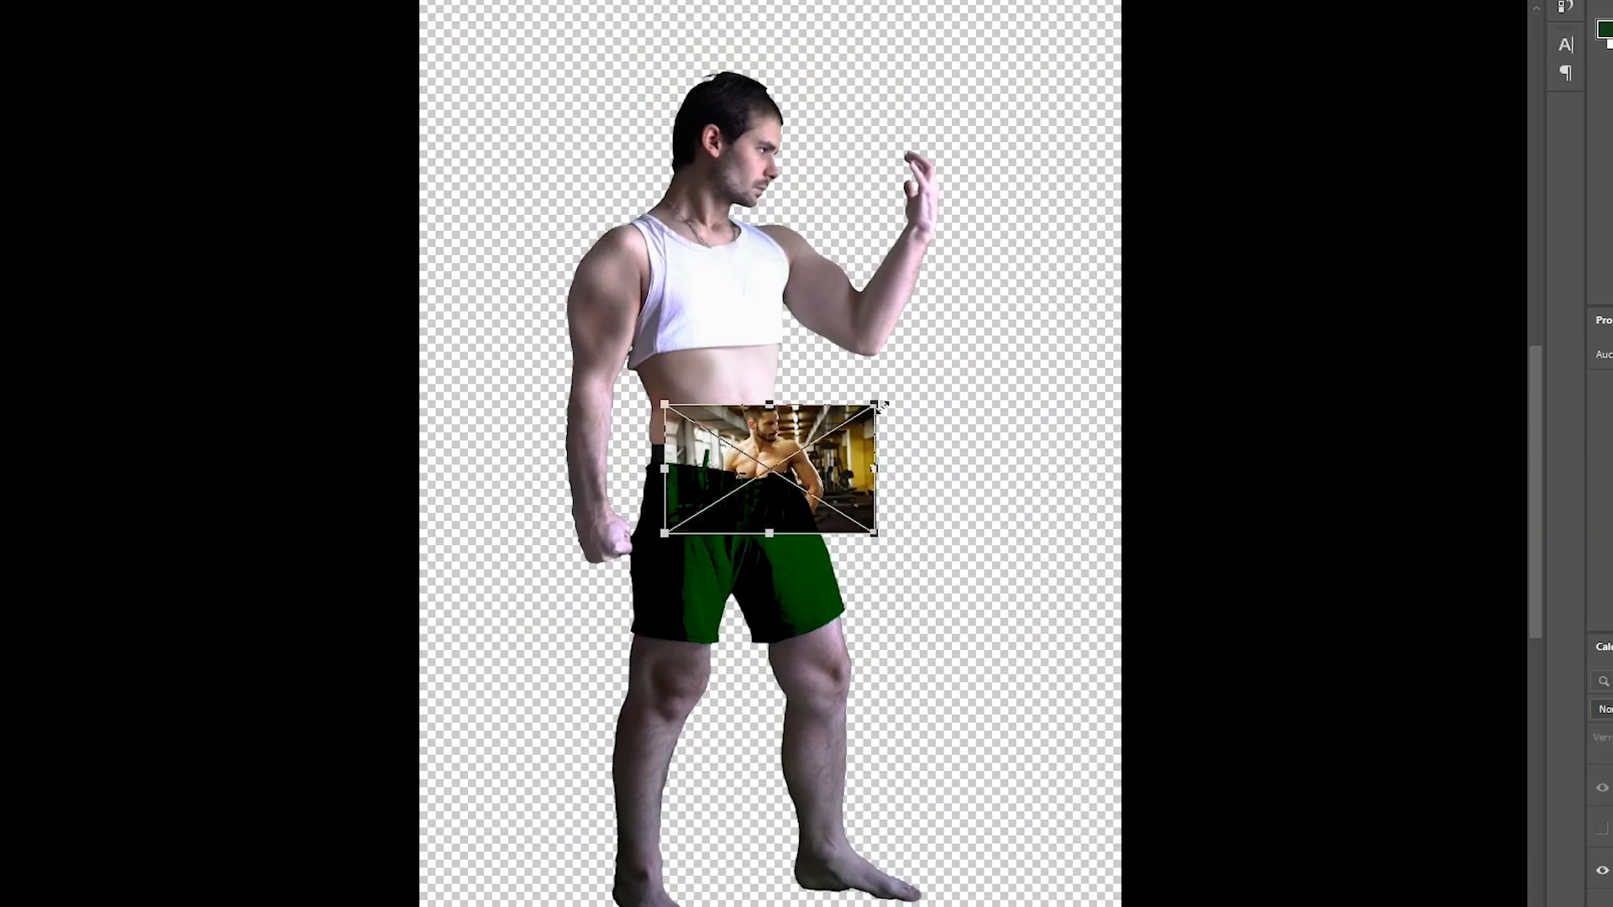
Enlarge the placed gym photo, quick-select the model's bare torso and refine the selection with Select and Mask.
mouse_move(880, 407)
left_mouse_down()
mouse_move(1120, 249)
mouse_move(1035, 260)
mouse_move(1026, 314)
mouse_move(1081, 277)
left_mouse_up()
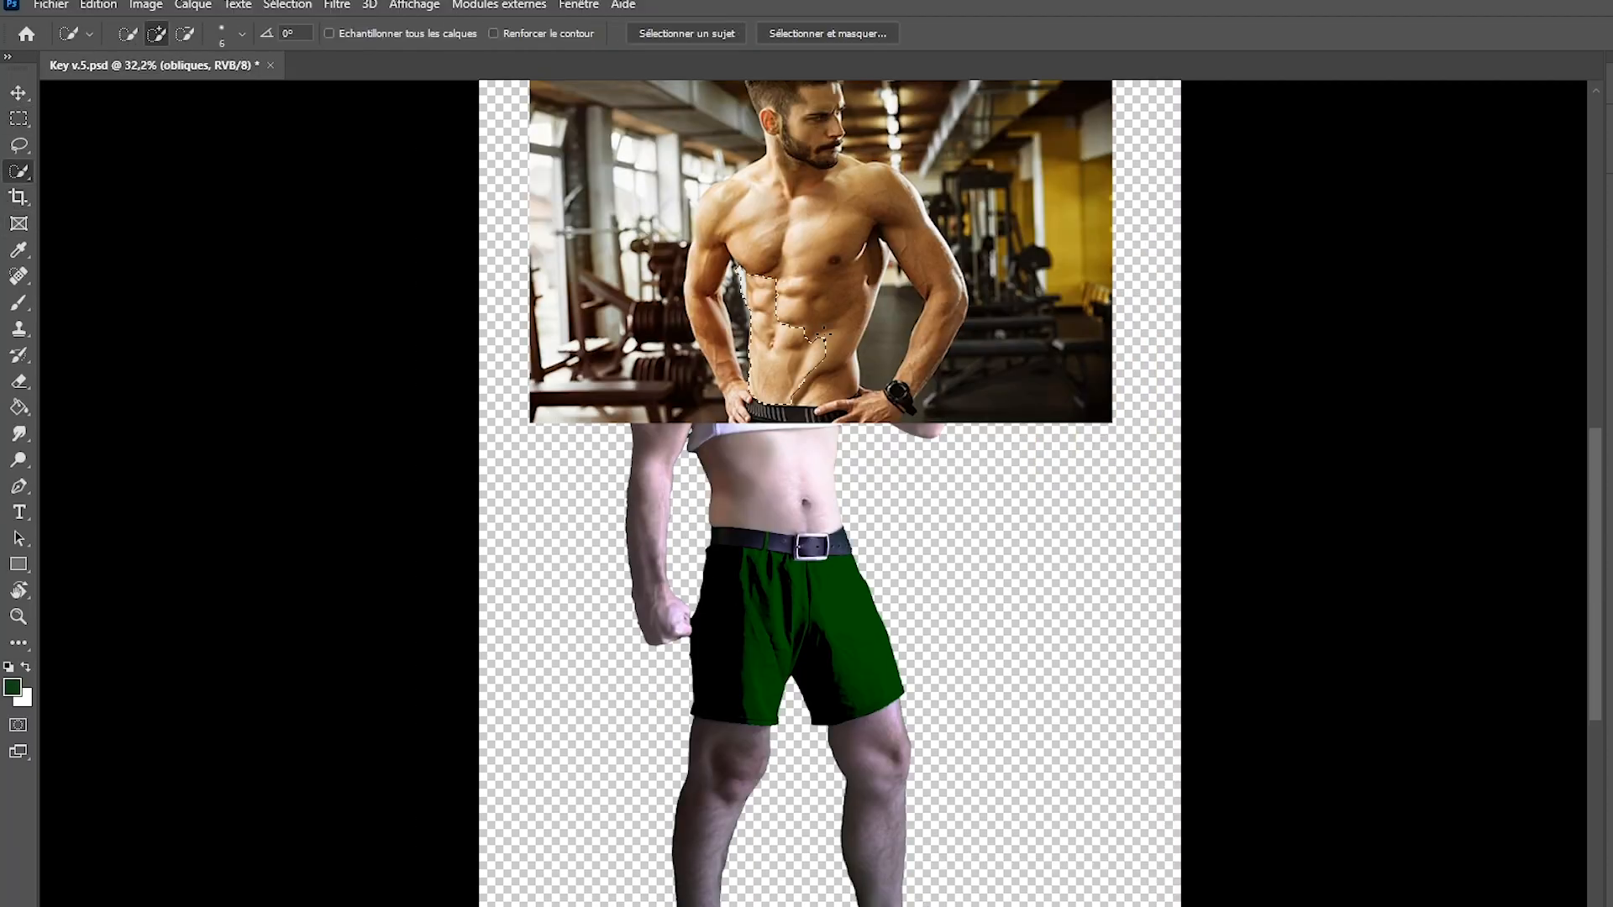
left_click_drag(825, 334, 865, 304)
left_click_drag(842, 401, 853, 407, "alt")
right_click(791, 329)
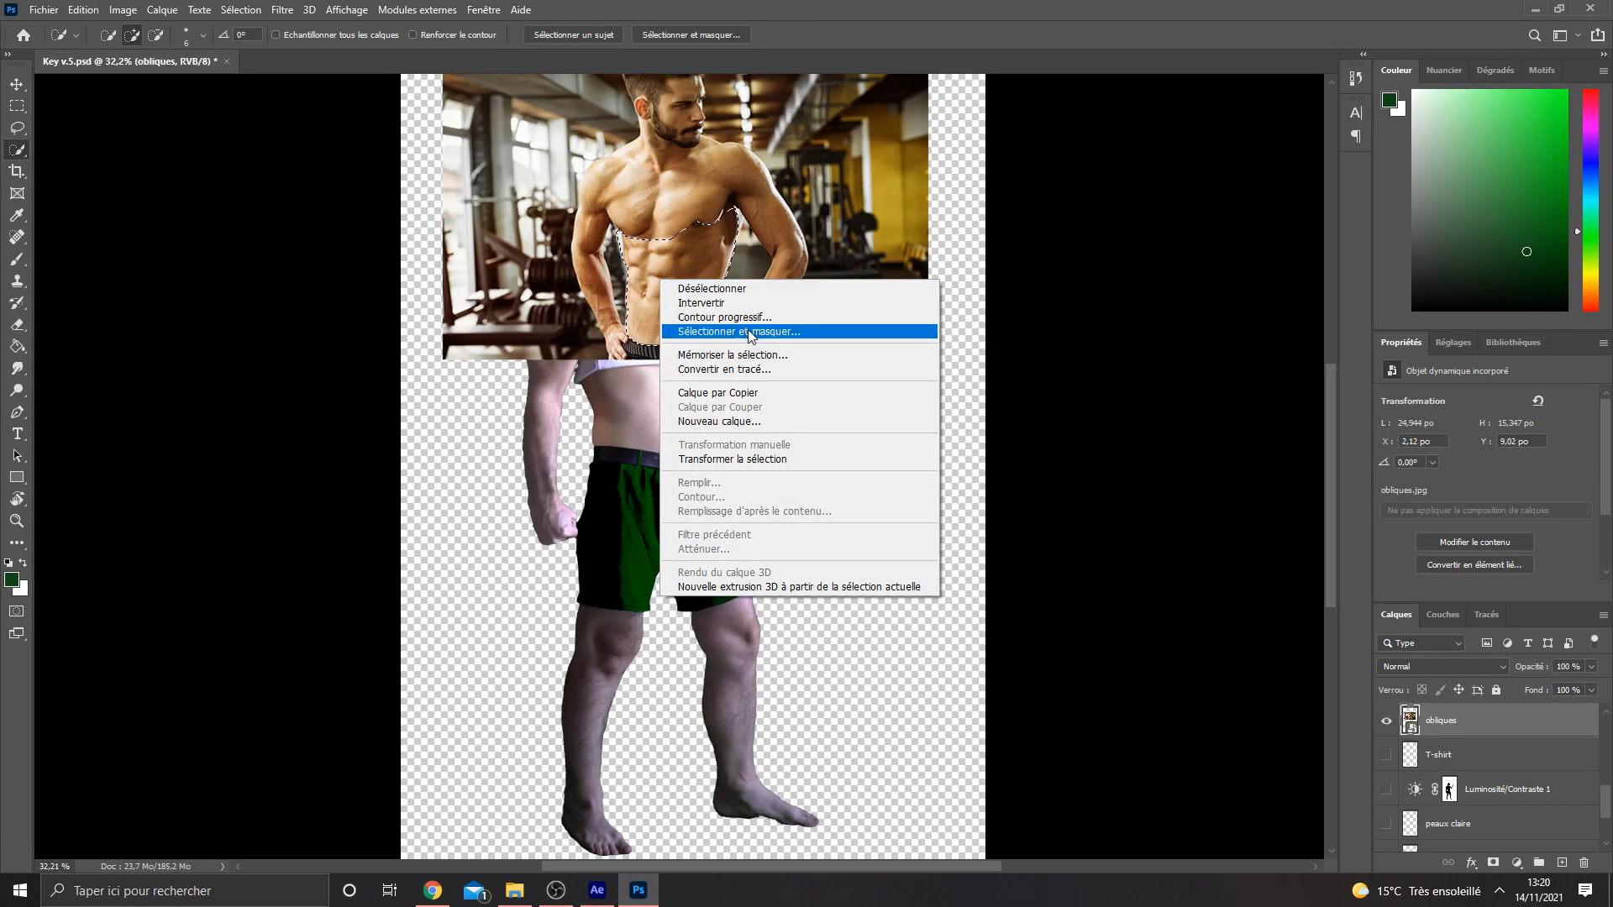
left_click(740, 332)
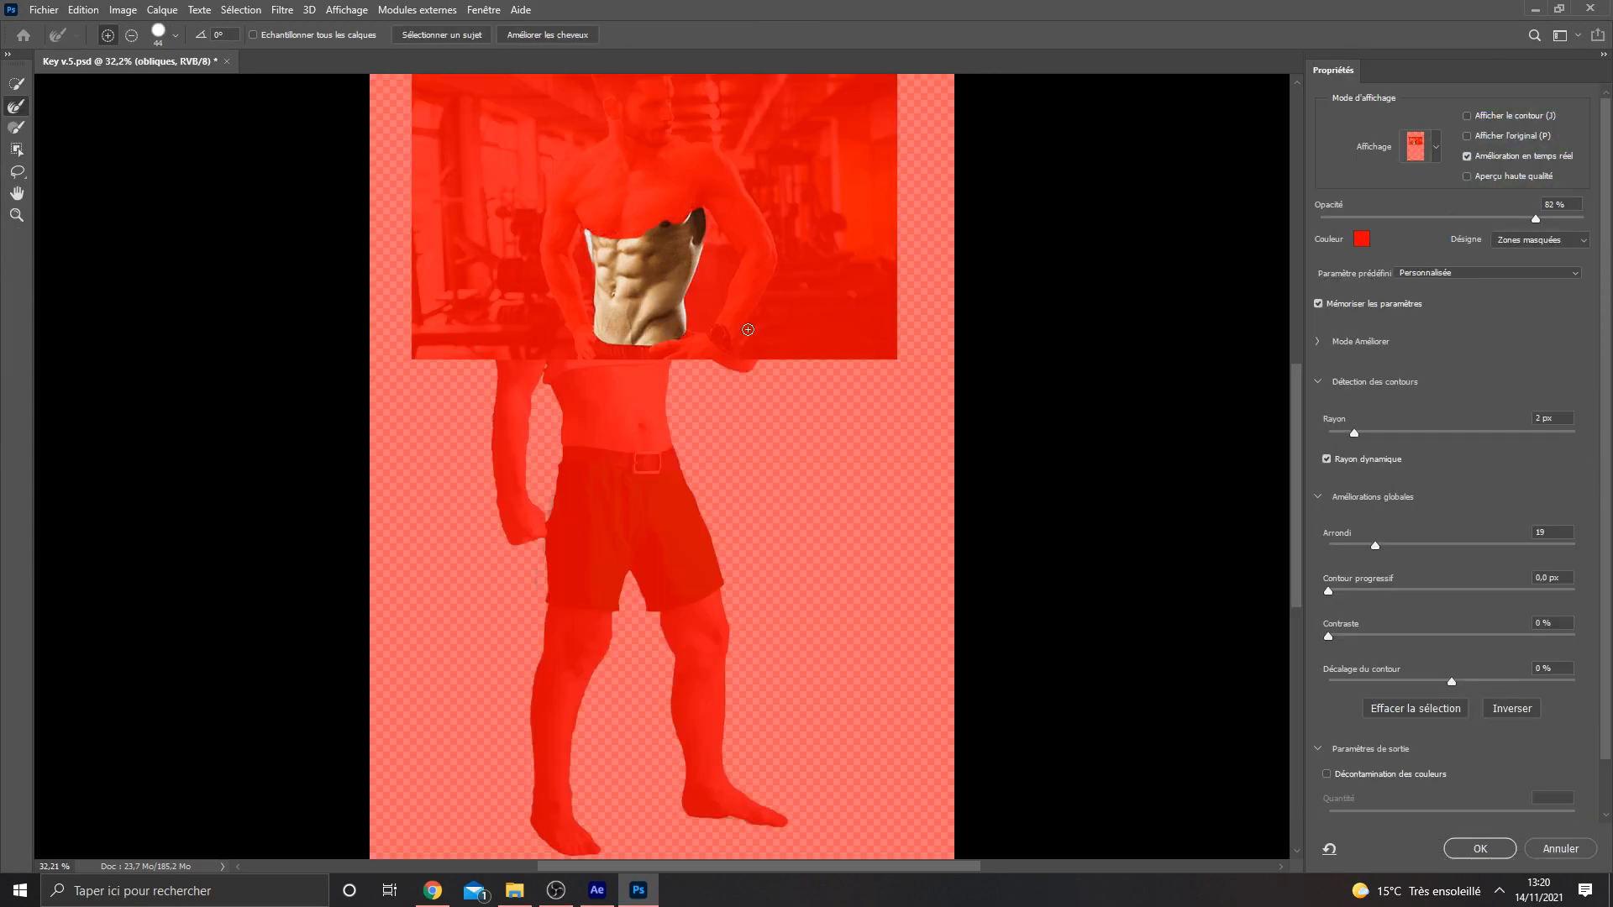
left_click(1480, 846)
Move the cut-out torso copy beside the posing man and flip it horizontally.
left_click(17, 104)
left_click(17, 87)
left_click_drag(678, 323, 905, 483)
key("ctrl+t")
right_click(884, 457)
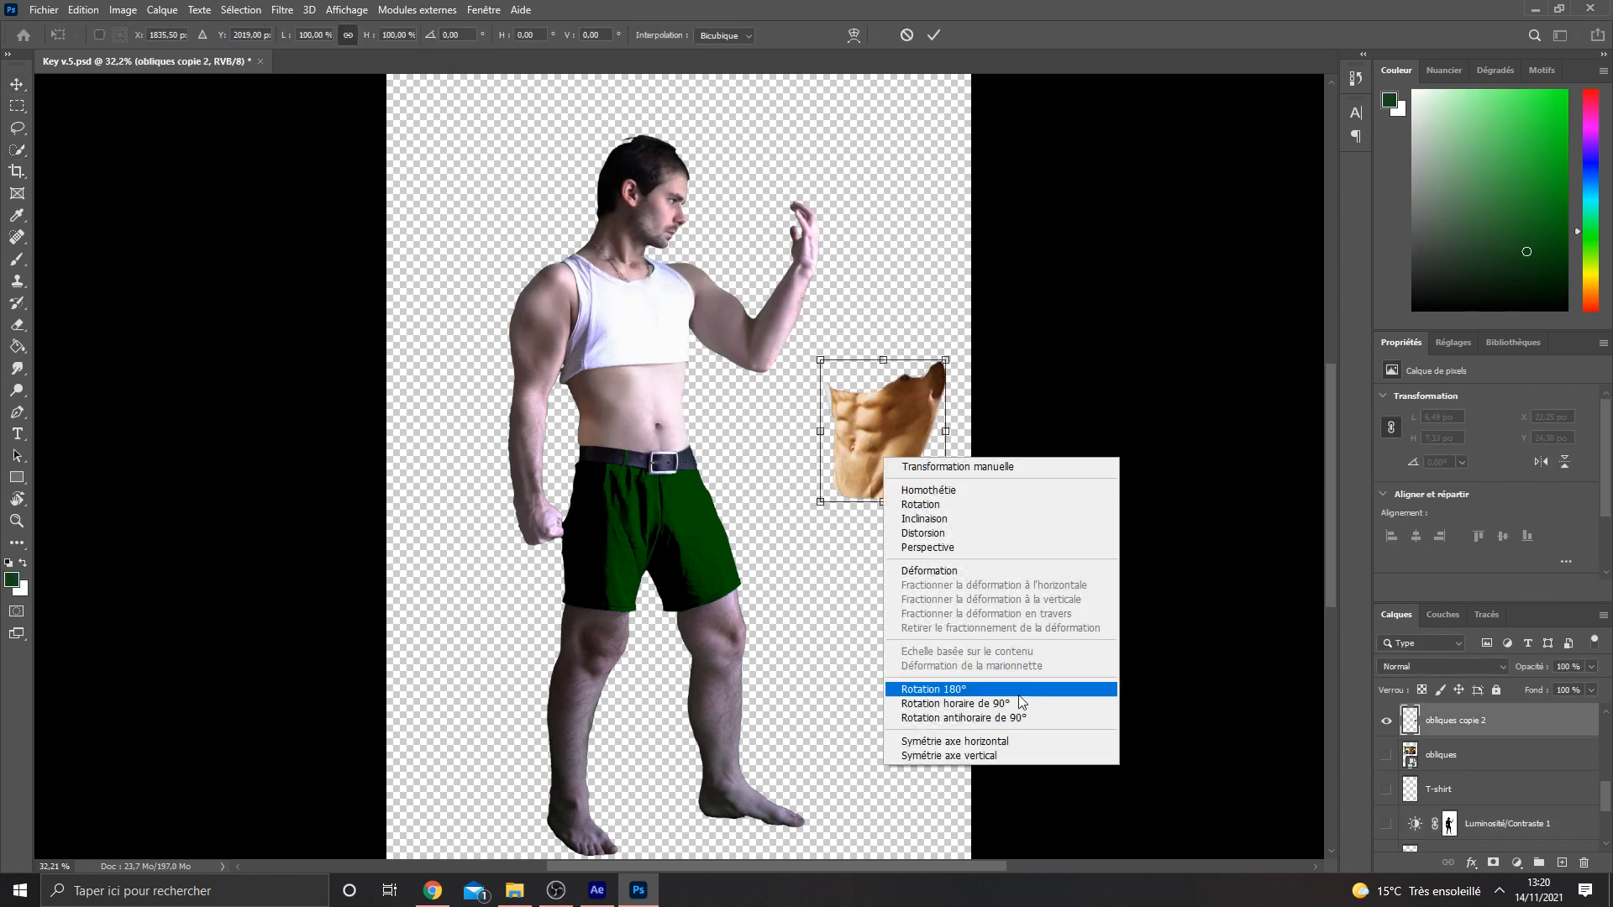
left_click(1000, 741)
Position and scale the flipped torso over the man's abdomen and apply the transformation.
mouse_move(900, 477)
left_mouse_down()
mouse_move(647, 425)
mouse_move(654, 444)
mouse_move(627, 446)
left_mouse_up()
mouse_move(671, 329)
left_mouse_down()
mouse_move(697, 304)
mouse_move(689, 316)
left_mouse_up()
key("Return")
Erase the parts of the pasted torso that overlap the belt, the shirt and the side beyond the waist.
scroll(546, 420, "up", 5, "alt")
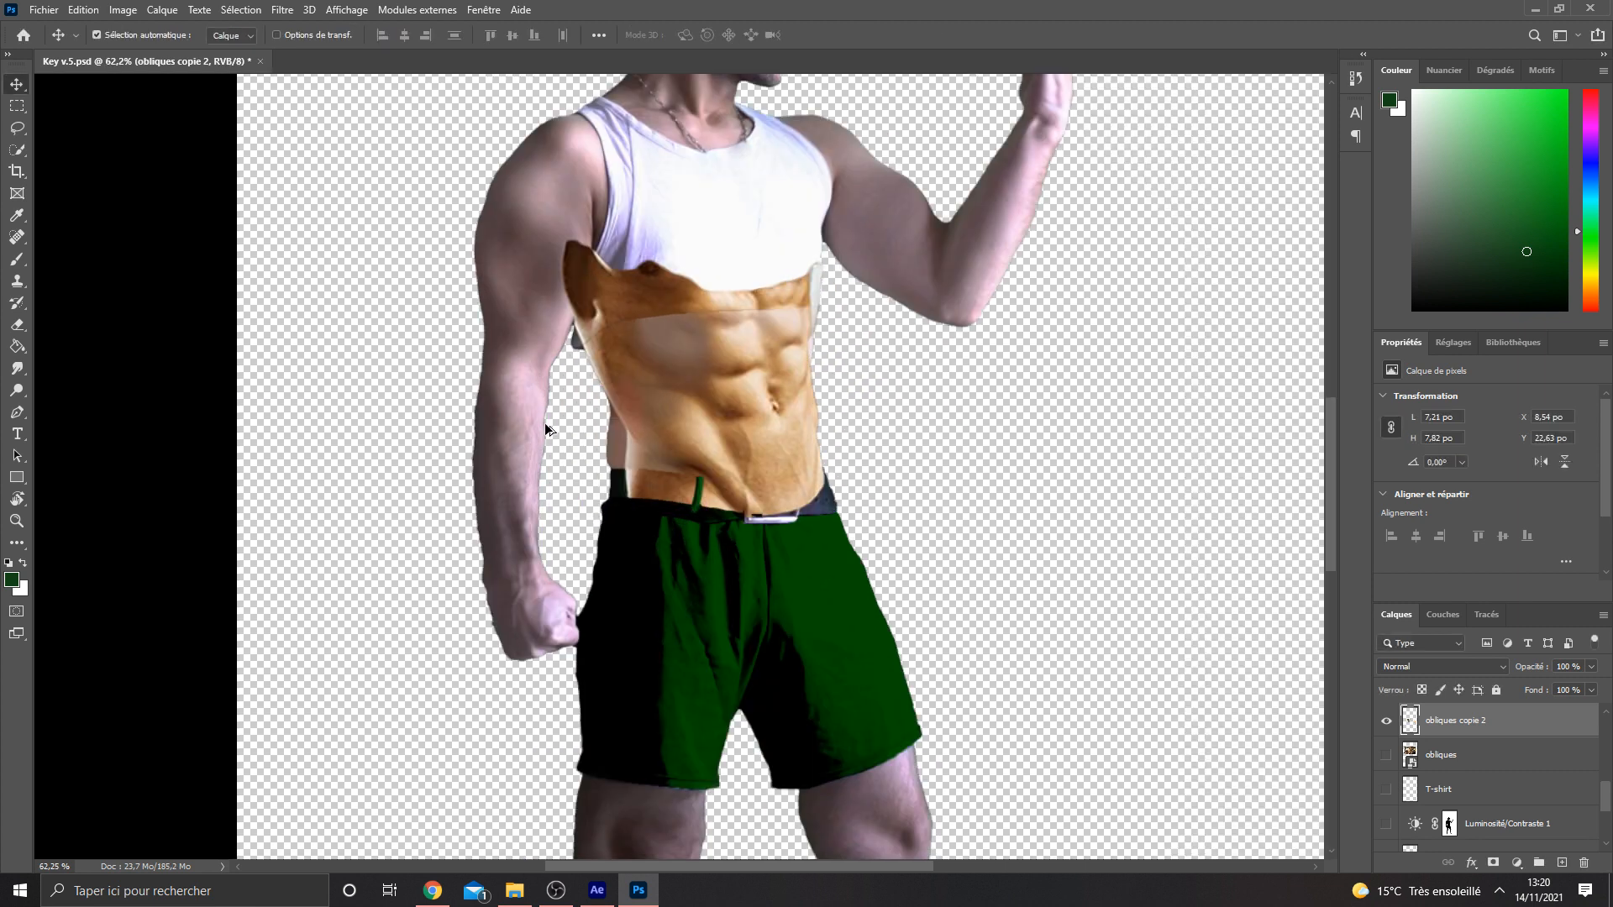
left_click(16, 324)
left_click_drag(730, 544, 865, 515)
left_click_drag(865, 220, 546, 286)
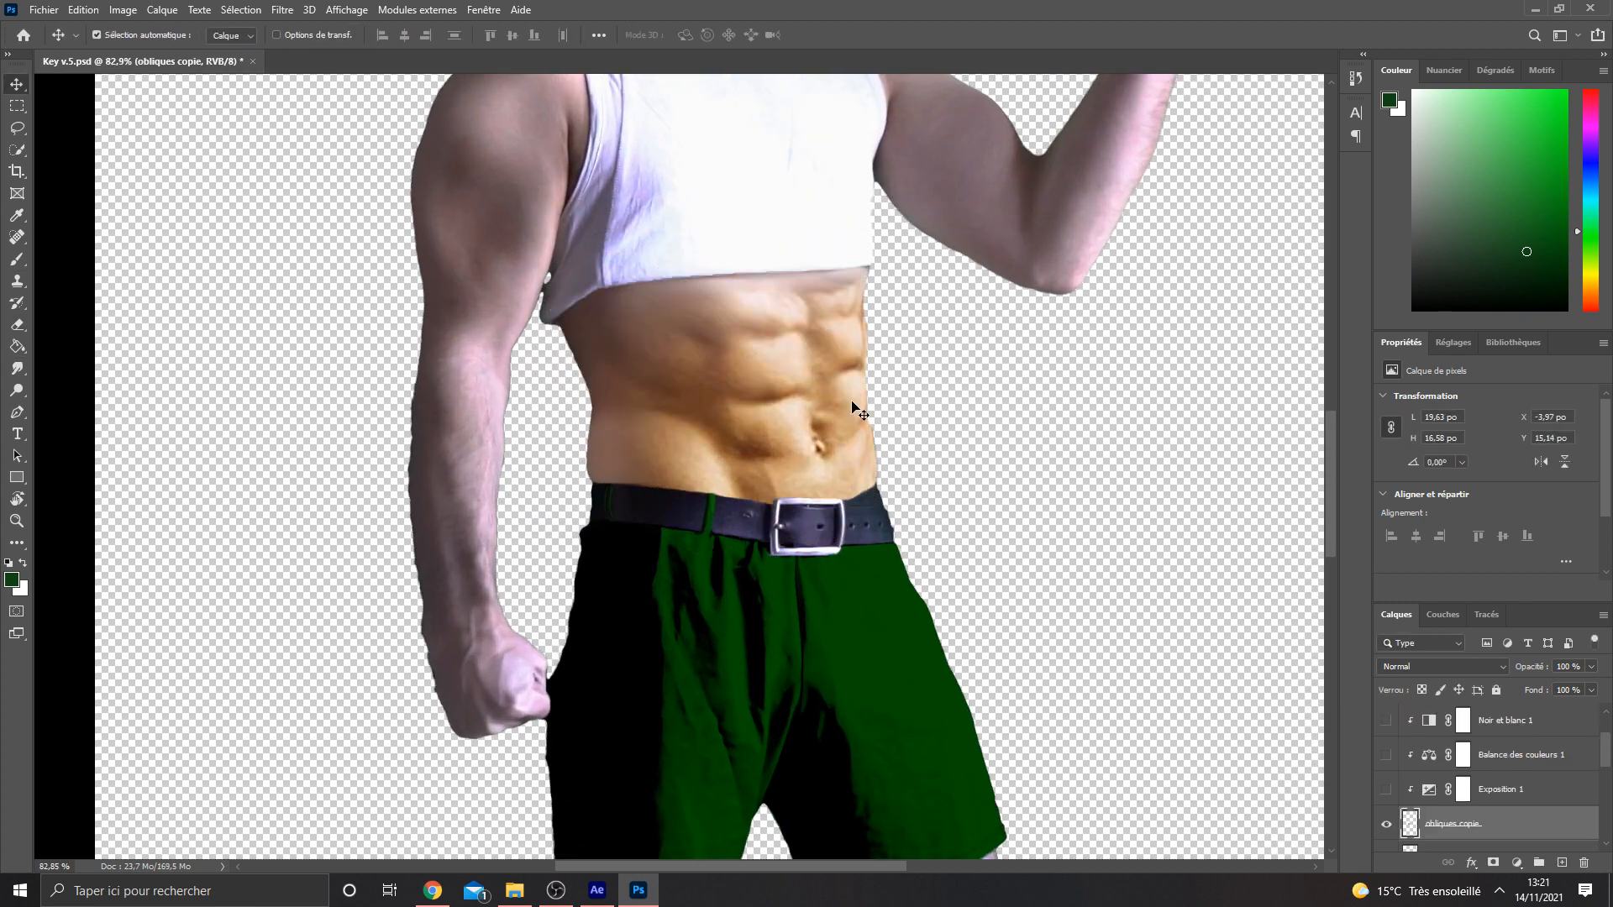
scroll(862, 489, "up", 7, "alt")
scroll(885, 540, "down", 4, "alt")
scroll(884, 544, "down", 3, "alt")
Show the Exposition 1, Balance des couleurs 1 and Noir et blanc 1 adjustments to match the abs to the skin.
left_click(1386, 790)
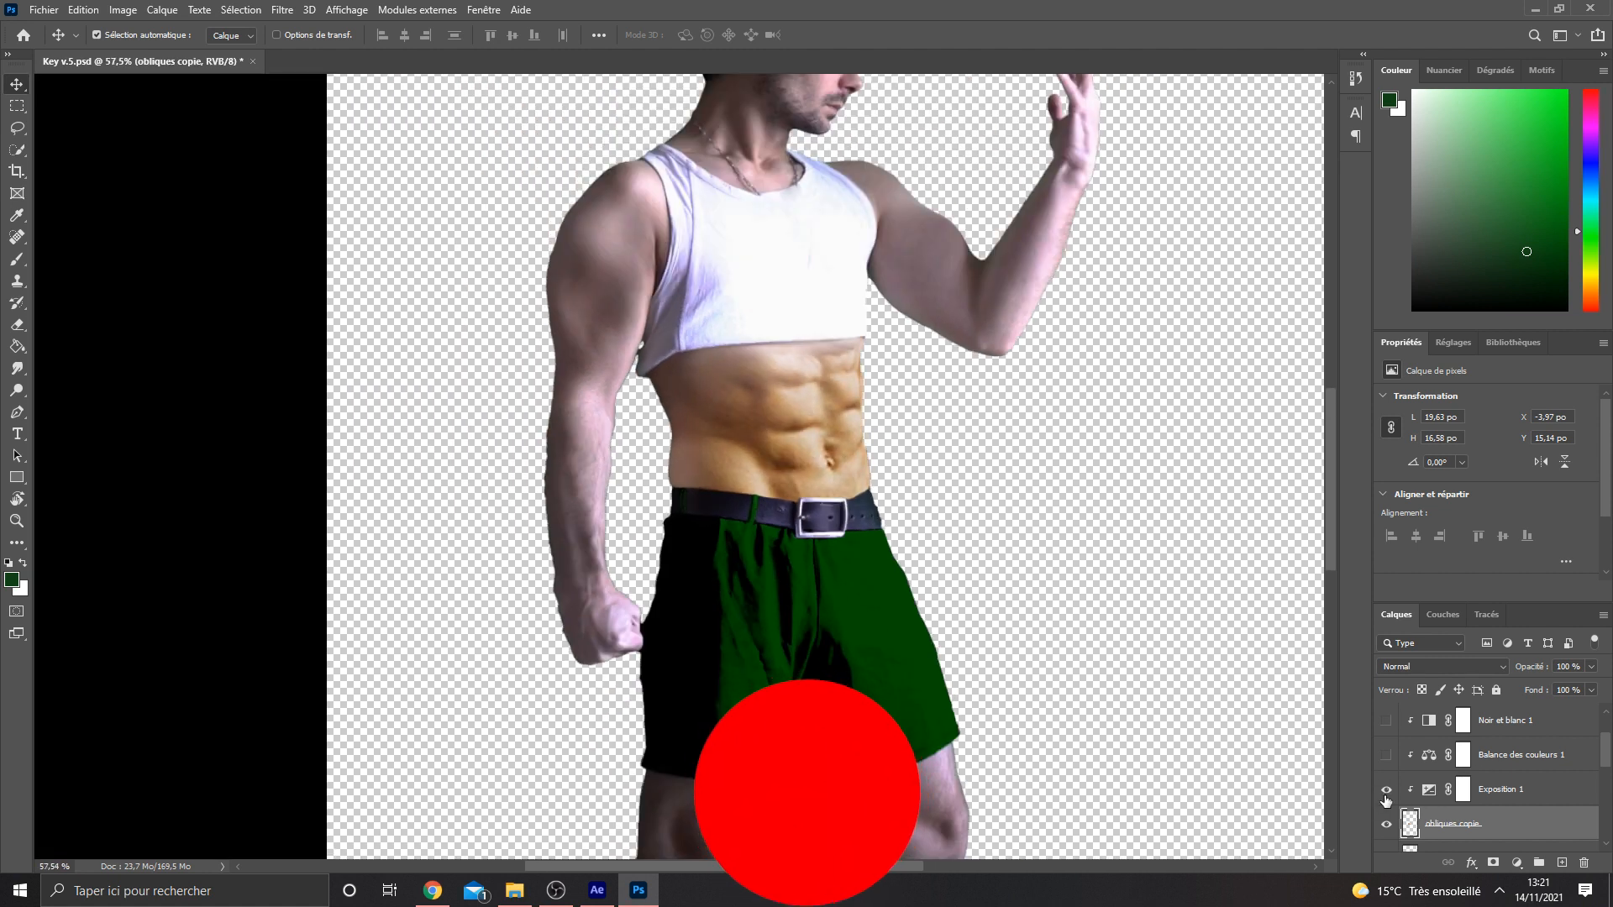
left_click(1480, 793)
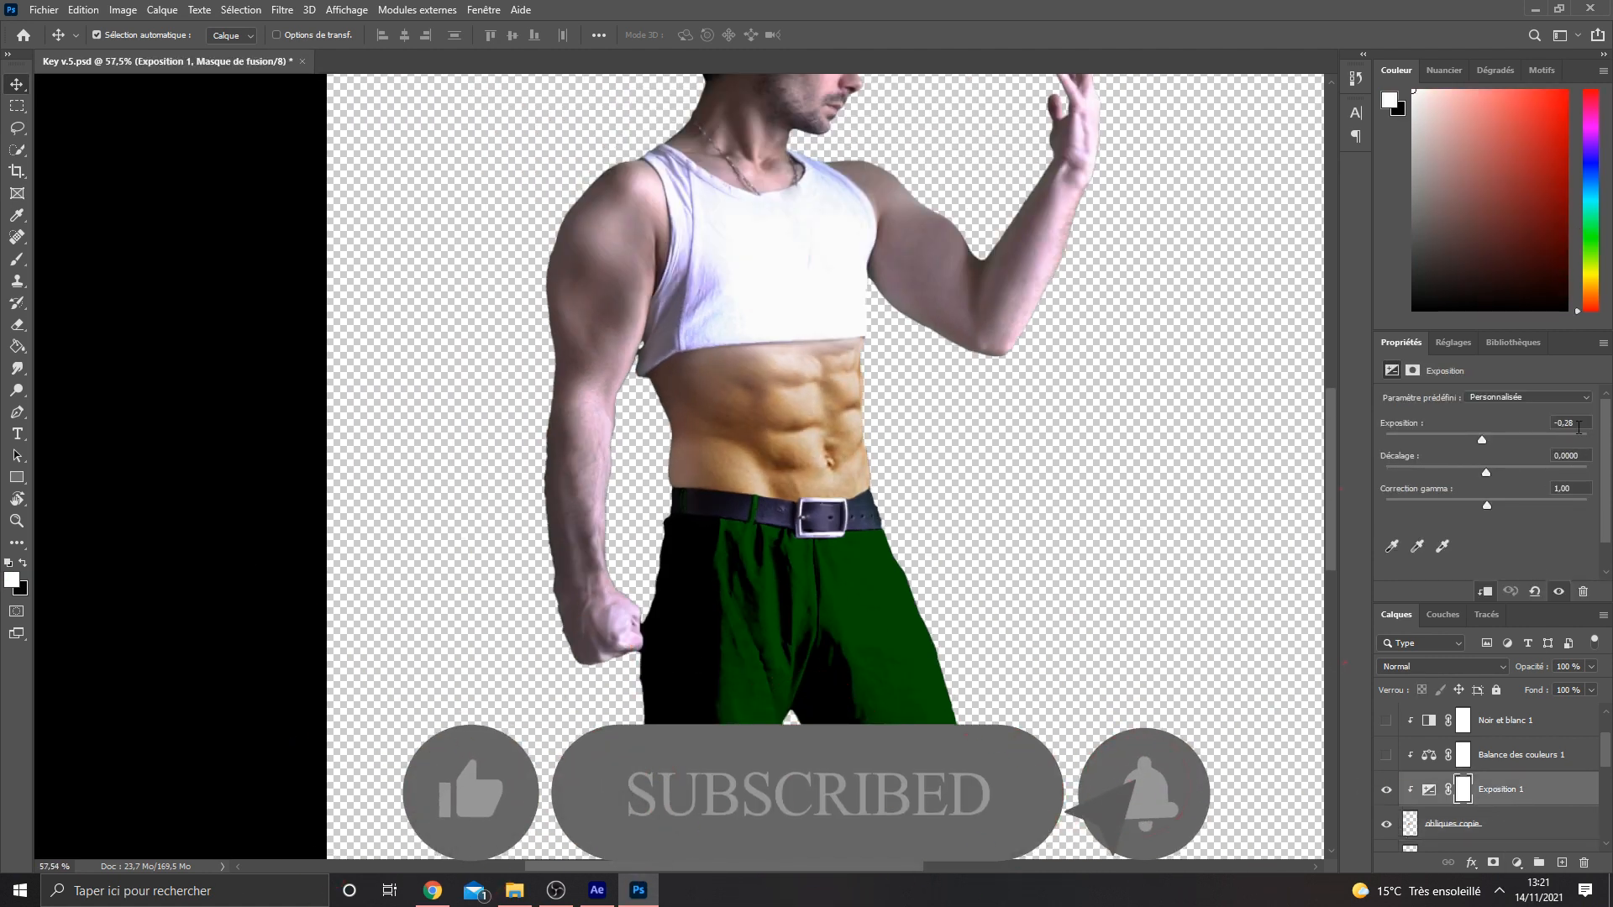
left_click(1504, 755)
left_click(1387, 756)
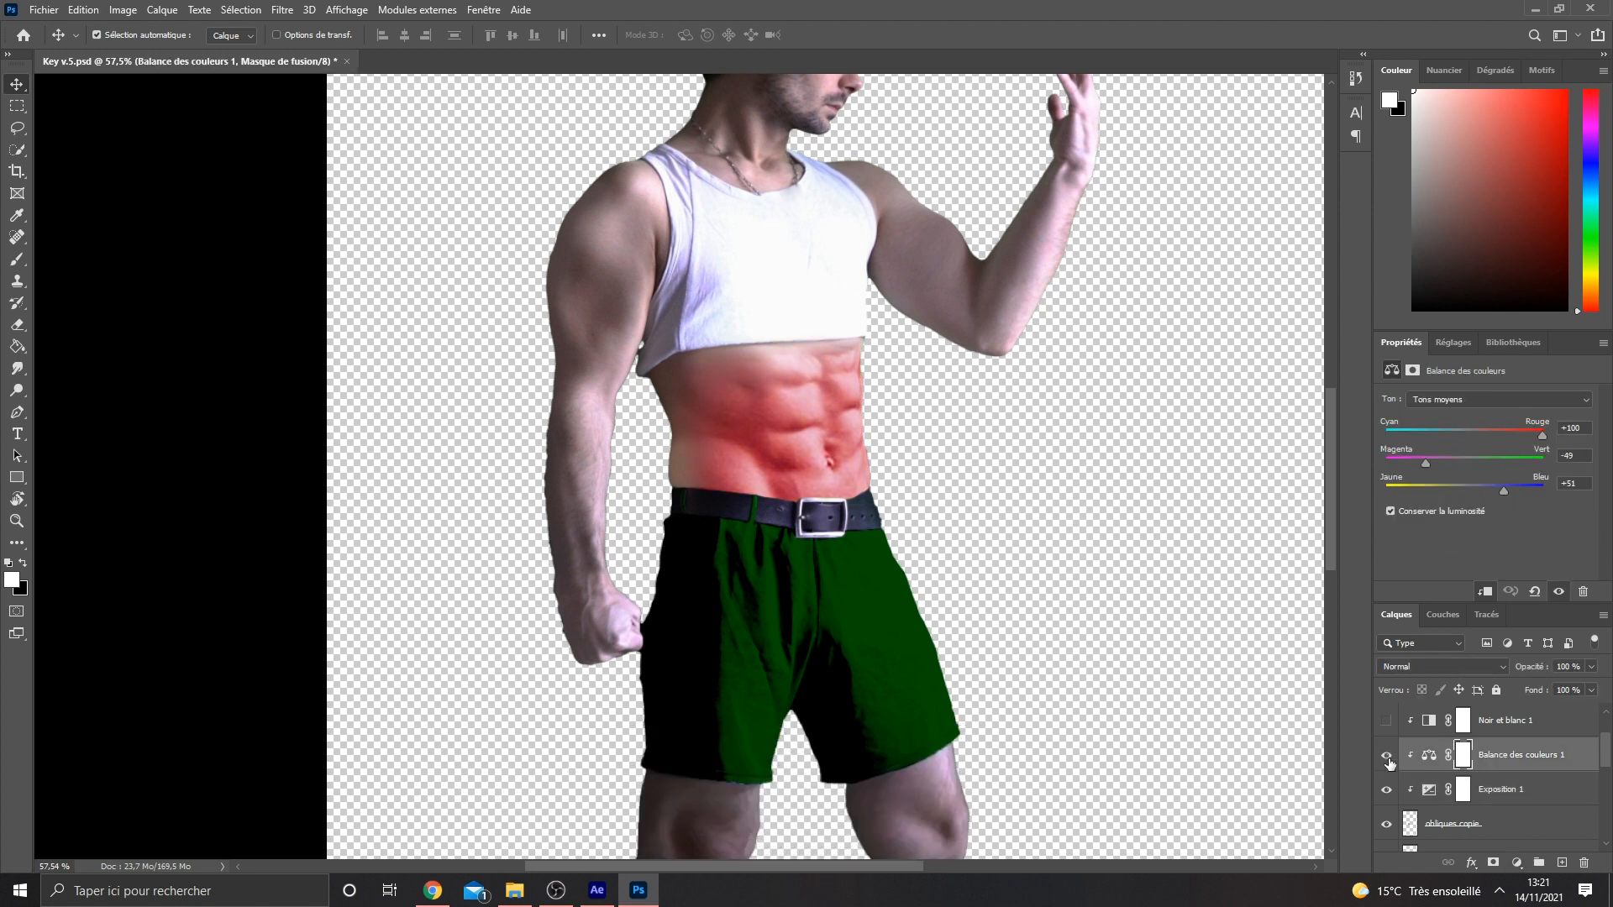
left_click(1386, 721)
scroll(983, 421, "down", 3, "alt")
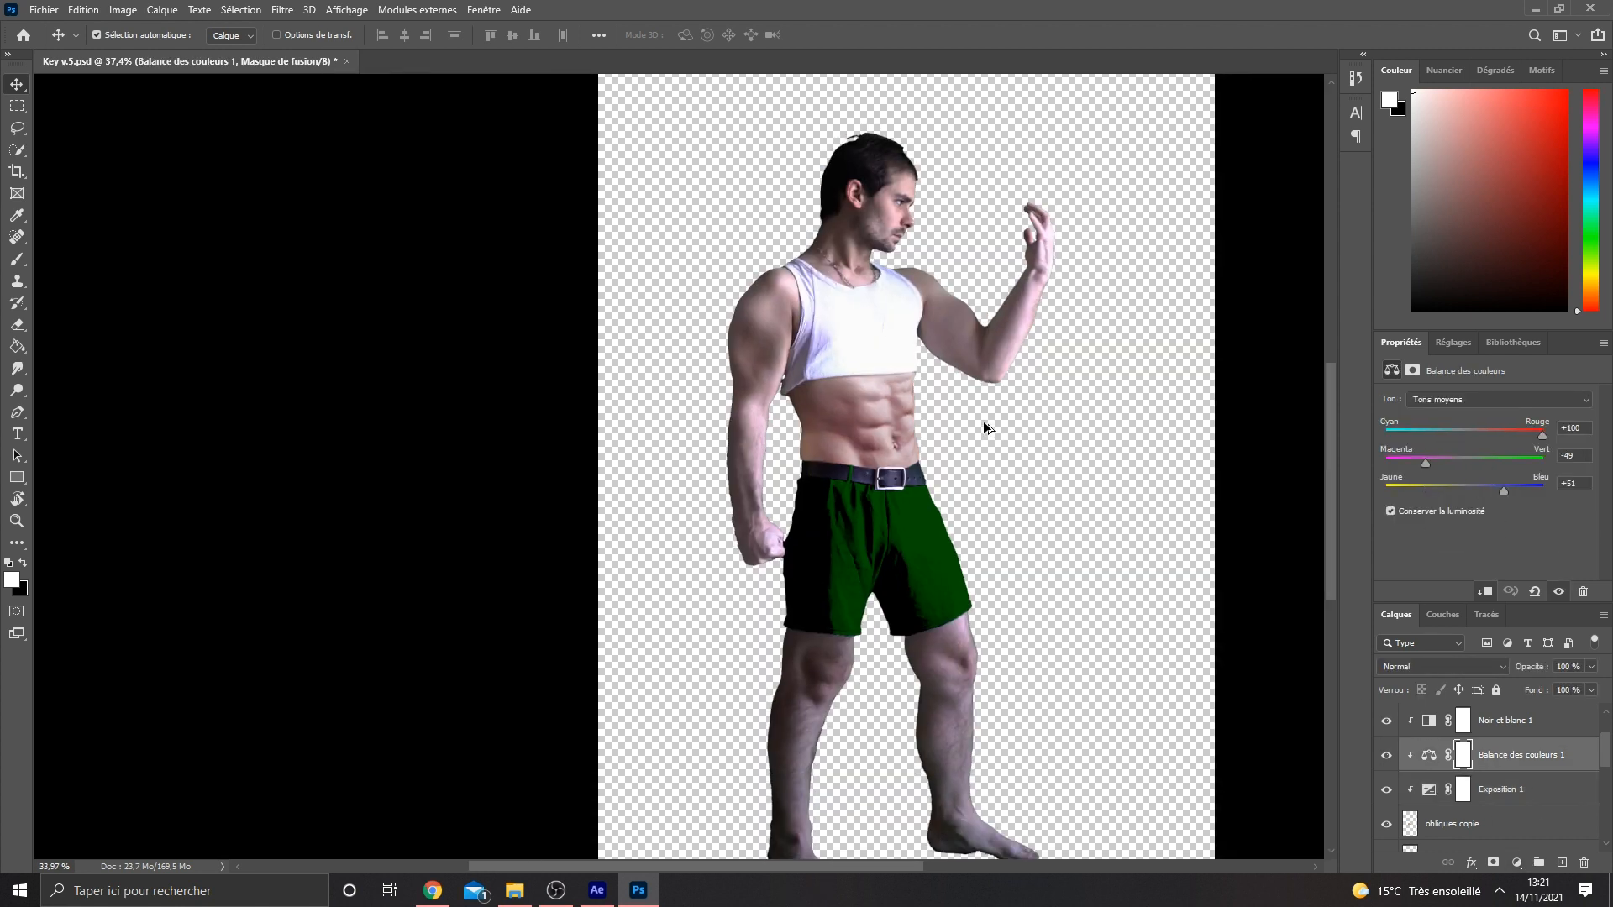
Compare the face with and without the peaux retouching layer, and leave that layer shown.
scroll(773, 659, "up", 6, "alt")
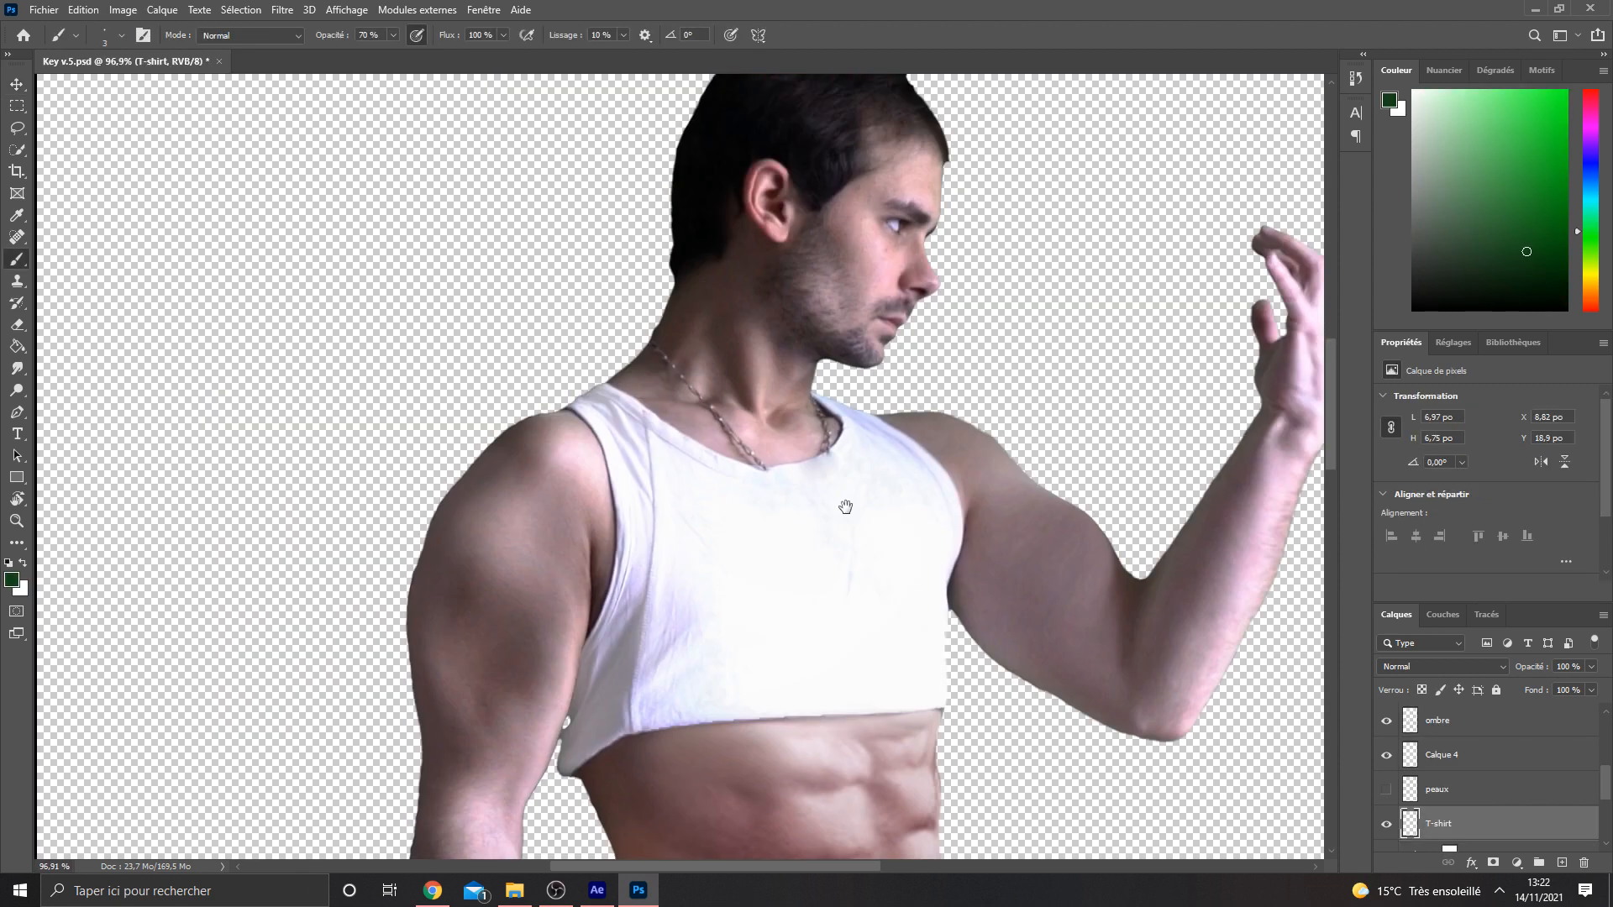
scroll(851, 370, "up", 2, "alt")
left_click(1458, 794)
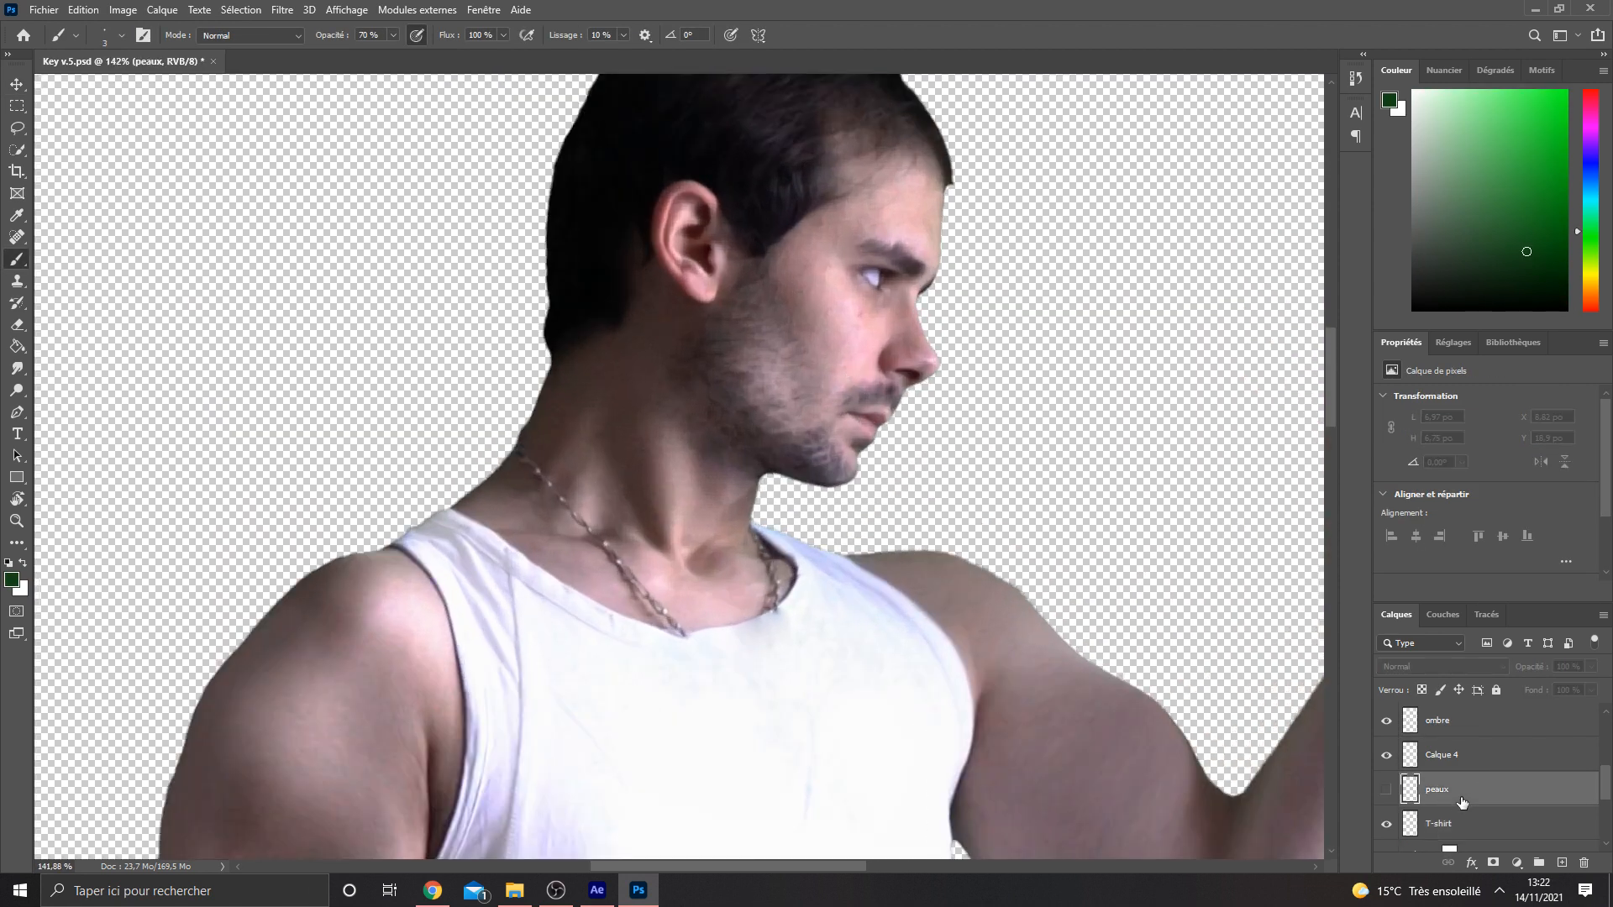
left_click(1387, 790)
left_click(1384, 796)
left_click(1384, 796)
left_click(1384, 796)
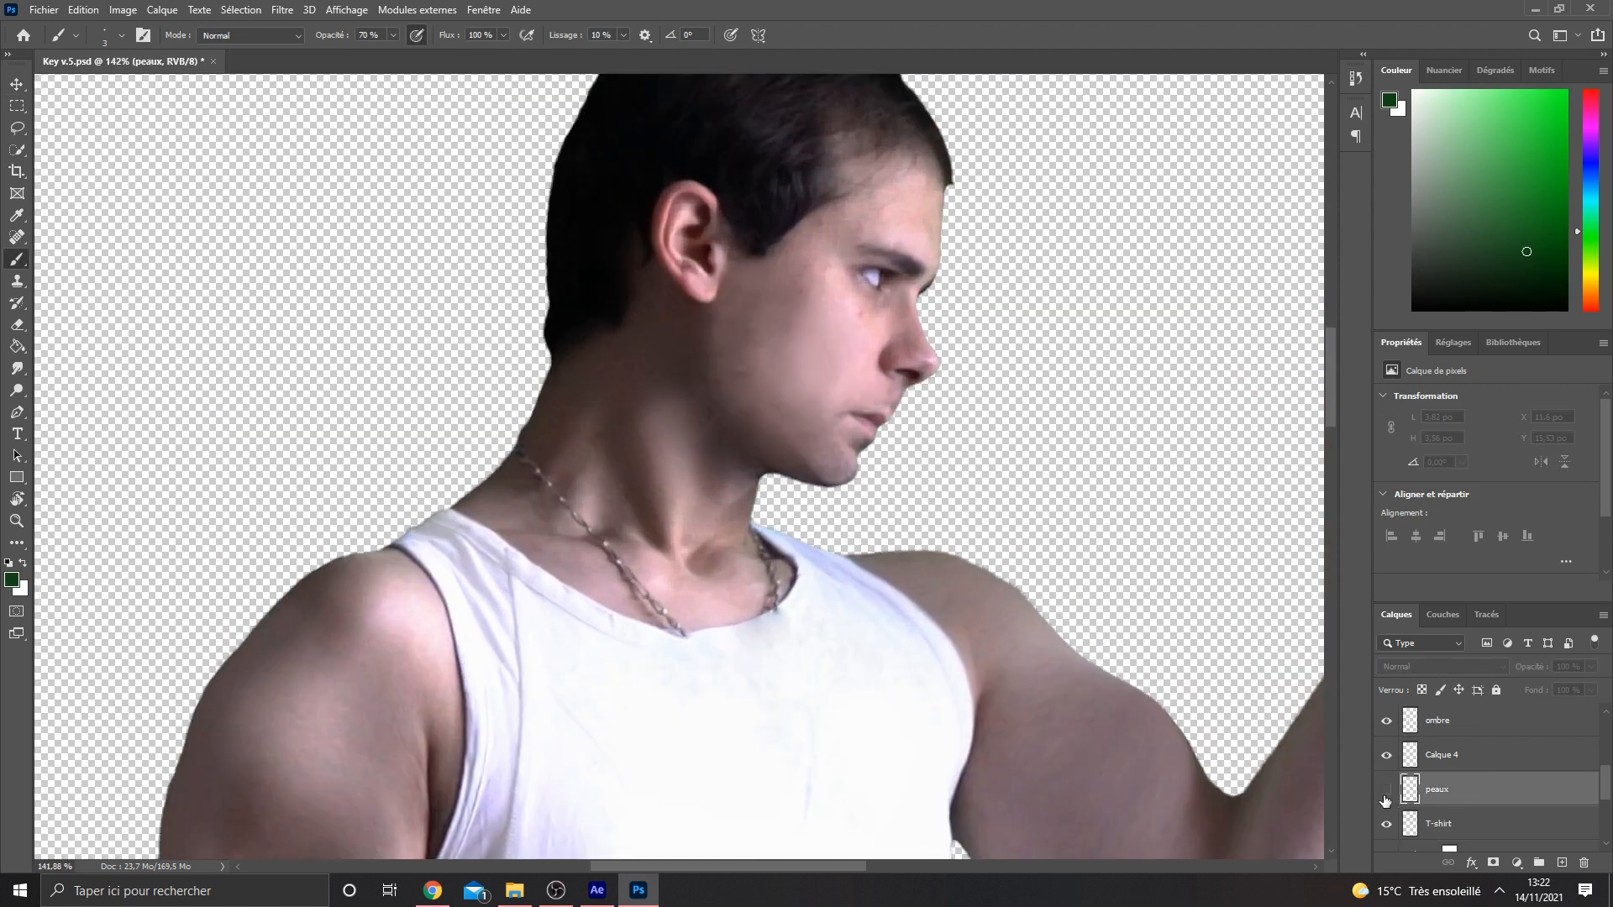
left_click(1385, 795)
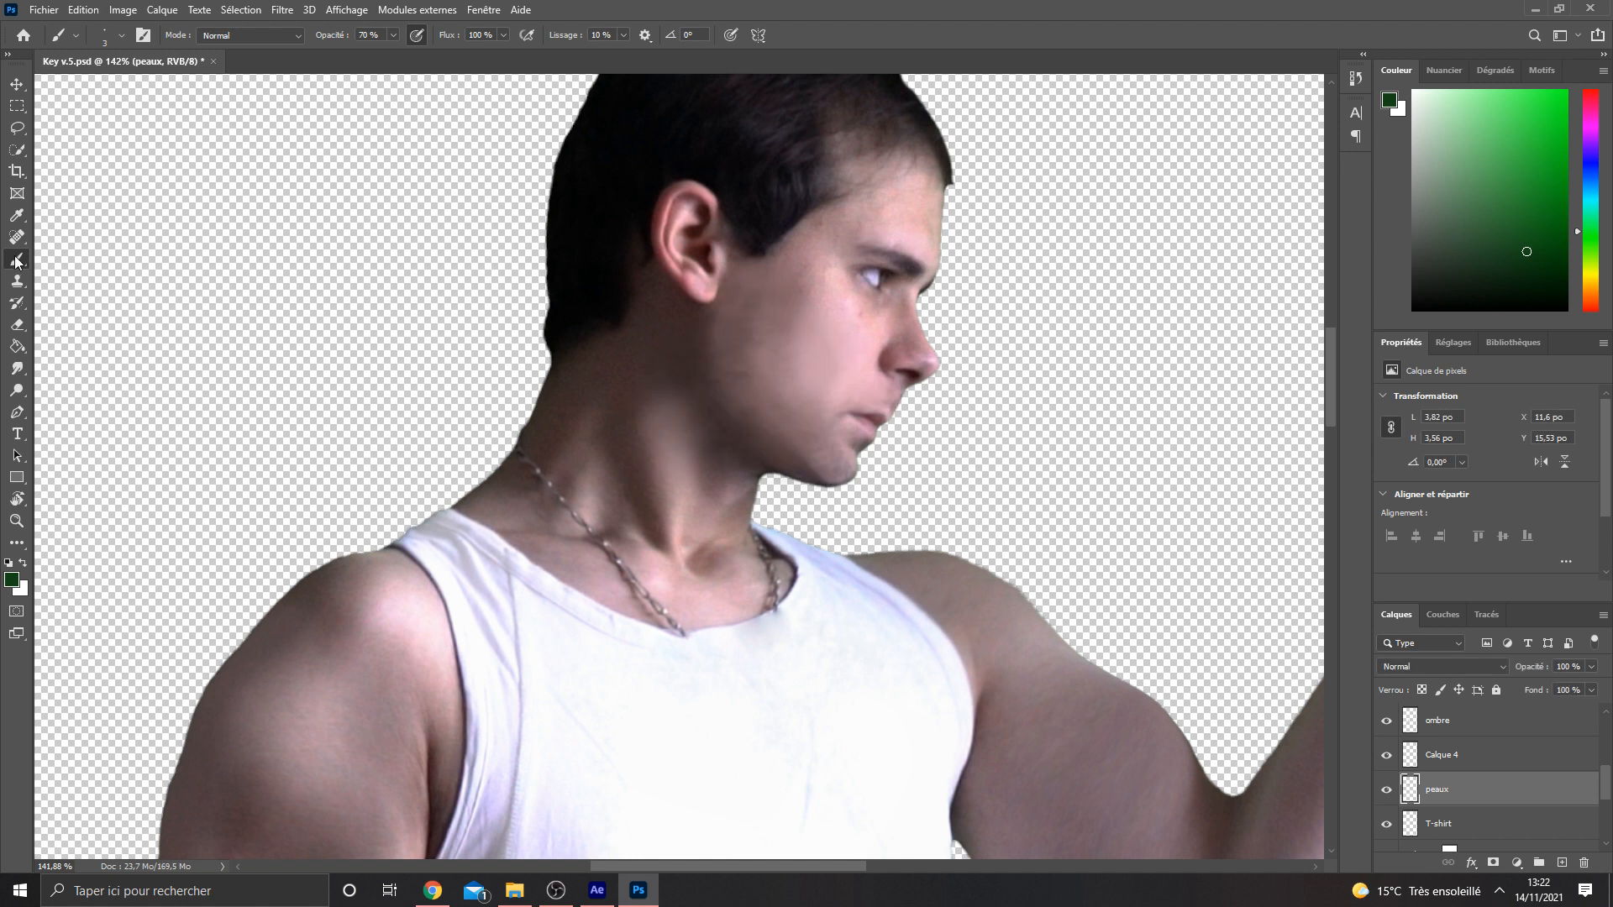
Try painting over the jaw on the peaux layer with a skin tone sampled from the neck.
left_click(679, 481, "alt")
right_click(746, 413)
left_click_drag(831, 456, 841, 456)
left_click_drag(719, 378, 769, 436)
key("ctrl+z")
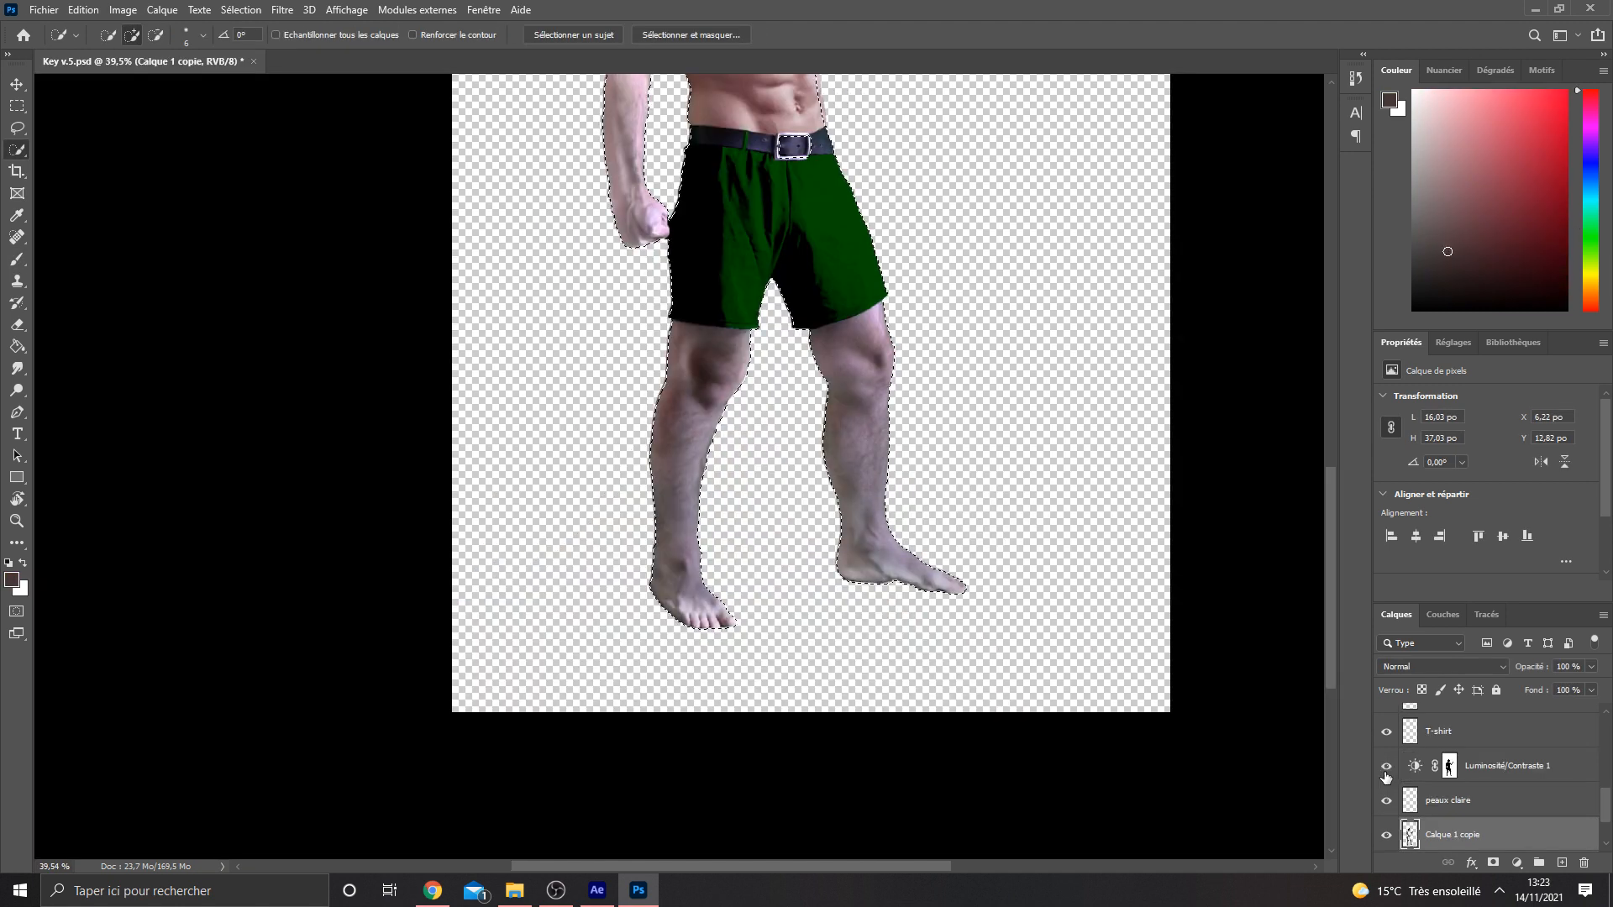
Compare the figure with and without the Luminosité/Contraste 1 adjustment layer.
left_click(1386, 768)
left_click(1387, 768)
left_click_drag(867, 368, 889, 594)
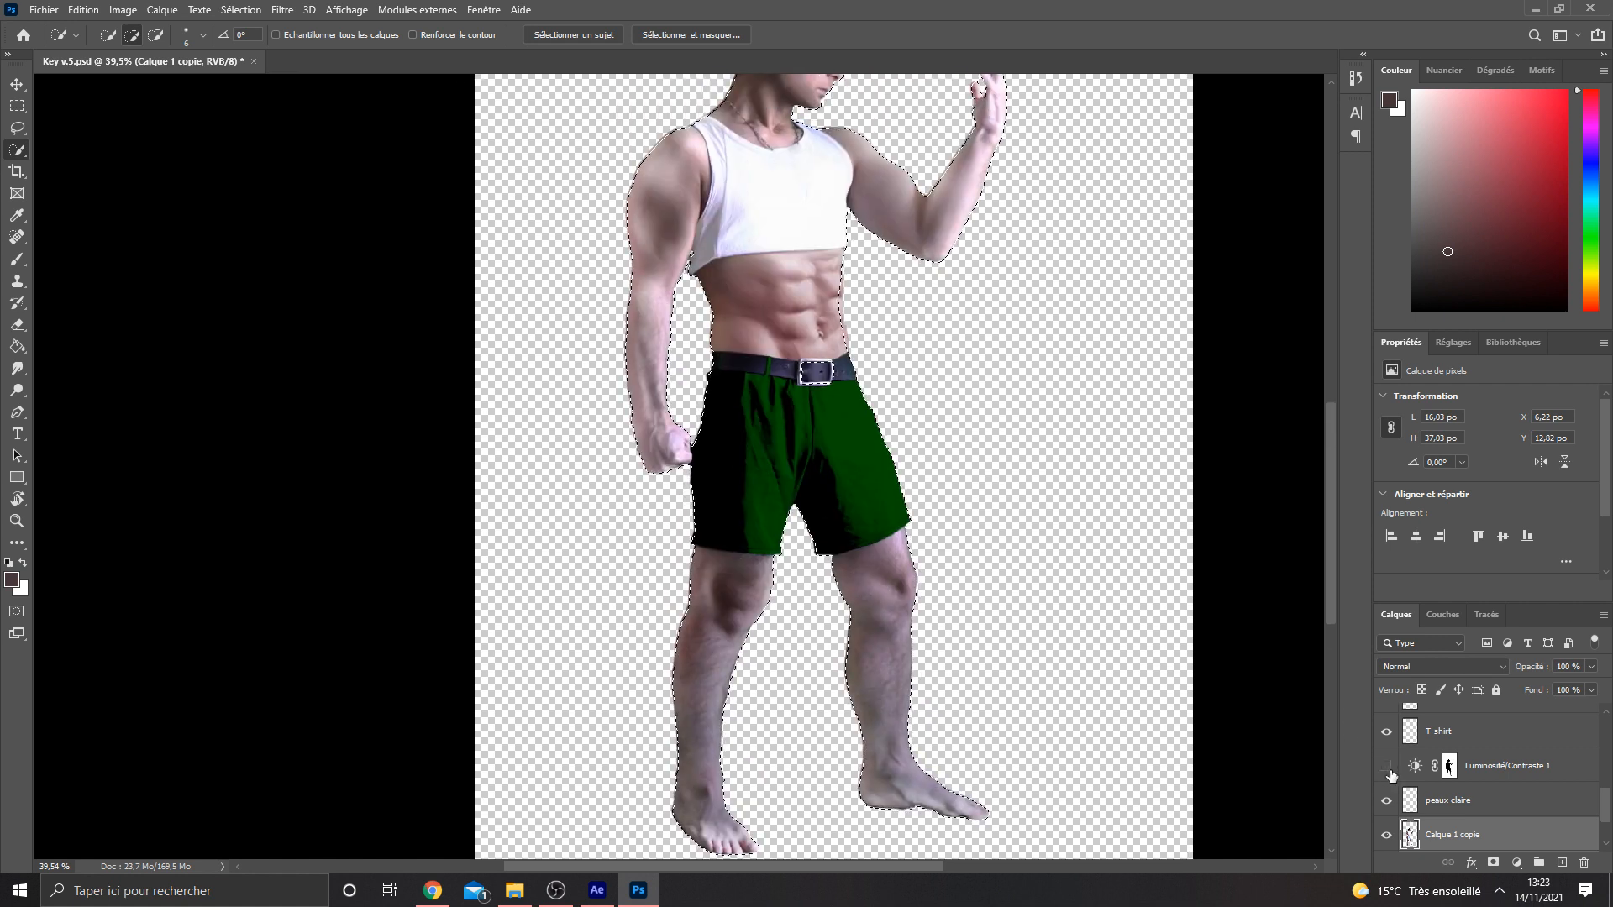
Save the retouched image in the Key V.5 folder as a PNG named Gon alpha brut_00054.png.
scroll(781, 387, "down", 2, "alt")
left_click(44, 9)
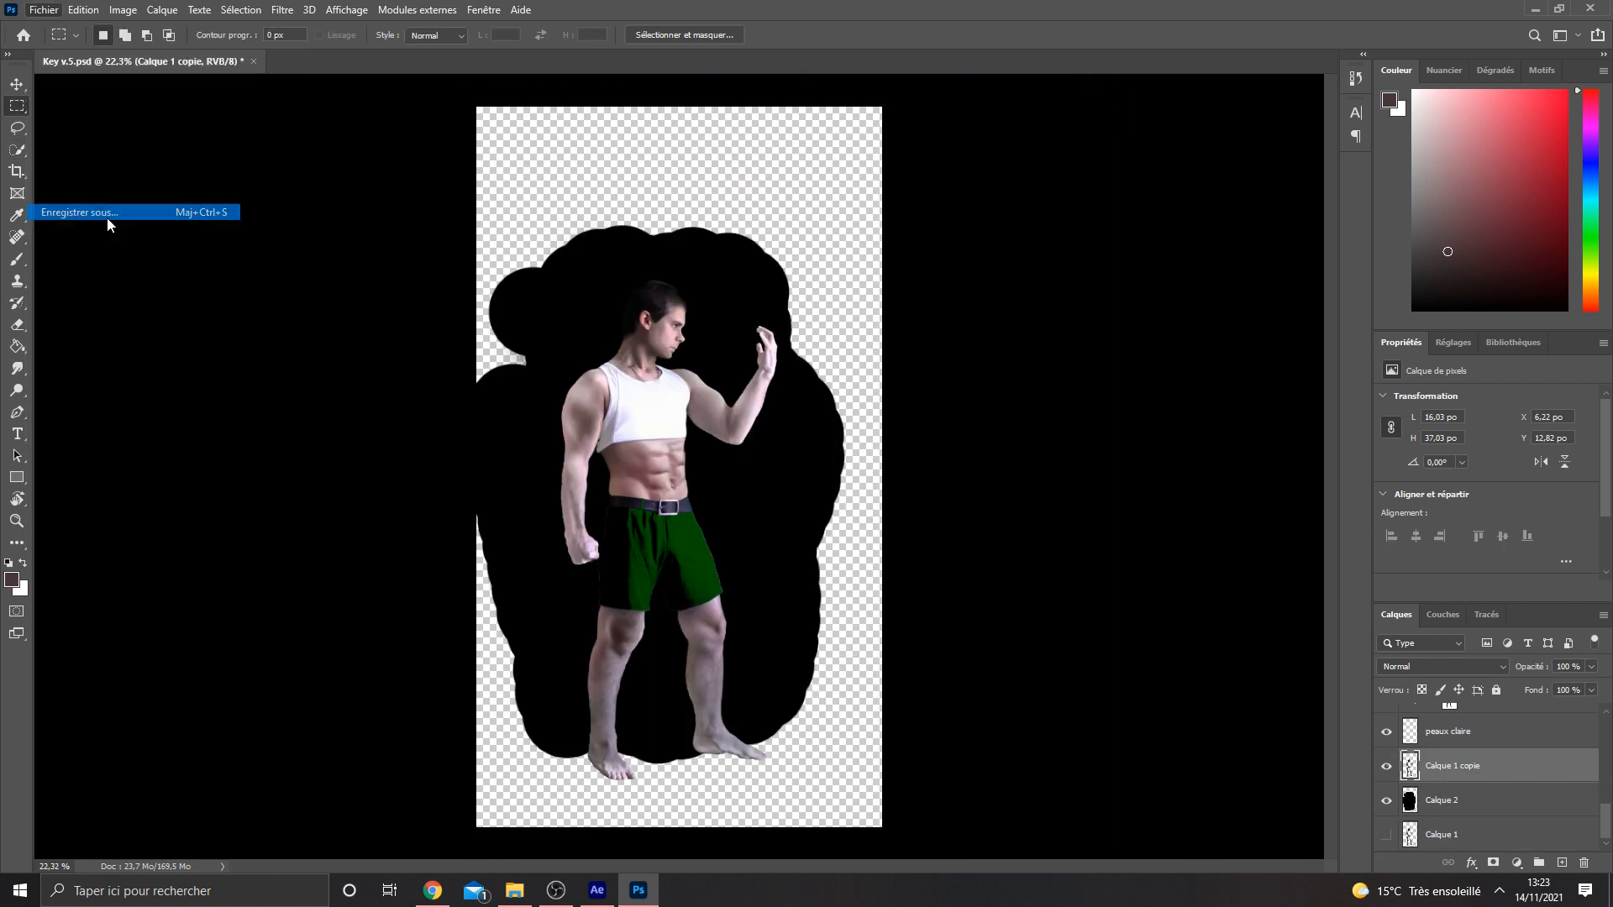
left_click(107, 215)
left_click(242, 390)
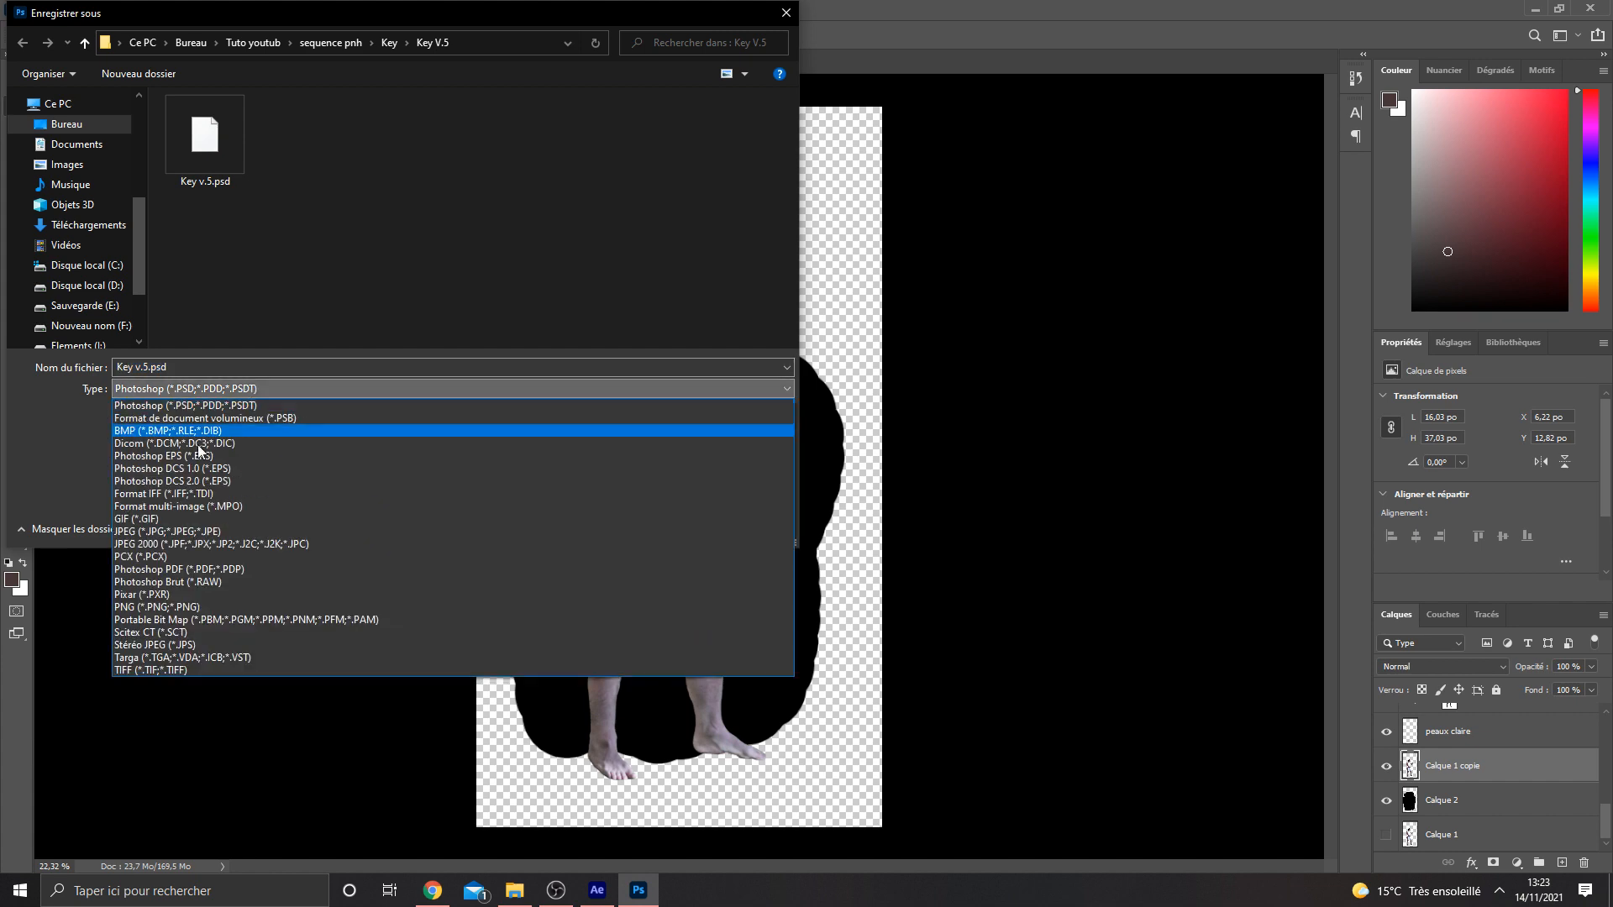
left_click(160, 606)
double_click(373, 367)
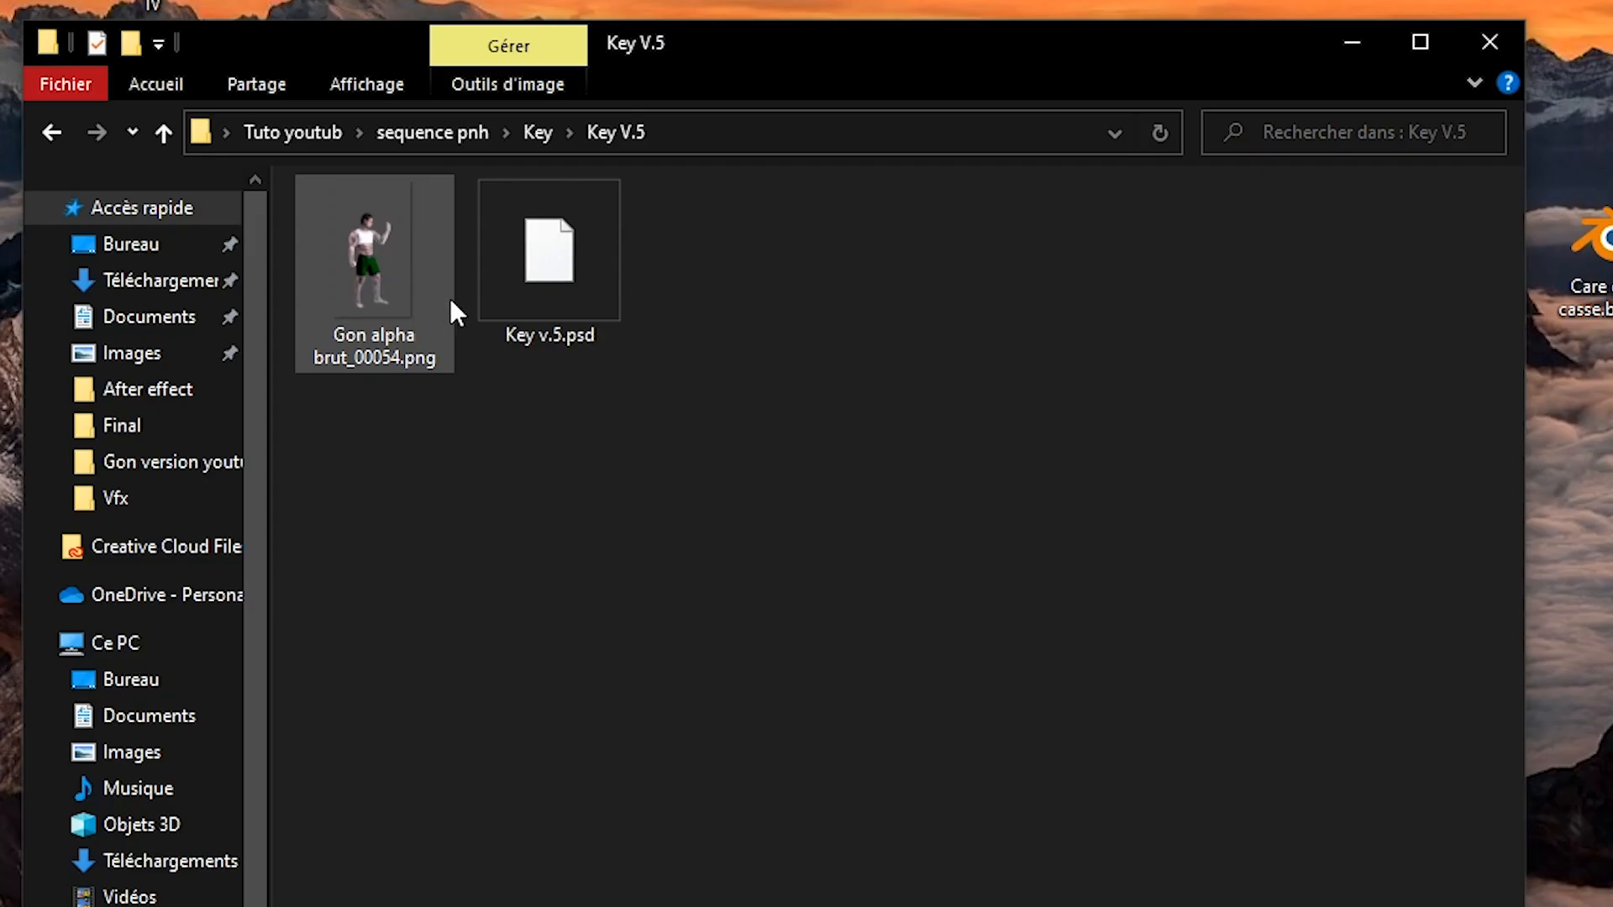
Check in File Explorer that the key image's file name matches the first frame in the Gon alpha brut folder.
left_click(575, 321)
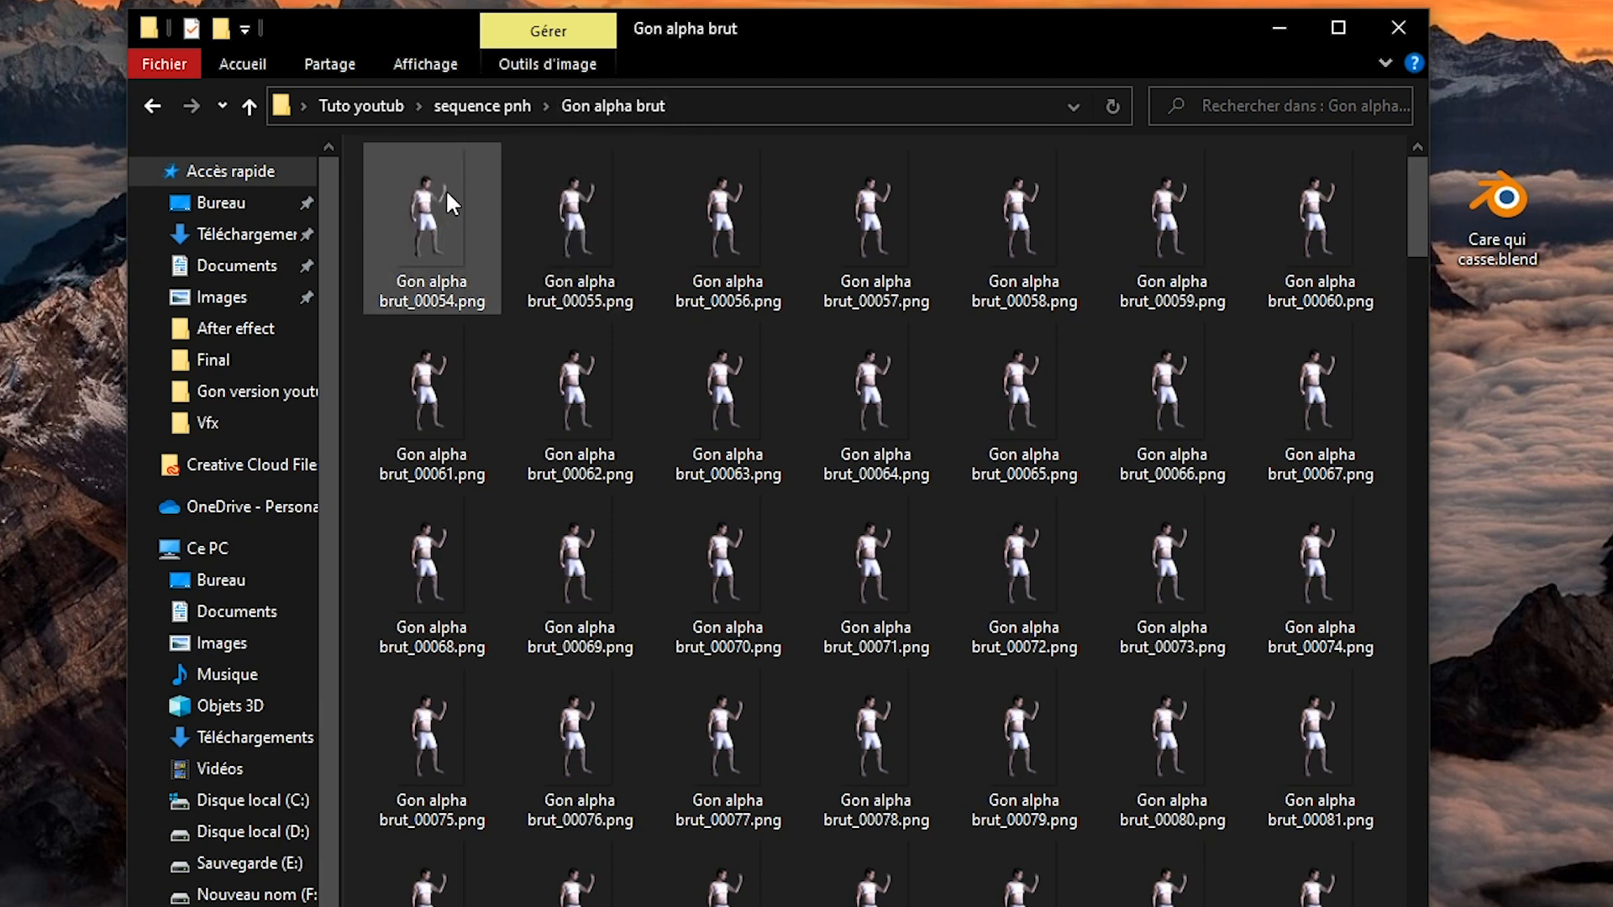
left_click(463, 284)
right_click(463, 284)
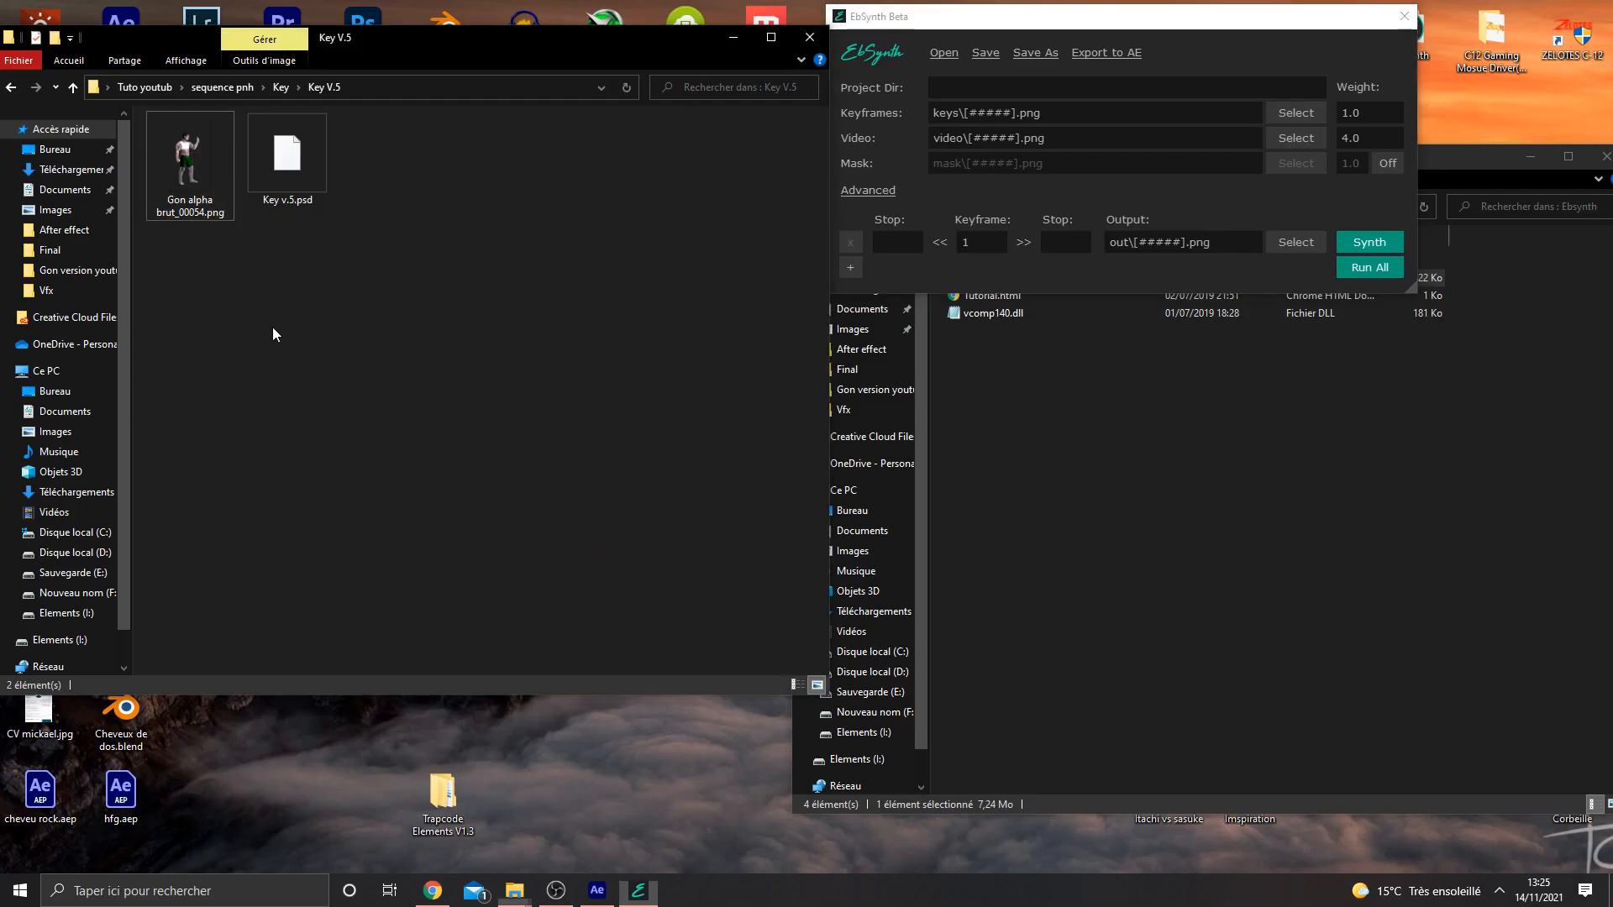
Load Gon alpha brut_00054.png from Key V.5 as EbSynth's keyframe source and the Gon alpha brut sequence as its video.
left_click_drag(190, 168, 918, 205)
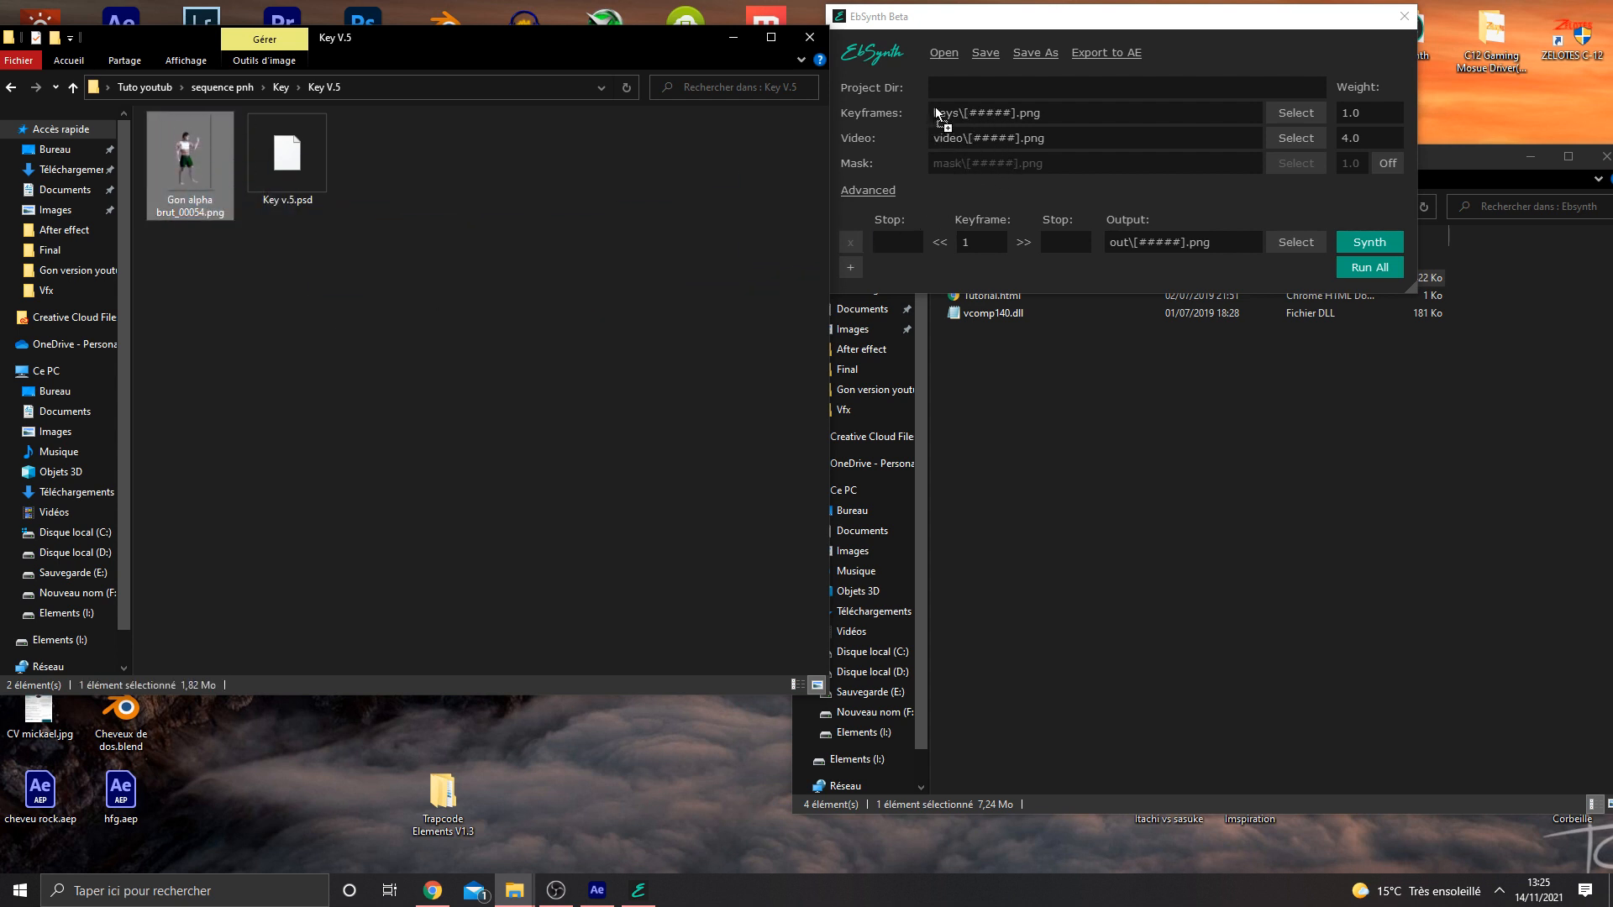
left_click_drag(951, 116, 956, 112)
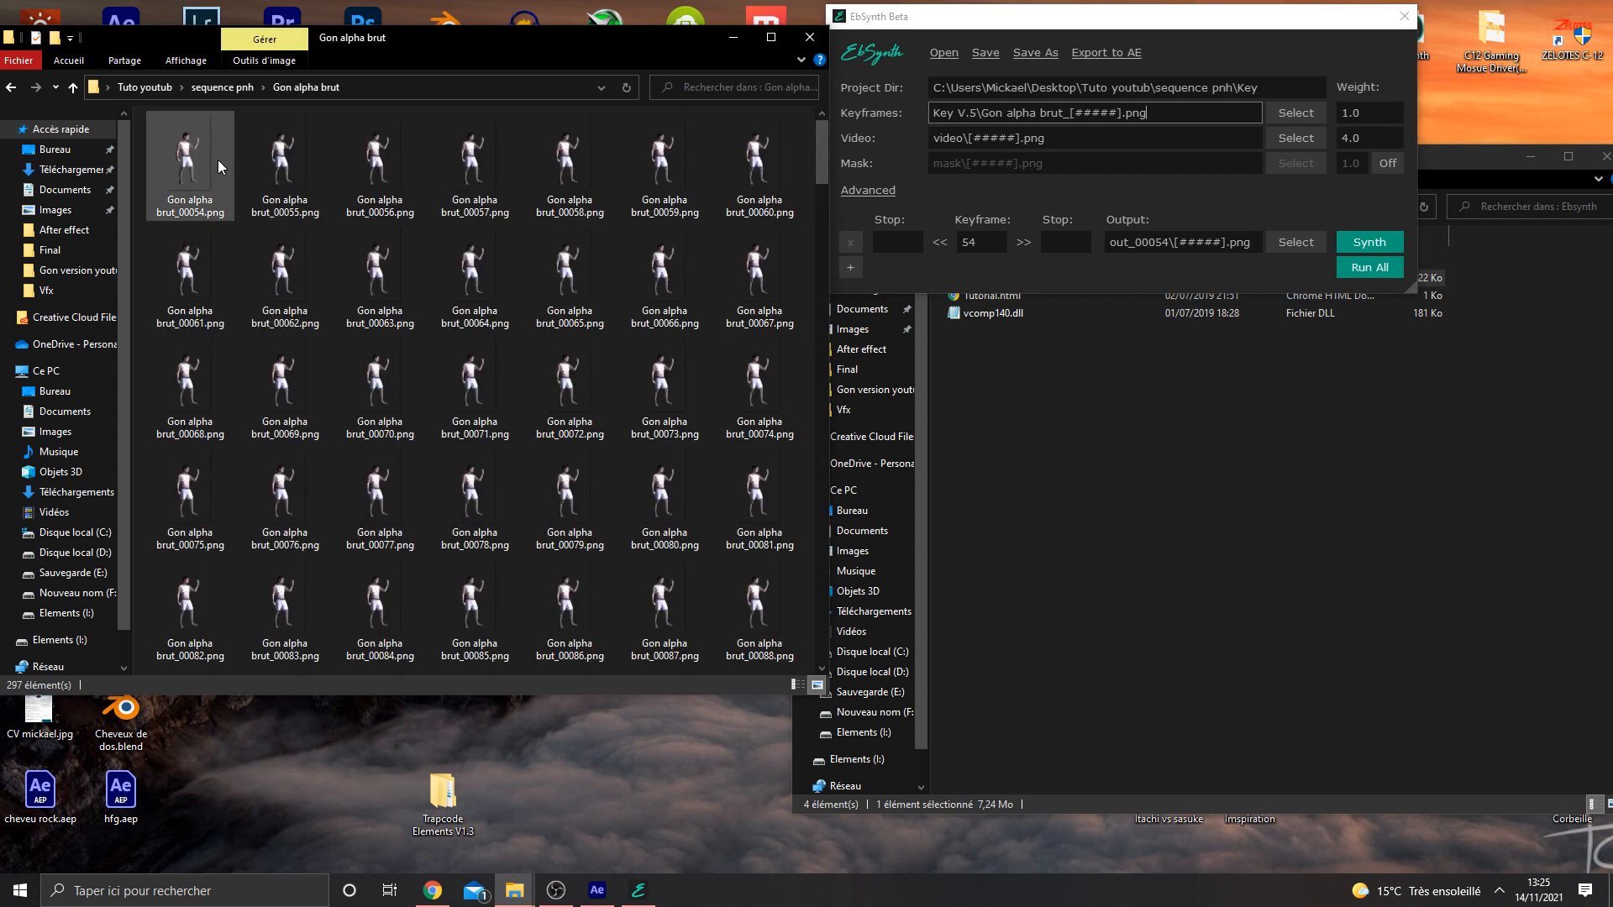
left_click(11, 88)
left_click_drag(235, 159, 1039, 150)
Set the EBSynth final folder as the output location and run the synthesis of all frames.
left_click_drag(195, 141, 798, 374)
left_click_drag(1170, 246, 1174, 245)
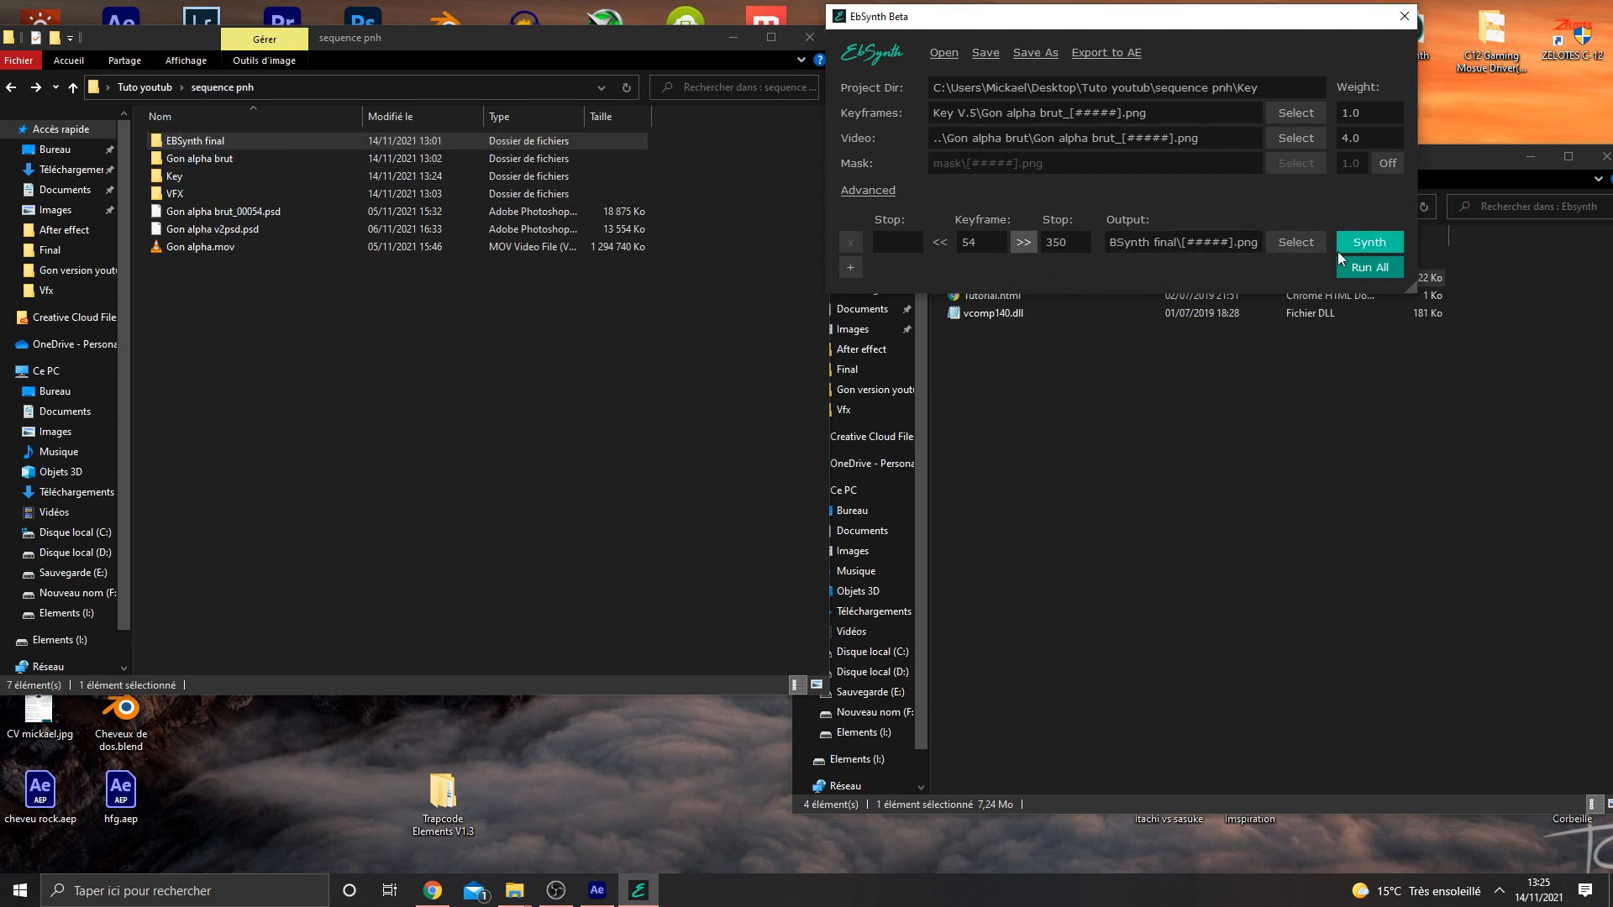
left_click(1347, 266)
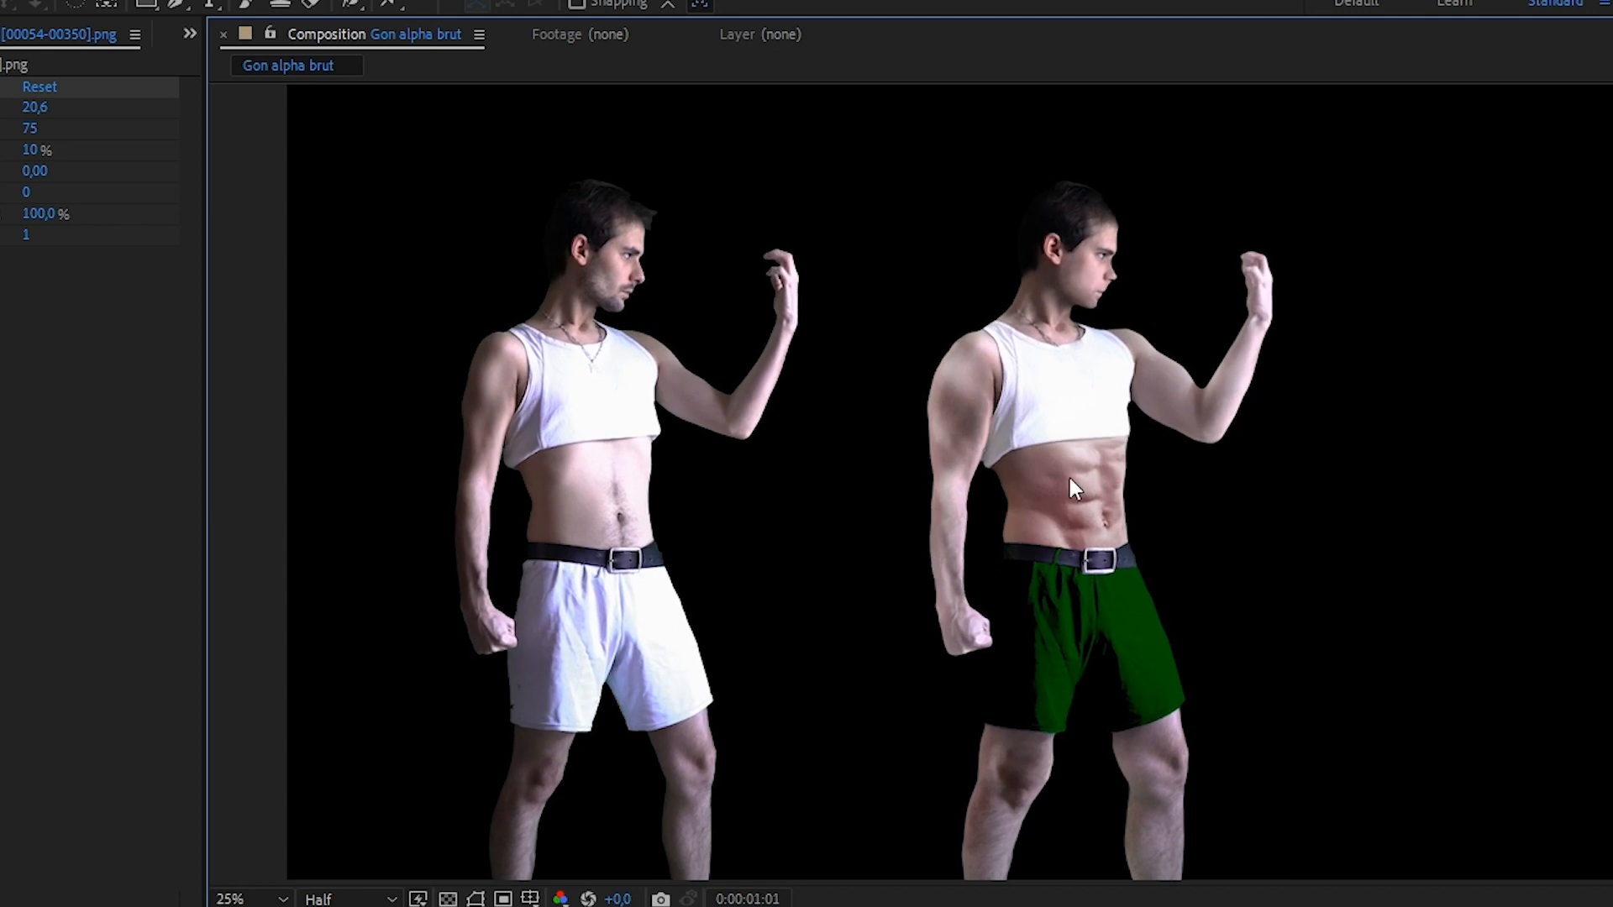
scroll(1121, 502, "up", 2)
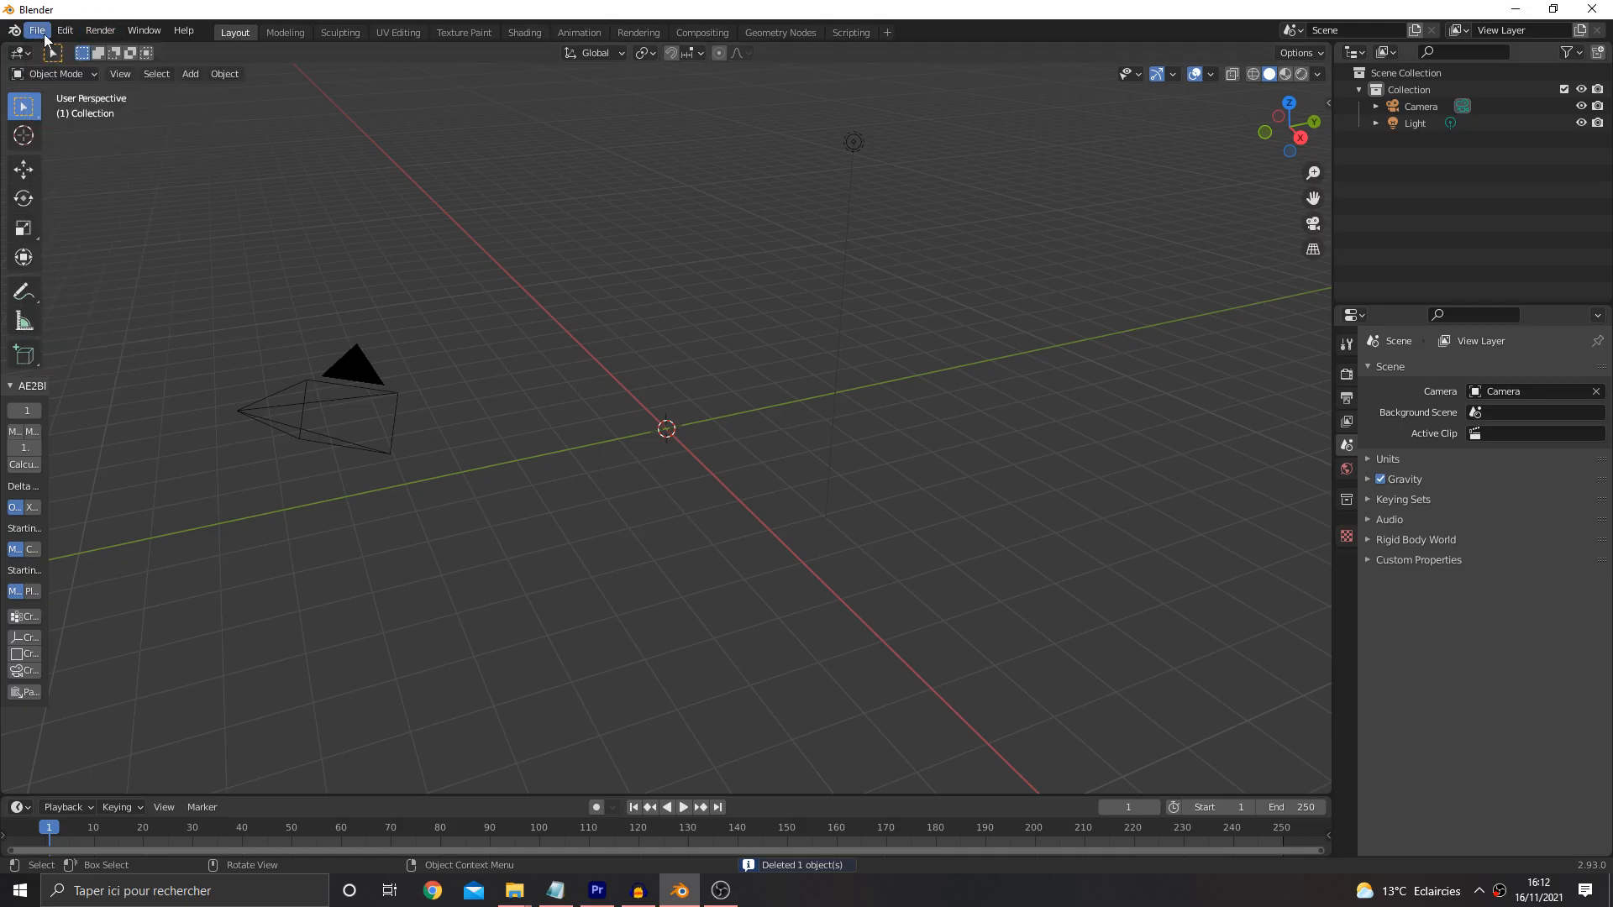
Import an external 3D model file into the emptied Blender scene.
left_click(37, 30)
mouse_move(88, 270)
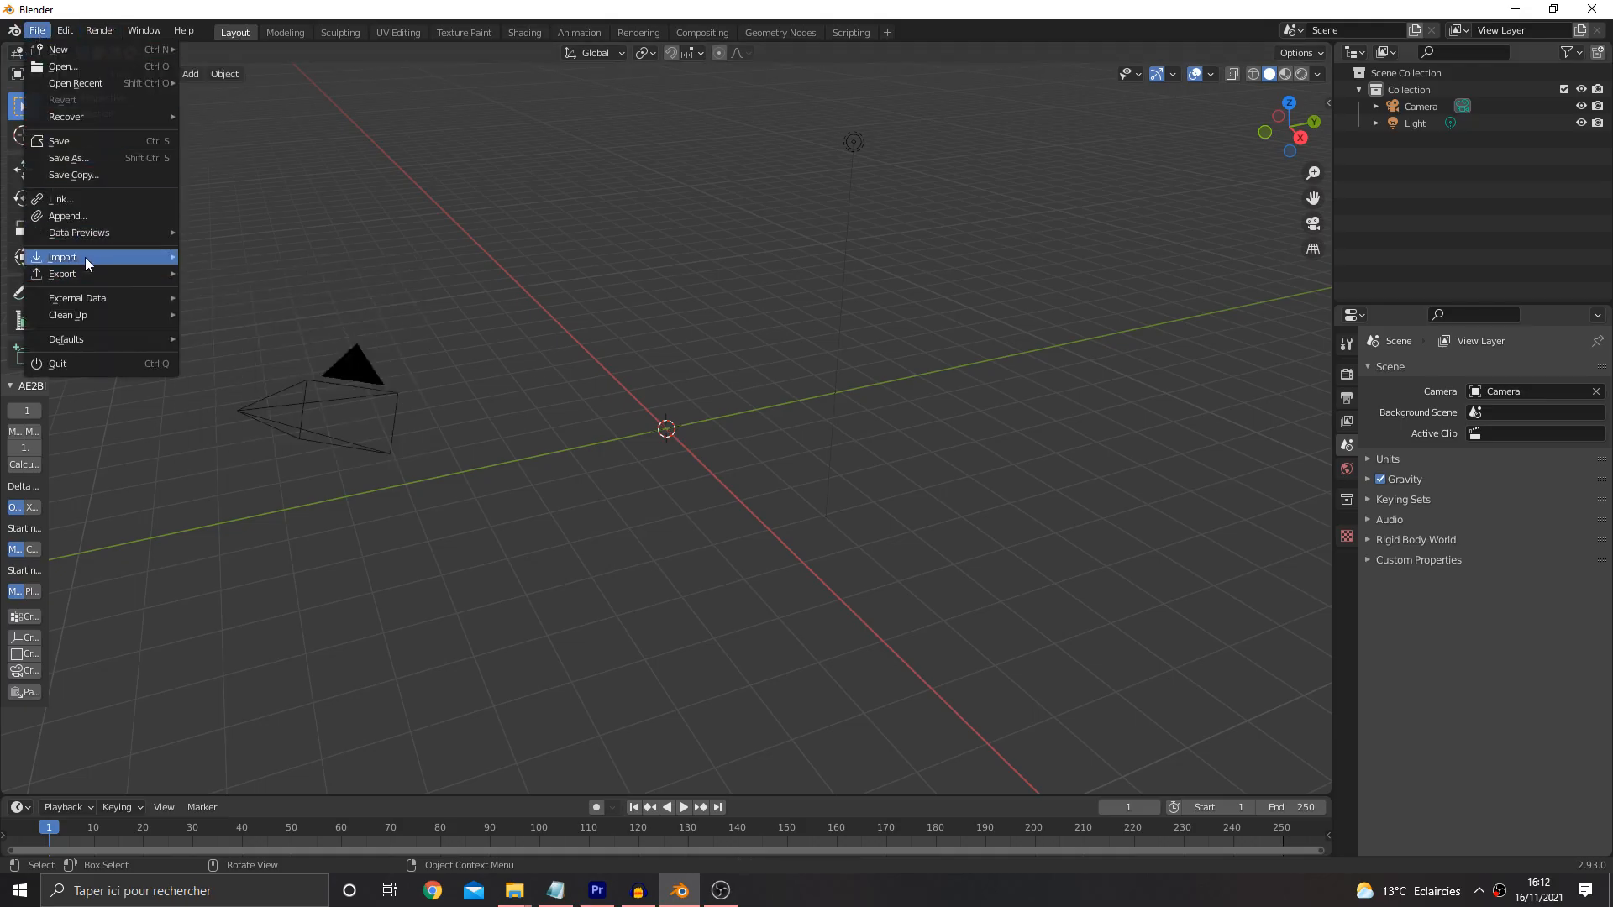
left_click(244, 390)
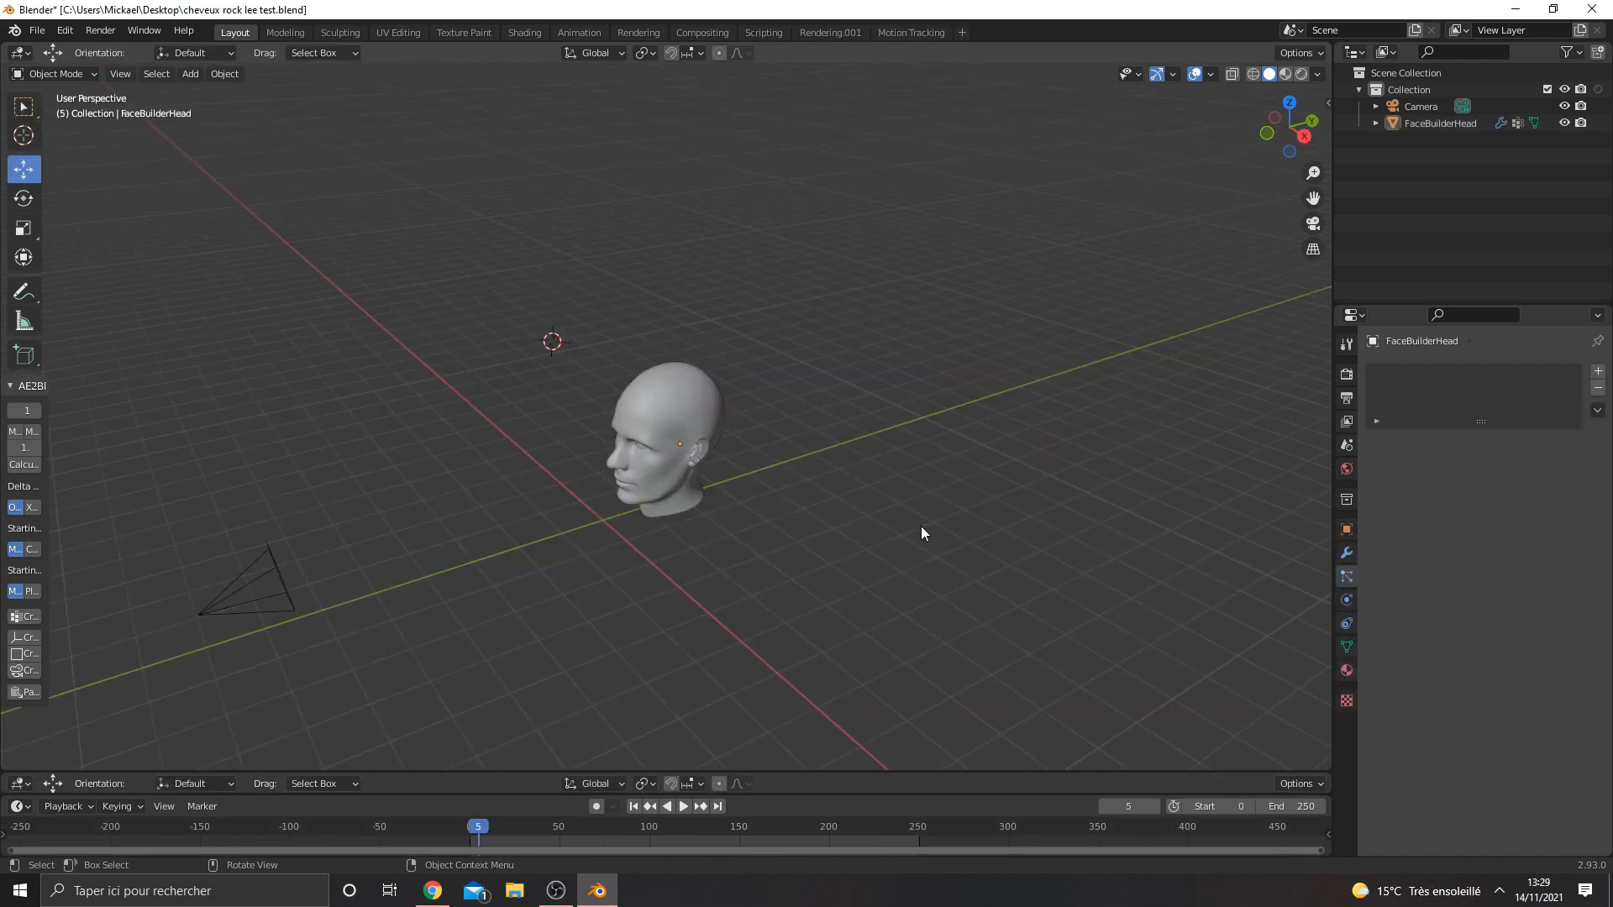
Add a Hair particle system to the FaceBuilderHead mesh and set its number of hairs to 20.
middle_click_drag(922, 529, 838, 492)
scroll(839, 492, "up", 3)
middle_click_drag(831, 555, 784, 561)
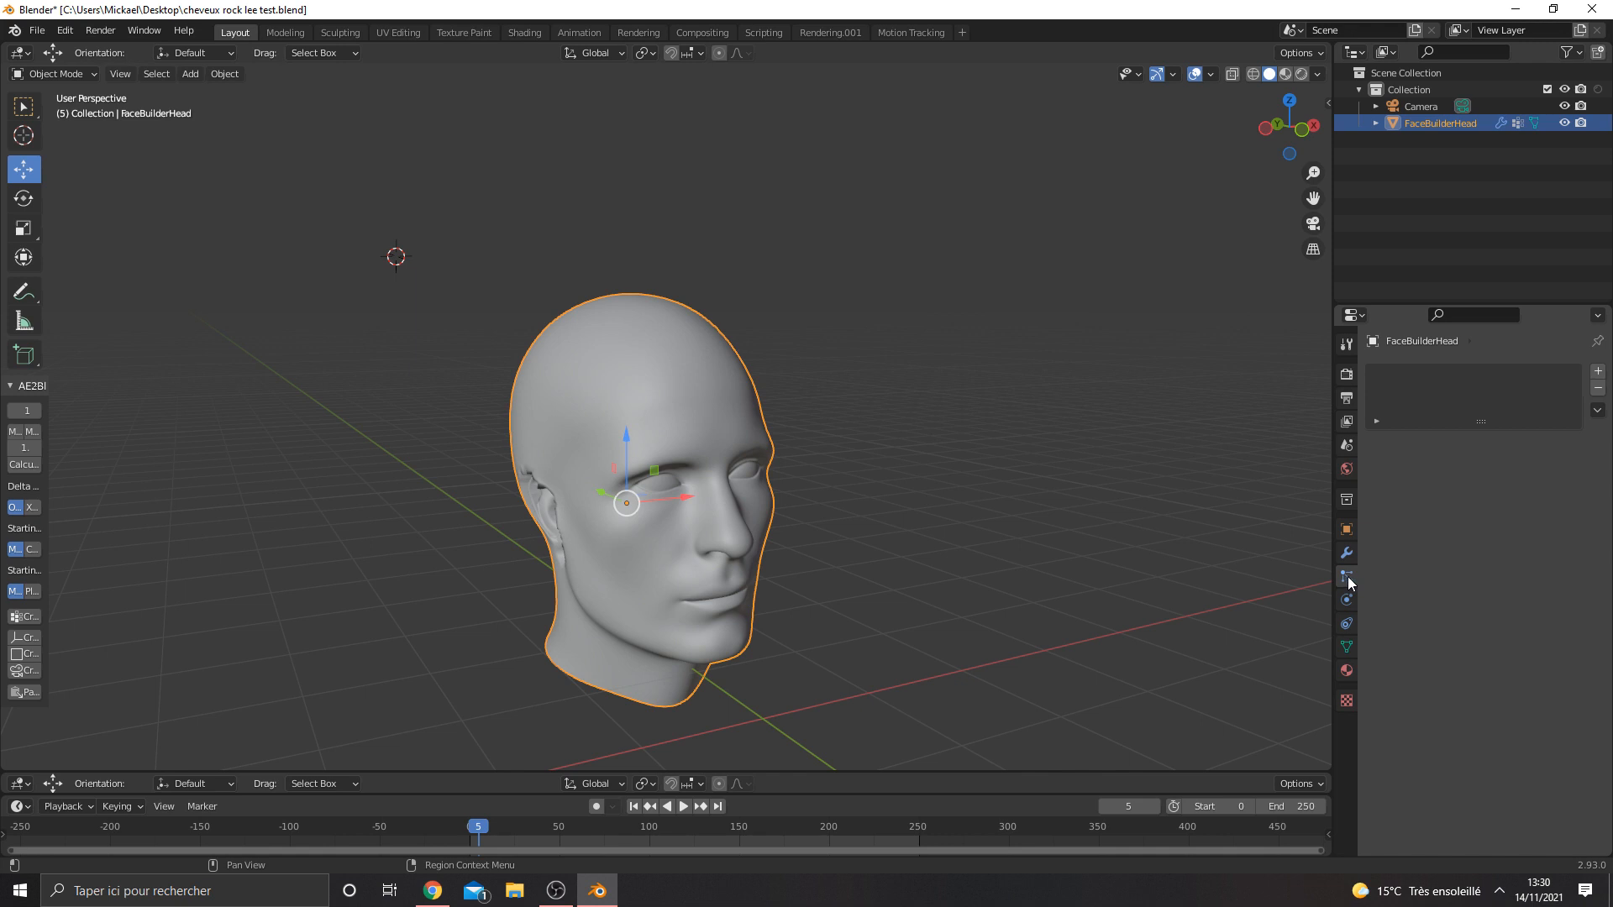
left_click(1598, 370)
left_click(1542, 462)
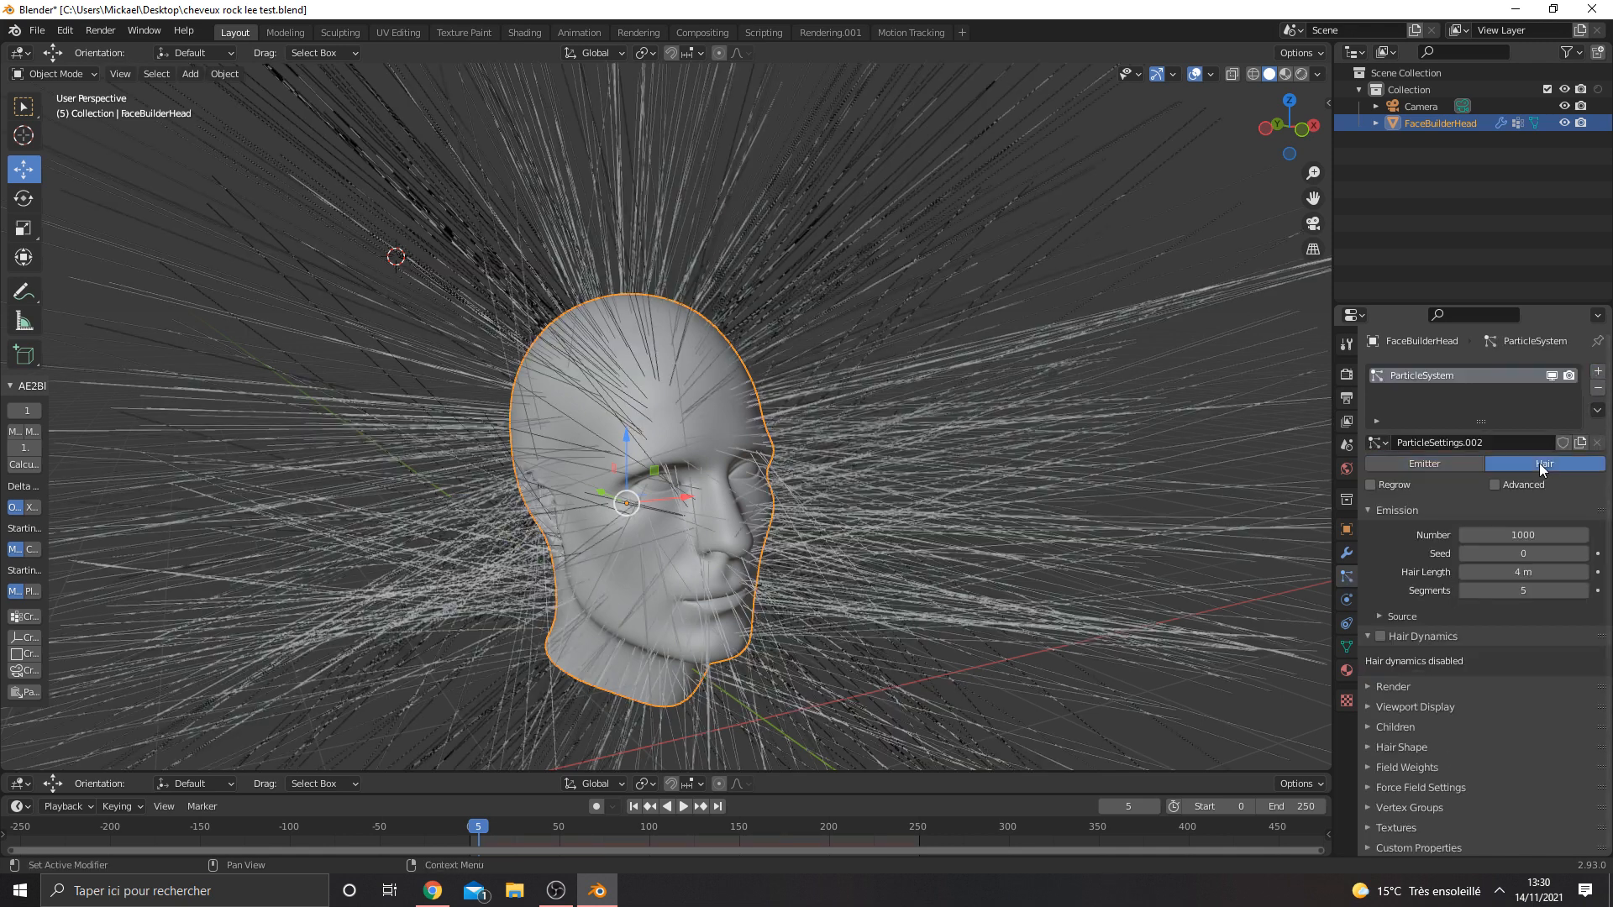
middle_click_drag(835, 494, 966, 512)
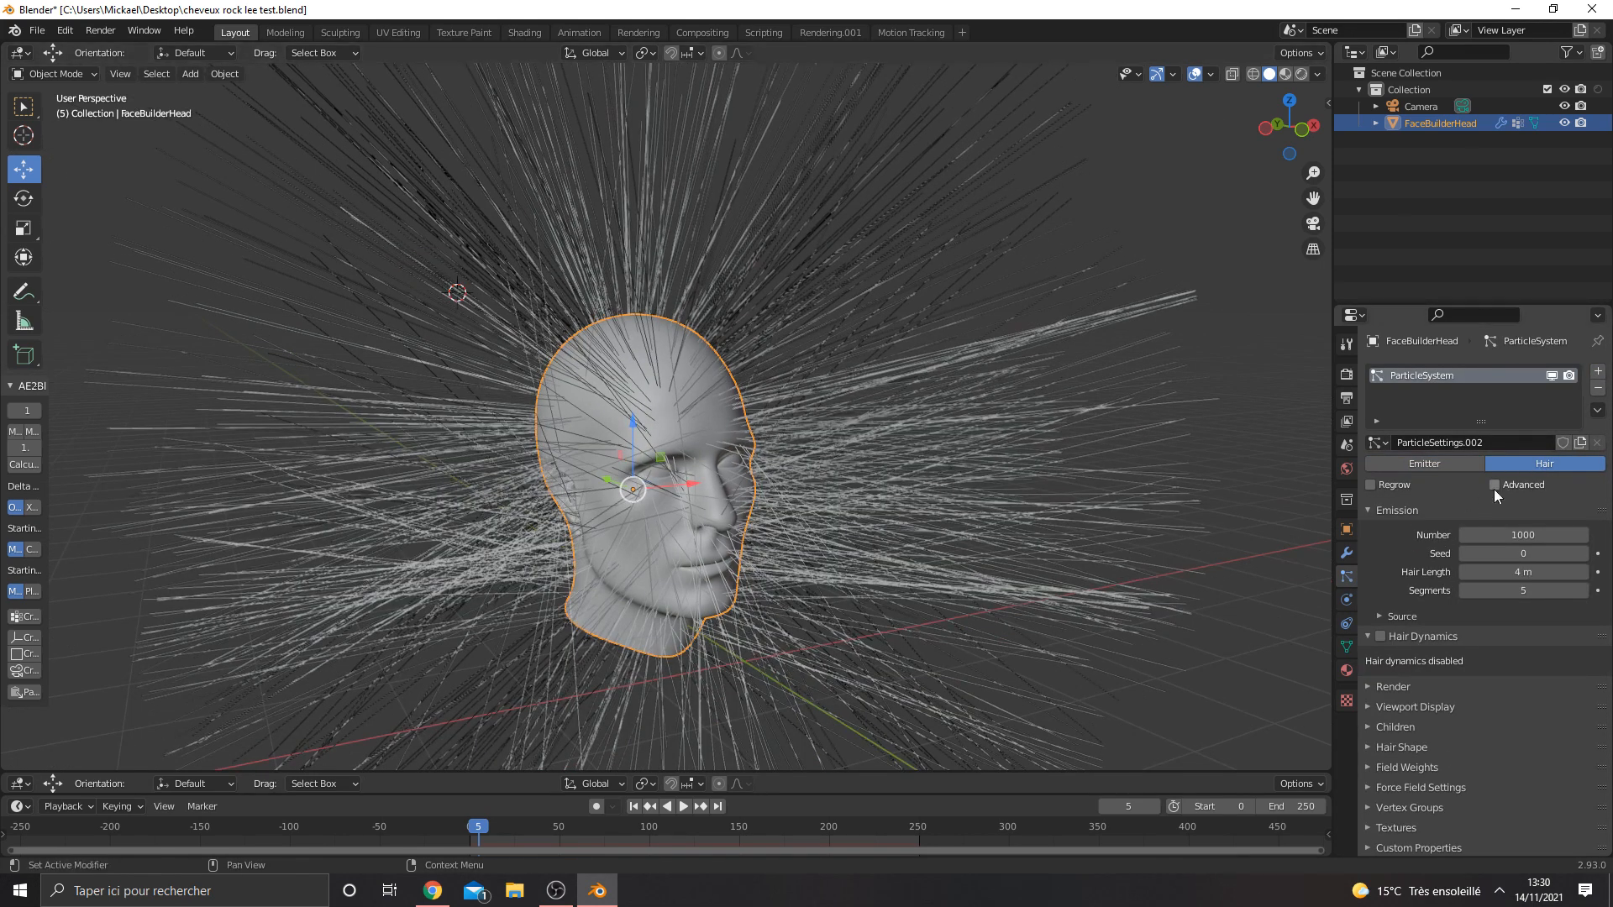
left_click(1526, 536)
type("20")
key("Return")
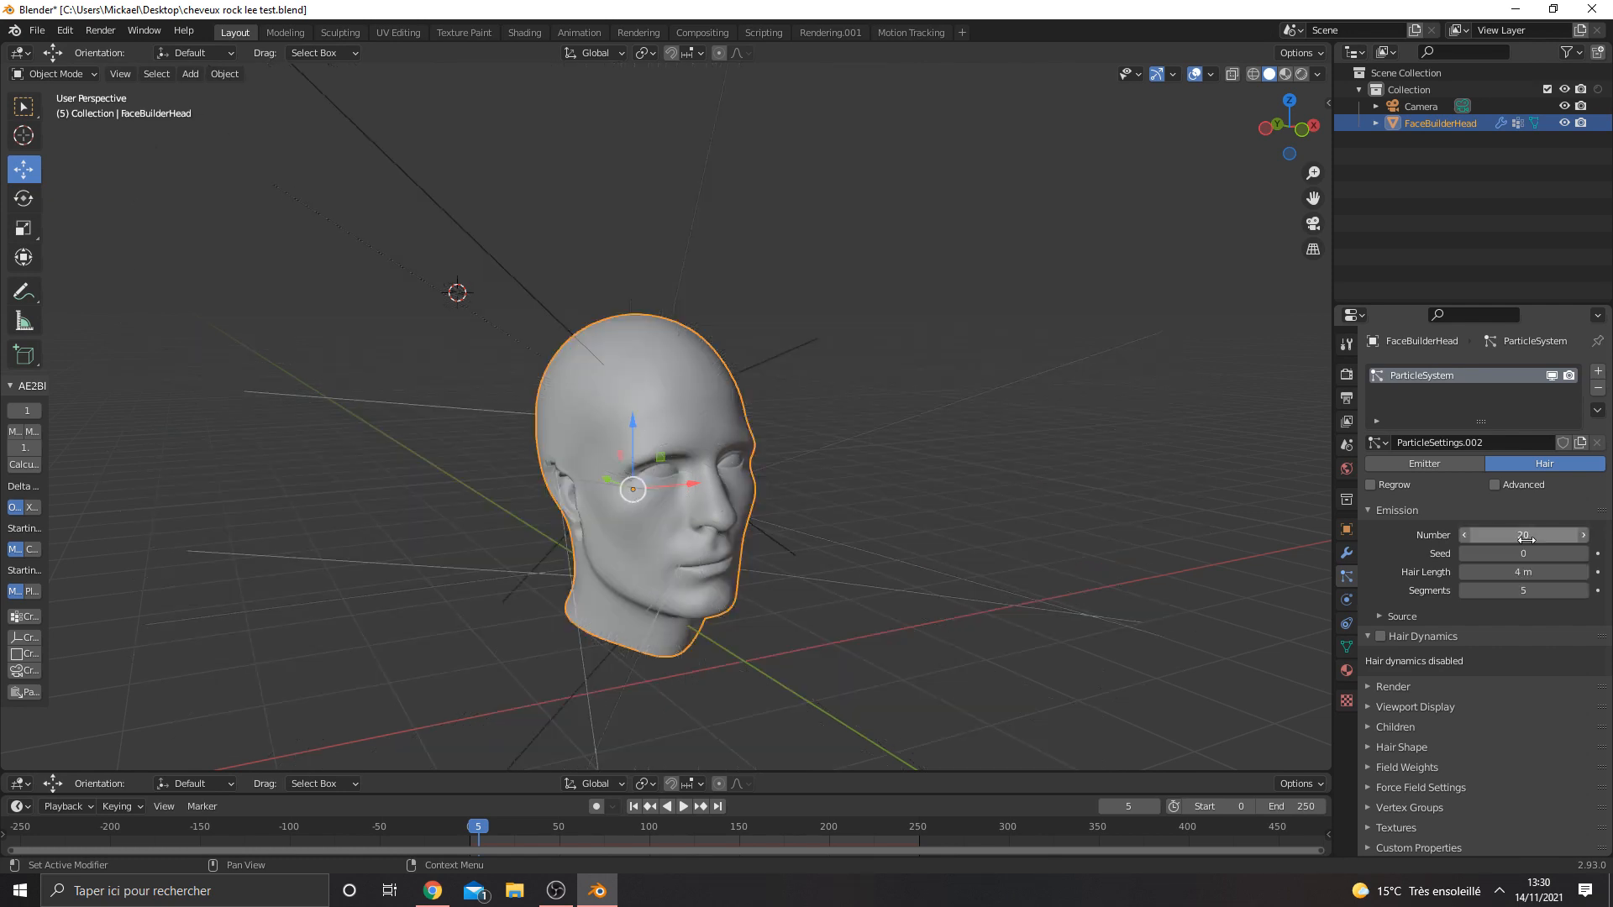
Weight-paint the scalp at weight 1.000 over the top, sides and back of the head, leaving the face and neck unpainted.
left_click(79, 74)
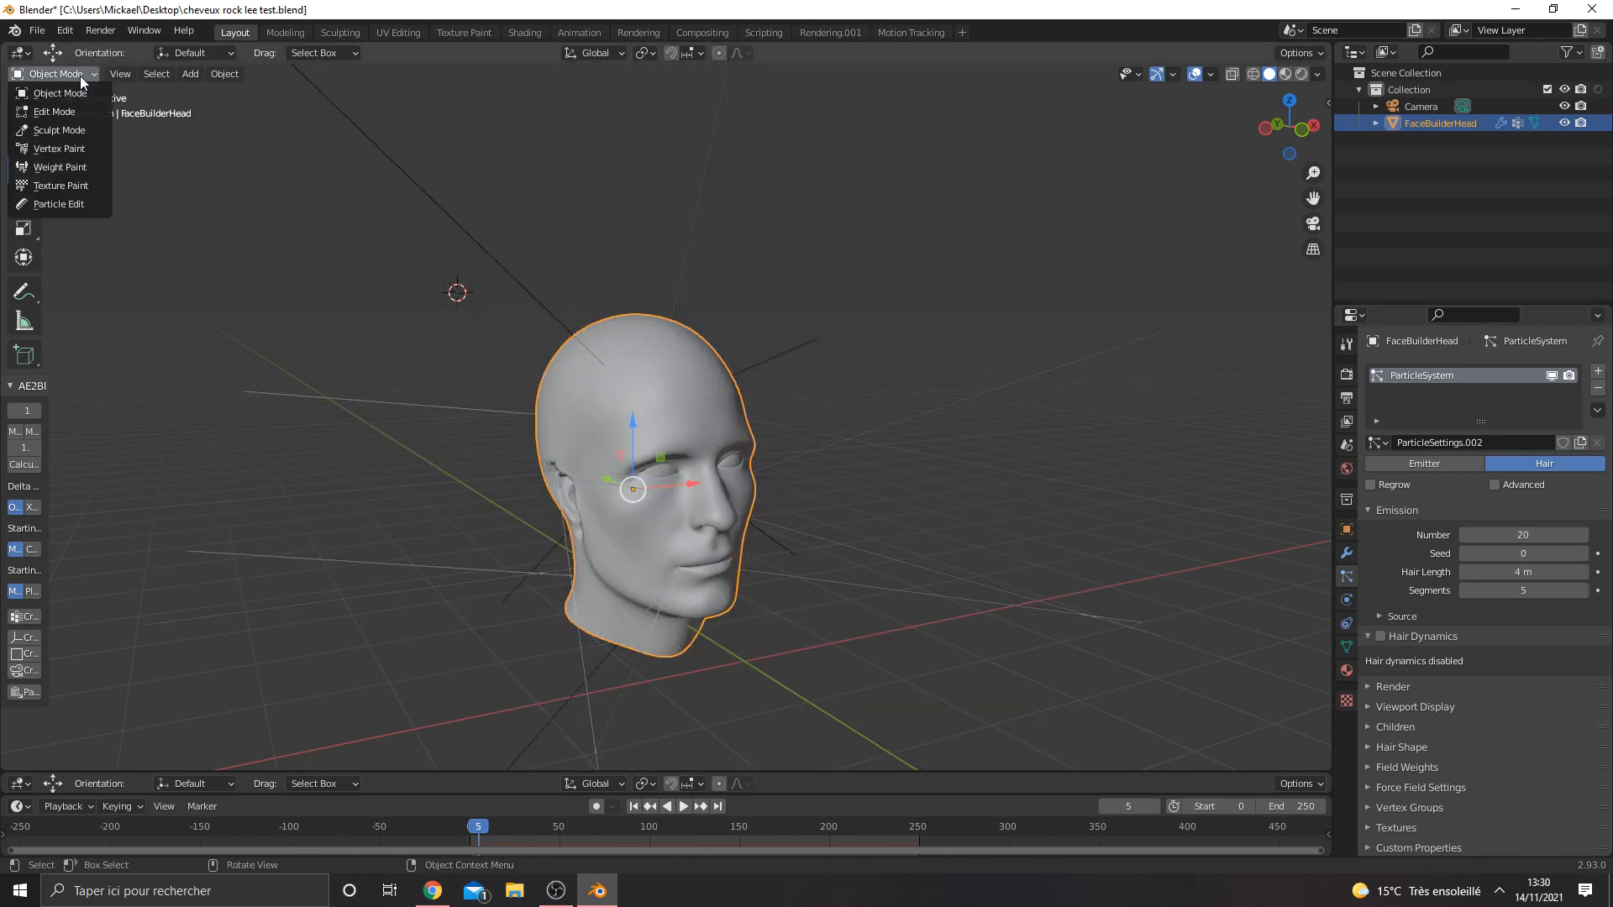
left_click(67, 168)
key("ctrl+z")
left_click_drag(606, 407, 626, 388)
middle_click_drag(626, 388, 739, 390)
mouse_move(712, 392)
left_mouse_down()
mouse_move(666, 472)
mouse_move(572, 506)
mouse_move(665, 410)
mouse_move(586, 416)
left_mouse_up()
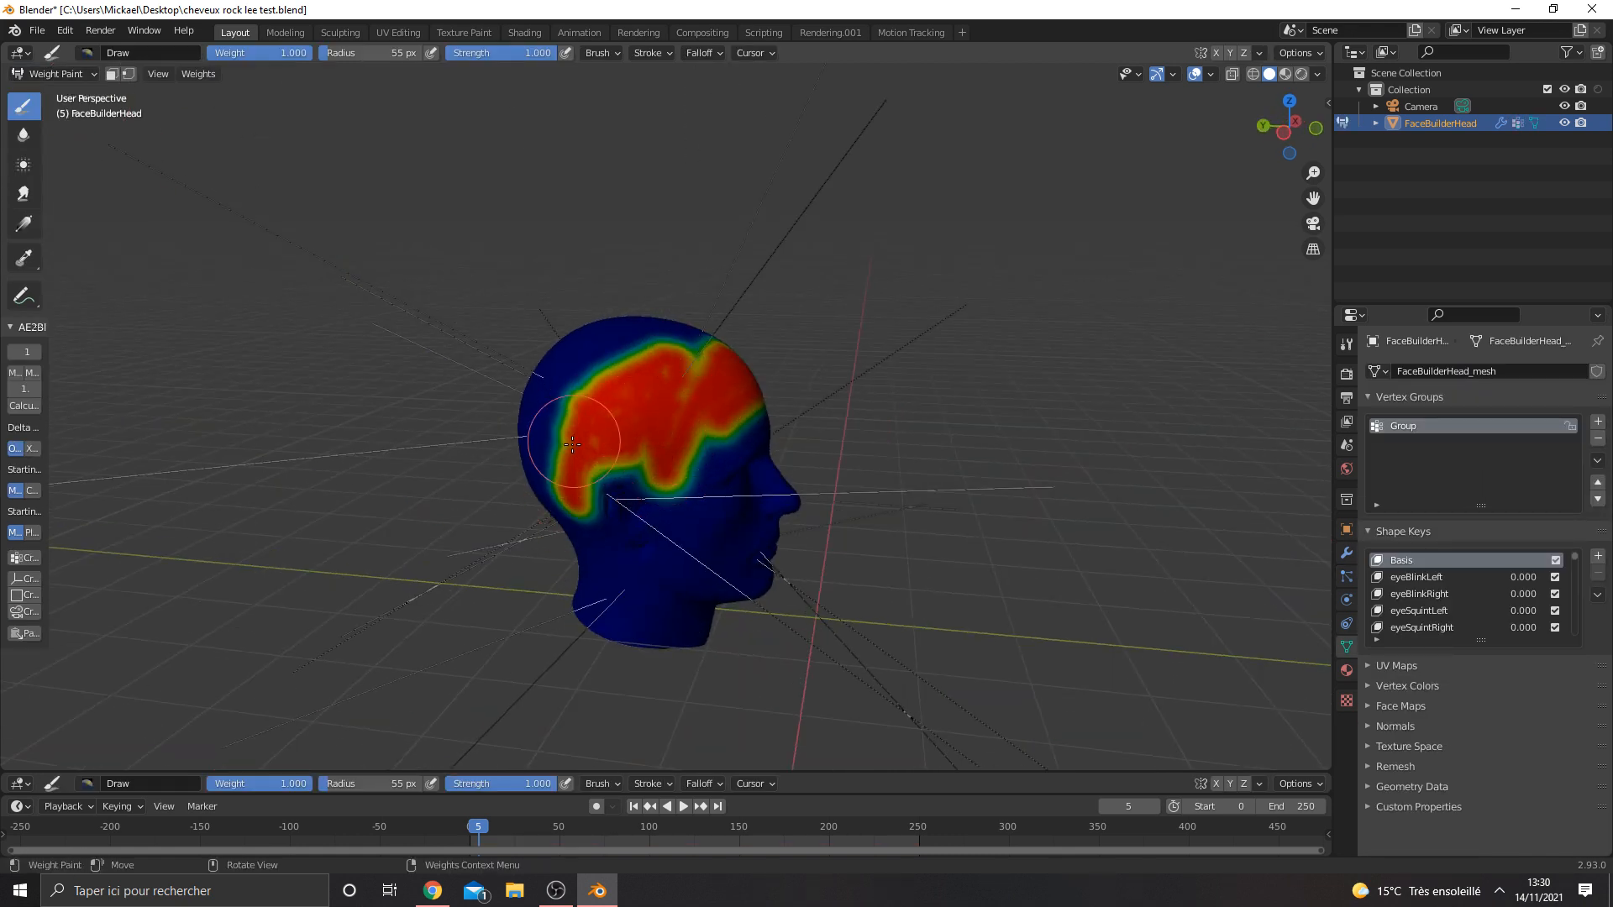
middle_click_drag(586, 416, 747, 469)
left_click_drag(747, 469, 648, 519)
middle_click_drag(648, 518, 747, 509)
left_click_drag(747, 508, 654, 444)
middle_click_drag(653, 443, 741, 458)
left_click_drag(741, 458, 625, 408)
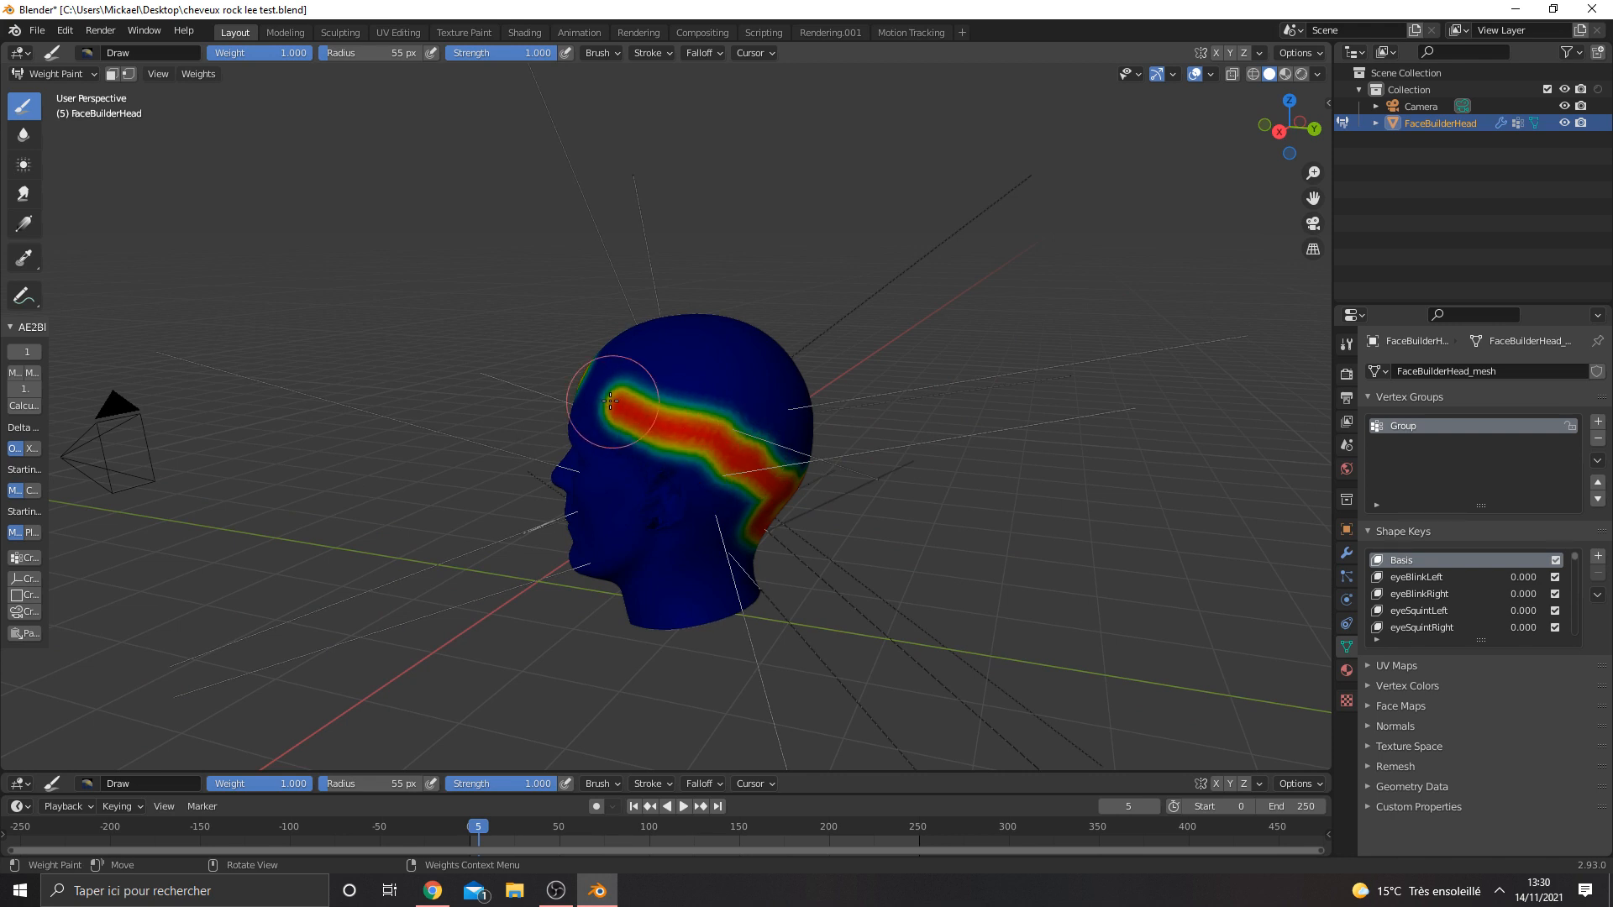
left_click_drag(625, 408, 634, 382)
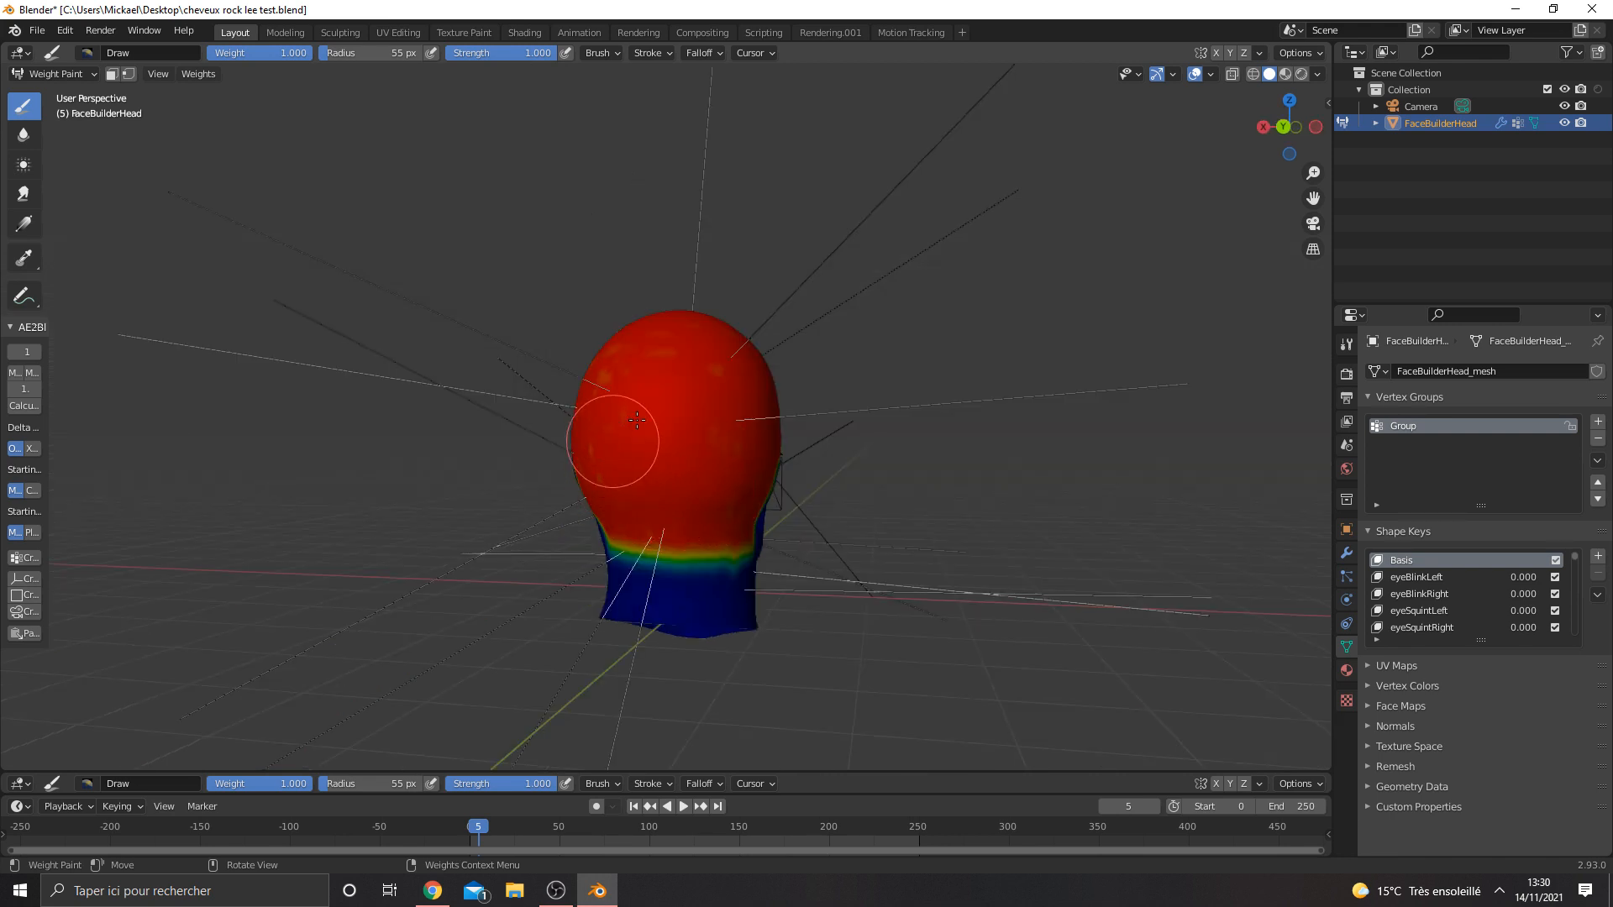
Try erasing part of the scalp weight above the forehead with brush weight 0, undo the stroke and restore the weight to 1.000.
middle_click_drag(637, 420, 303, 219)
left_click_drag(304, 60, 210, 60)
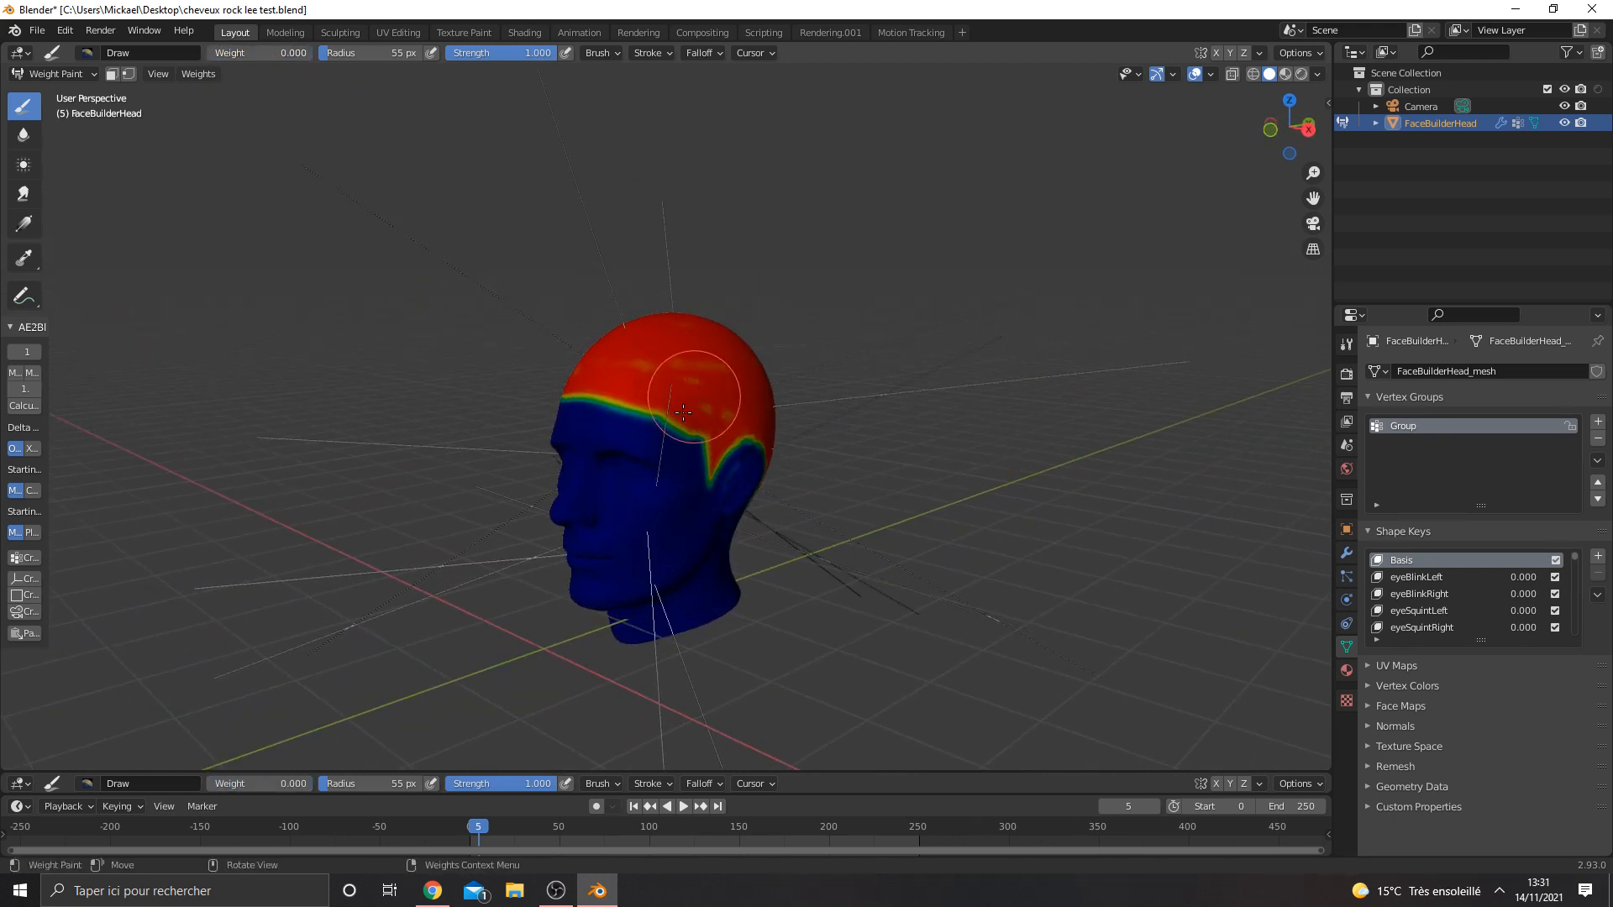
mouse_move(581, 417)
left_mouse_down()
mouse_move(672, 332)
mouse_move(626, 353)
mouse_move(617, 420)
left_mouse_up()
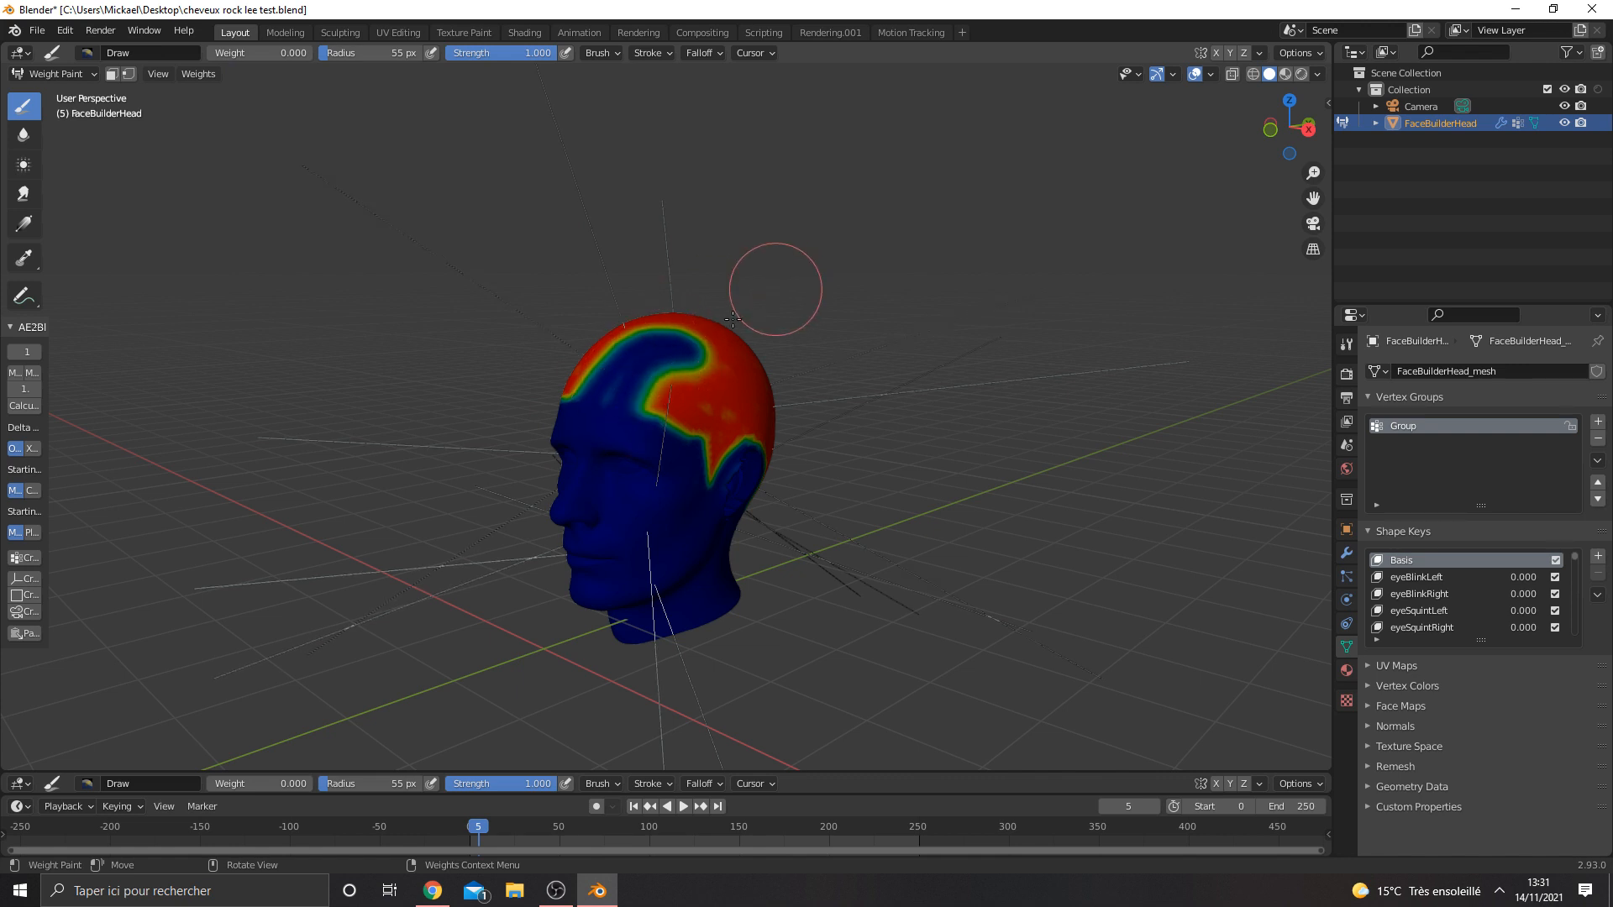
key("ctrl+z")
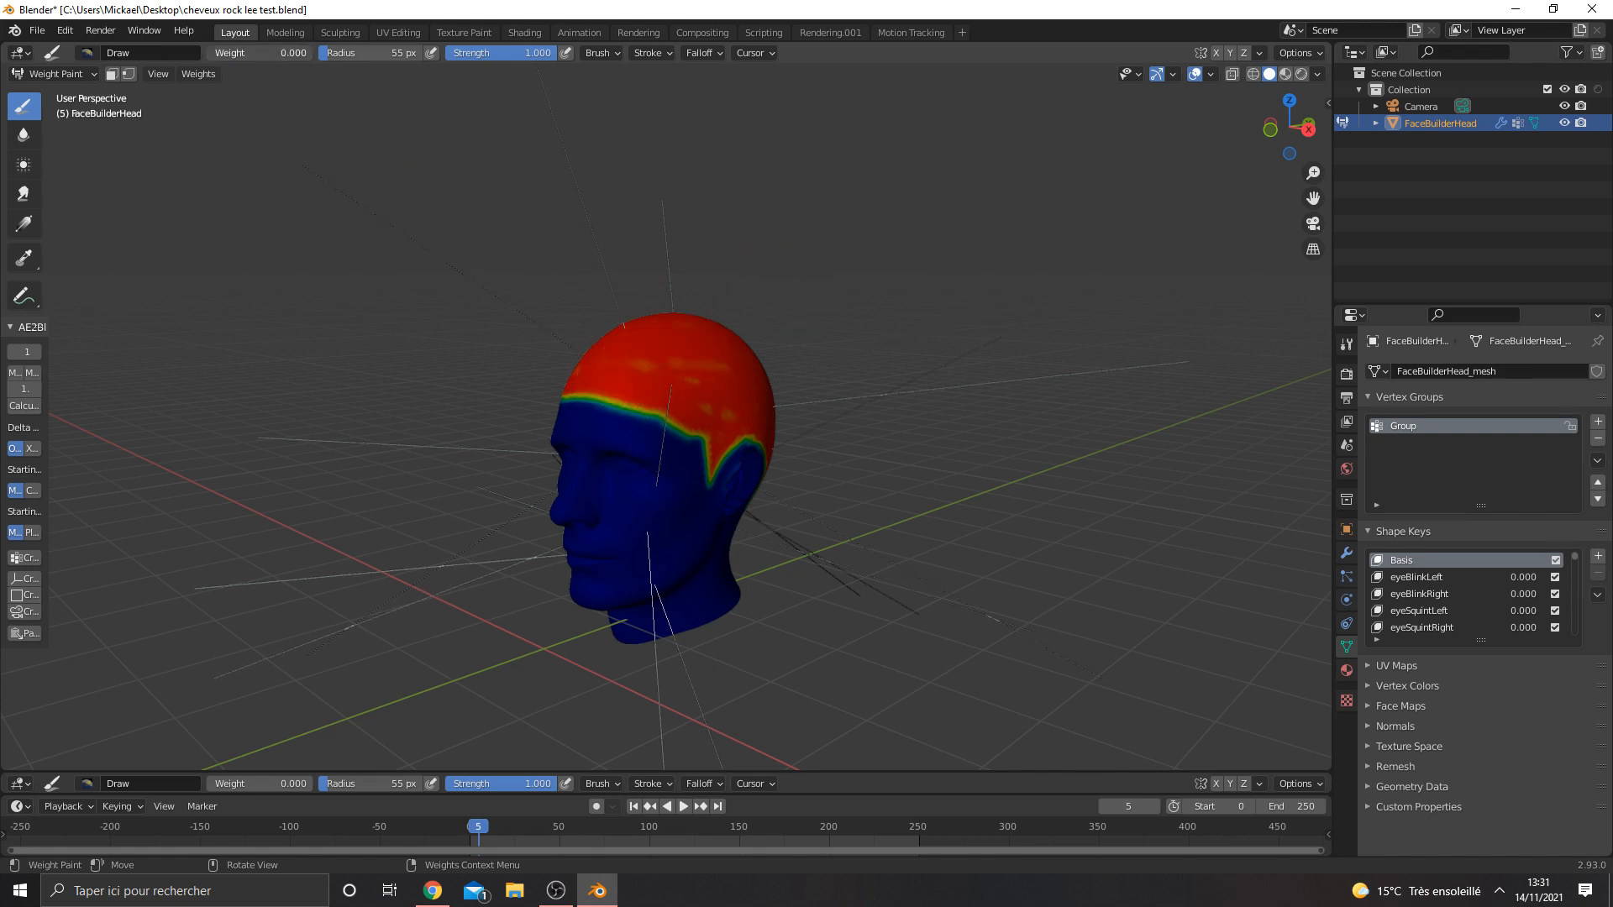
left_click_drag(256, 52, 313, 52)
Return the head to Object Mode and assign the painted vertex group Group as the hair particle system's density.
mouse_move(324, 100)
middle_mouse_down()
mouse_move(805, 350)
mouse_move(304, 109)
middle_mouse_up()
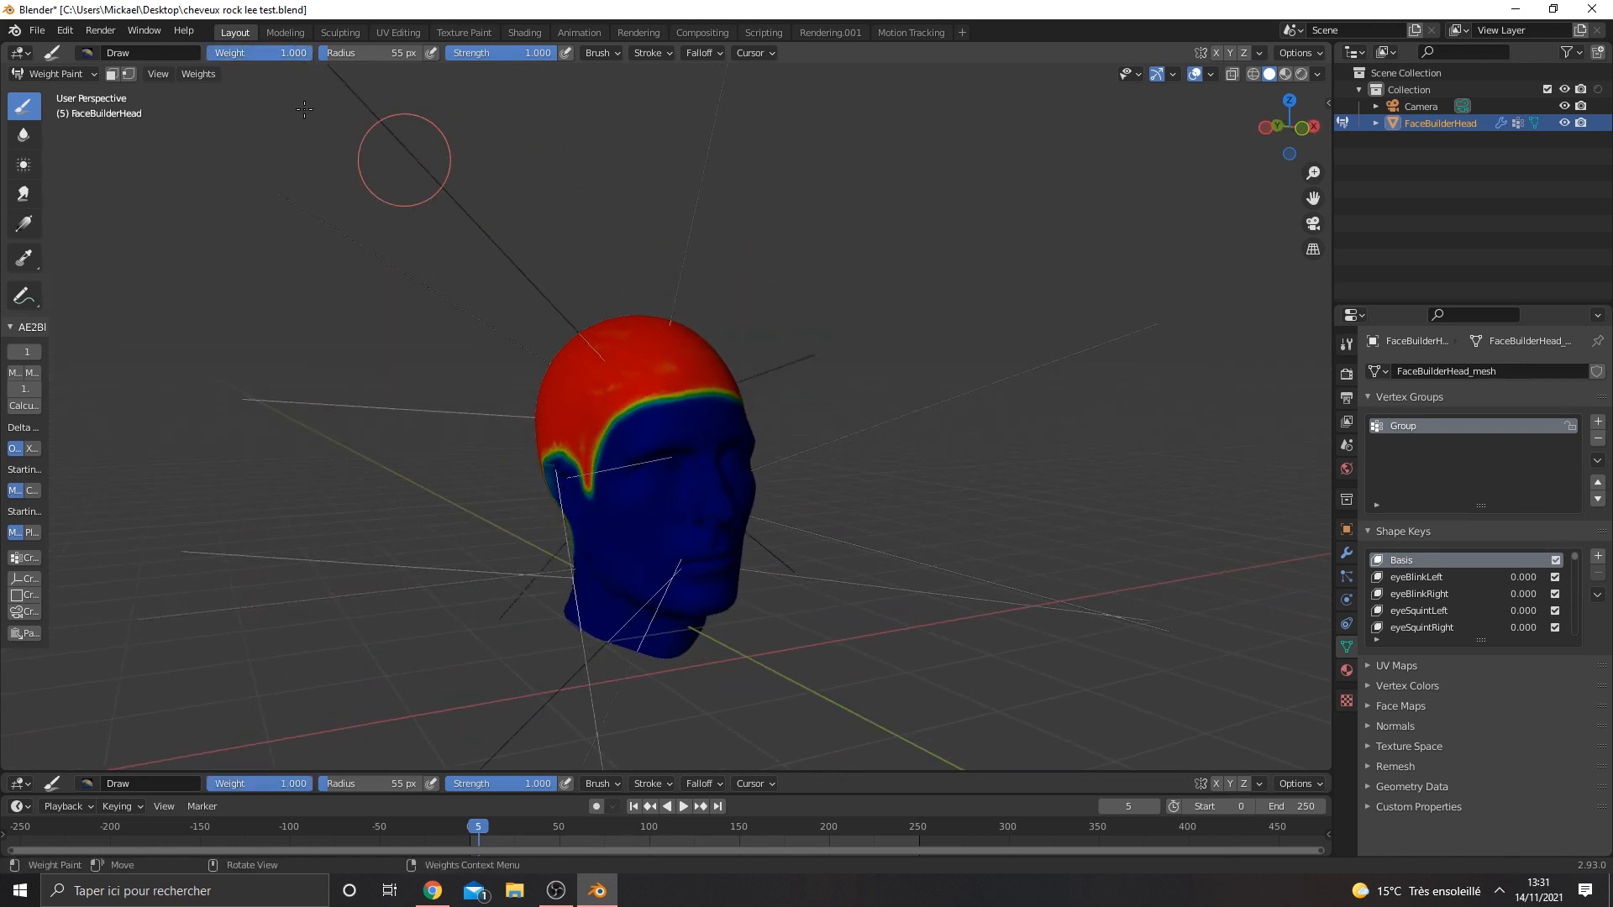
left_click(53, 73)
left_click(65, 94)
middle_click_drag(733, 380, 884, 418)
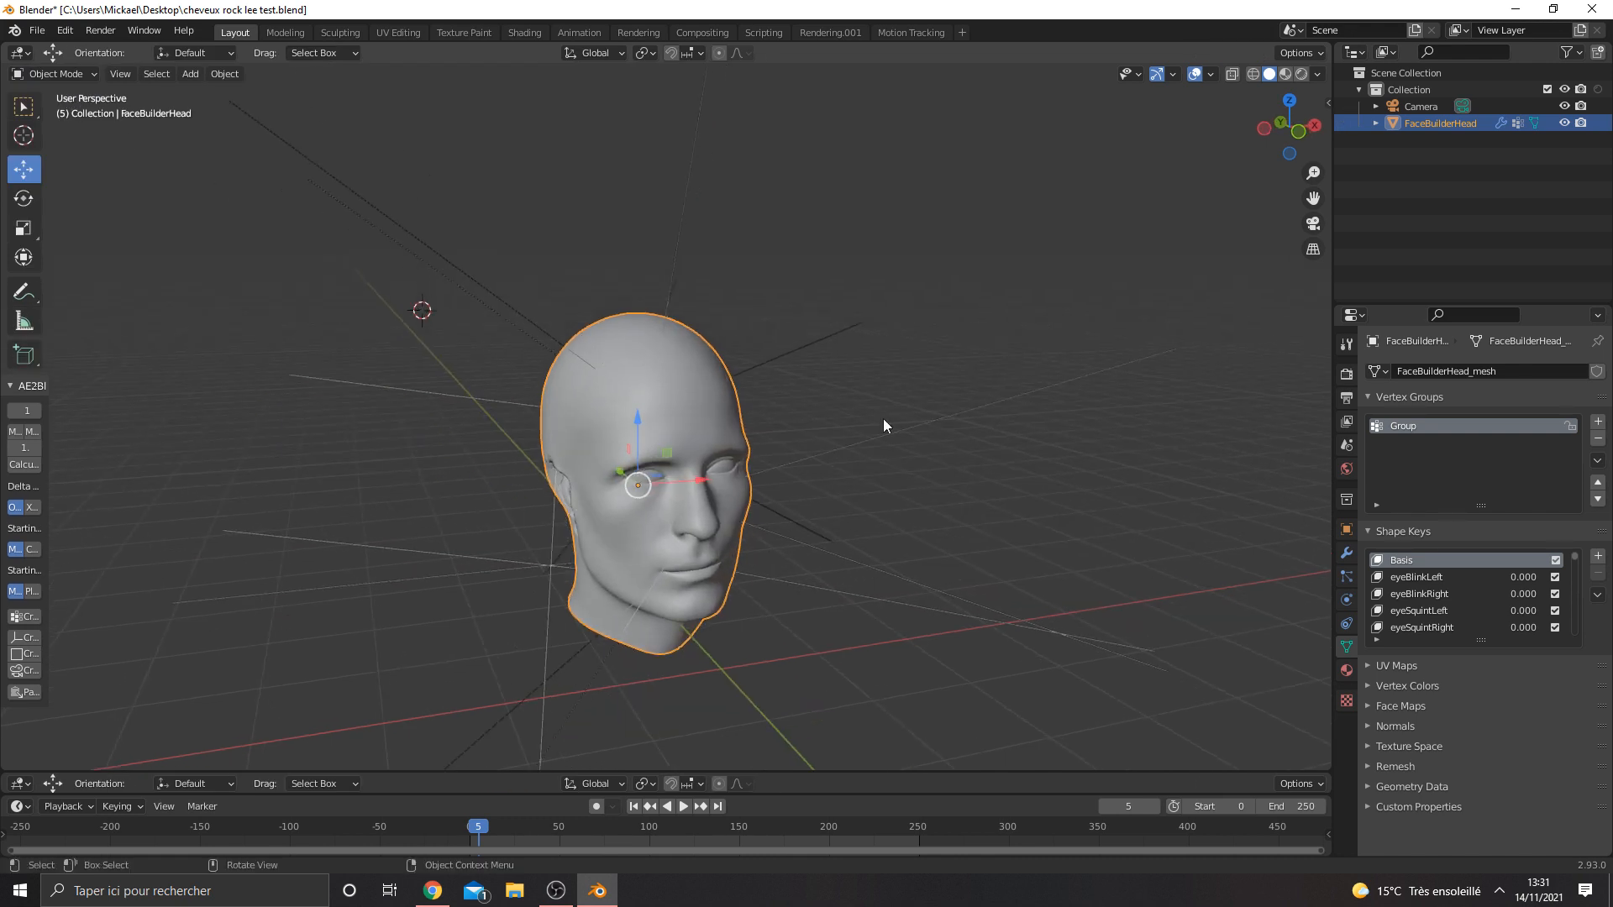
left_click(1347, 577)
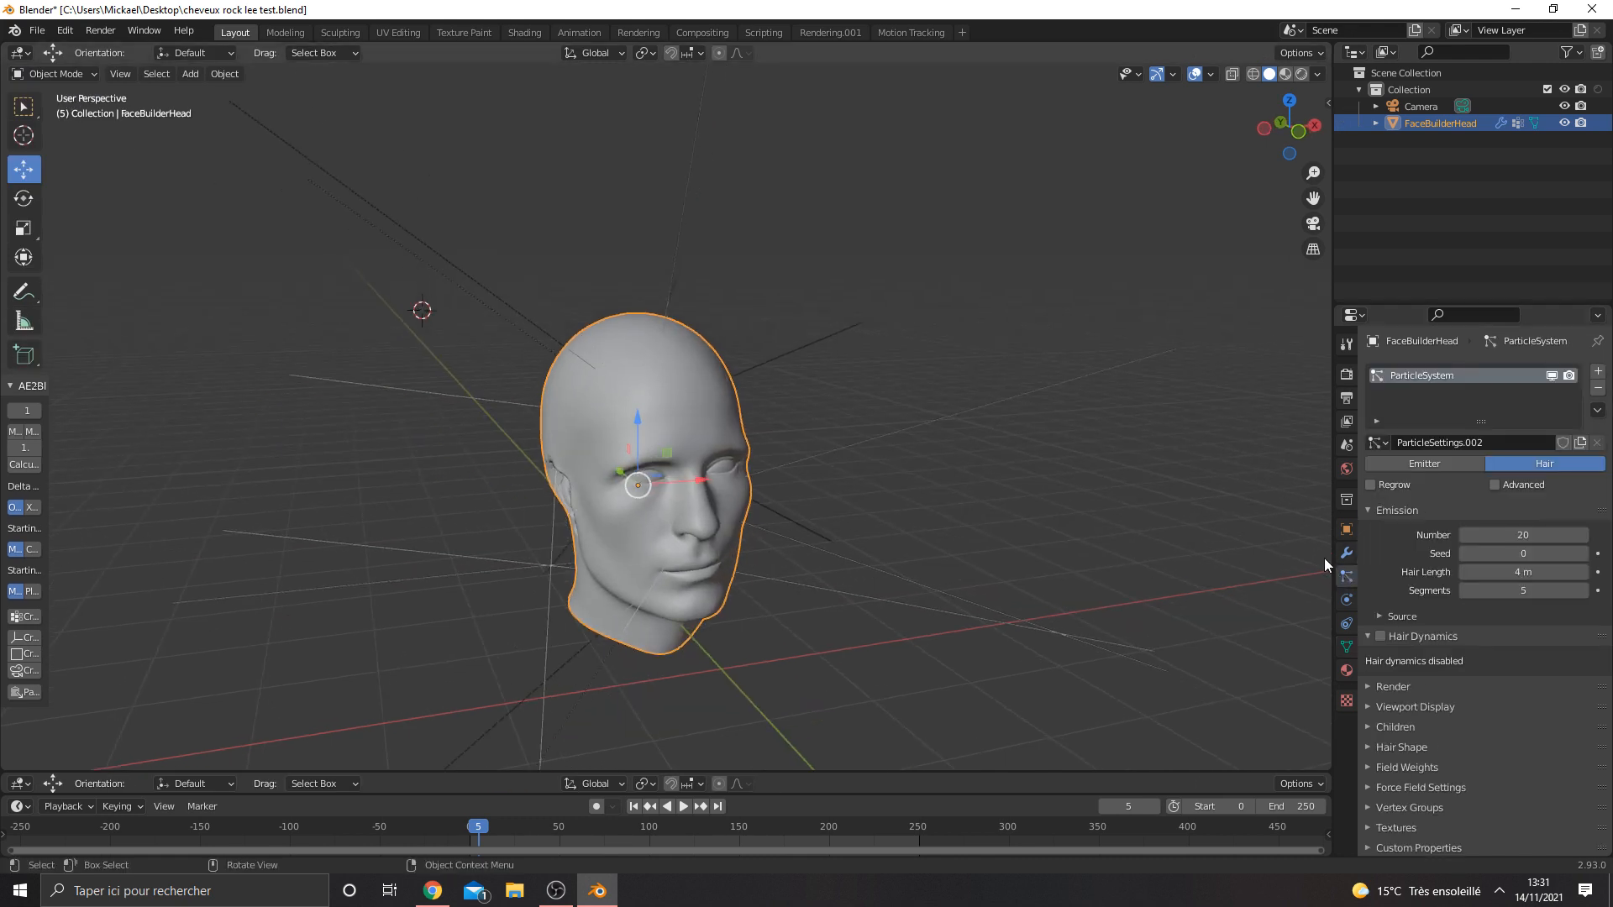
left_click(1389, 807)
left_click(1494, 830)
left_click(1431, 657)
Set the hair length of the head's particle system to 20 m.
middle_click_drag(944, 648, 874, 597)
scroll(874, 603, "down", 3)
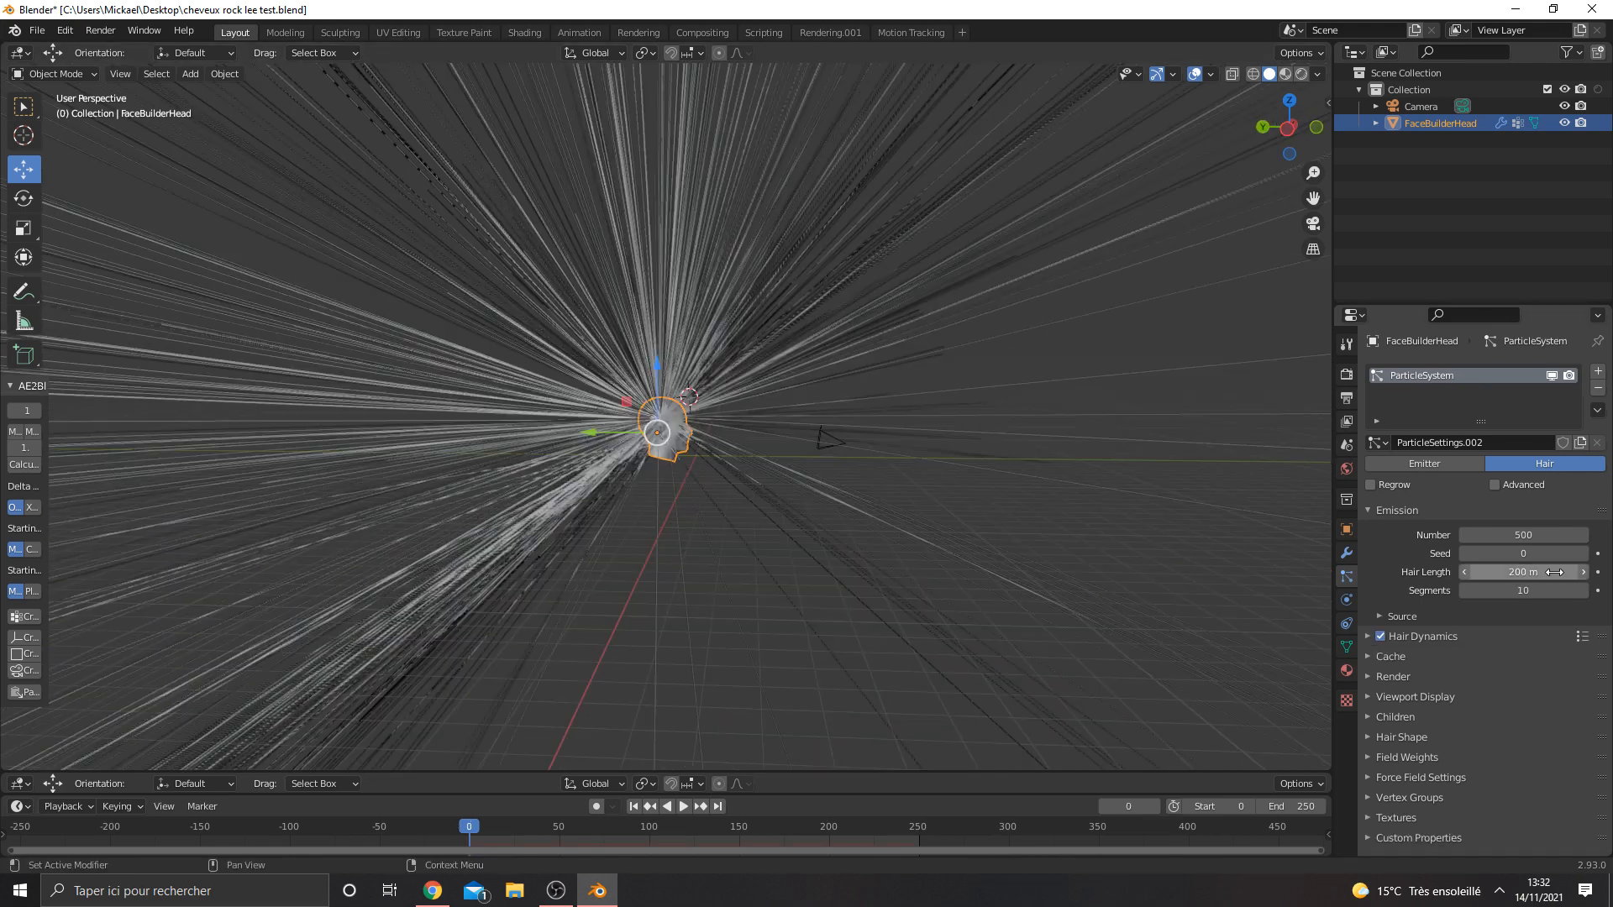
key("Return")
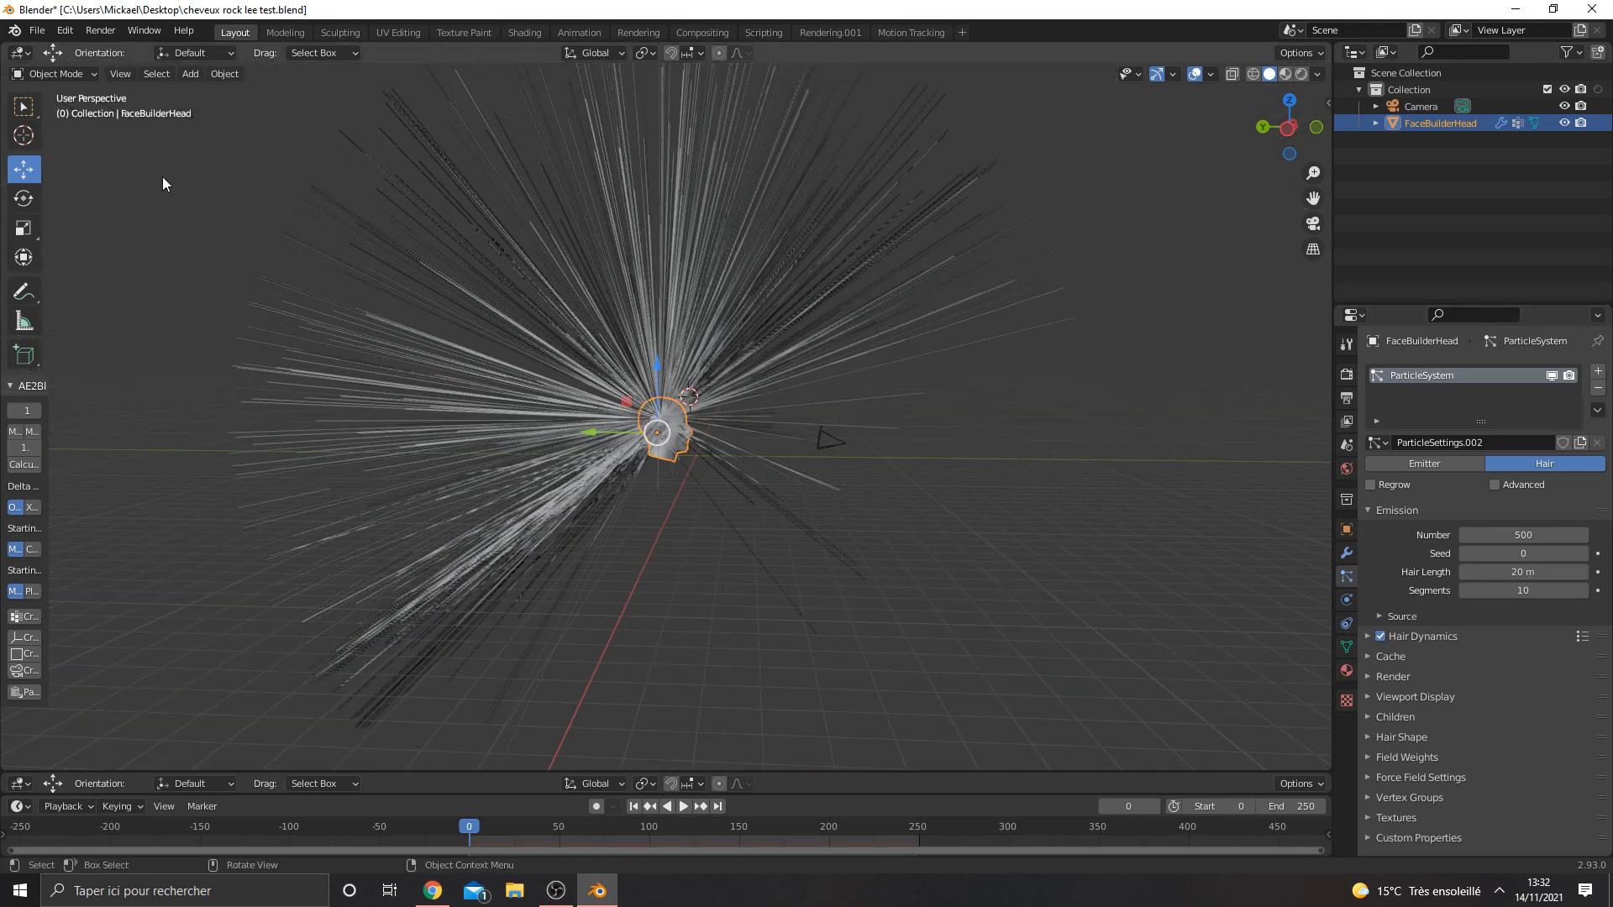
Comb all the hair strands straight upward above the head in Particle Edit mode.
left_click(68, 77)
left_click(77, 213)
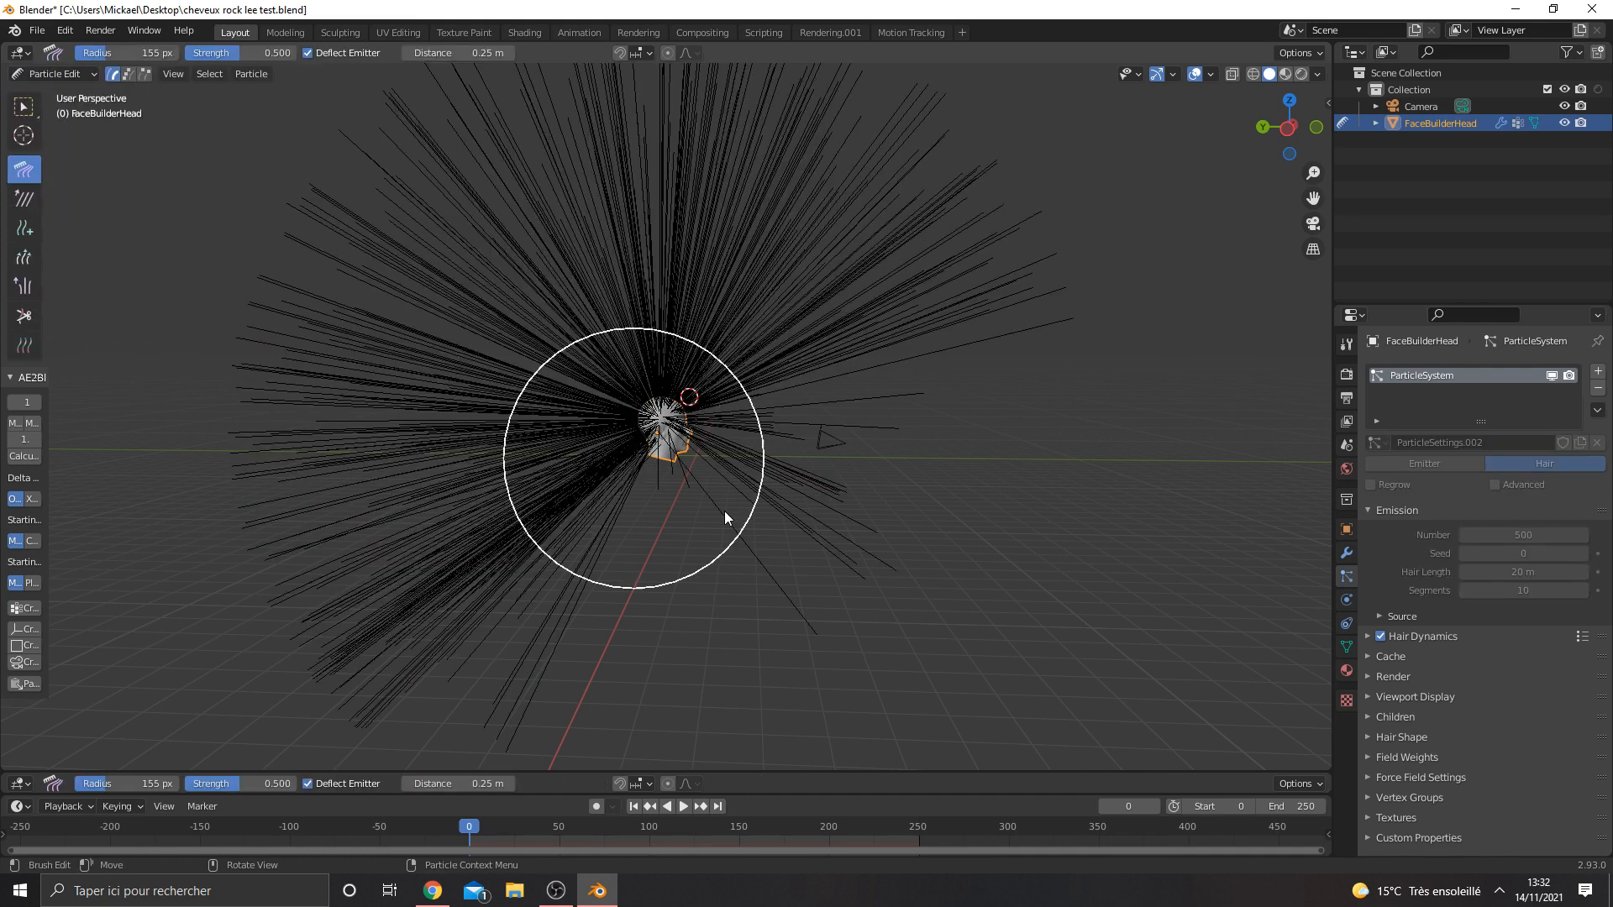
mouse_move(720, 524)
left_mouse_down()
mouse_move(758, 171)
mouse_move(531, 419)
mouse_move(663, 99)
mouse_move(570, 113)
mouse_move(637, 108)
left_mouse_up()
scroll(563, 411, "up", 9)
mouse_move(511, 385)
left_mouse_down()
mouse_move(730, 356)
mouse_move(766, 311)
left_mouse_up()
scroll(756, 314, "down", 2)
middle_click_drag(749, 316, 588, 367)
Return to Object Mode and play the animation to preview the hair dynamics.
left_click(63, 76)
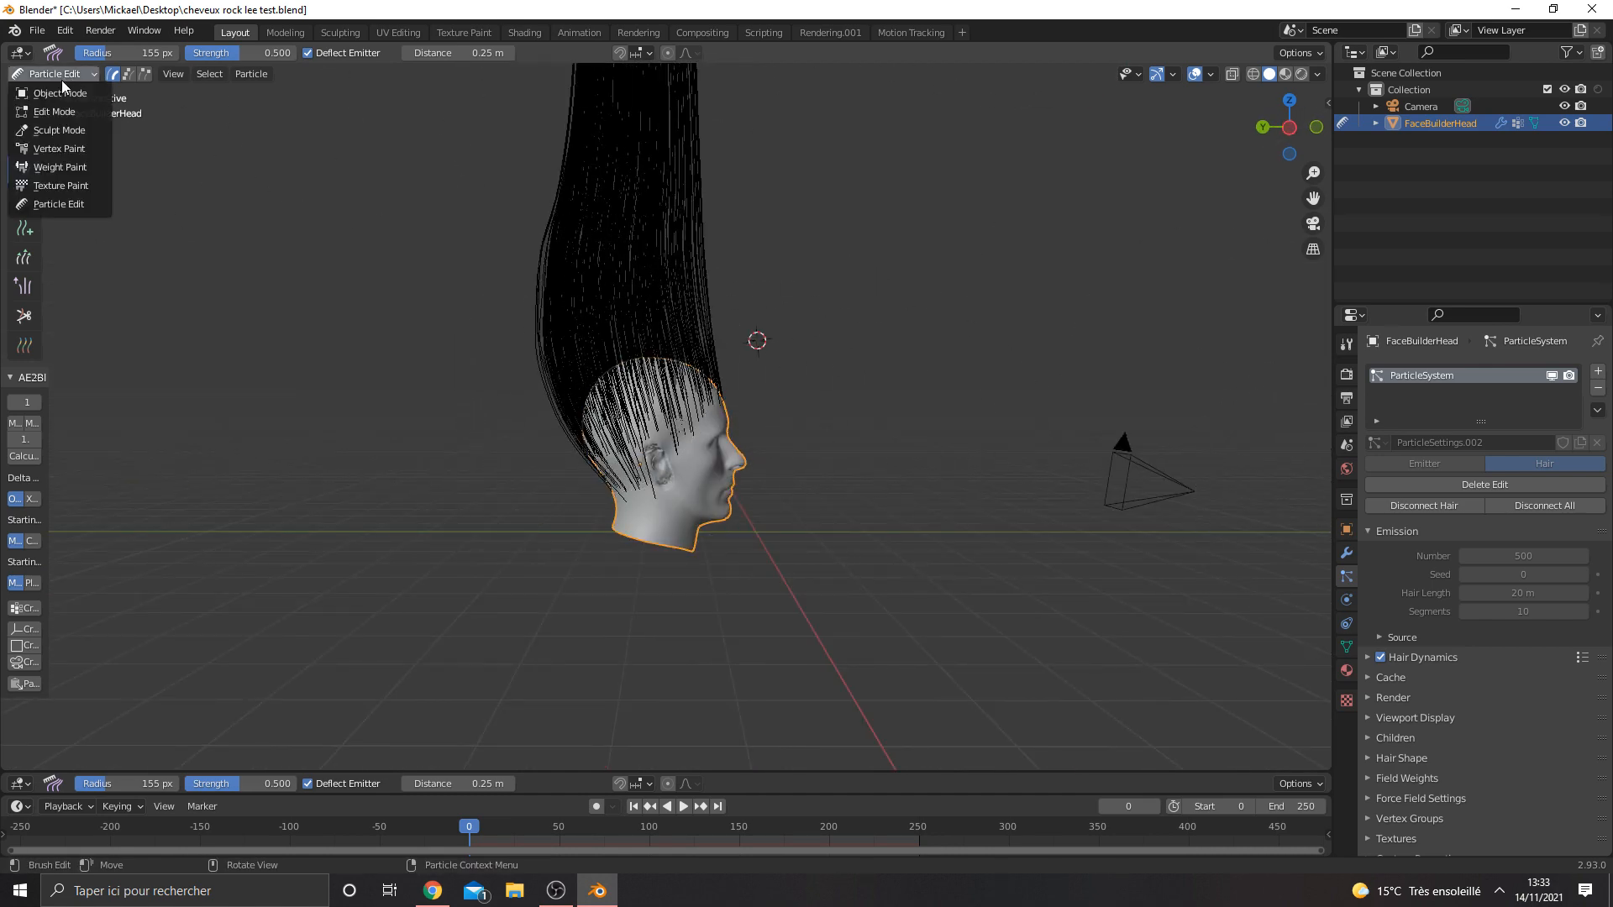
left_click(60, 96)
key("space")
middle_click_drag(657, 766, 781, 493)
Raise the hair's viewport display strand steps to 7.
left_click(1369, 718)
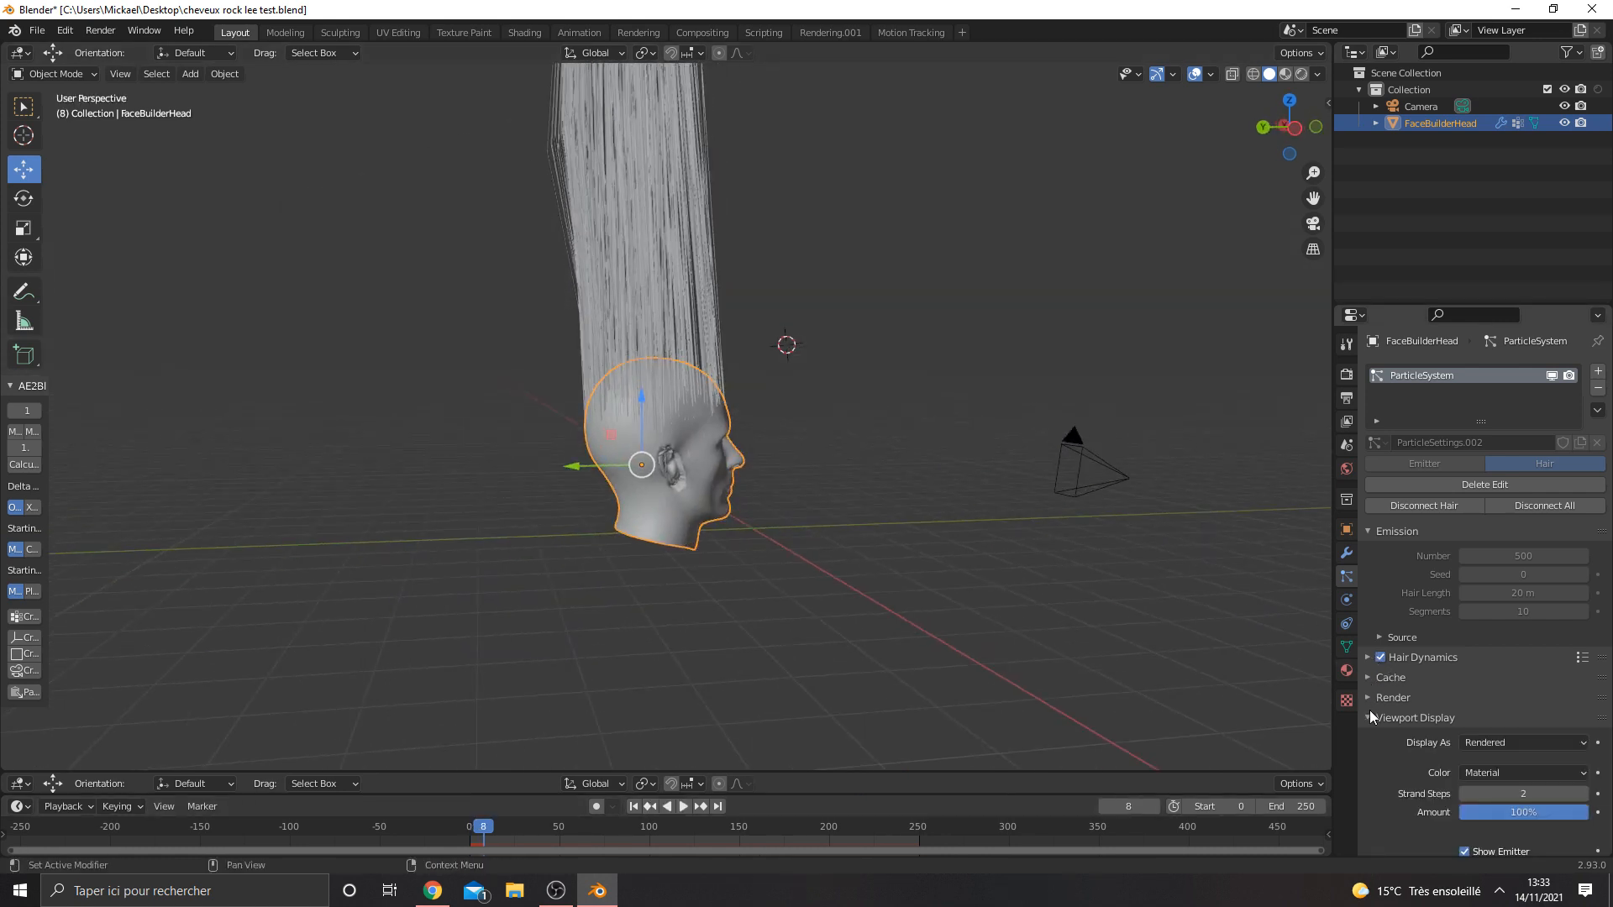
left_click_drag(1524, 794, 1554, 794)
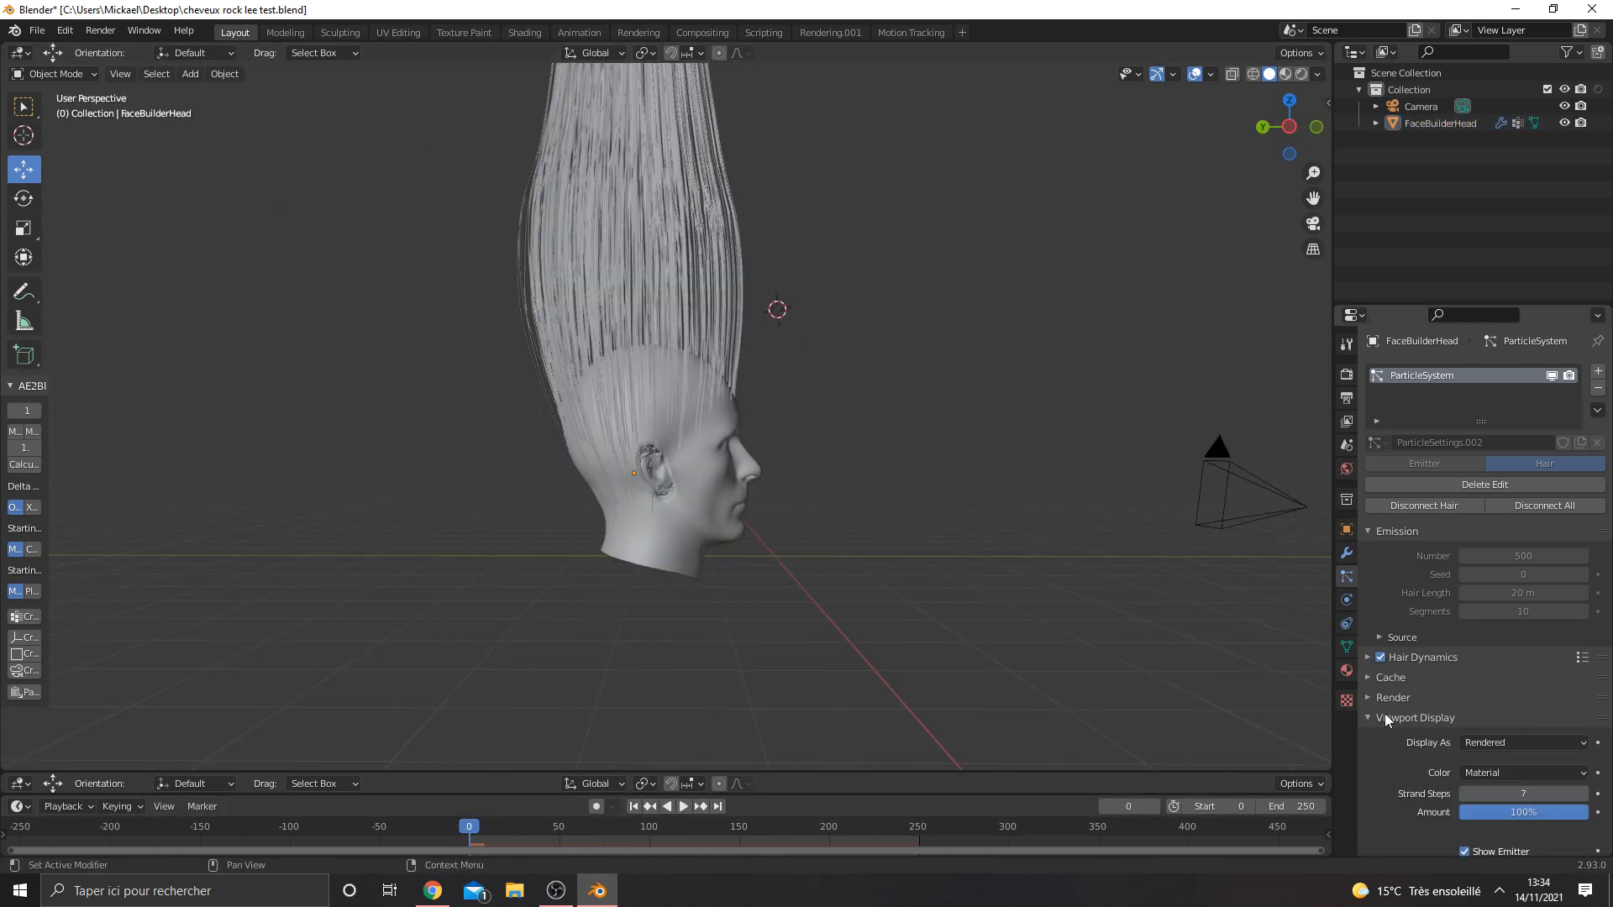
left_click(1384, 718)
Add child hairs to the particle system, trying Simple and settling on Interpolated.
left_click(1376, 740)
left_click(1507, 761)
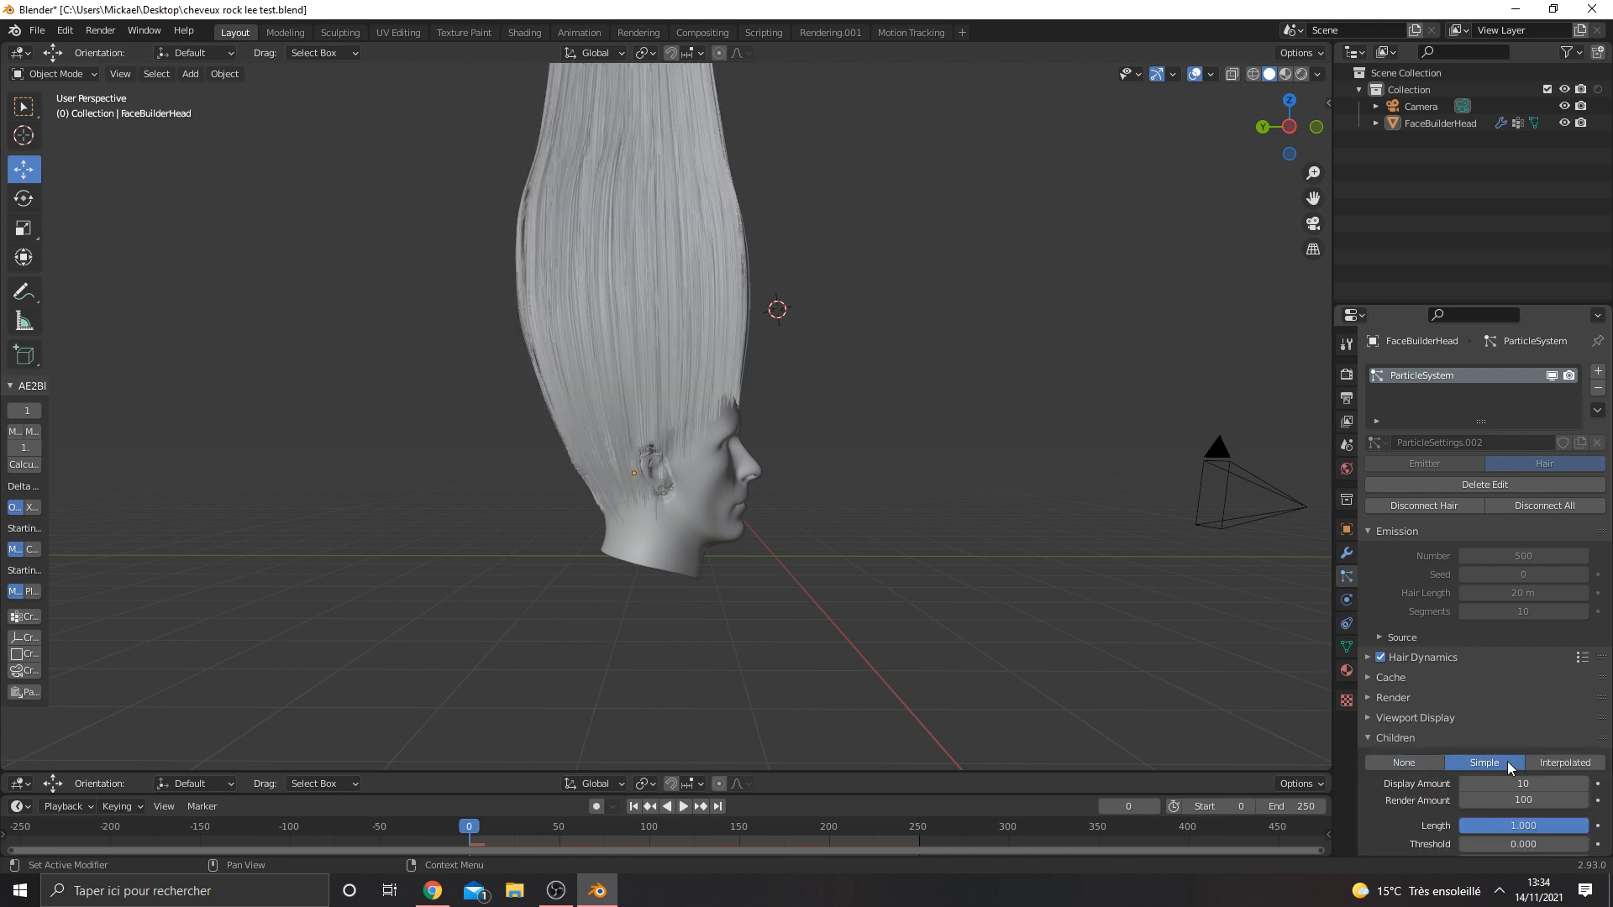
left_click(1555, 768)
middle_click_drag(966, 572, 793, 496)
Examine the child hairs' Kink, Clumping, Parting and Roughness settings.
left_click(1391, 828)
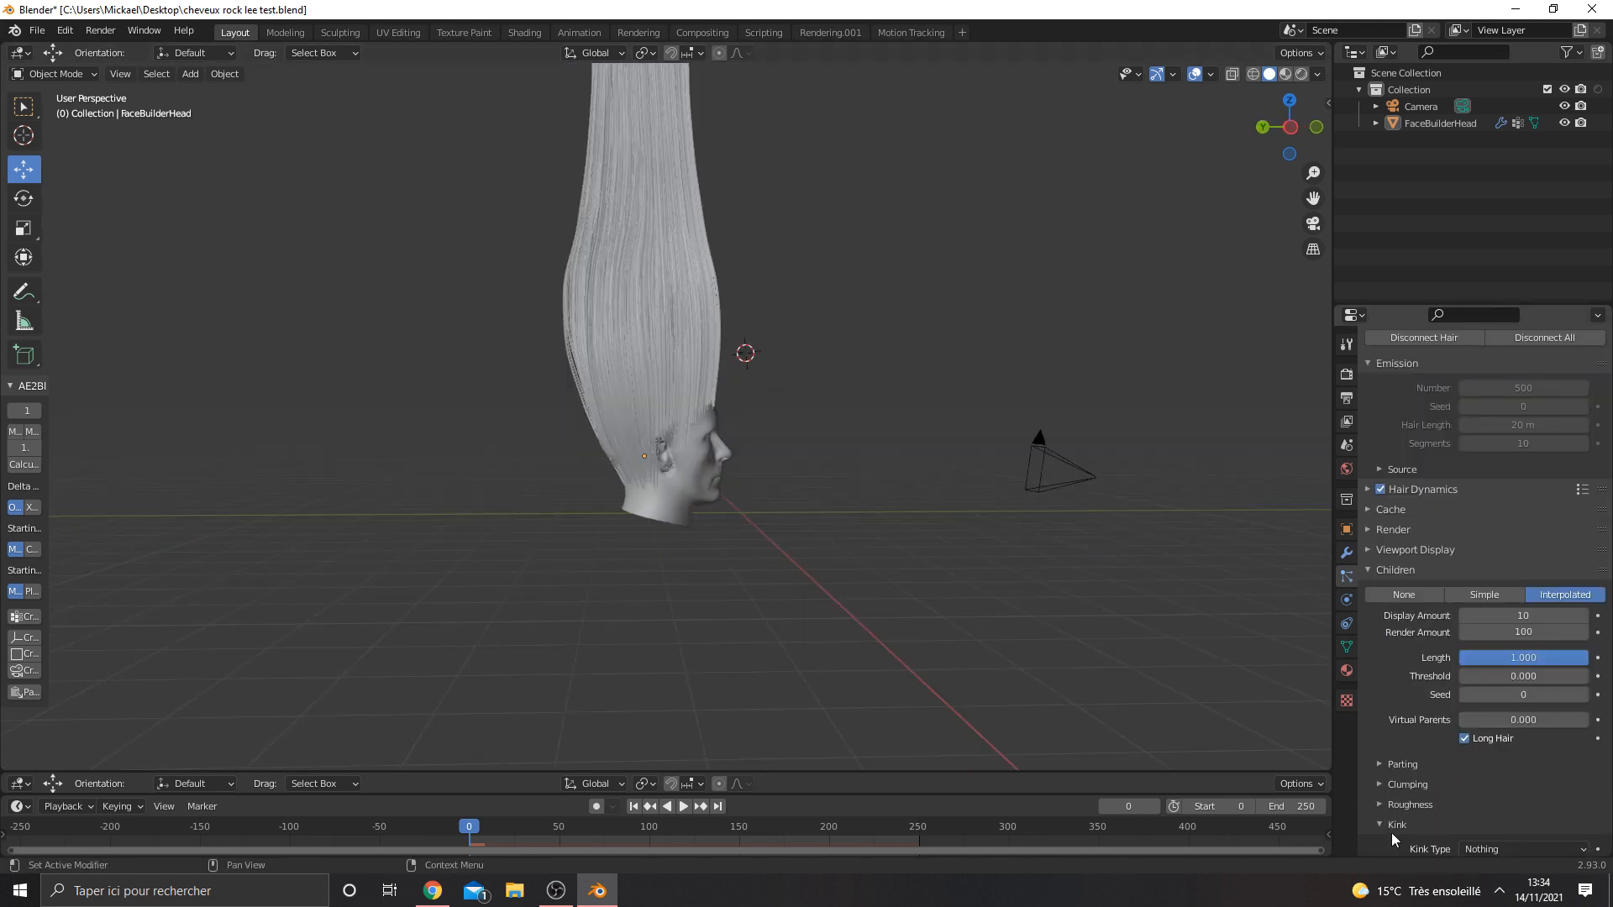
scroll(1391, 830, "down", 1)
left_click(1503, 815)
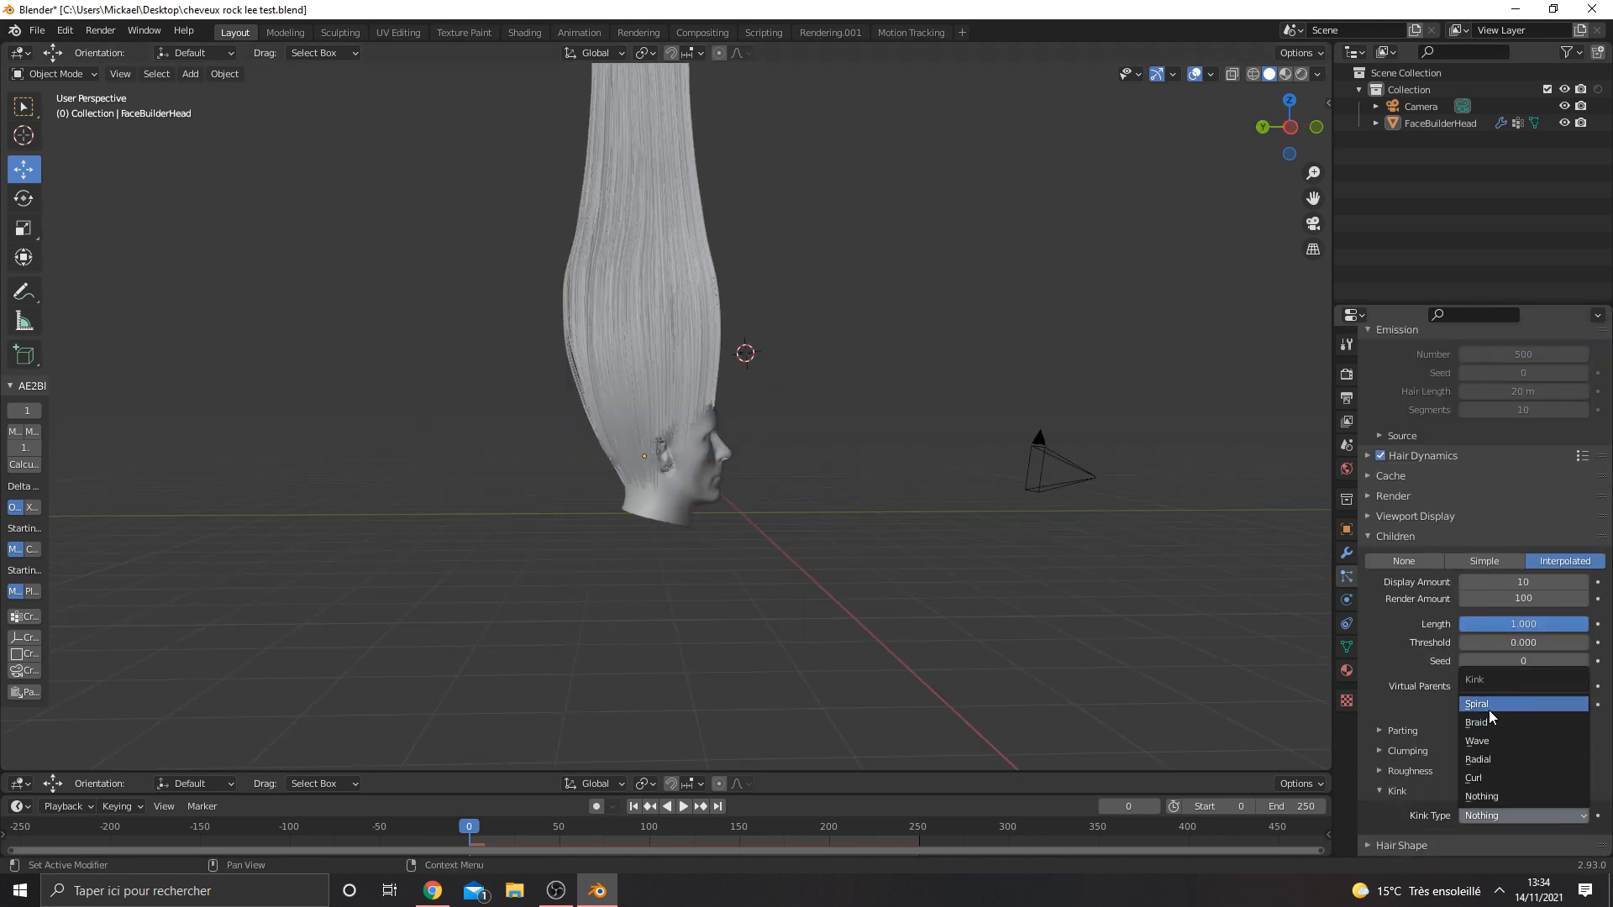
left_click(1487, 759)
left_click(1383, 794)
left_click(1386, 754)
left_click(1380, 750)
left_click(1402, 731)
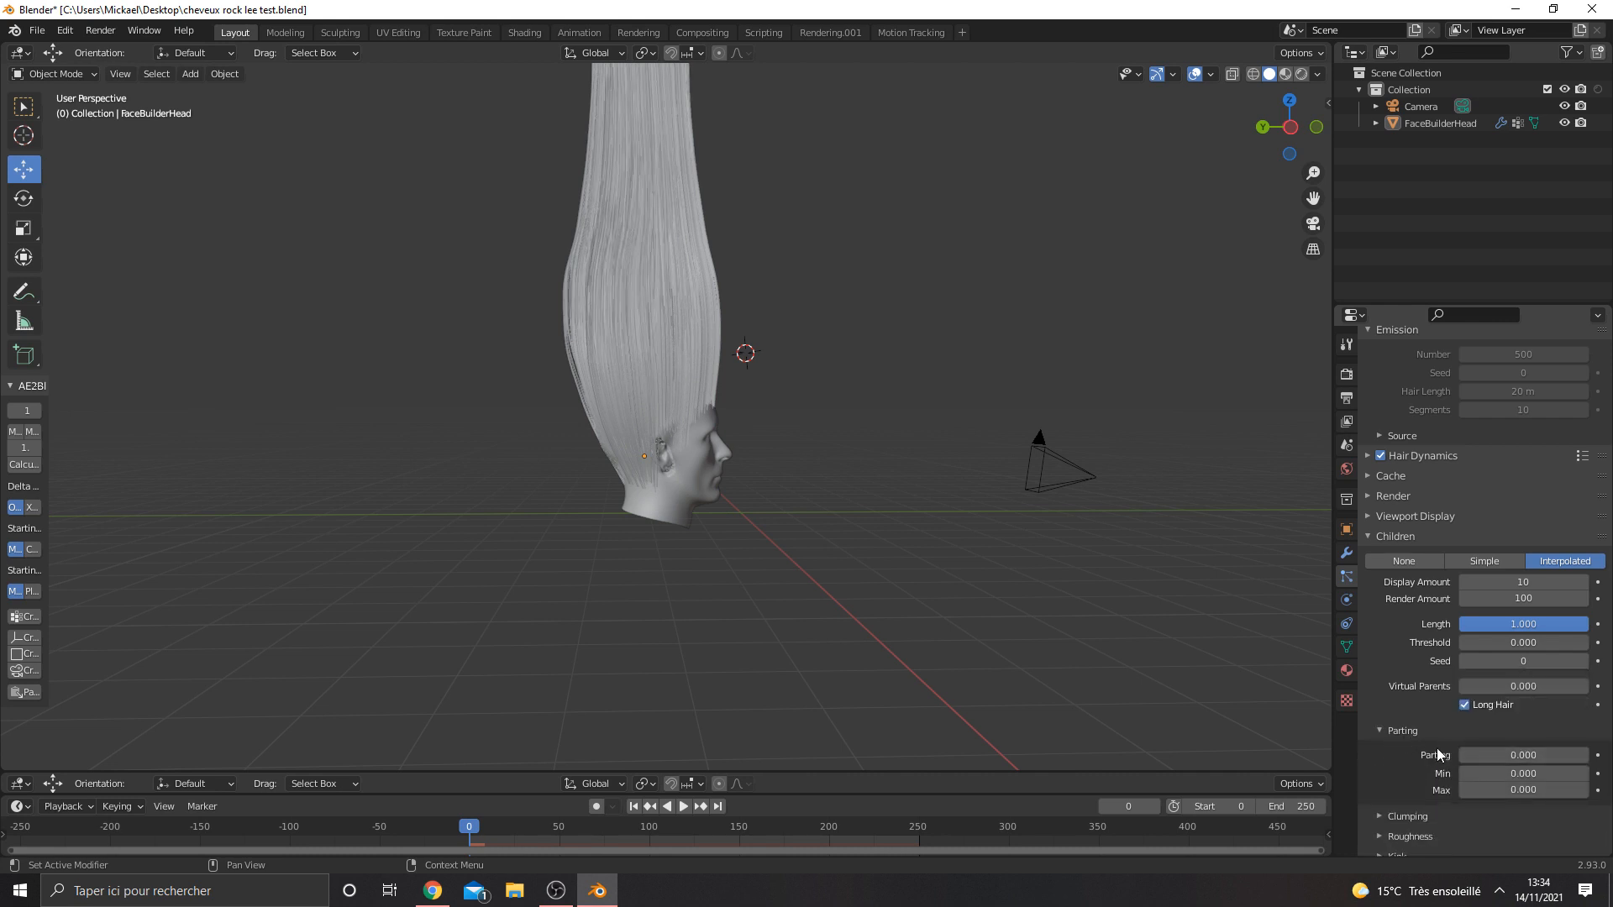
left_click(1398, 733)
left_click(1380, 770)
mouse_move(1497, 814)
left_mouse_down()
mouse_move(1567, 814)
mouse_move(1524, 814)
left_mouse_up()
left_click(1381, 771)
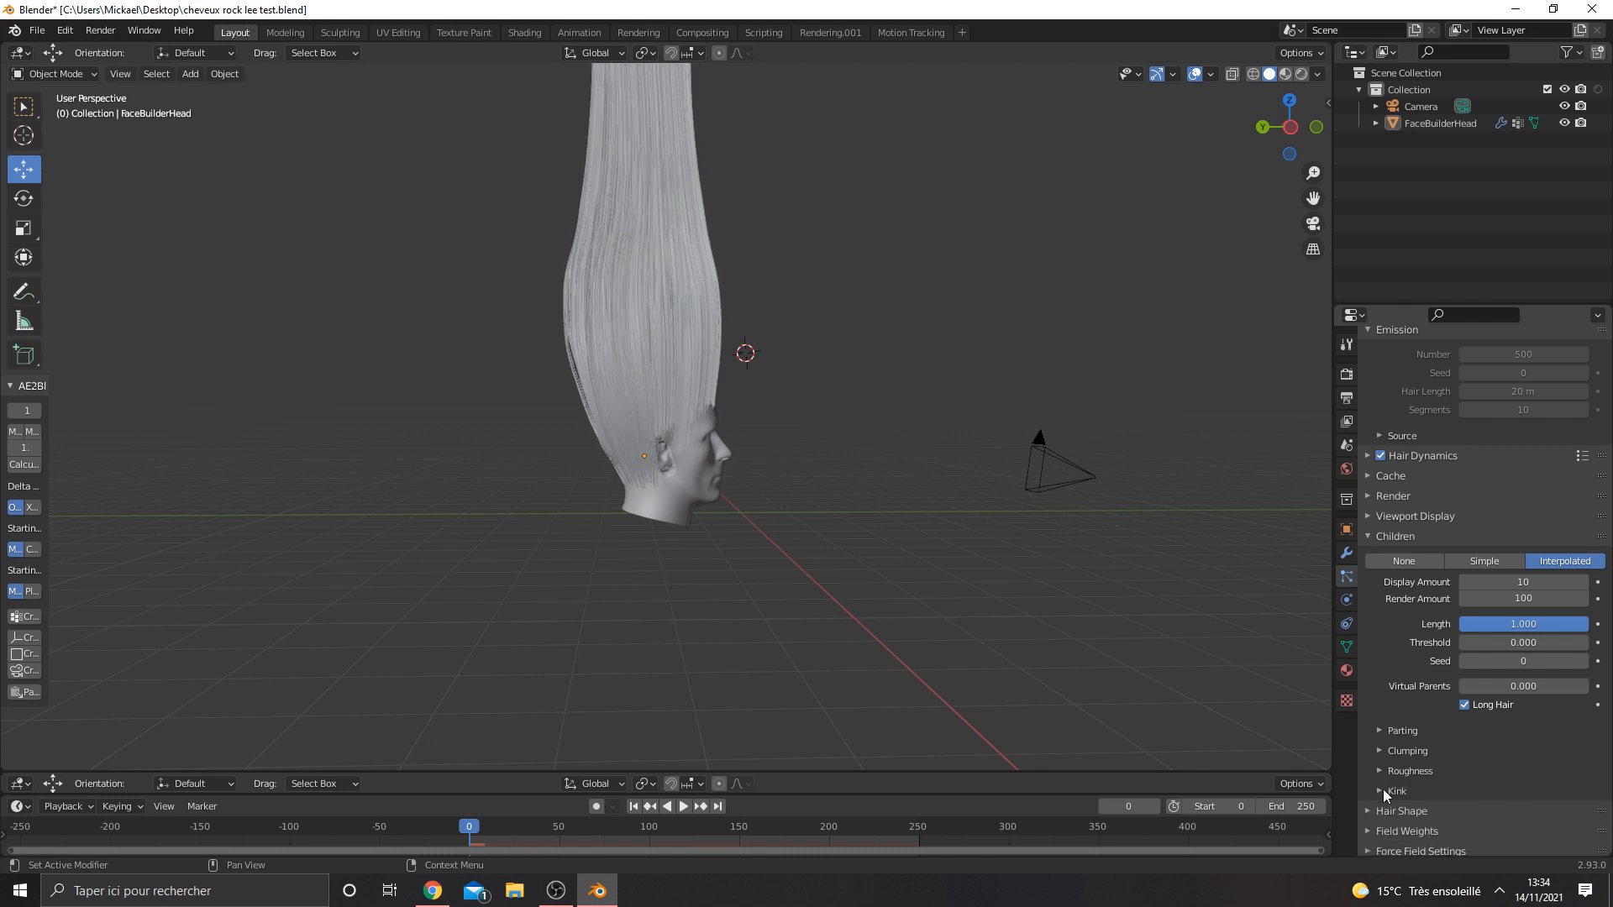
Set the root and tip diameters of the strands in the Hair Shape settings.
scroll(1384, 794, "down", 1)
left_click(1380, 777)
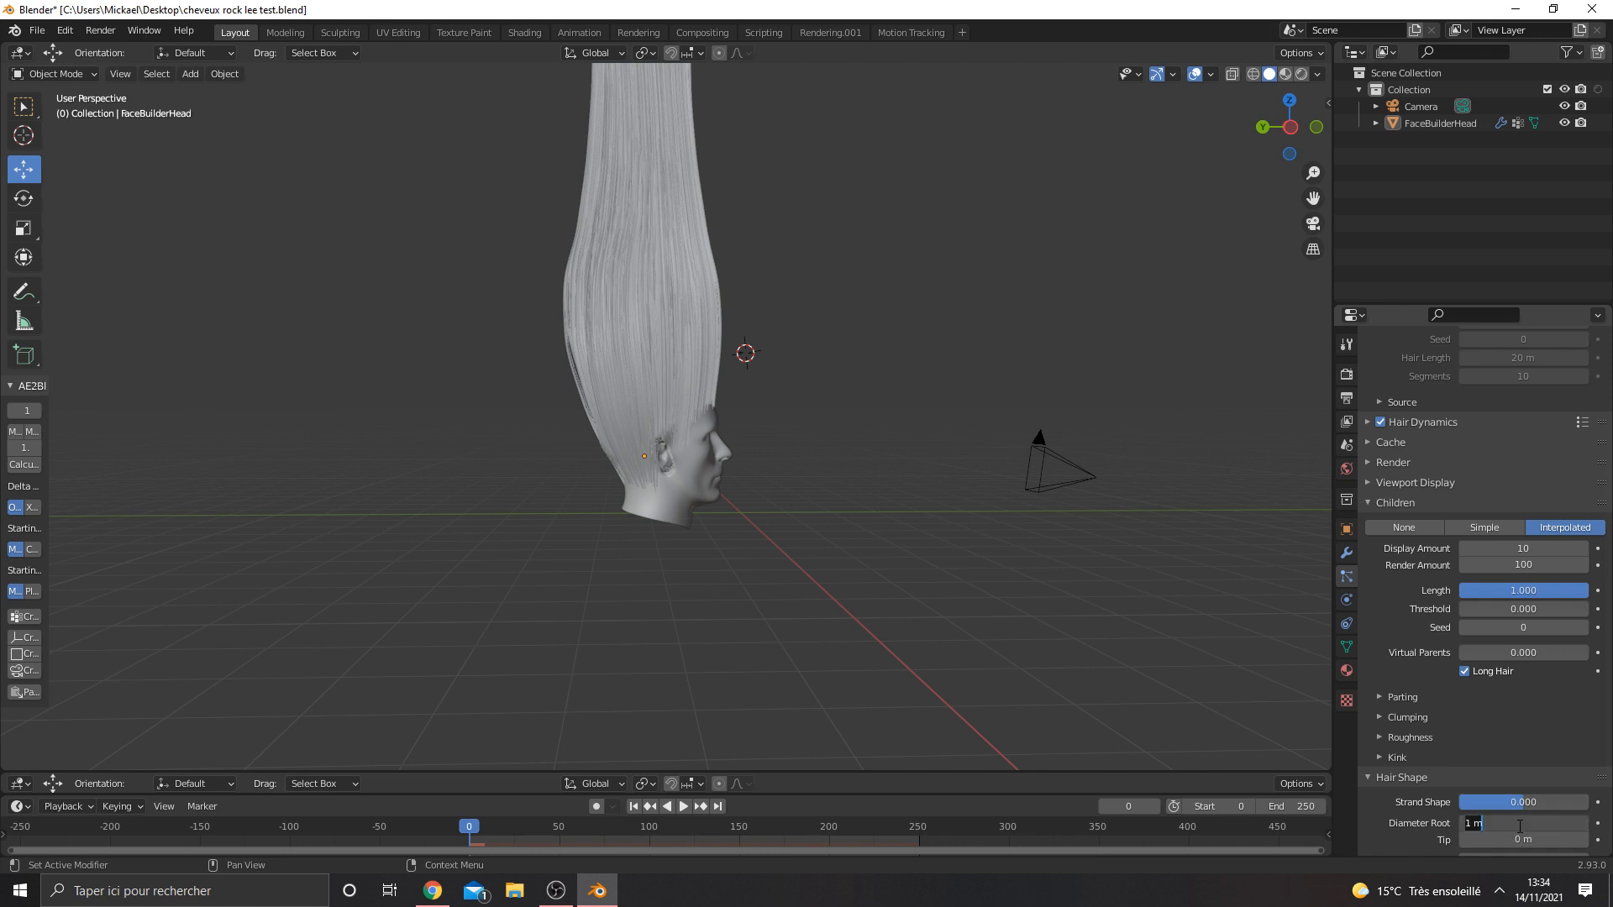
key("Return")
left_click(1525, 844)
type("0.0")
key("Return")
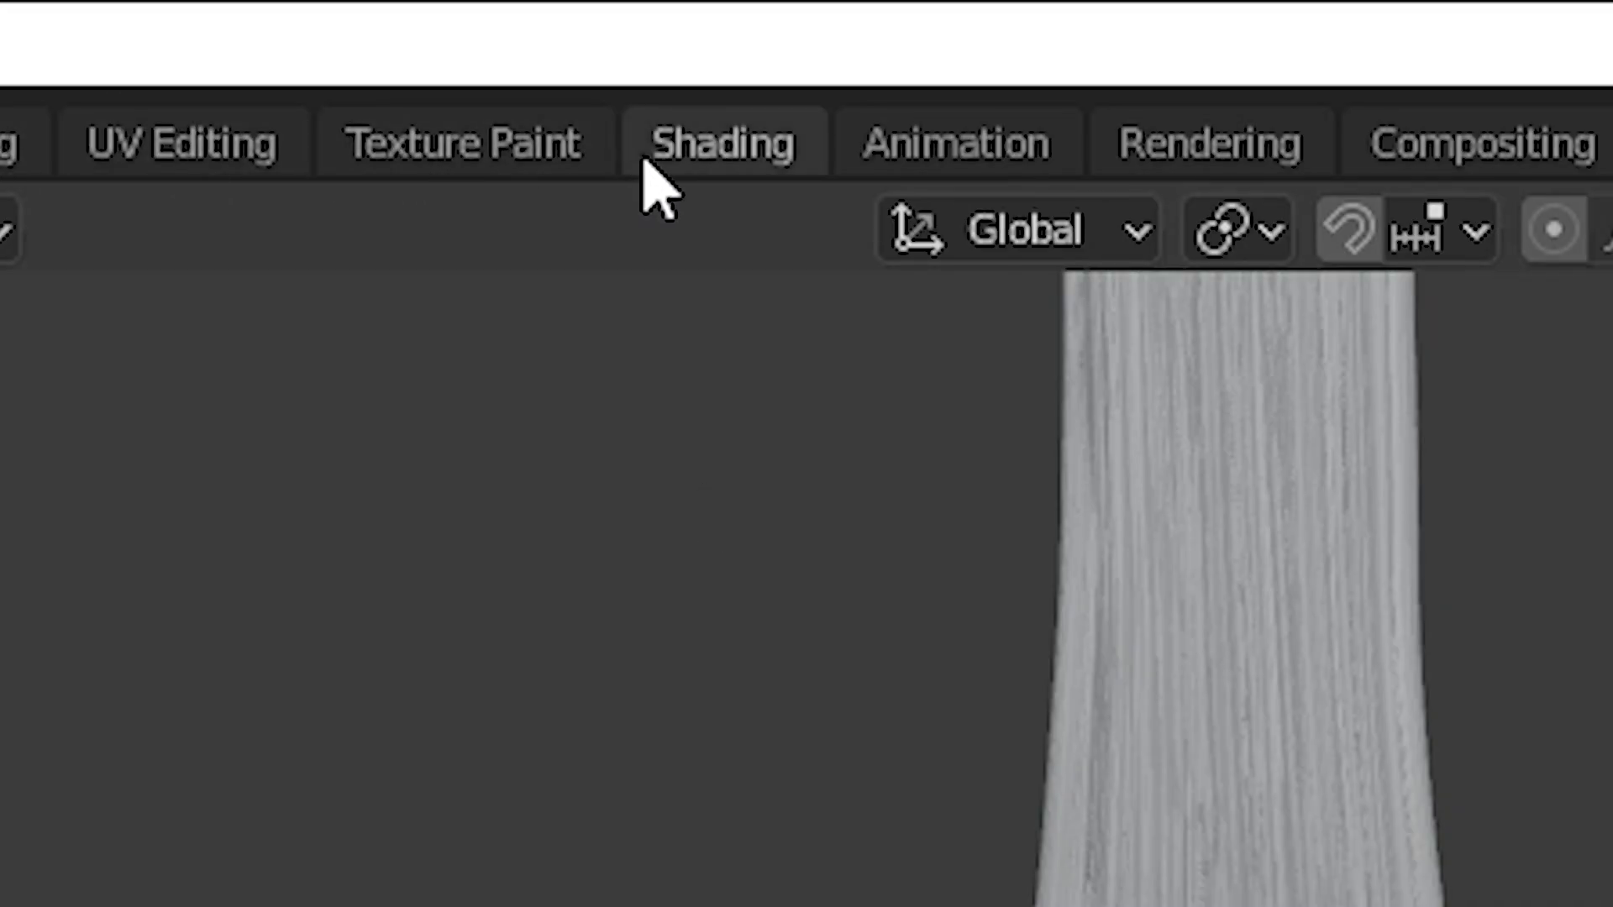
Switch to the Shading workspace and set the render engine to Cycles with GPU Compute as the device.
left_click(510, 35)
left_click(1517, 253)
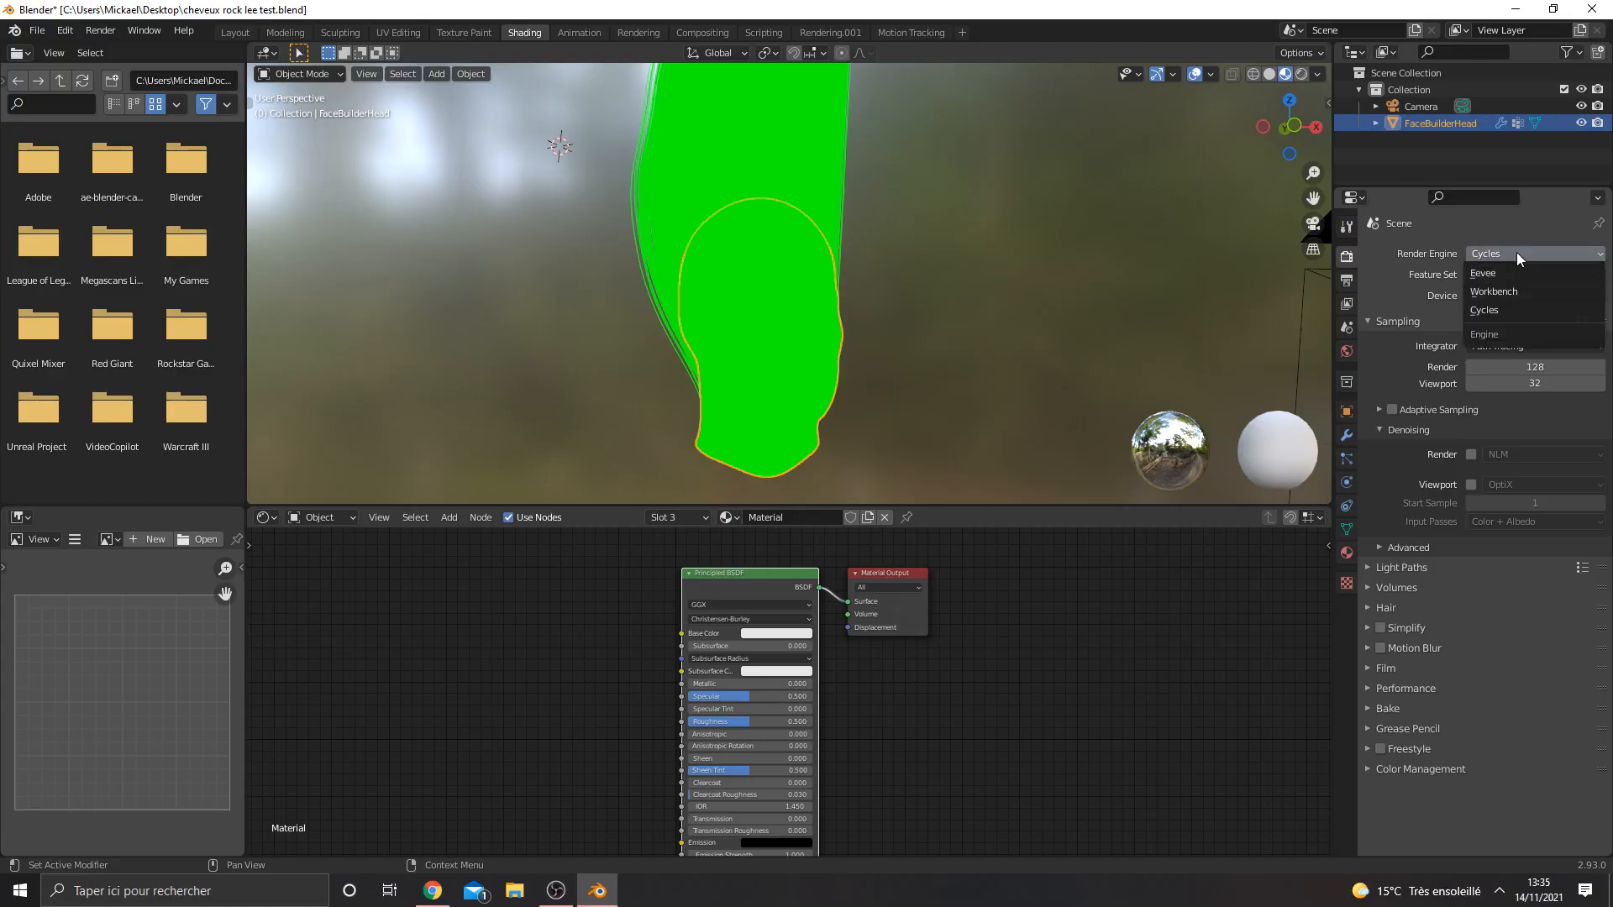
left_click(1475, 312)
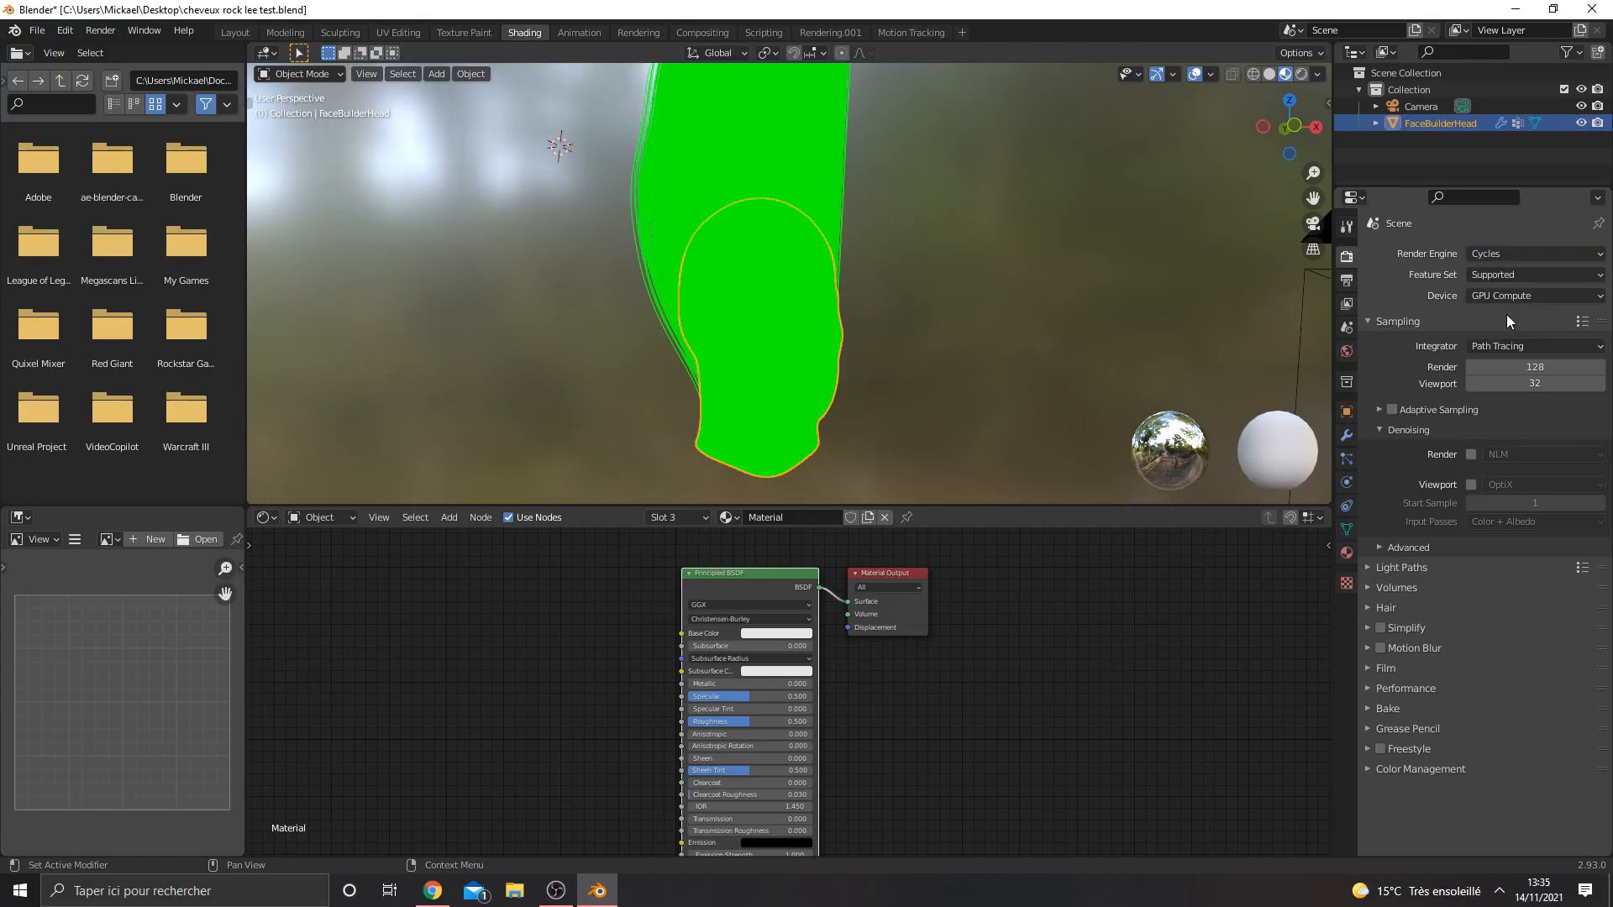
left_click(1510, 294)
left_click(1503, 332)
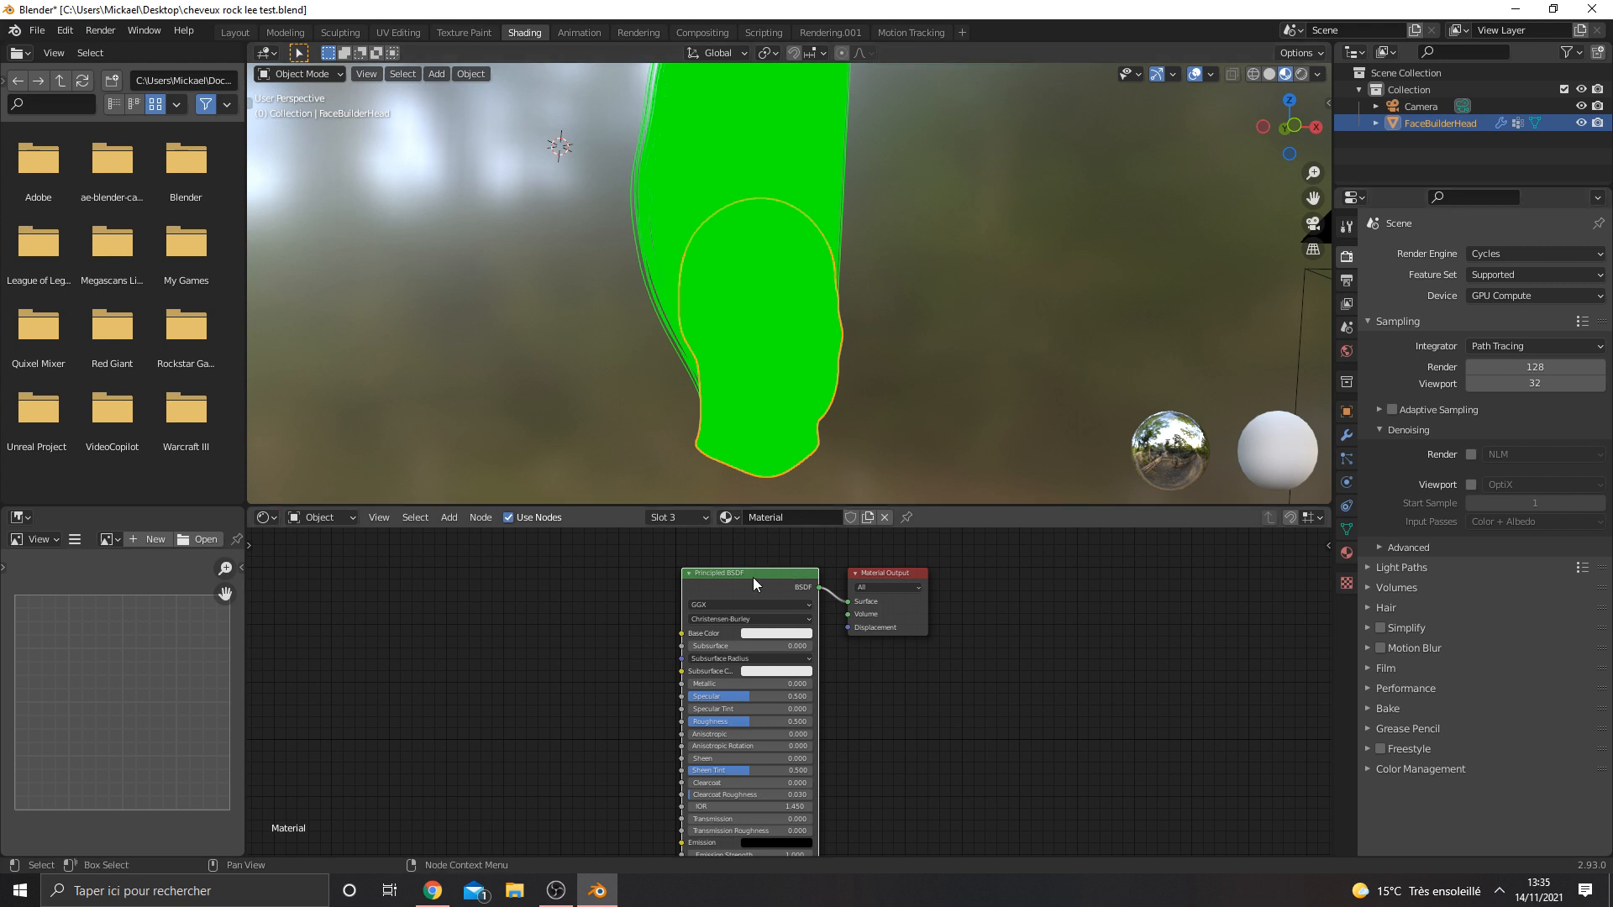
Replace the material's Principled BSDF node with a Principled Hair BSDF and connect it to the Material Output.
key("x")
left_click(471, 537)
type("hair")
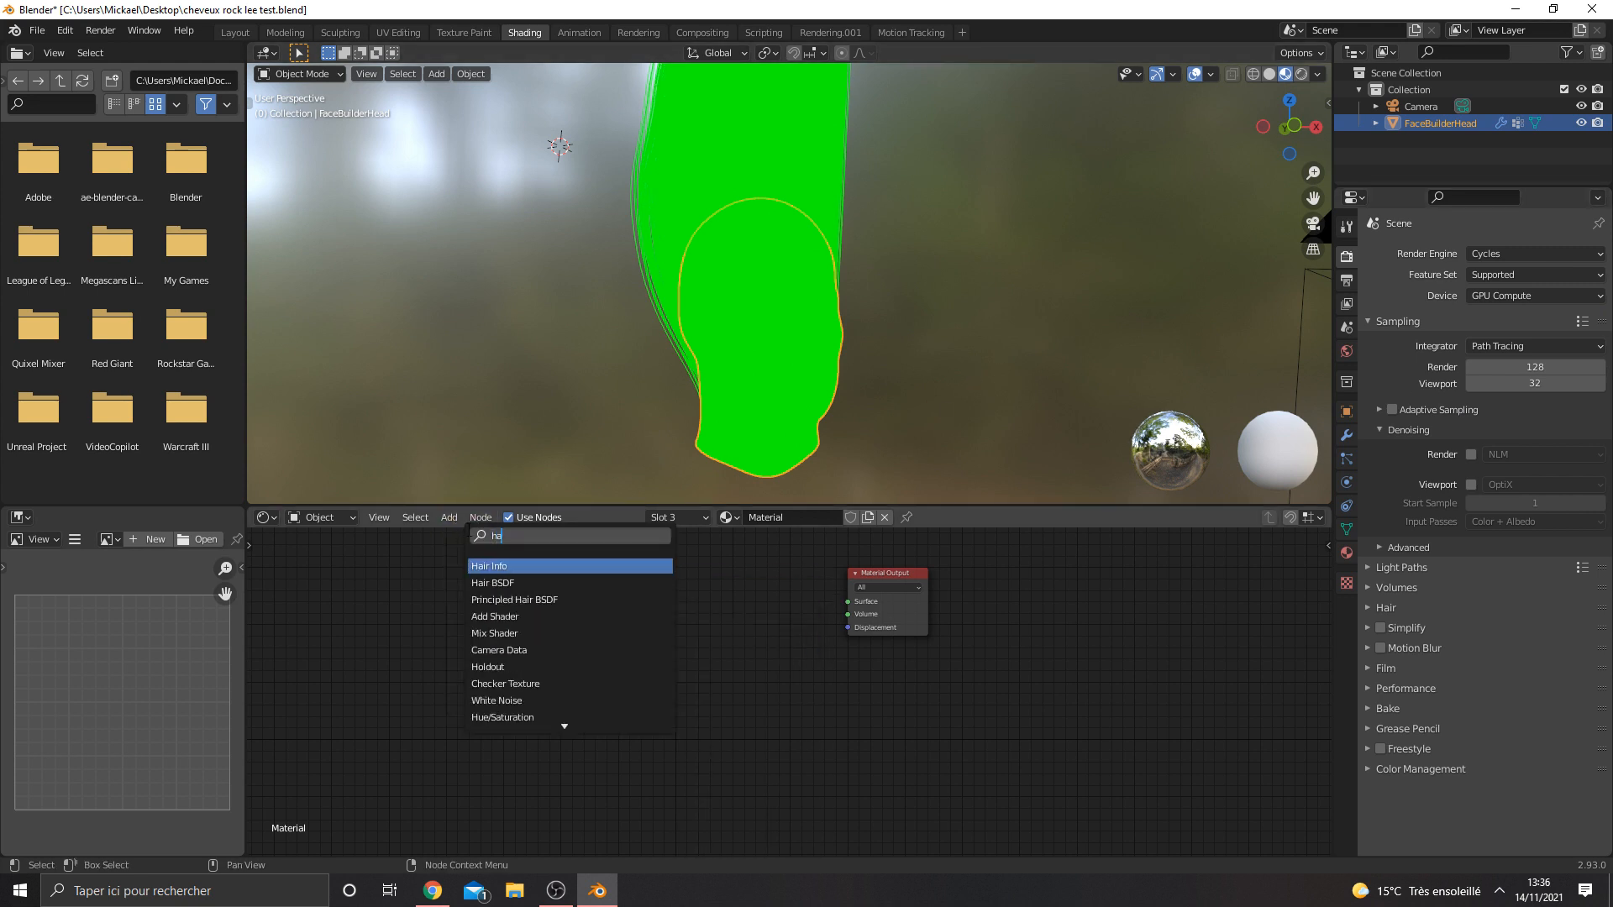
left_click(504, 600)
left_click(631, 640)
mouse_move(732, 597)
left_mouse_down()
mouse_move(857, 612)
mouse_move(746, 606)
left_mouse_up()
left_click(683, 635)
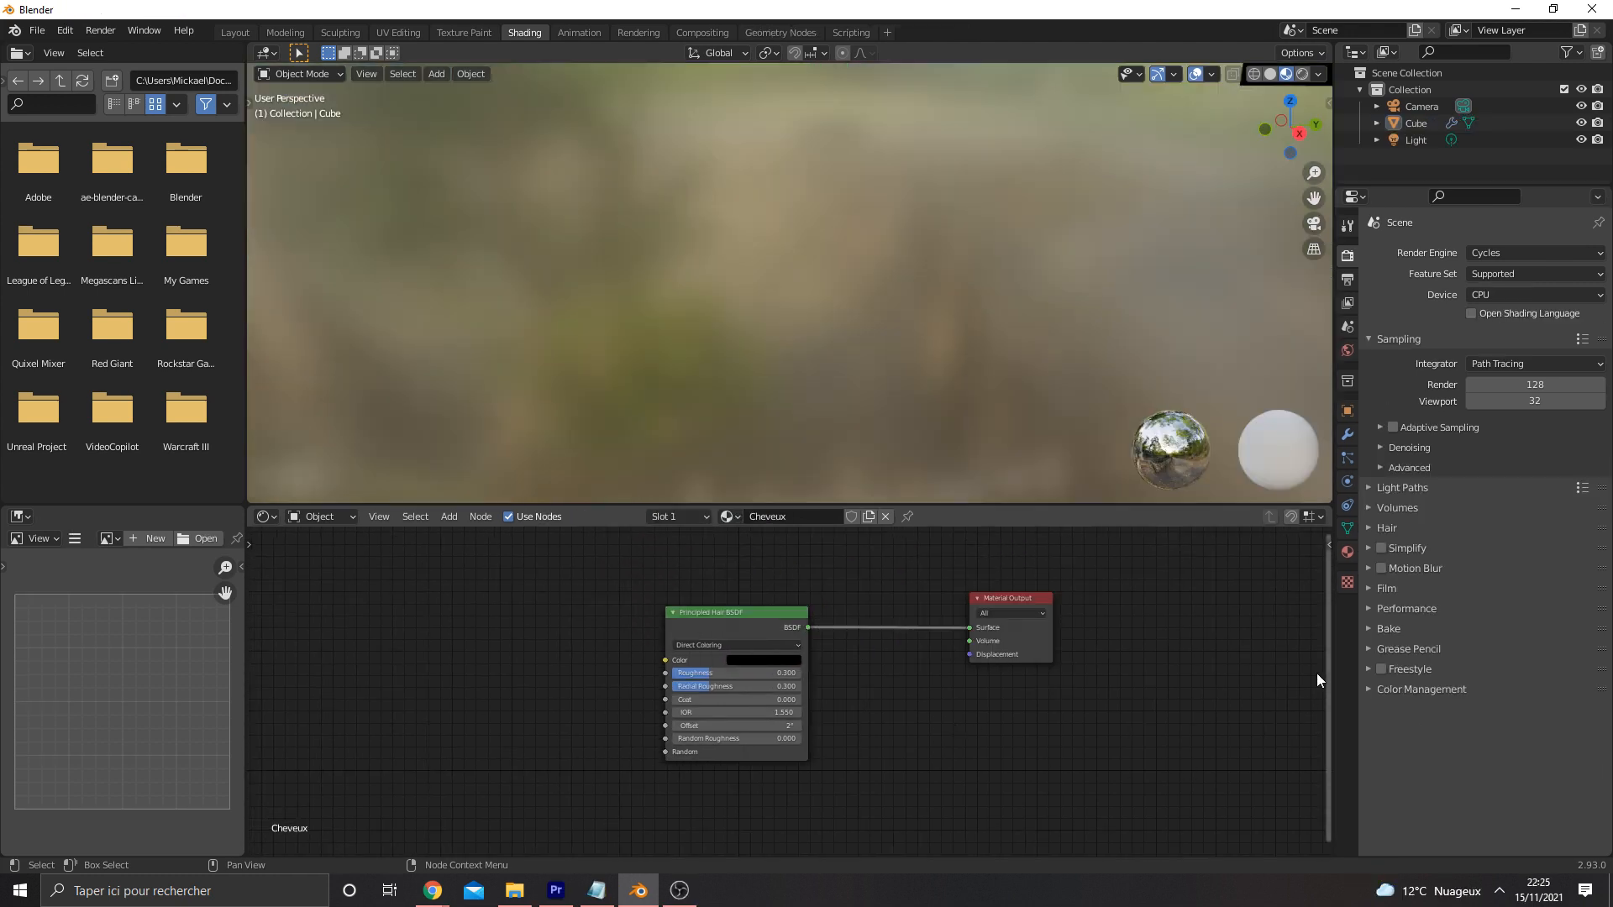
Add a second material slot to the cube with a new material, space out its nodes, and name the material Couleur Tête.
left_click(1348, 552)
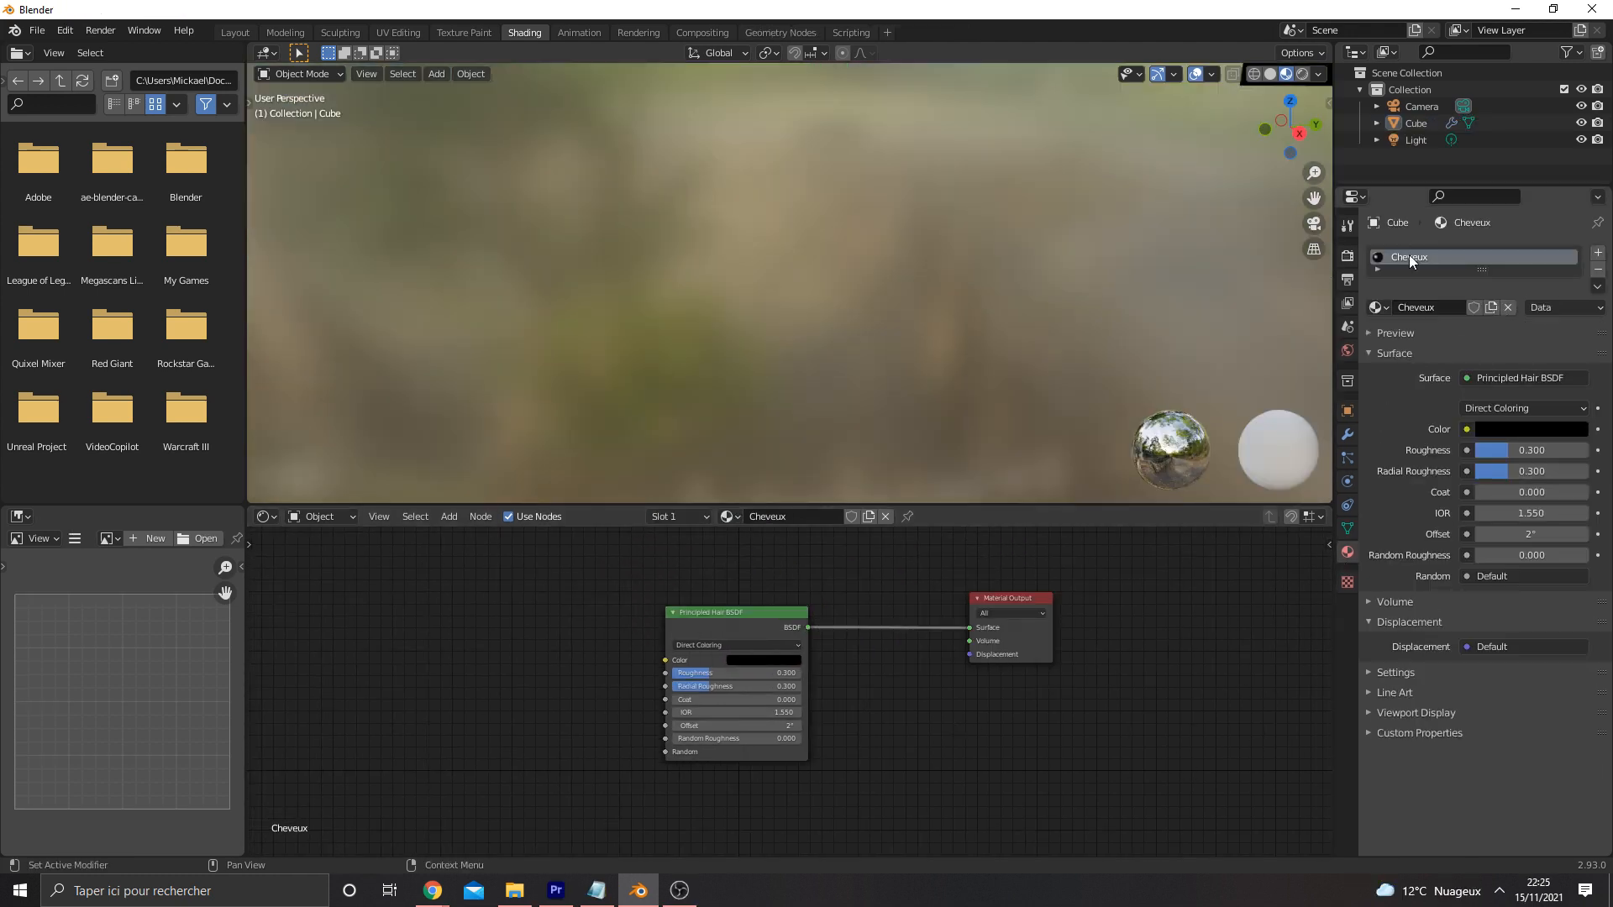
left_click(1601, 254)
left_click(826, 516)
left_click_drag(816, 597, 697, 567)
left_click_drag(834, 575, 922, 609)
left_click(723, 669)
left_click(702, 512)
left_click(798, 521)
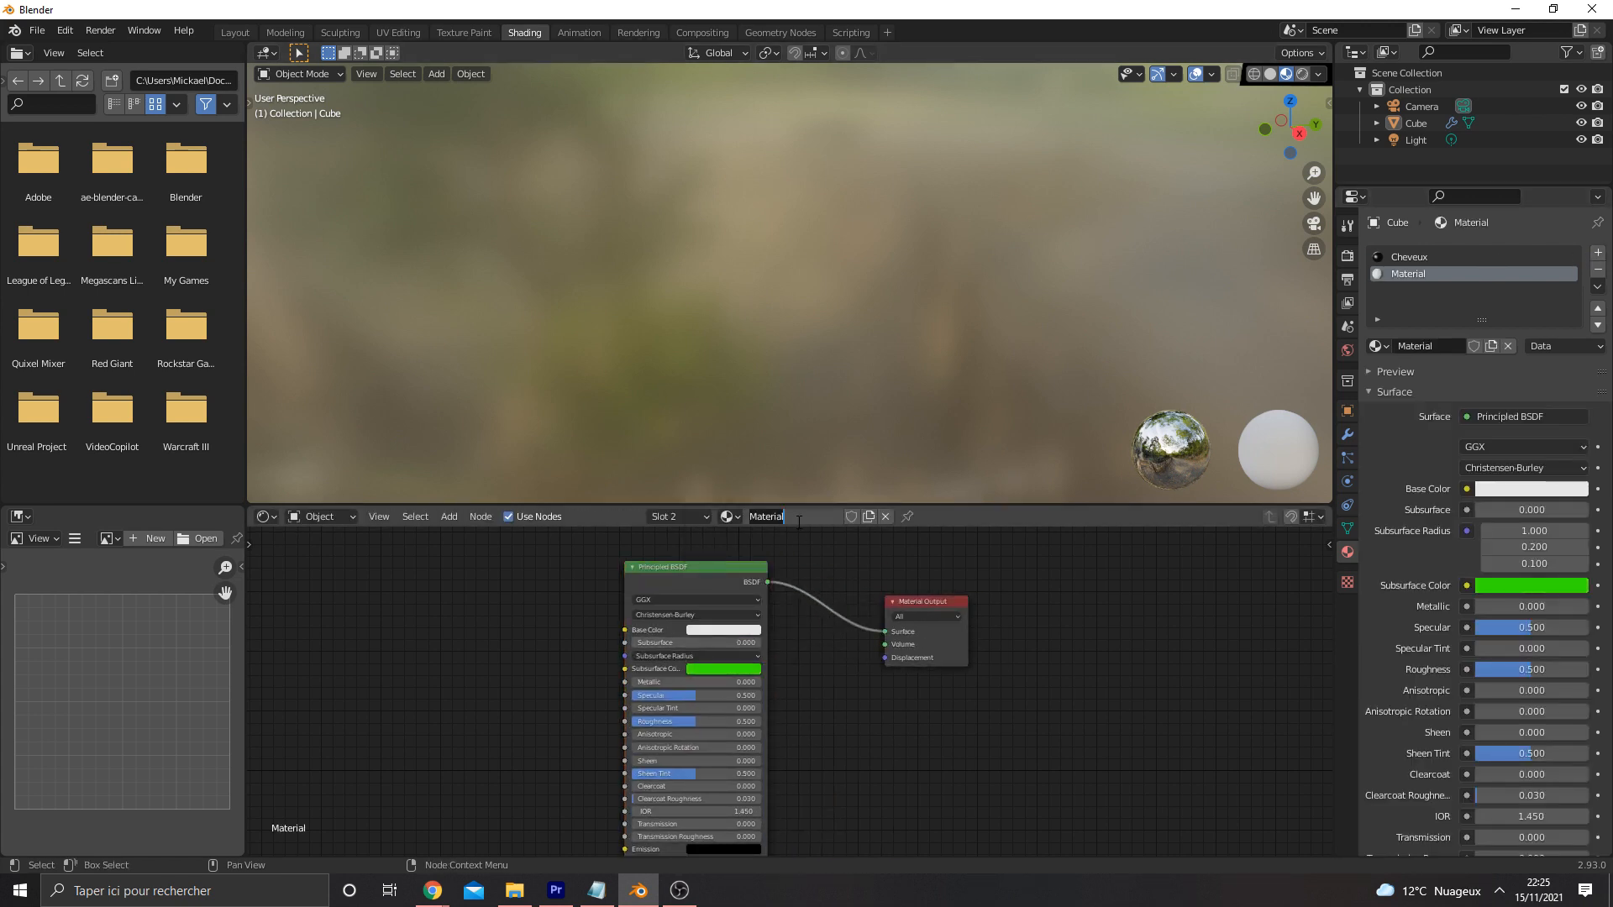
type("Couleur Tête")
key("Return")
Choose the material of the hair strands in the particle system's Render settings.
left_click(1347, 458)
left_click(1395, 619)
left_click(1521, 703)
left_click(1509, 721)
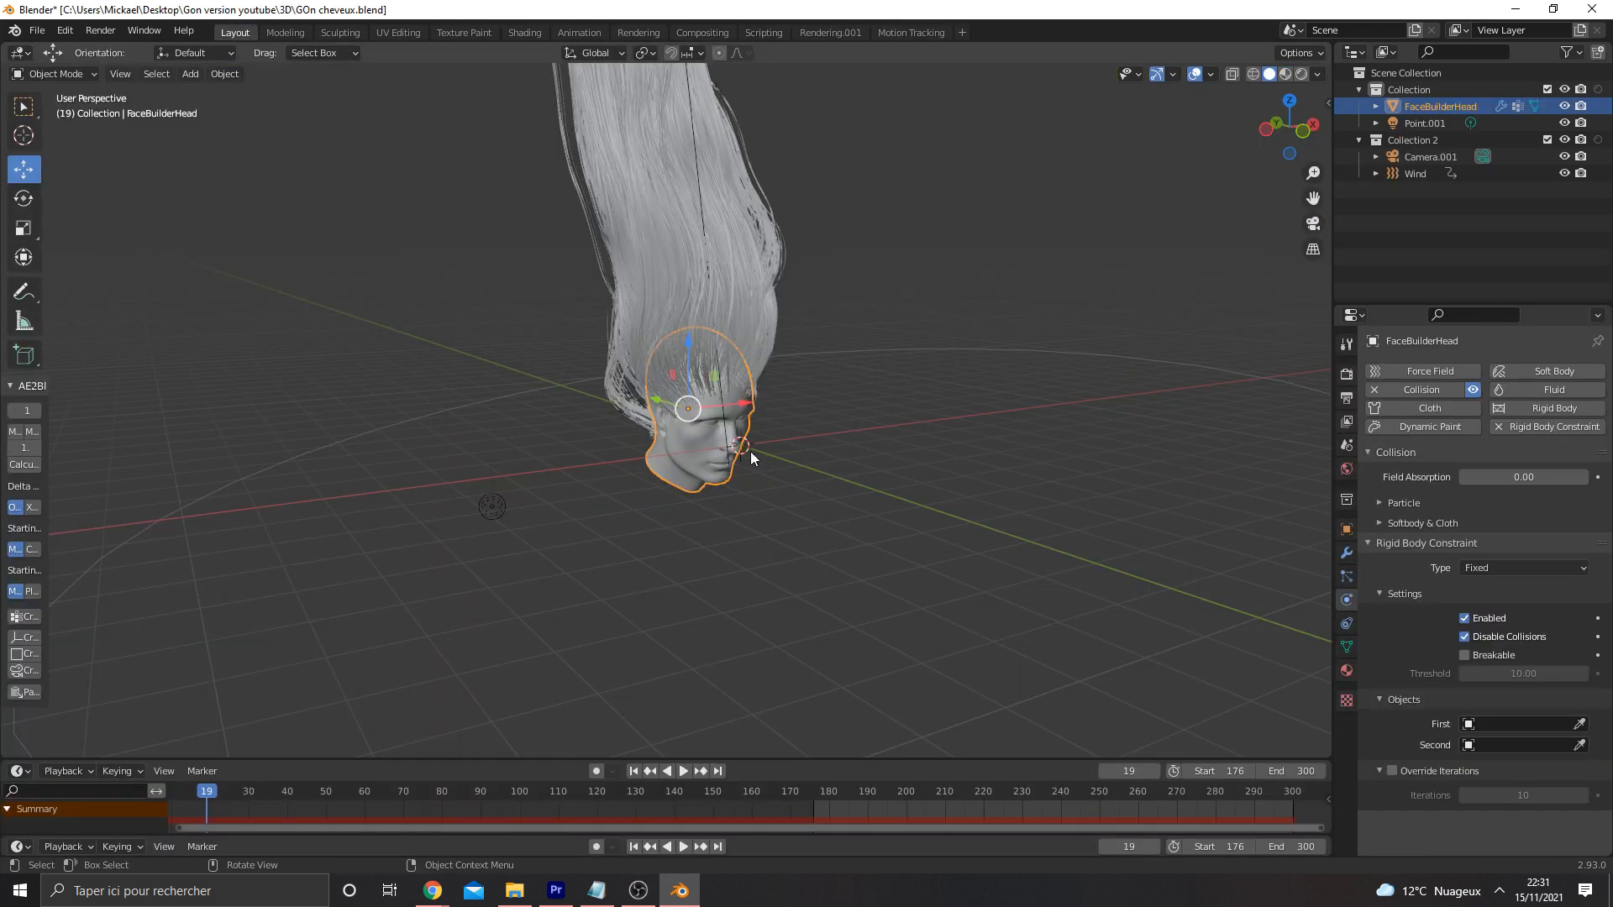
Examine the surface shader of the head's Tête texture material.
left_click(1347, 671)
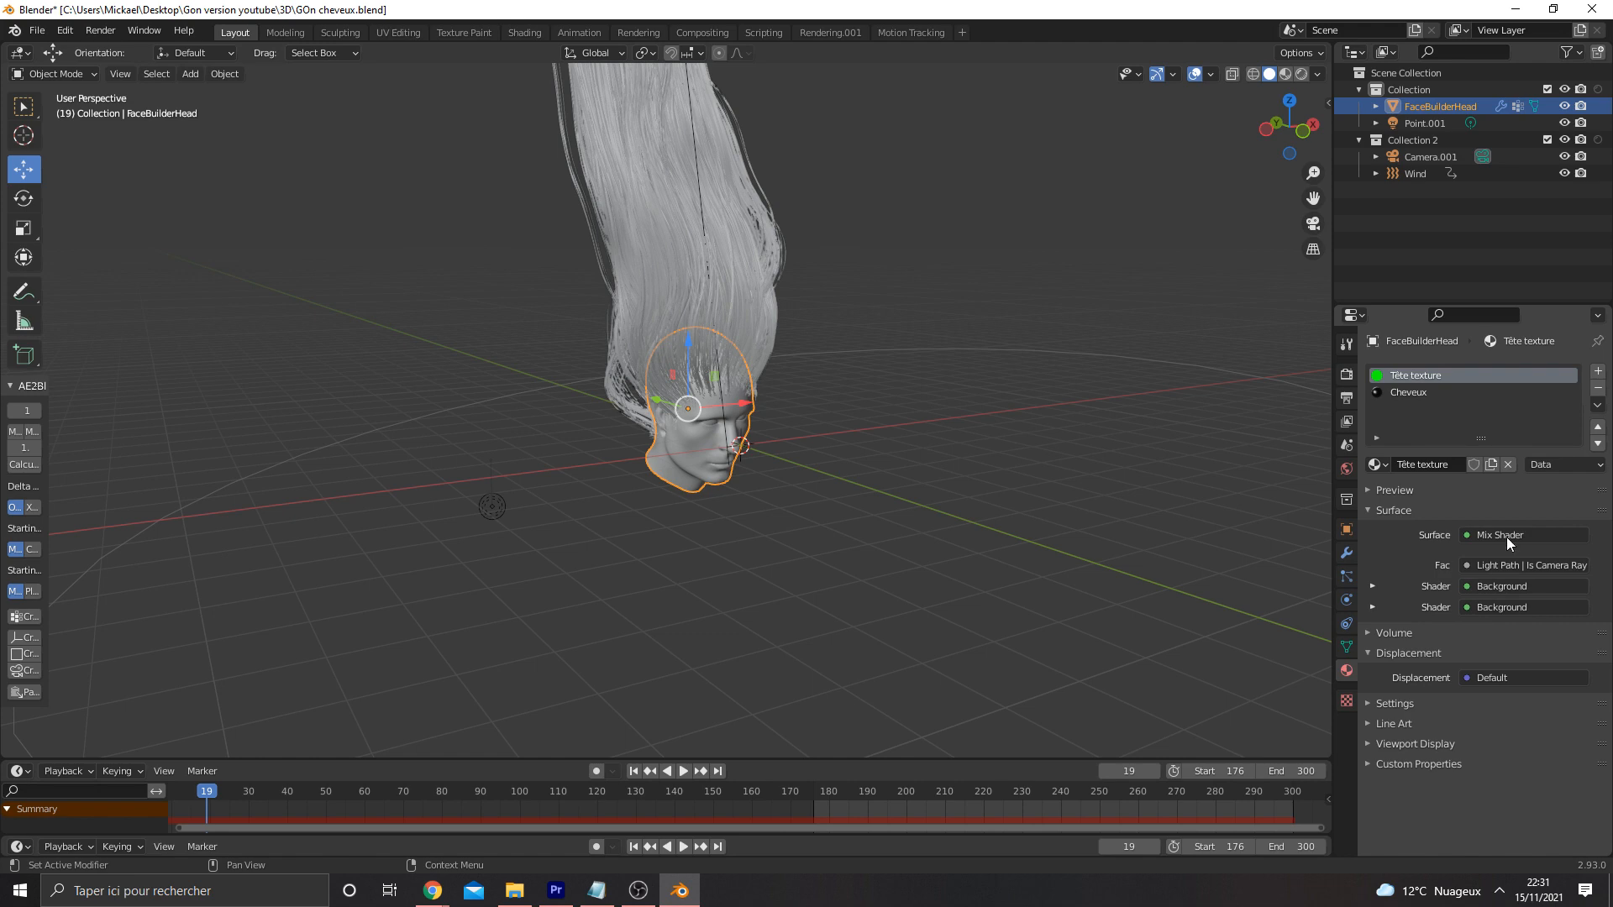
left_click(1378, 464)
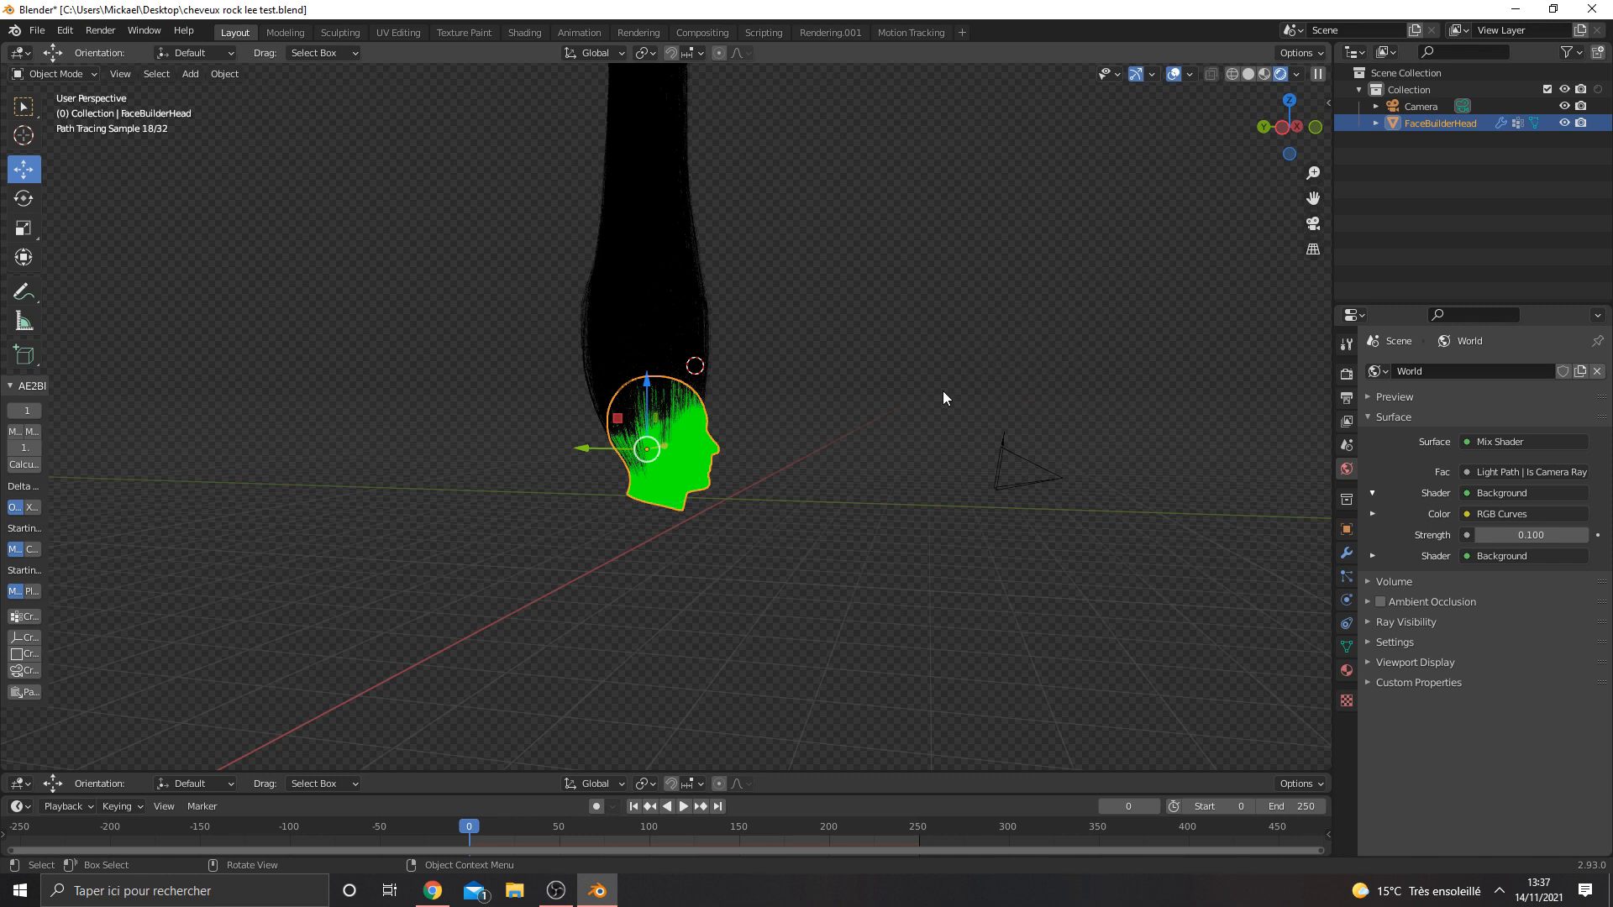
Add a Sun light and move it along the Y axis to stand in front of the face.
middle_click_drag(940, 393, 788, 351)
left_click(189, 74)
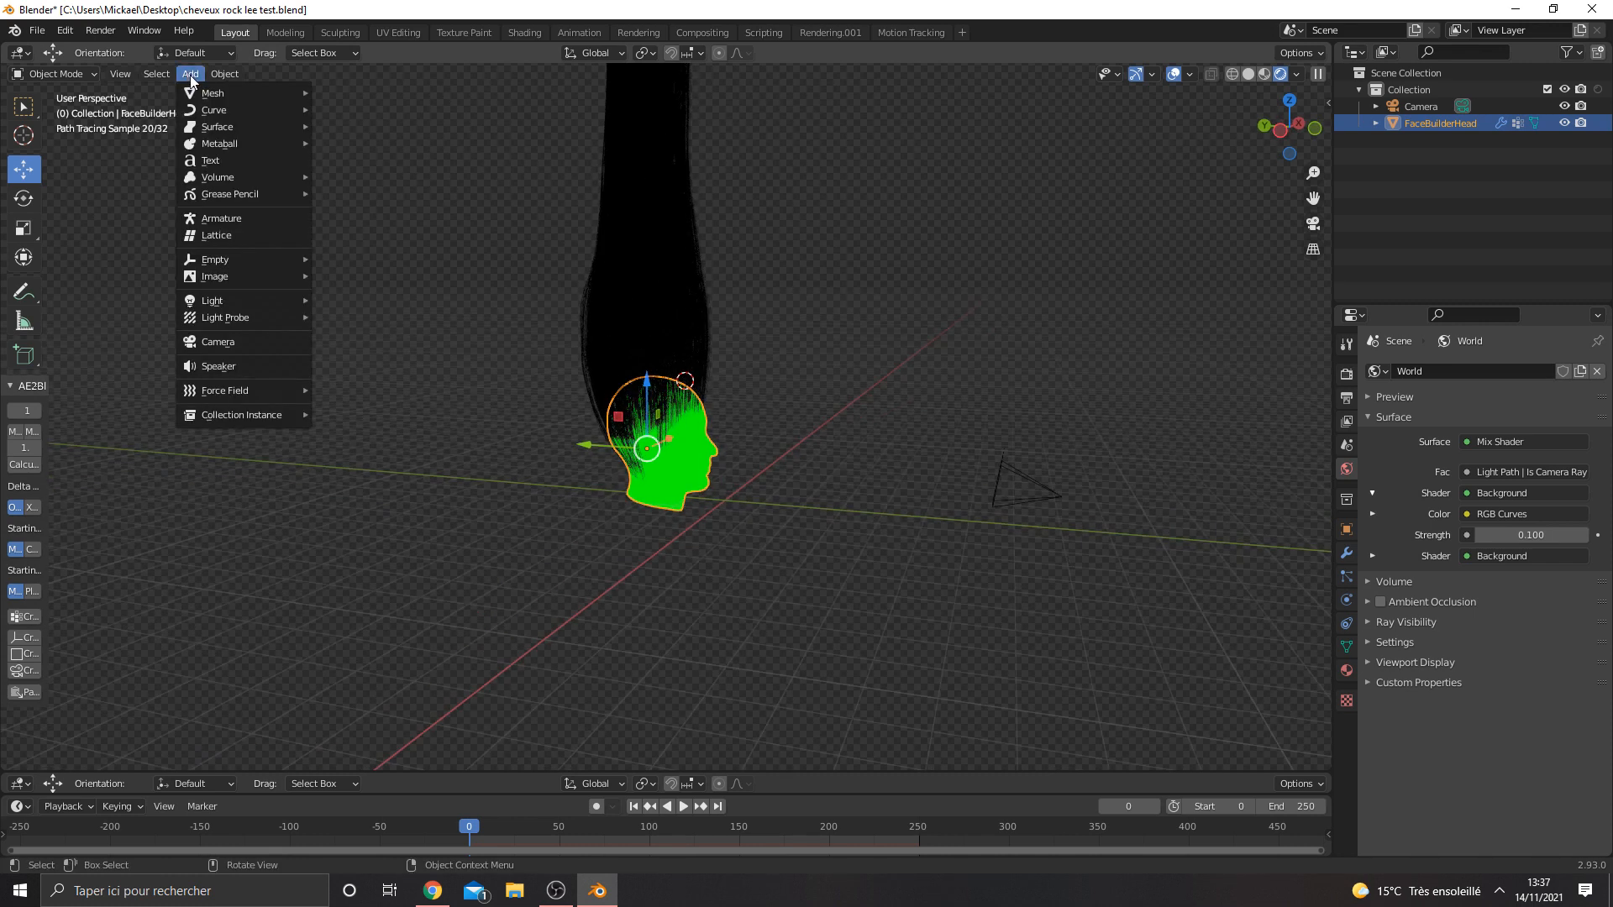
mouse_move(212, 94)
mouse_move(284, 302)
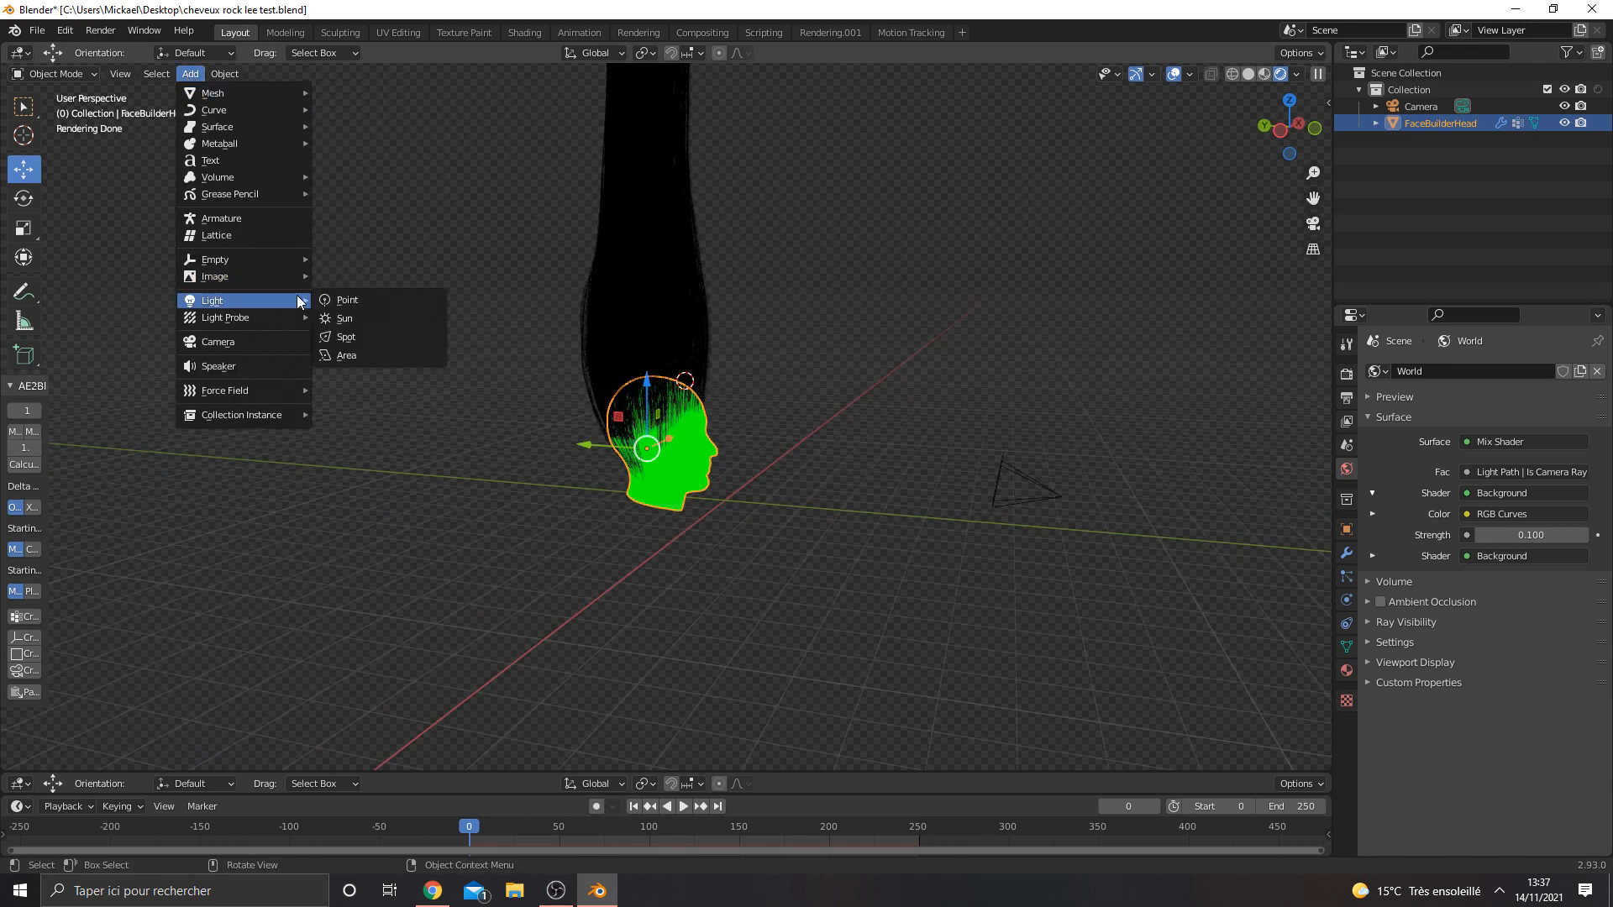
left_click(375, 319)
key("g")
key("y")
left_click_drag(971, 334, 968, 335)
Add a Point light and place it just in front of the face.
left_click(192, 75)
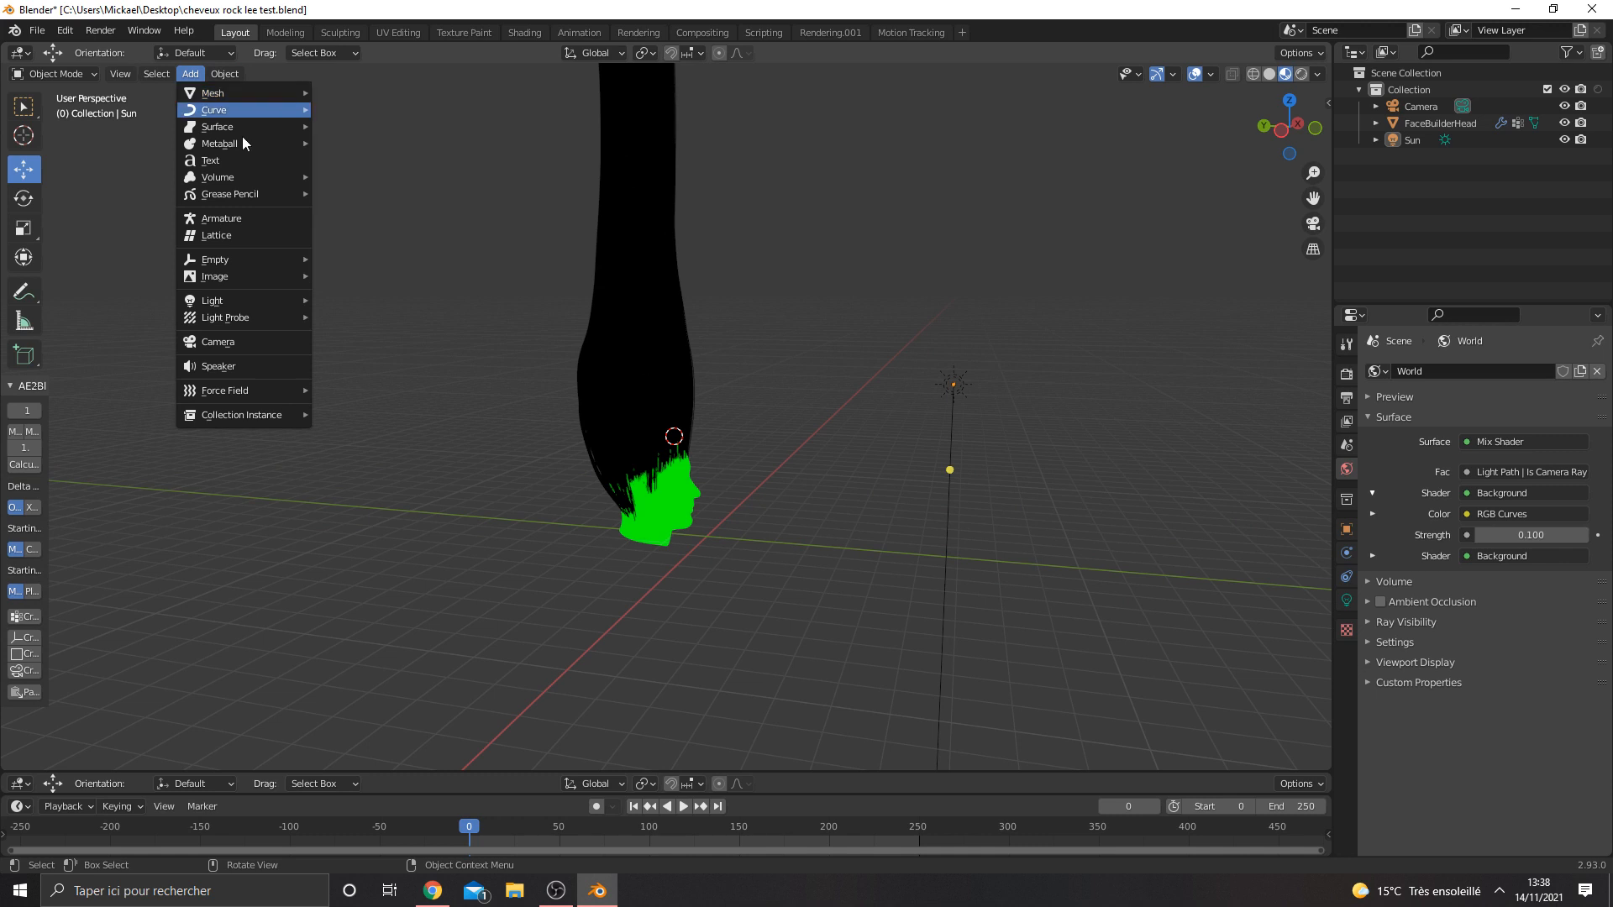
mouse_move(255, 308)
left_click(347, 300)
key("g")
left_click(1256, 532)
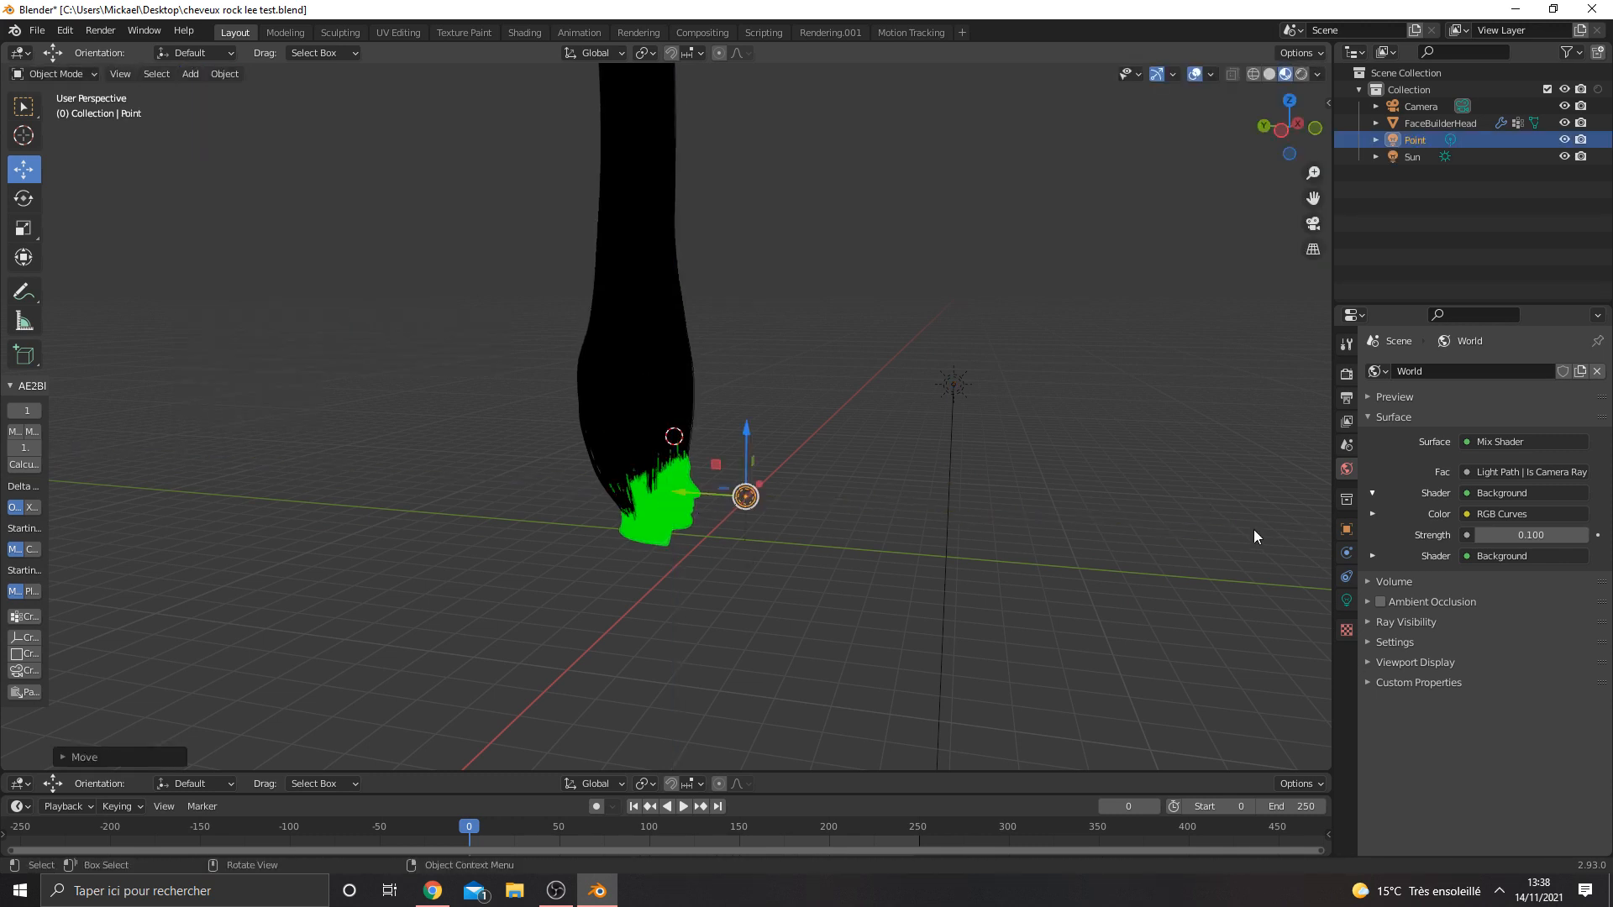
Set the point light's color to yellow-orange and its power to 80 W, and keyframe the power at frame 0.
left_click(1349, 604)
left_click(1506, 463)
left_click_drag(1518, 351, 1480, 339)
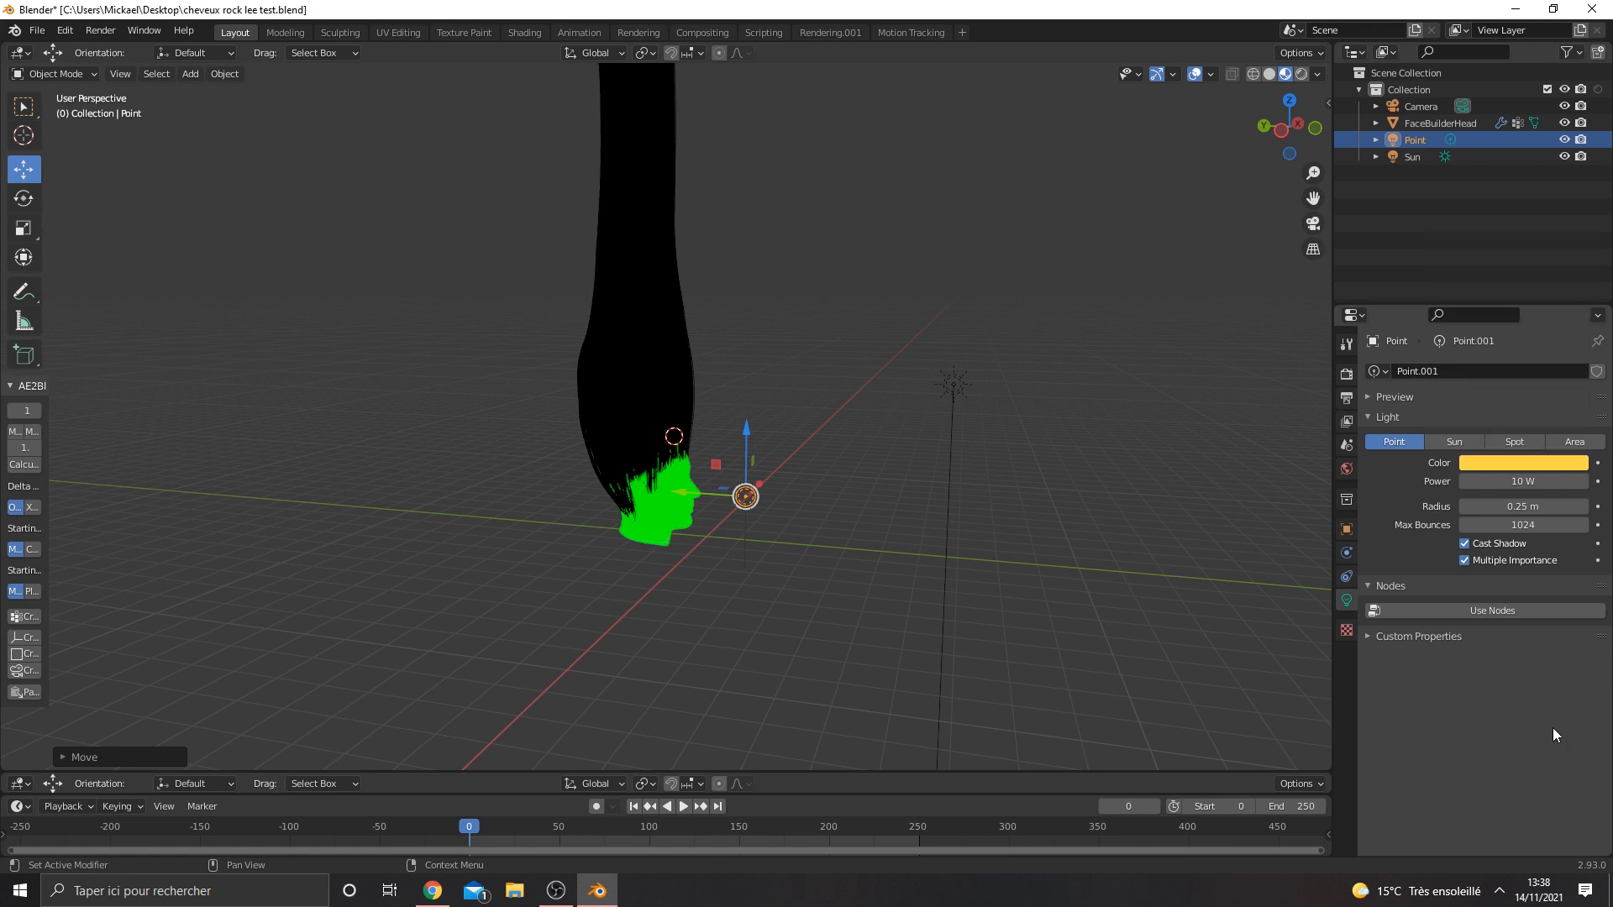
left_click(1518, 481)
key("i")
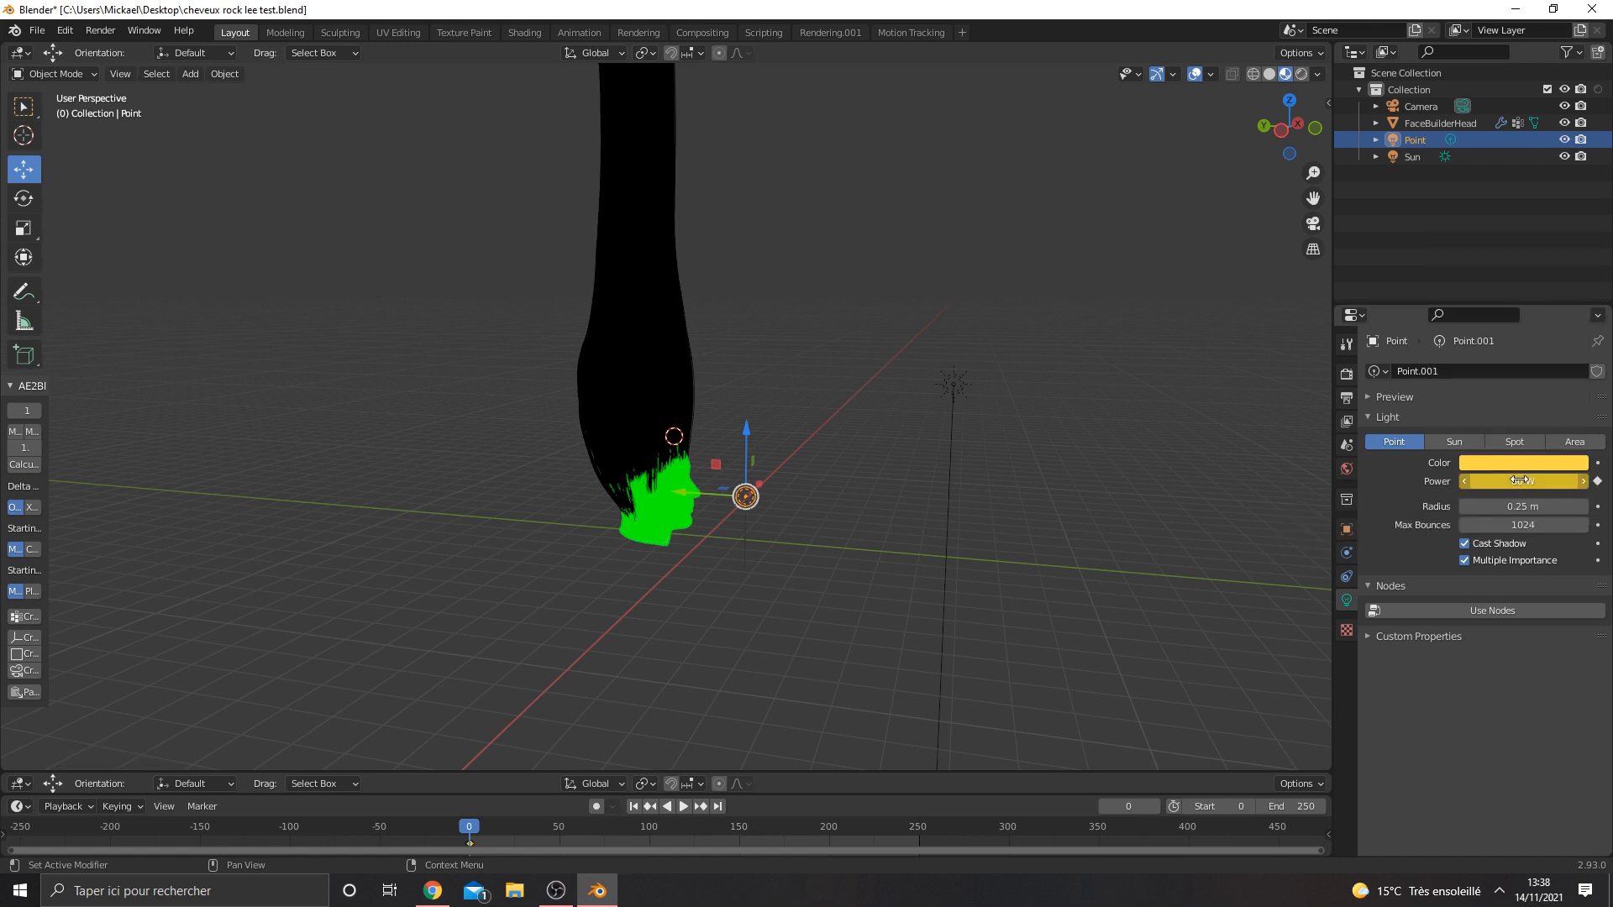
Split off an area below the viewport as an enlarged Graph Editor showing the point light's Power channel.
left_click_drag(1319, 772, 1234, 671)
left_click(21, 681)
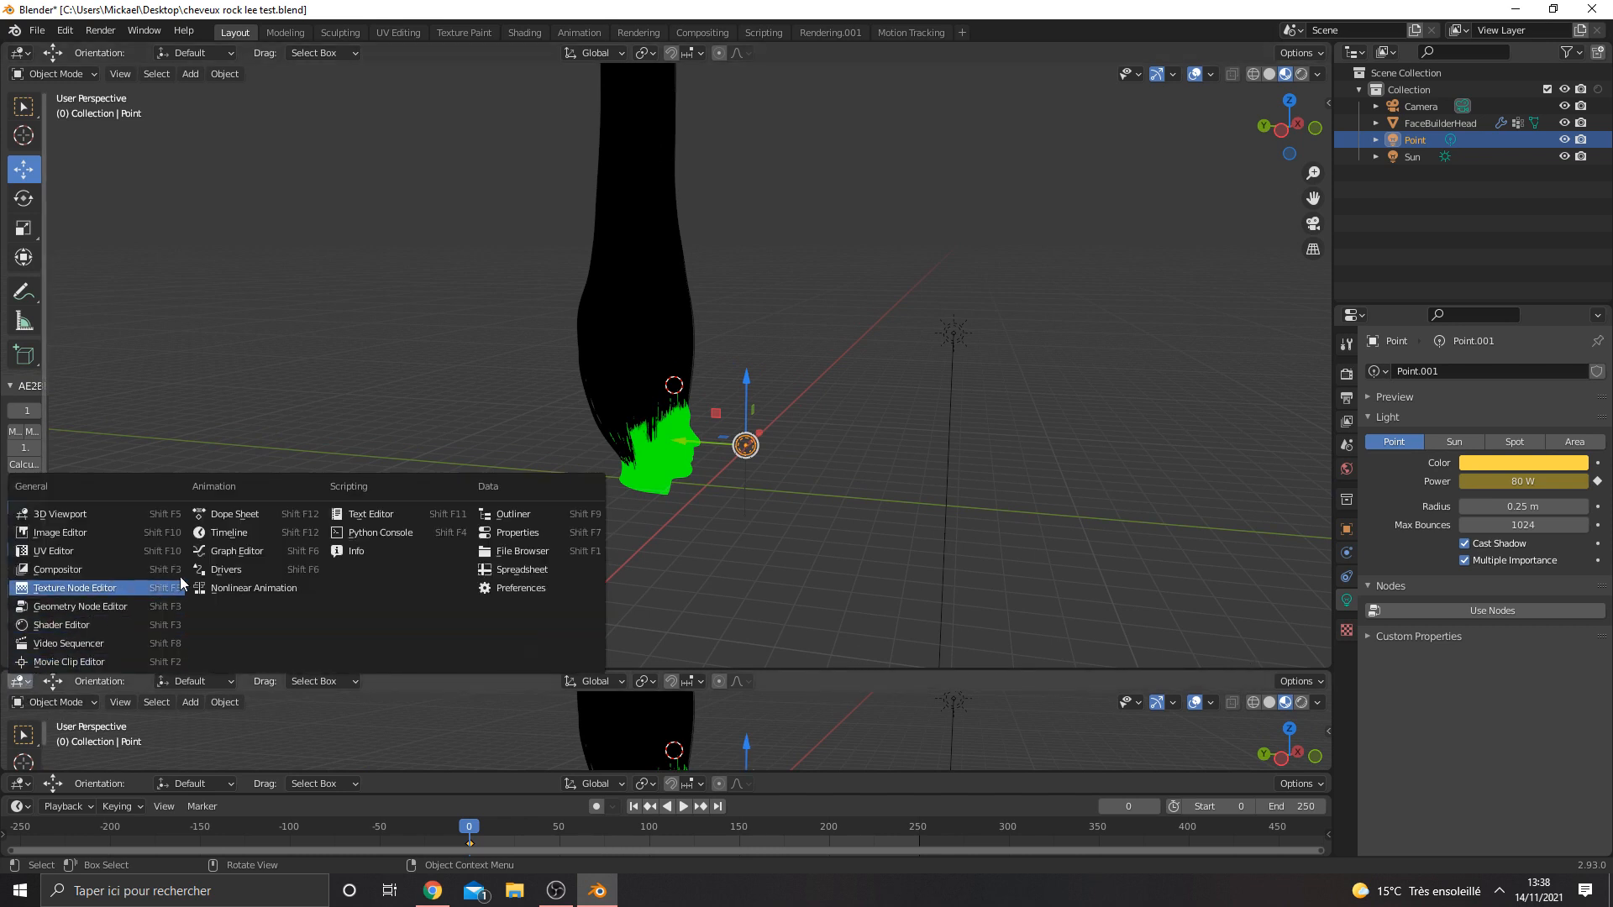
left_click(225, 552)
left_click_drag(344, 671, 367, 380)
left_click(12, 441)
scroll(623, 532, "up", 1)
key("Home")
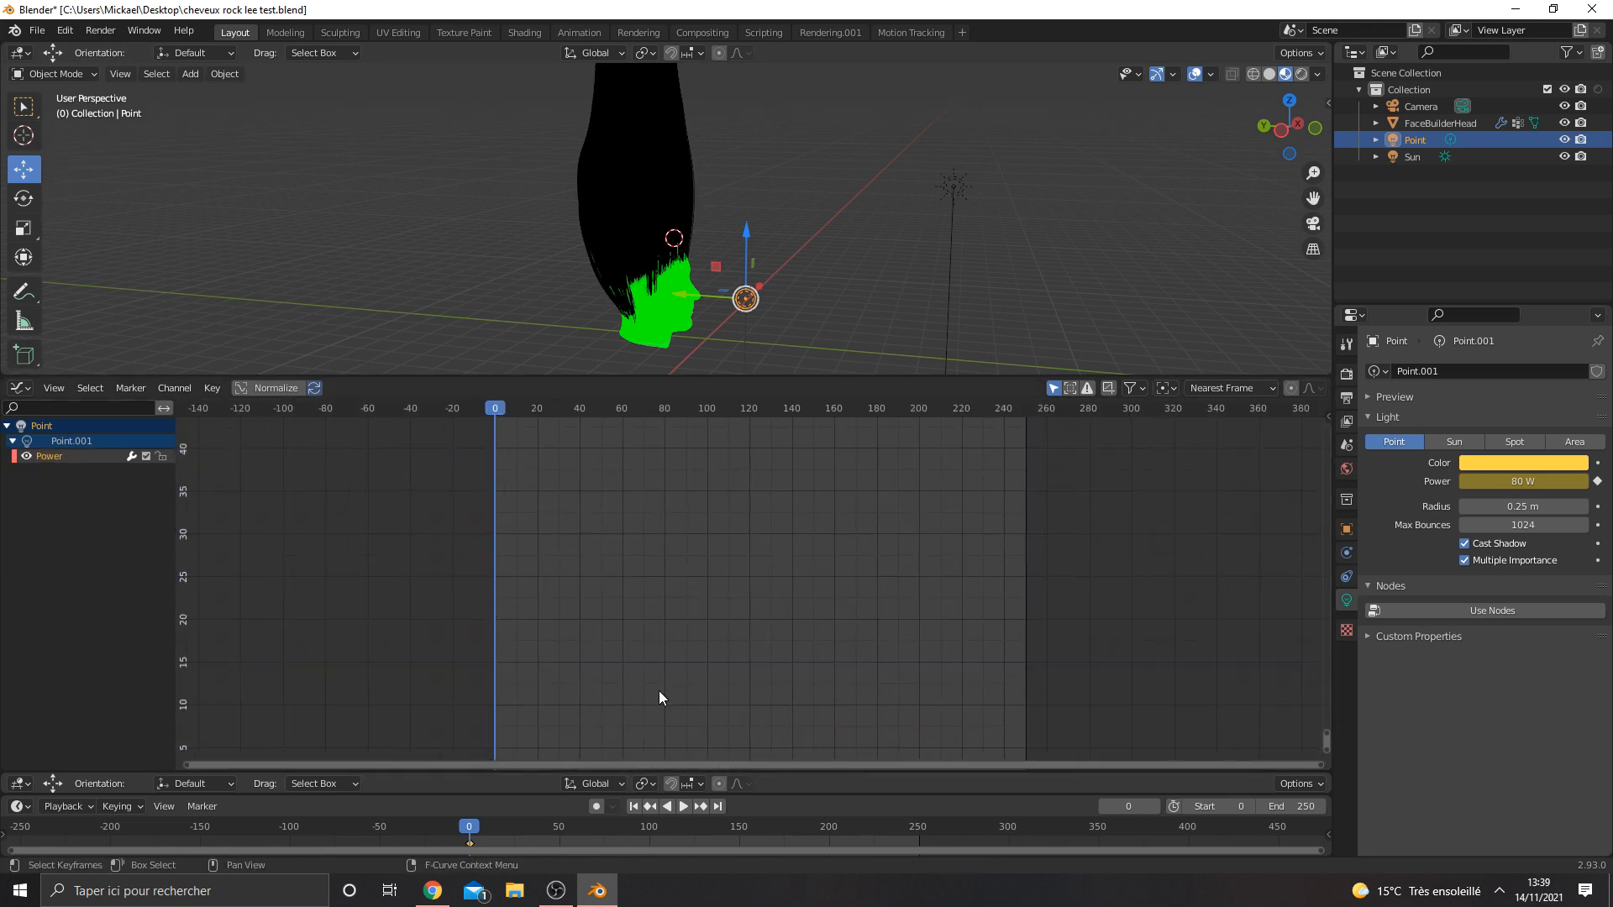
Add a Noise modifier to the light's Power curve with scale -3.200 and strength 68.100.
left_click(1326, 417)
left_click(1226, 415)
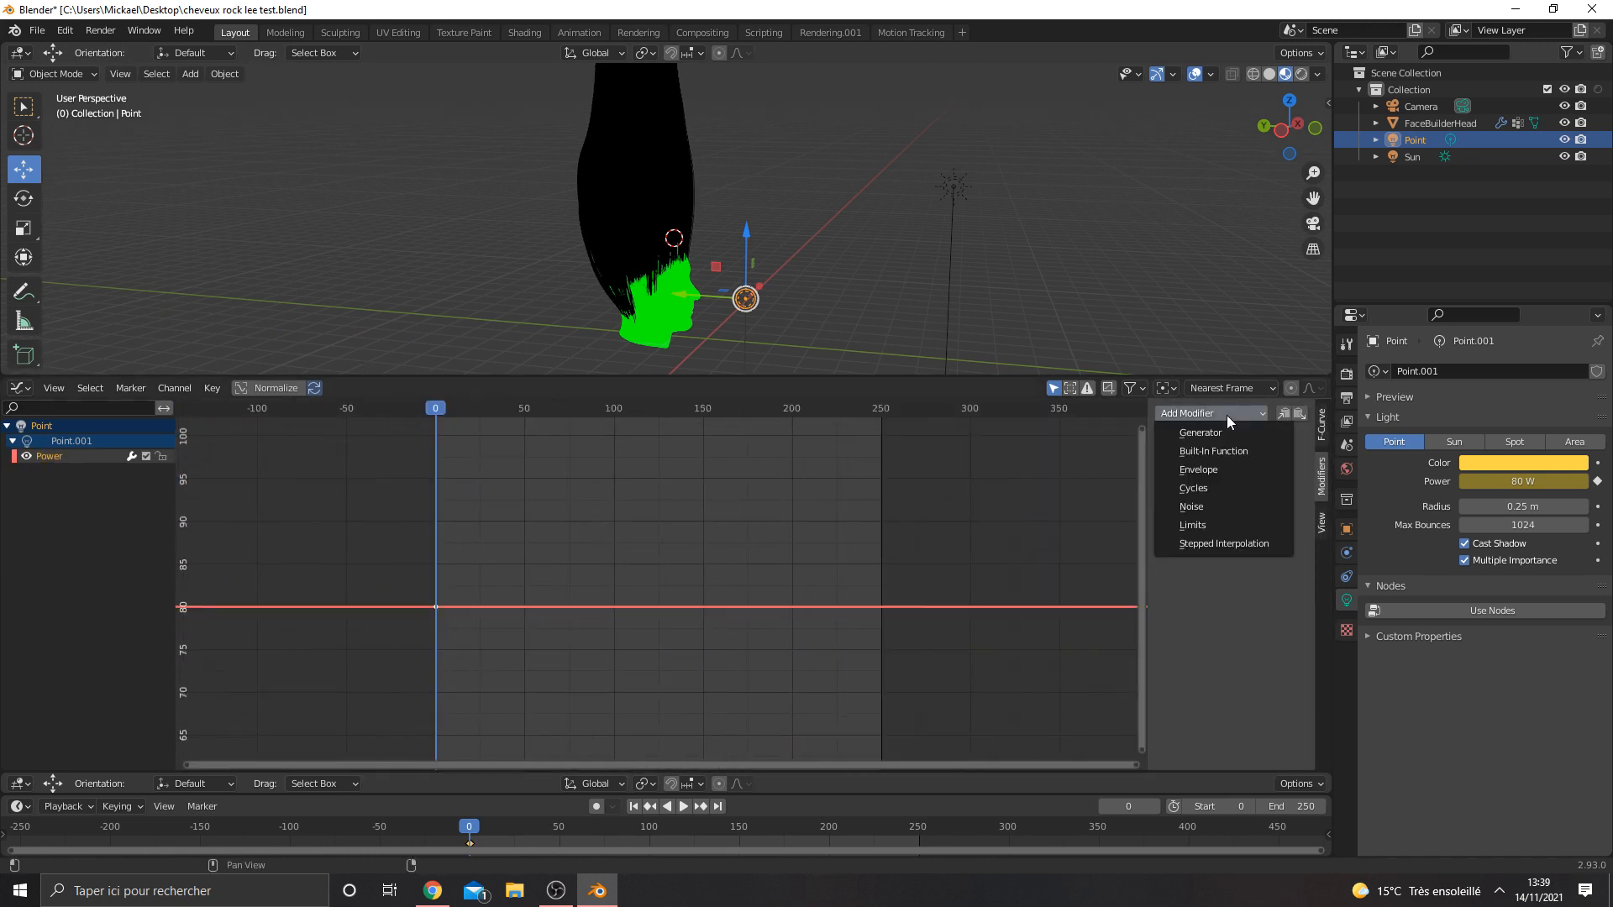
left_click(1207, 496)
left_click_drag(1262, 488, 1302, 488)
Play the animation to check the light's flicker and return to frame 0.
key("space")
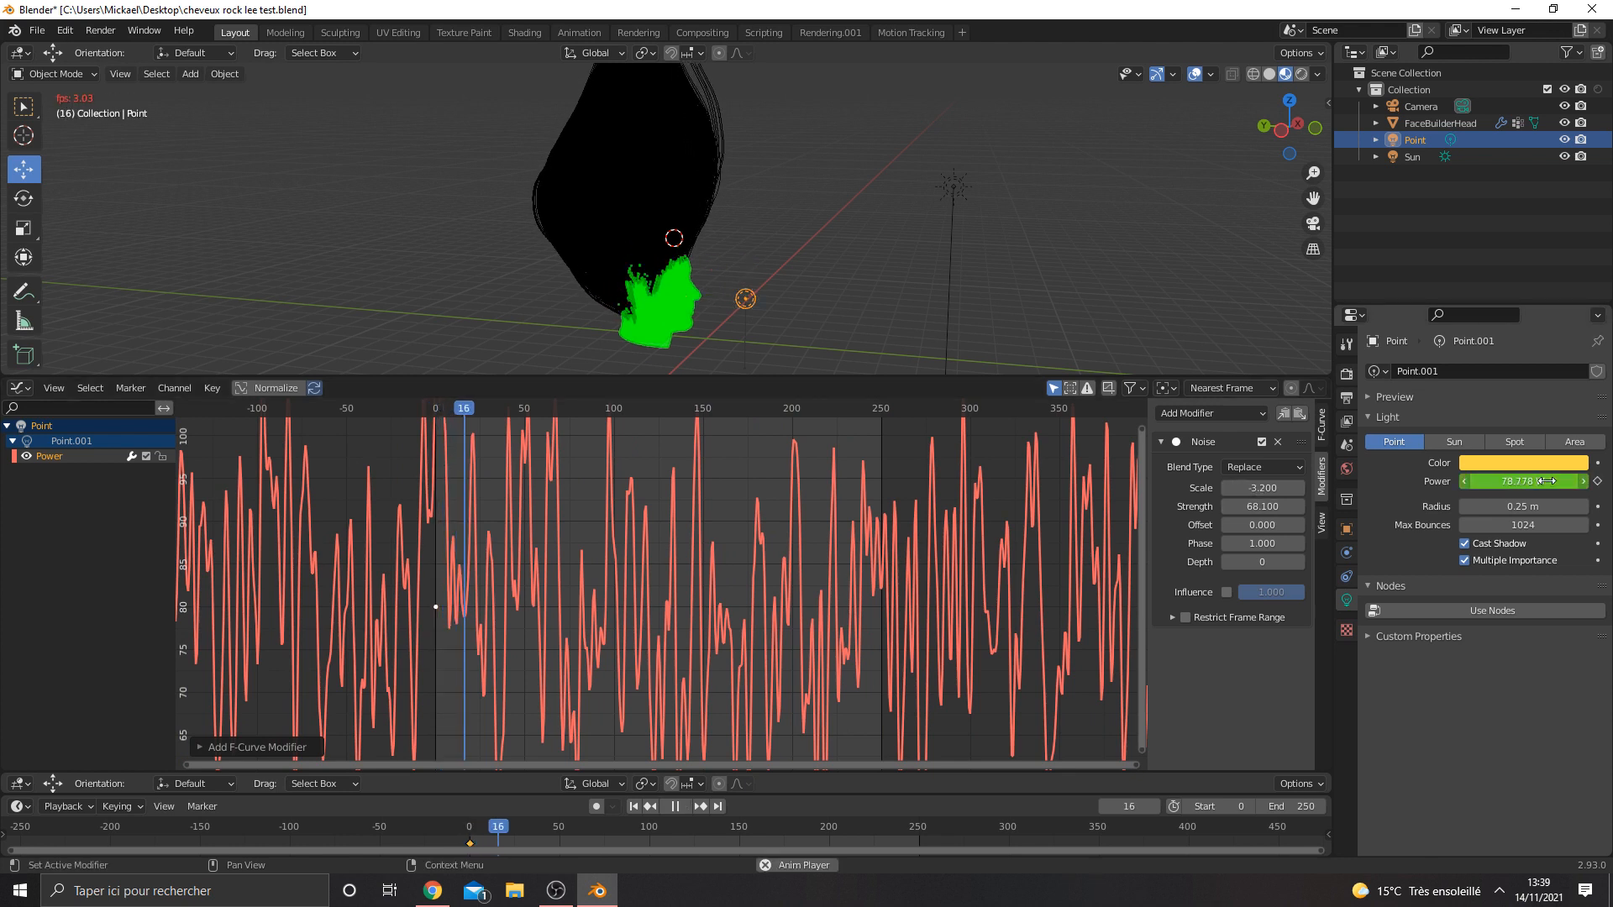
key("space")
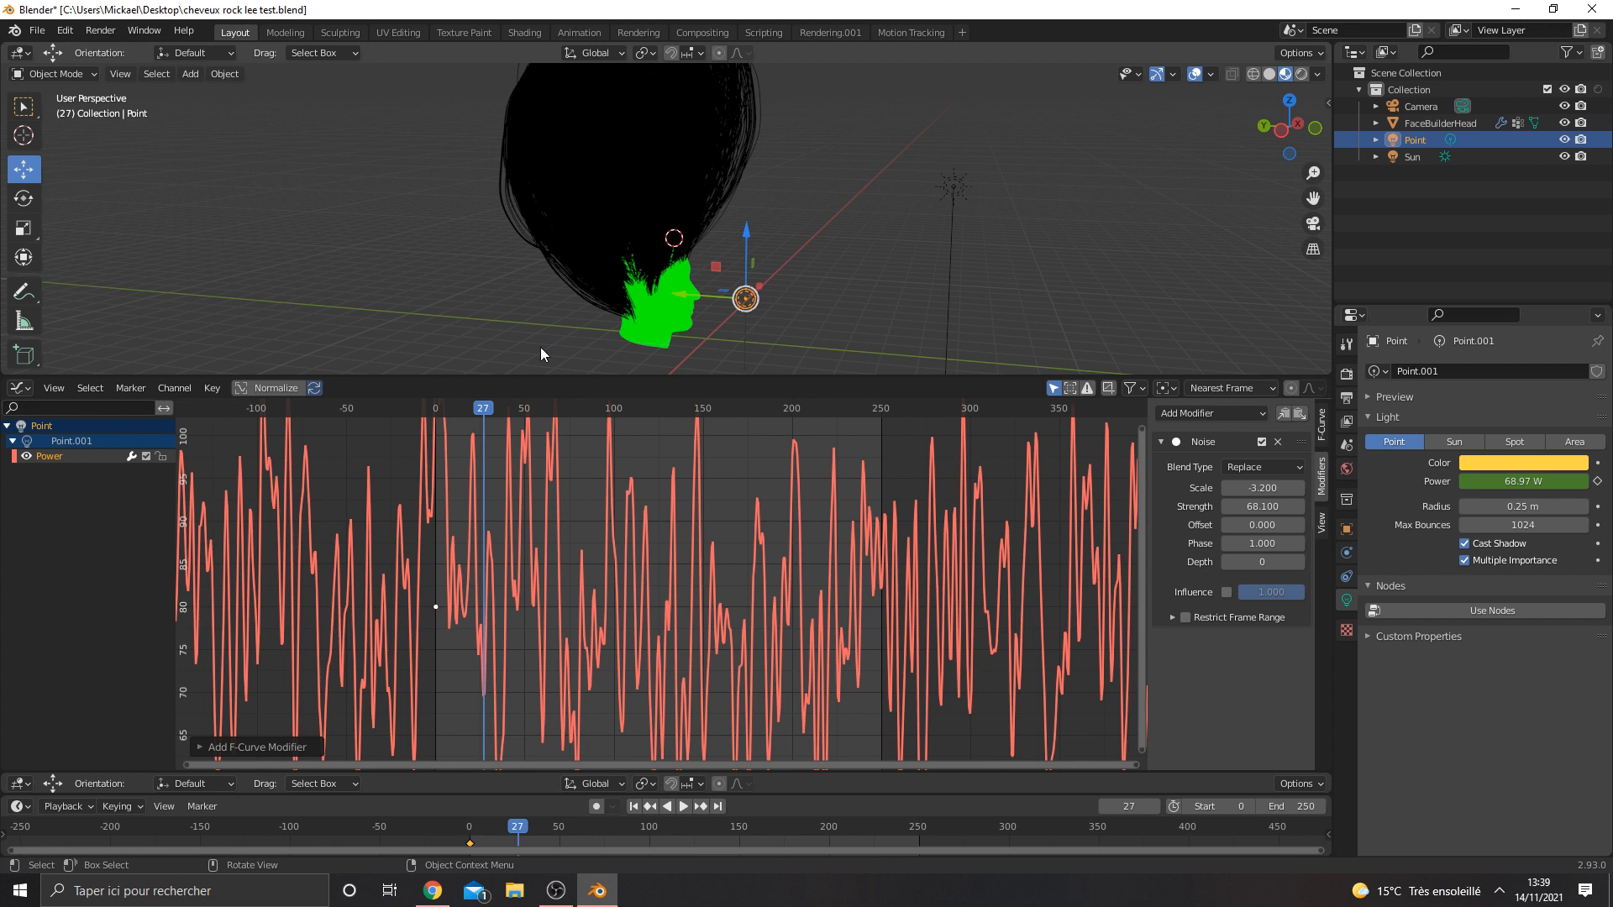
left_click(635, 808)
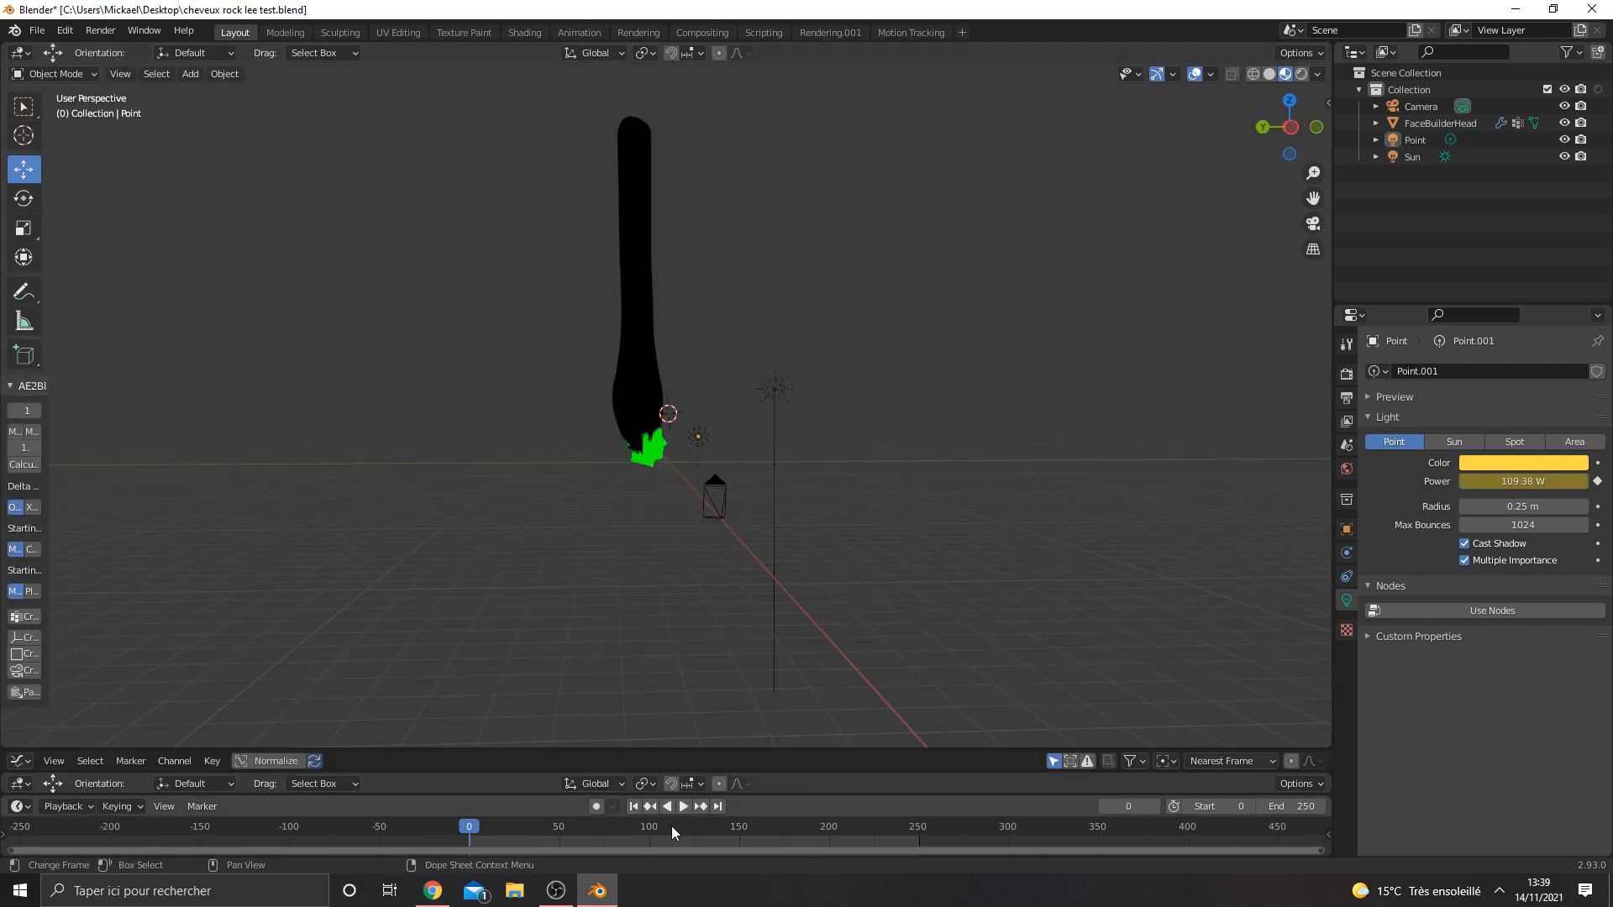
left_click_drag(672, 825, 469, 827)
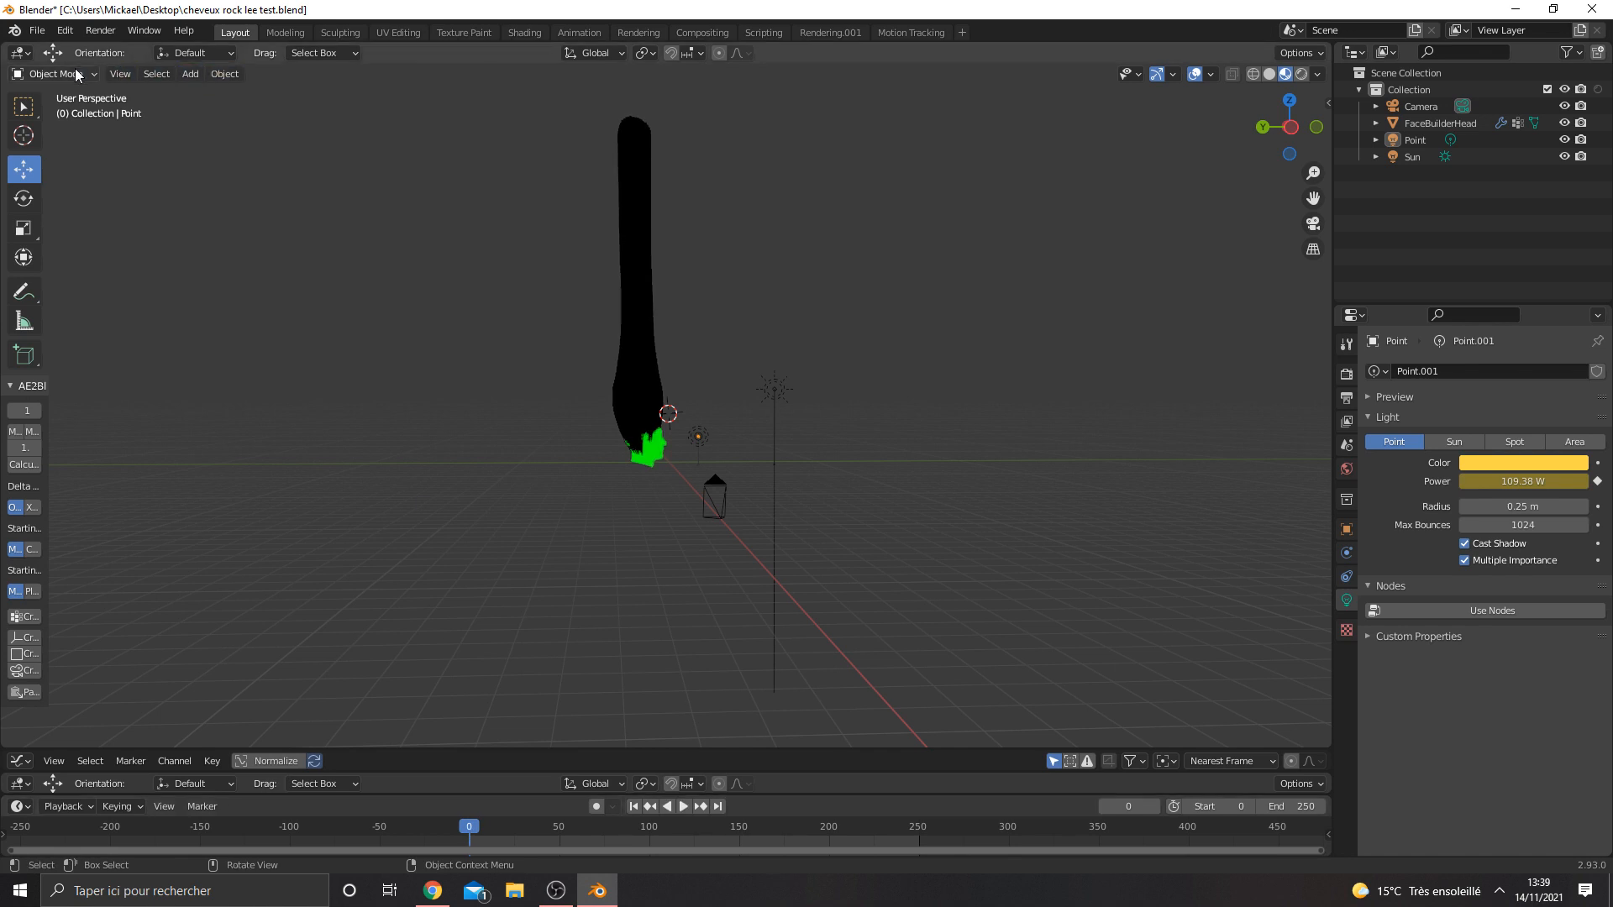
In Particle Edit mode, paint the lower hair near the head with the Weight brush at strength 0.364, and return to Object Mode.
left_click(646, 454)
left_click(76, 81)
left_click(76, 205)
left_click(23, 344)
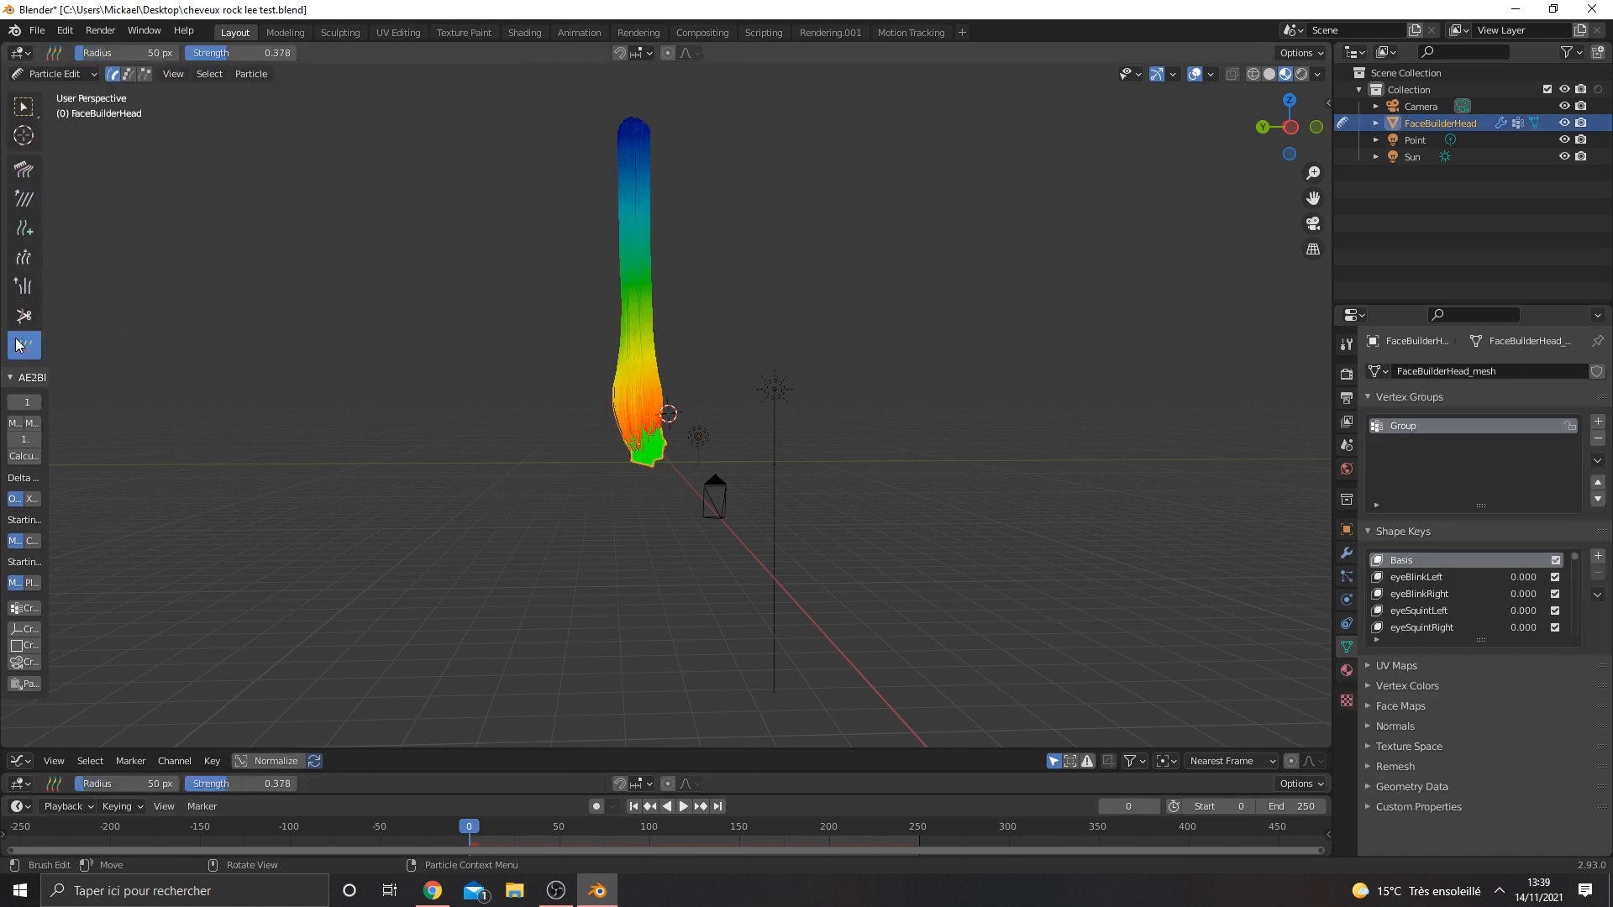
scroll(648, 359, "up", 2)
scroll(479, 223, "down", 1)
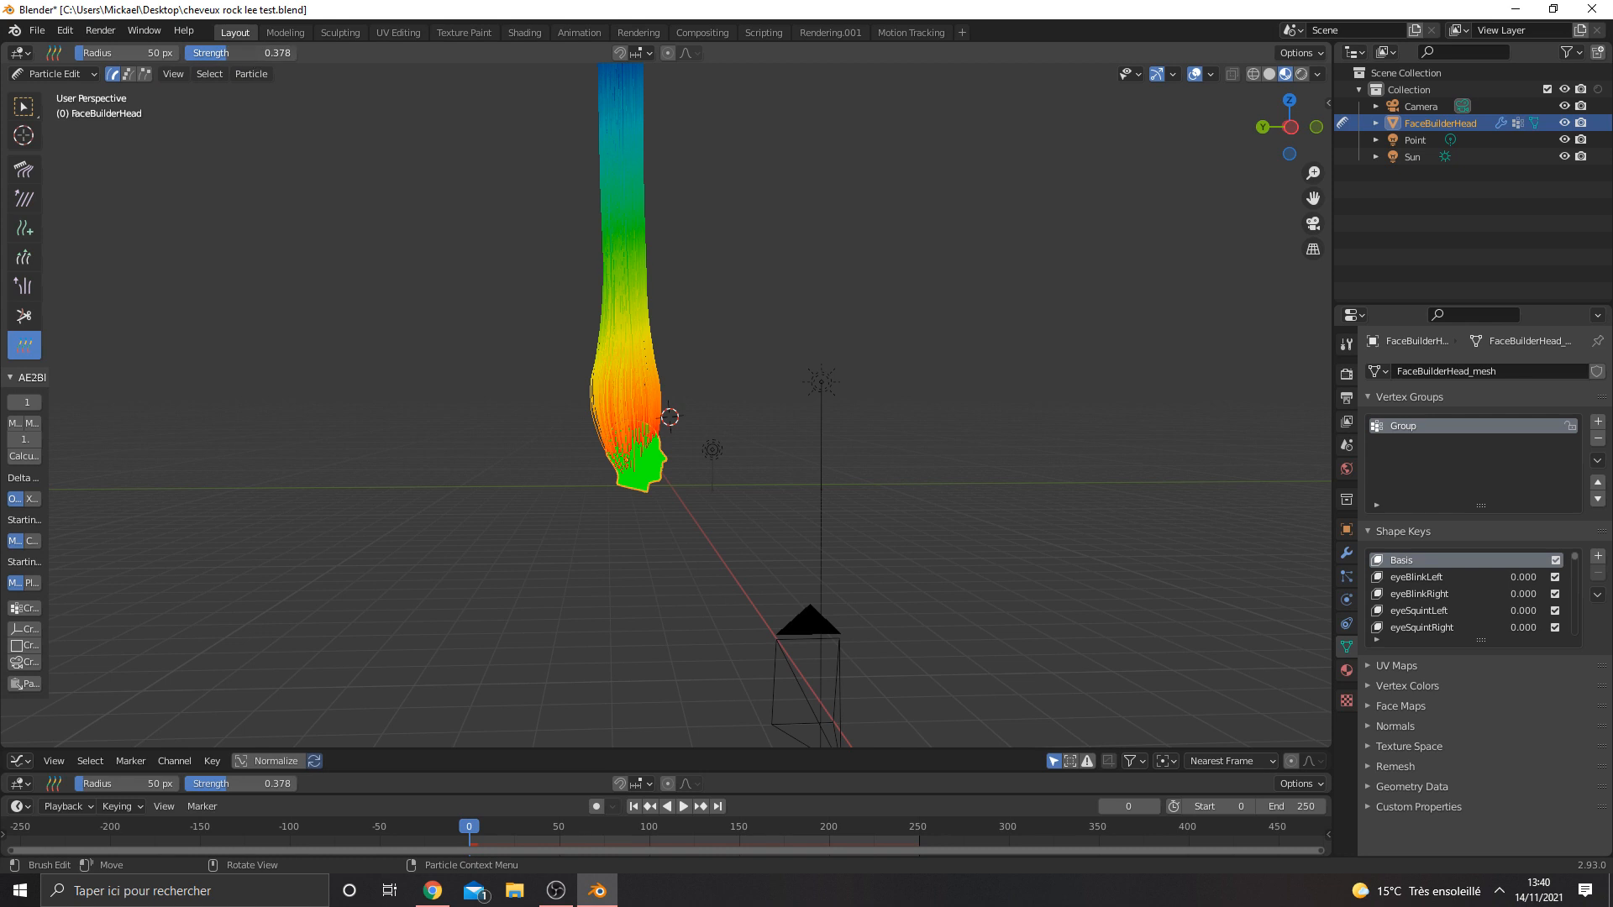
left_click_drag(656, 441, 627, 397)
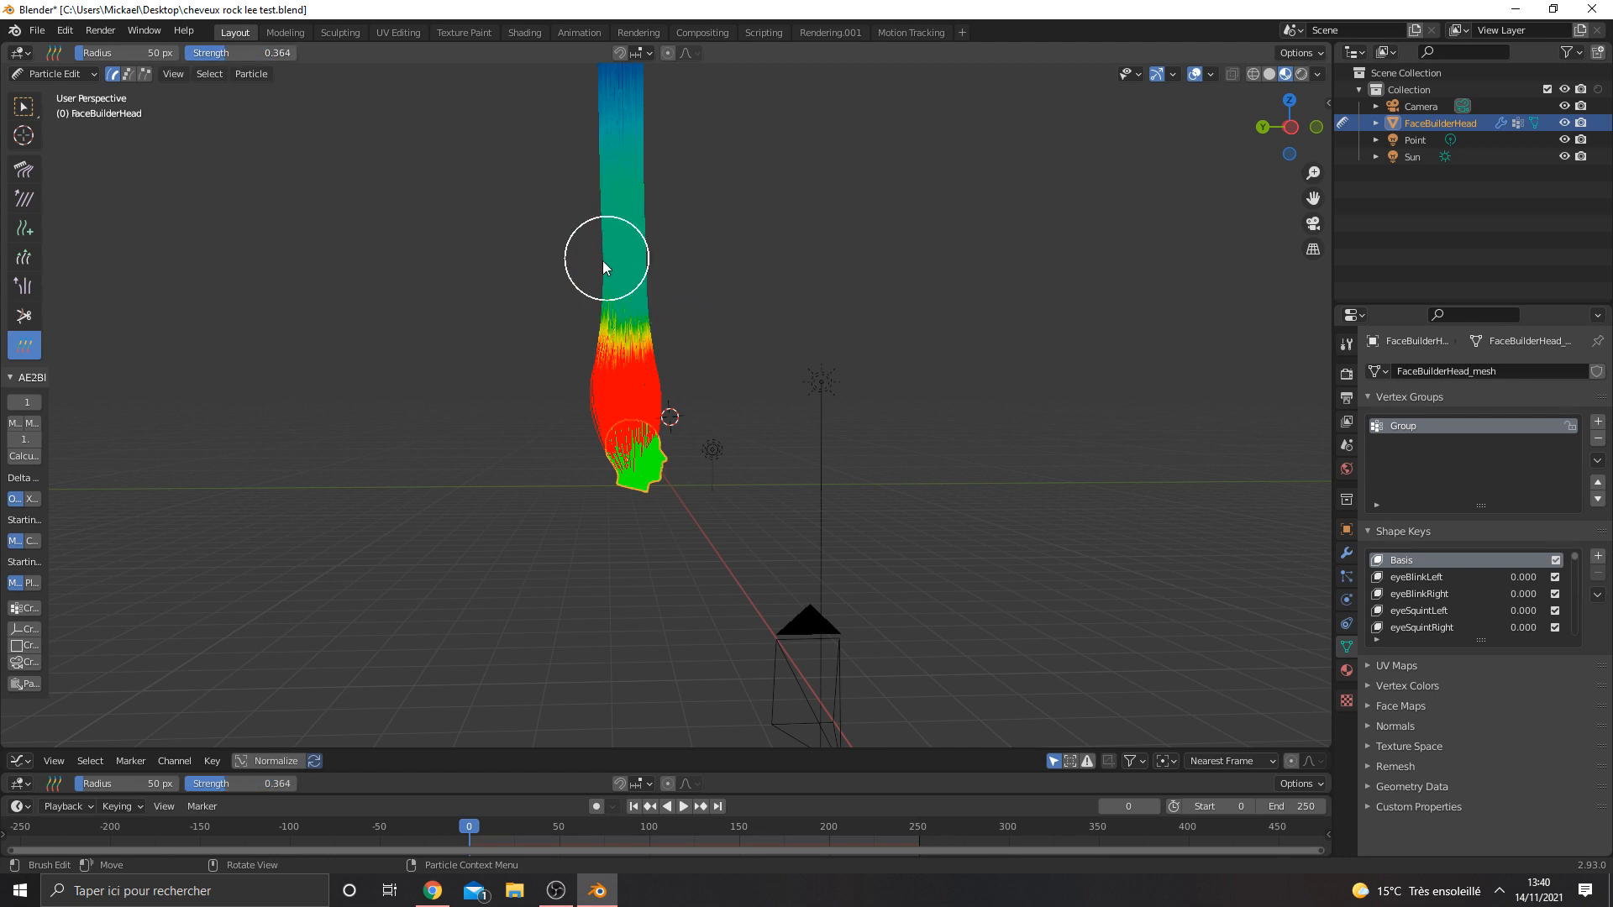
left_click(52, 74)
left_click(46, 94)
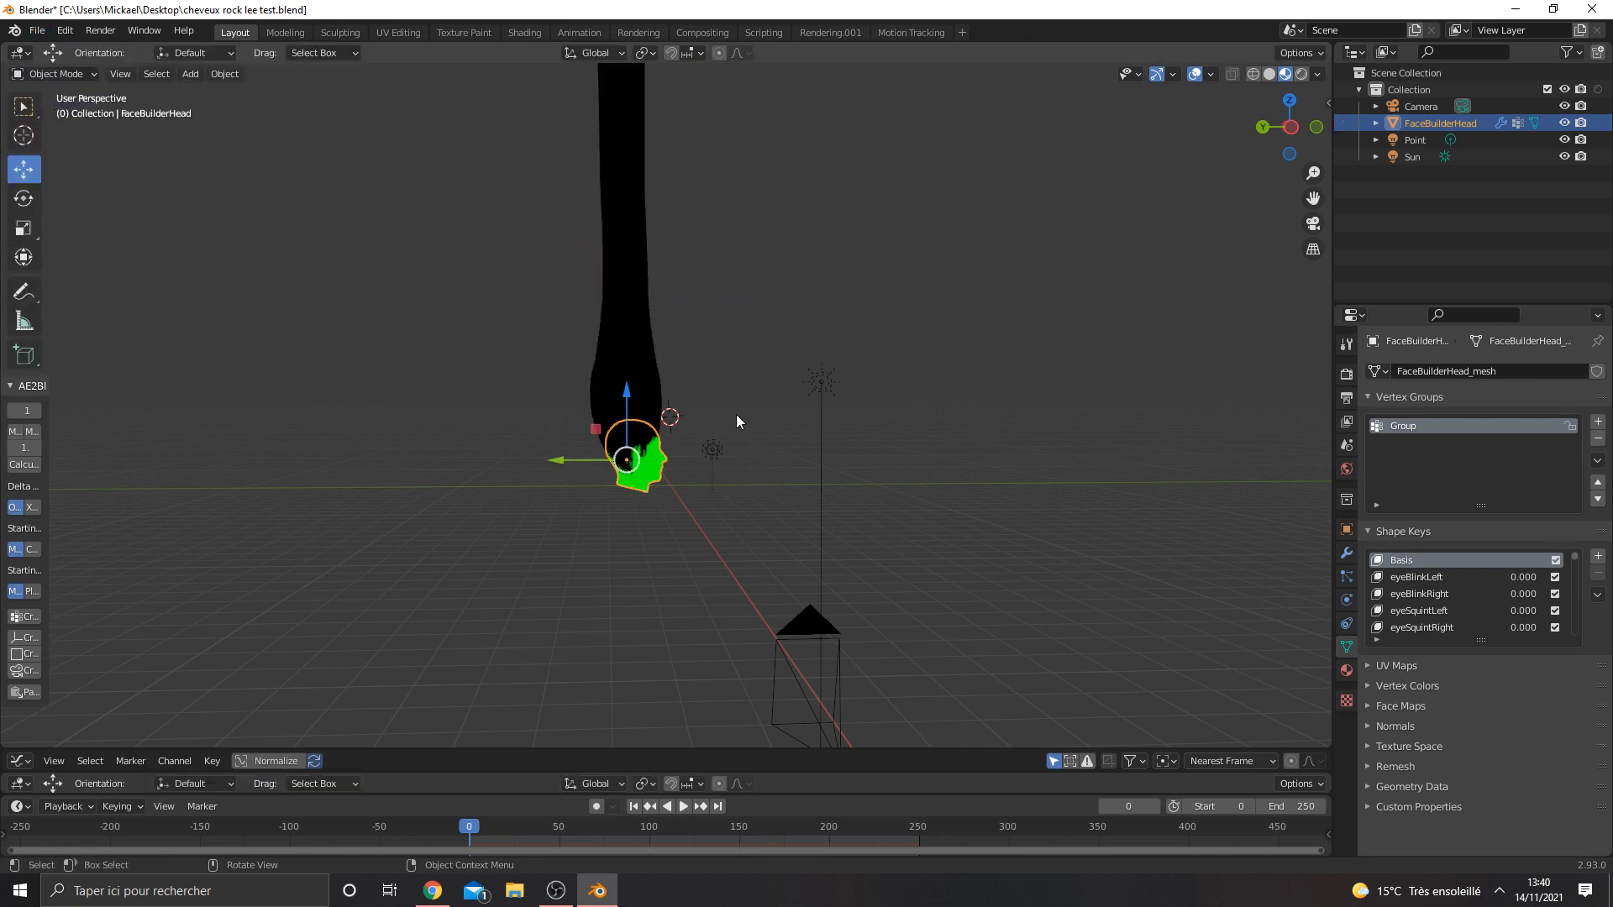
Add a Wind force field at the head, tilt it slightly and scale it up to about 11.2.
left_click(190, 74)
mouse_move(210, 96)
mouse_move(249, 391)
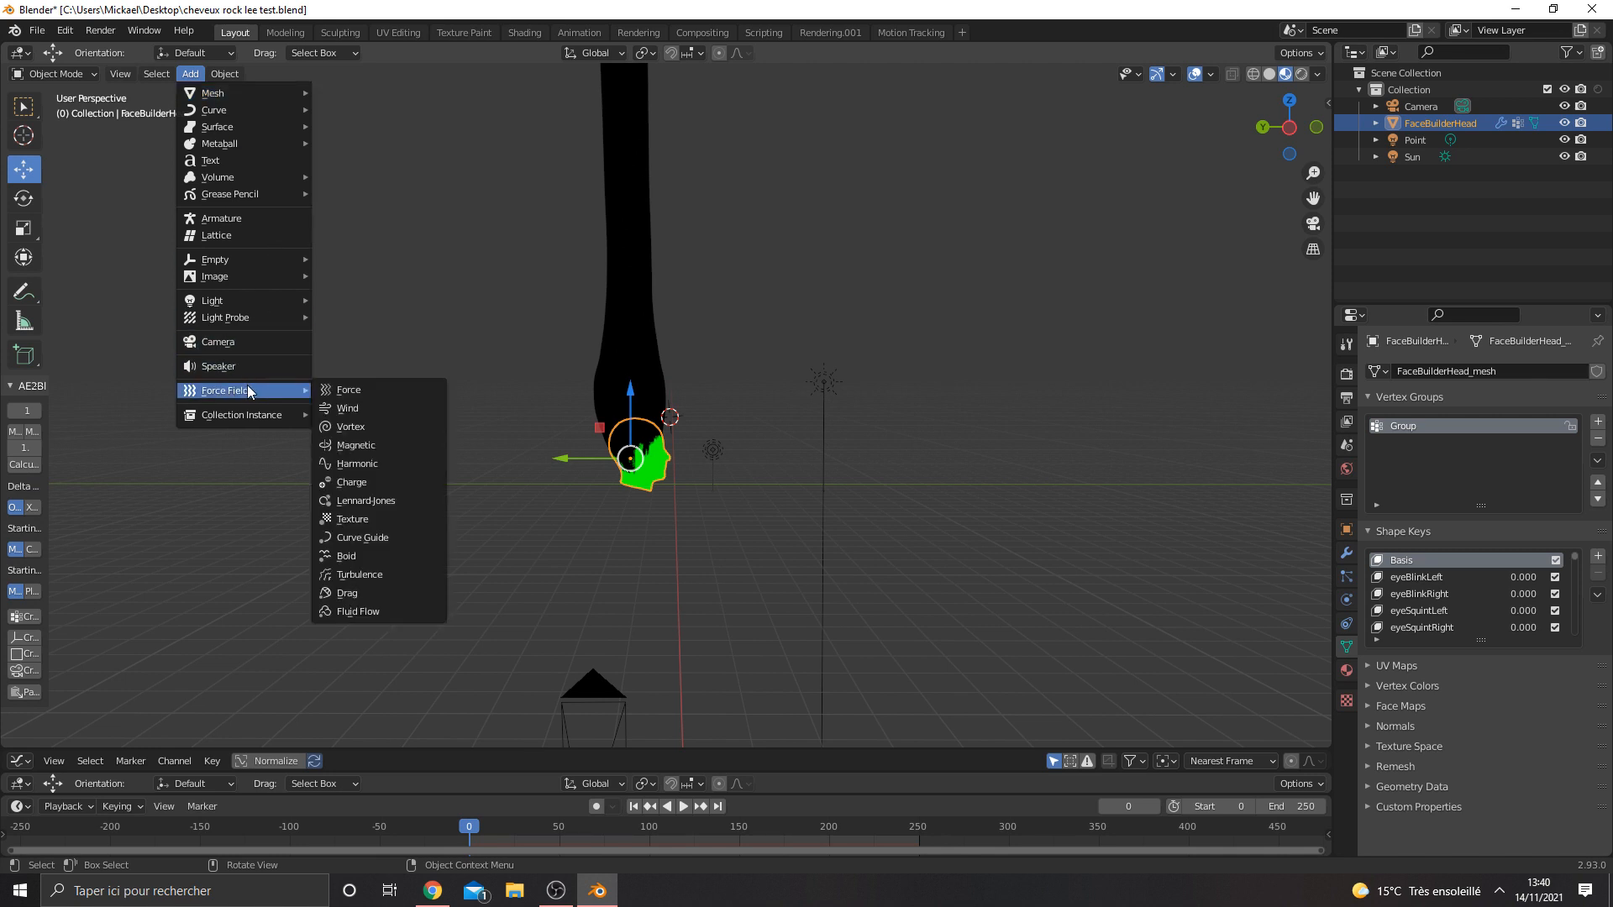
left_click(376, 410)
middle_click_drag(785, 471, 824, 540)
key("s")
left_click(782, 342)
key("r")
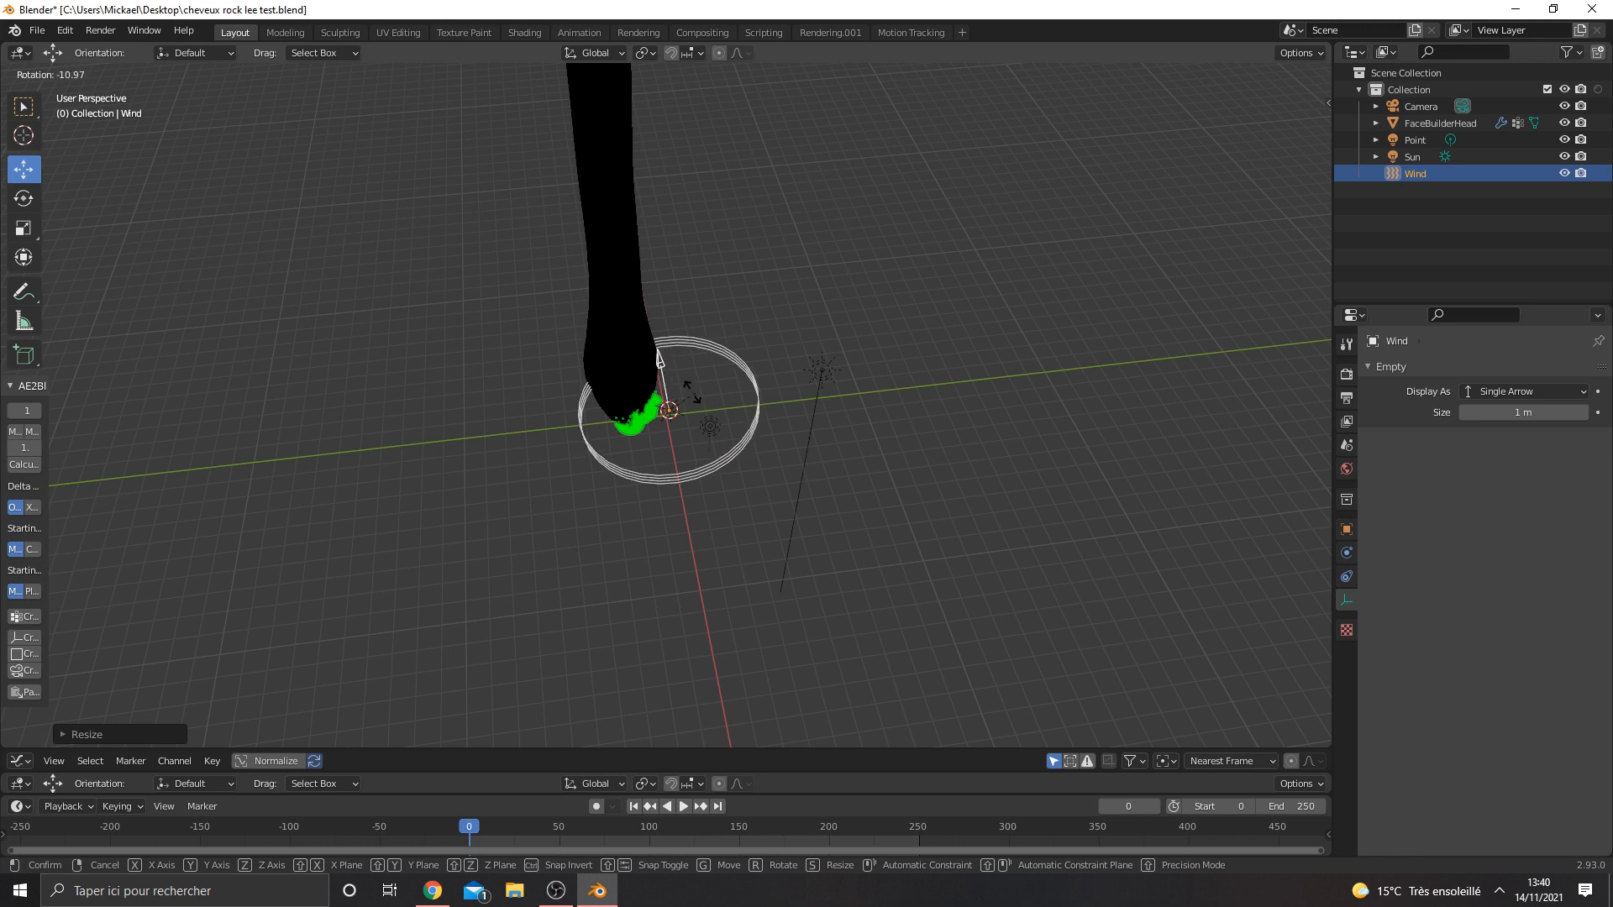
left_click(702, 395)
key("s")
left_click(771, 370)
middle_click_drag(771, 370, 753, 341)
Set the wind's force field strength to 7.300 and keyframe it at frame 0.
left_click(1347, 530)
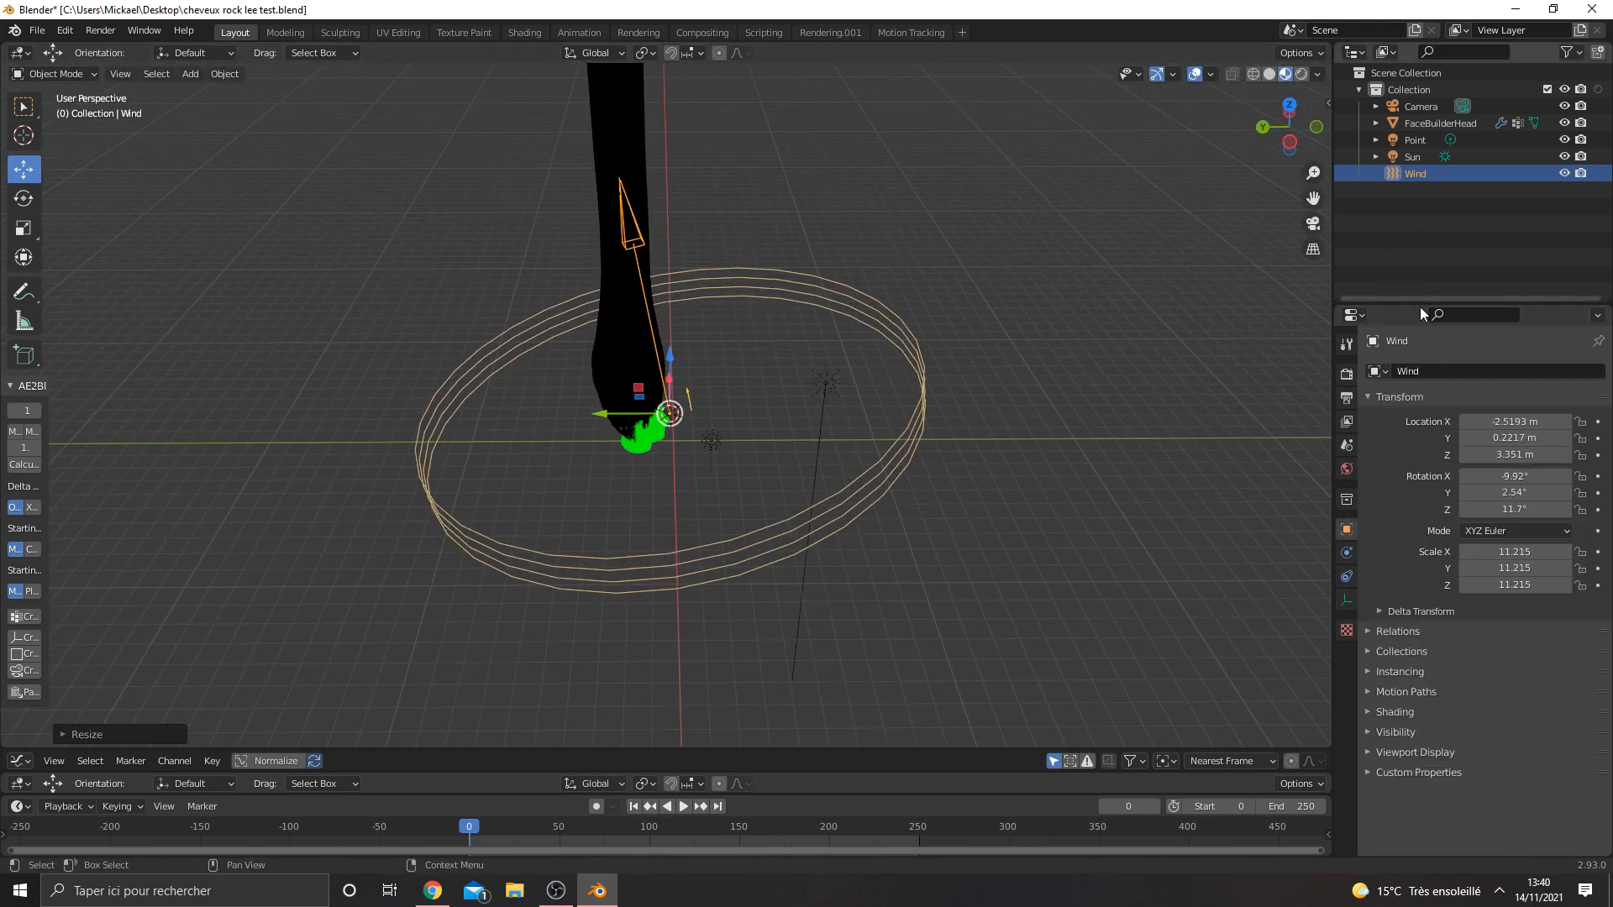
left_click(1410, 241)
left_click(1416, 173)
left_click(1347, 553)
left_click_drag(1536, 503, 1574, 502)
left_click(1595, 503)
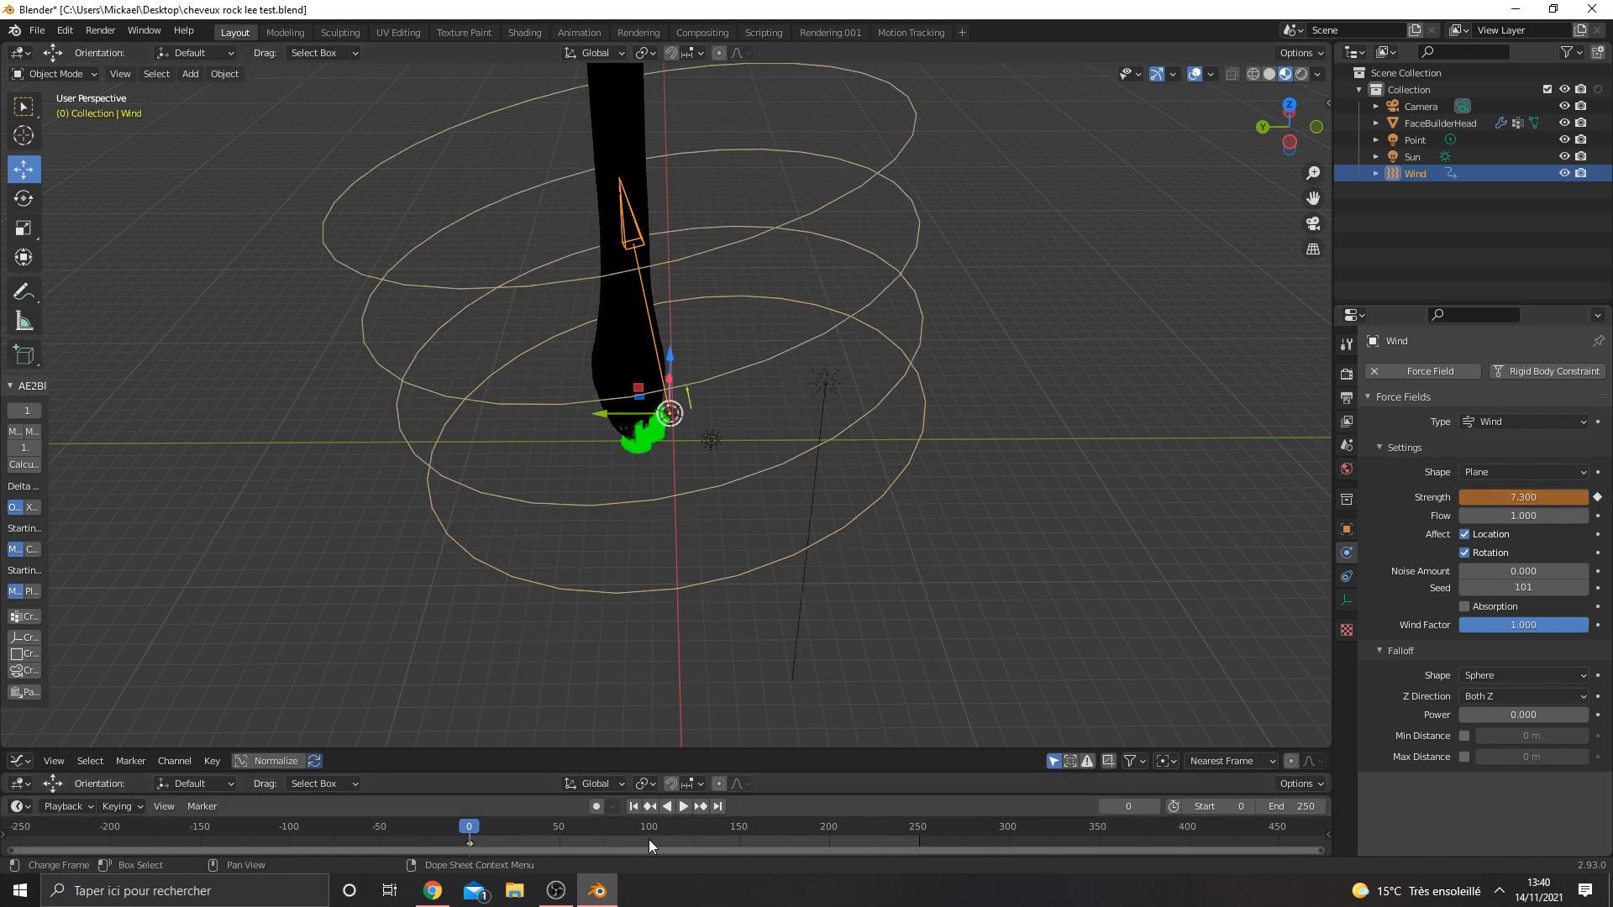
Enlarge the Graph Editor, add a Noise modifier to the wind's Strength curve, adjust its scale and strength, and play the animation.
left_click_drag(414, 749, 418, 268)
middle_click_drag(547, 741, 495, 365)
left_click_drag(537, 403, 588, 437)
left_click(80, 352)
left_click(1321, 373)
left_click(1213, 310)
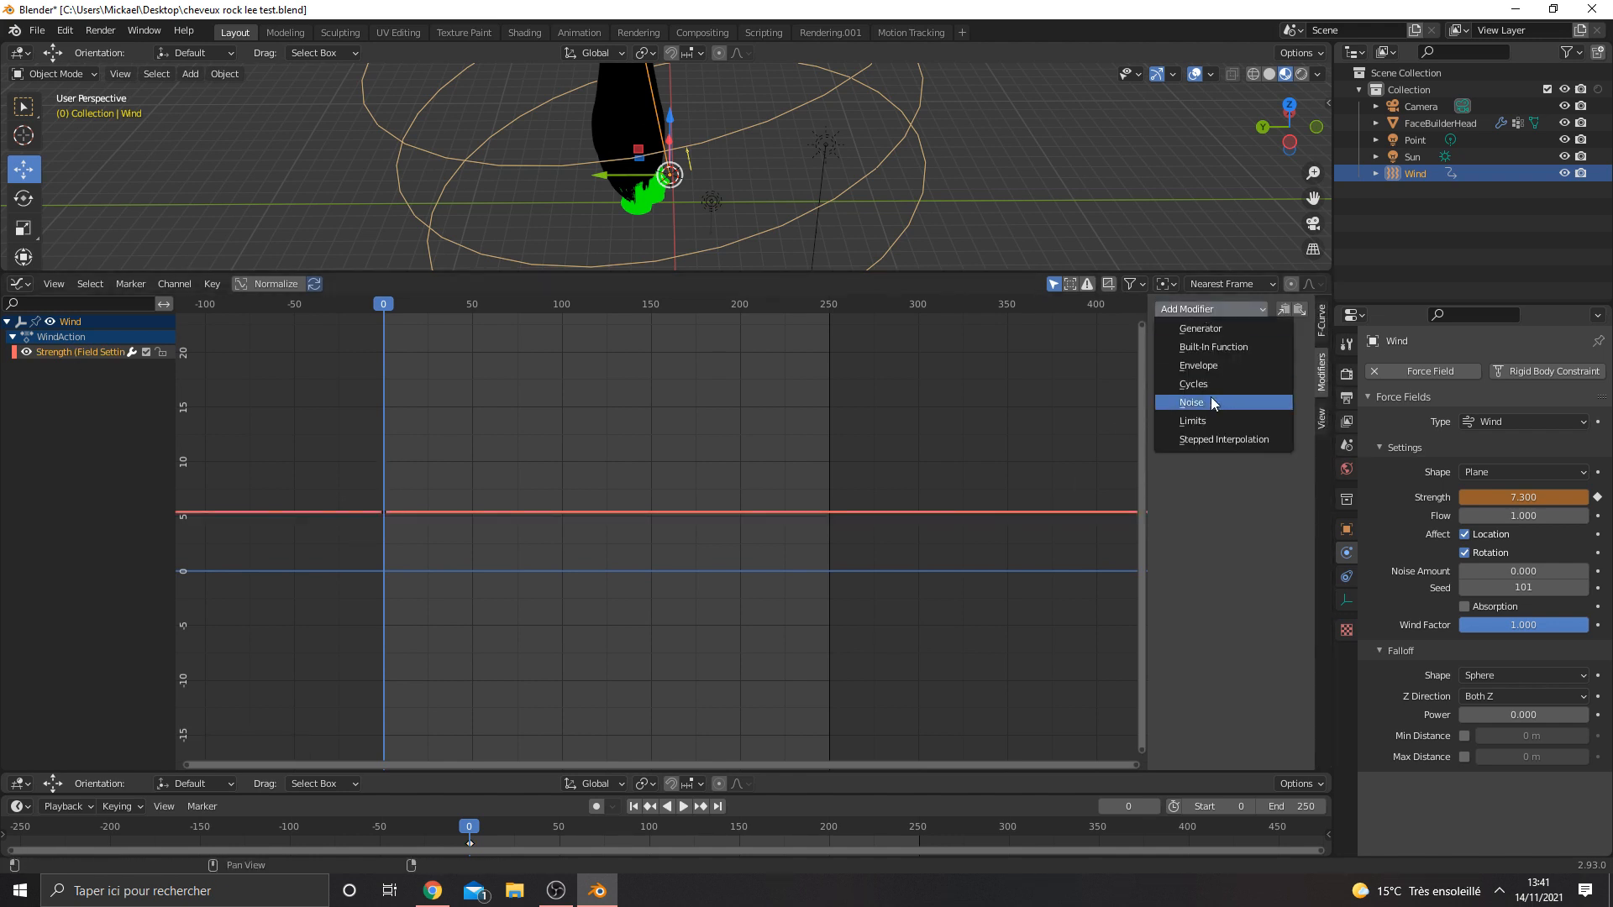
left_click(1212, 403)
left_click_drag(1261, 402, 1378, 403)
left_click_drag(1262, 384, 1314, 384)
key("space")
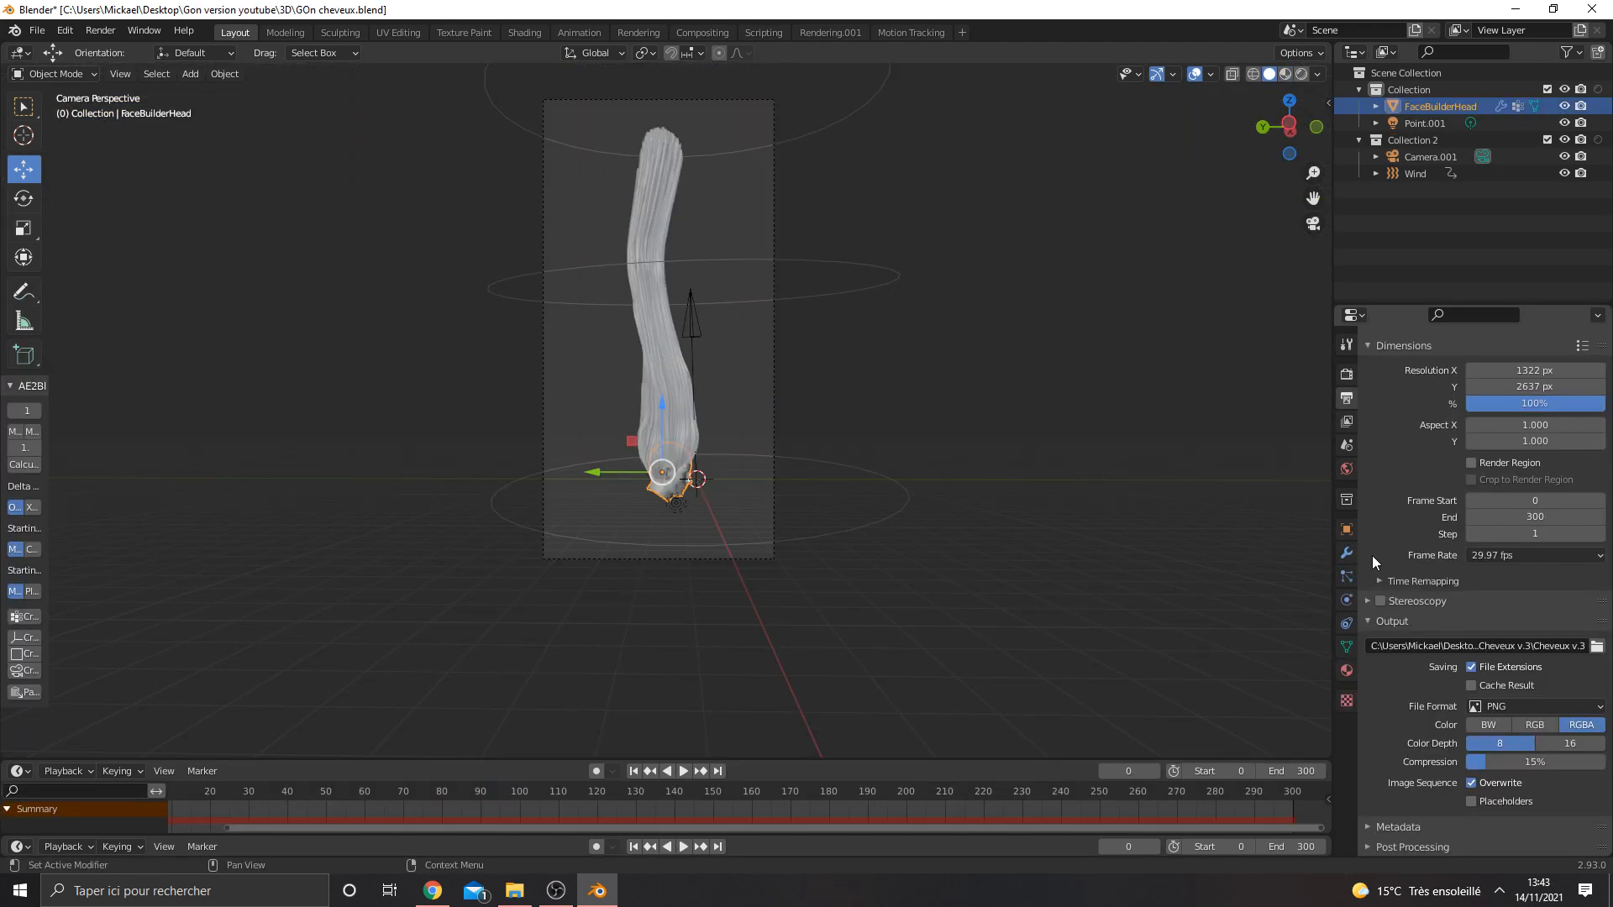
Bake the head's hair dynamics cache for frames 1 to 300.
left_click(1347, 576)
scroll(1436, 589, "down", 7)
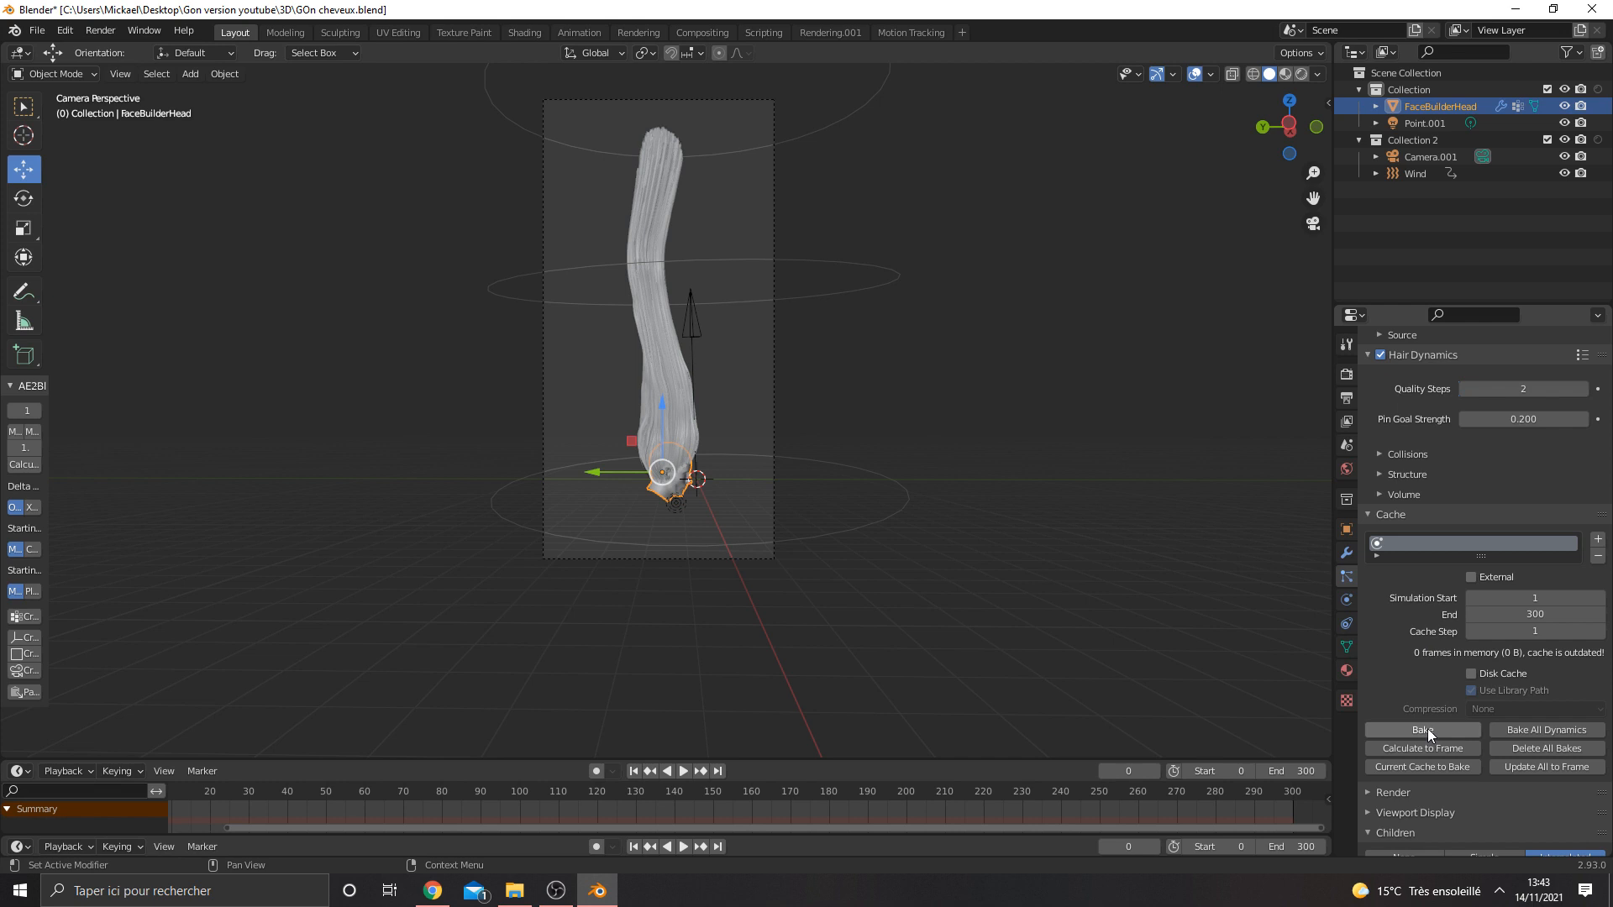
scroll(1427, 729, "down", 1)
scroll(1427, 729, "up", 1)
left_click(1424, 730)
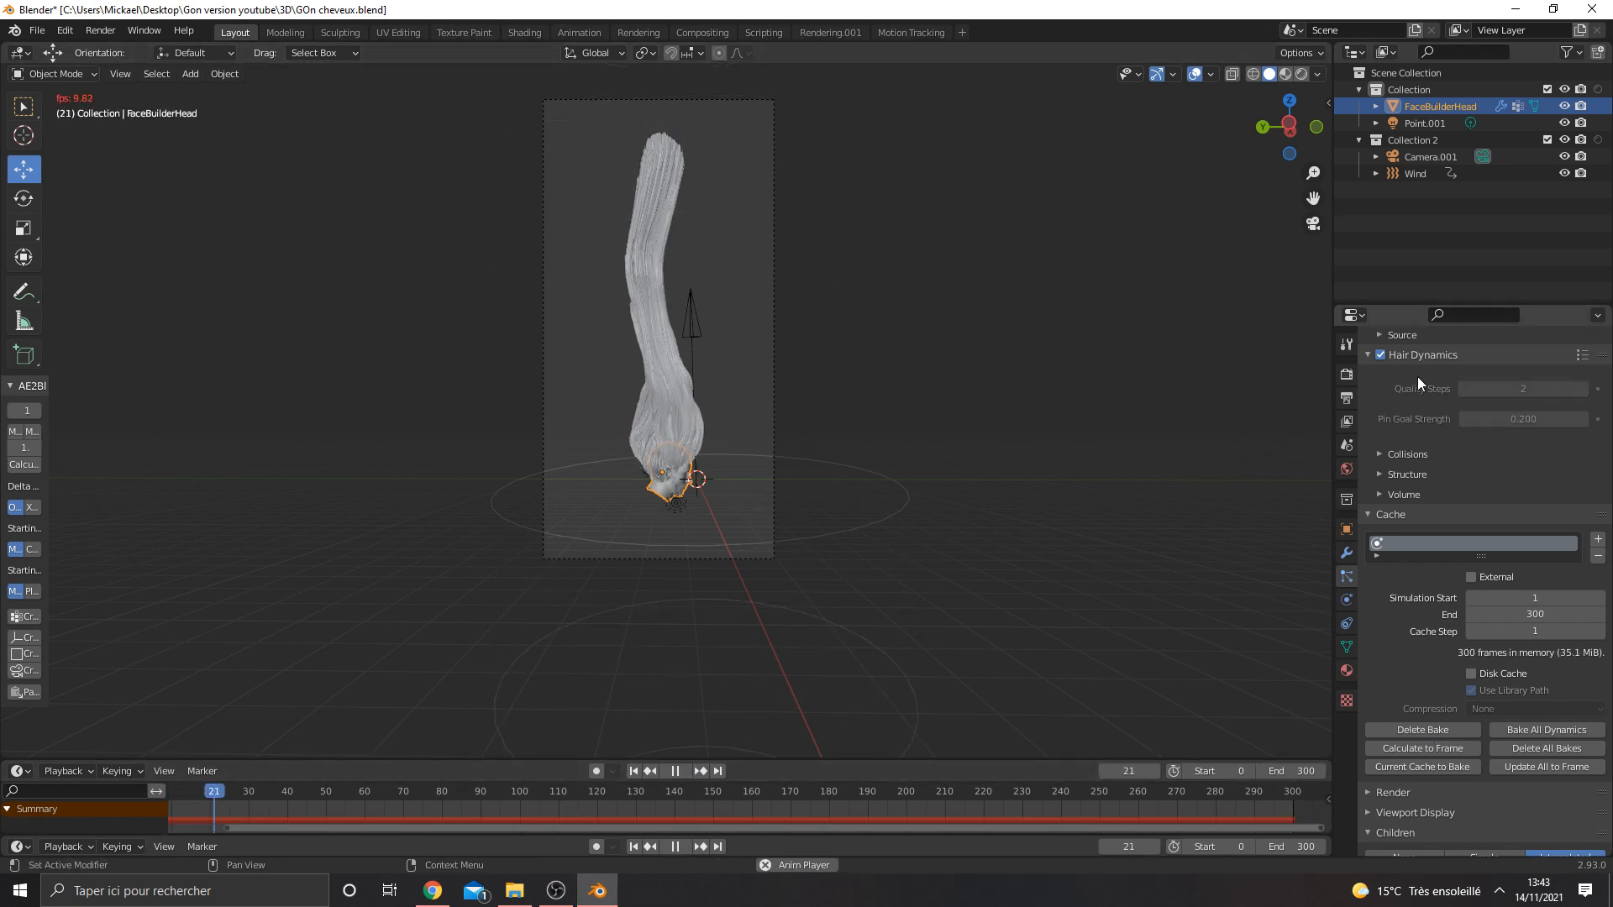
Enable the Transparent option in the render's Film settings.
left_click(1347, 421)
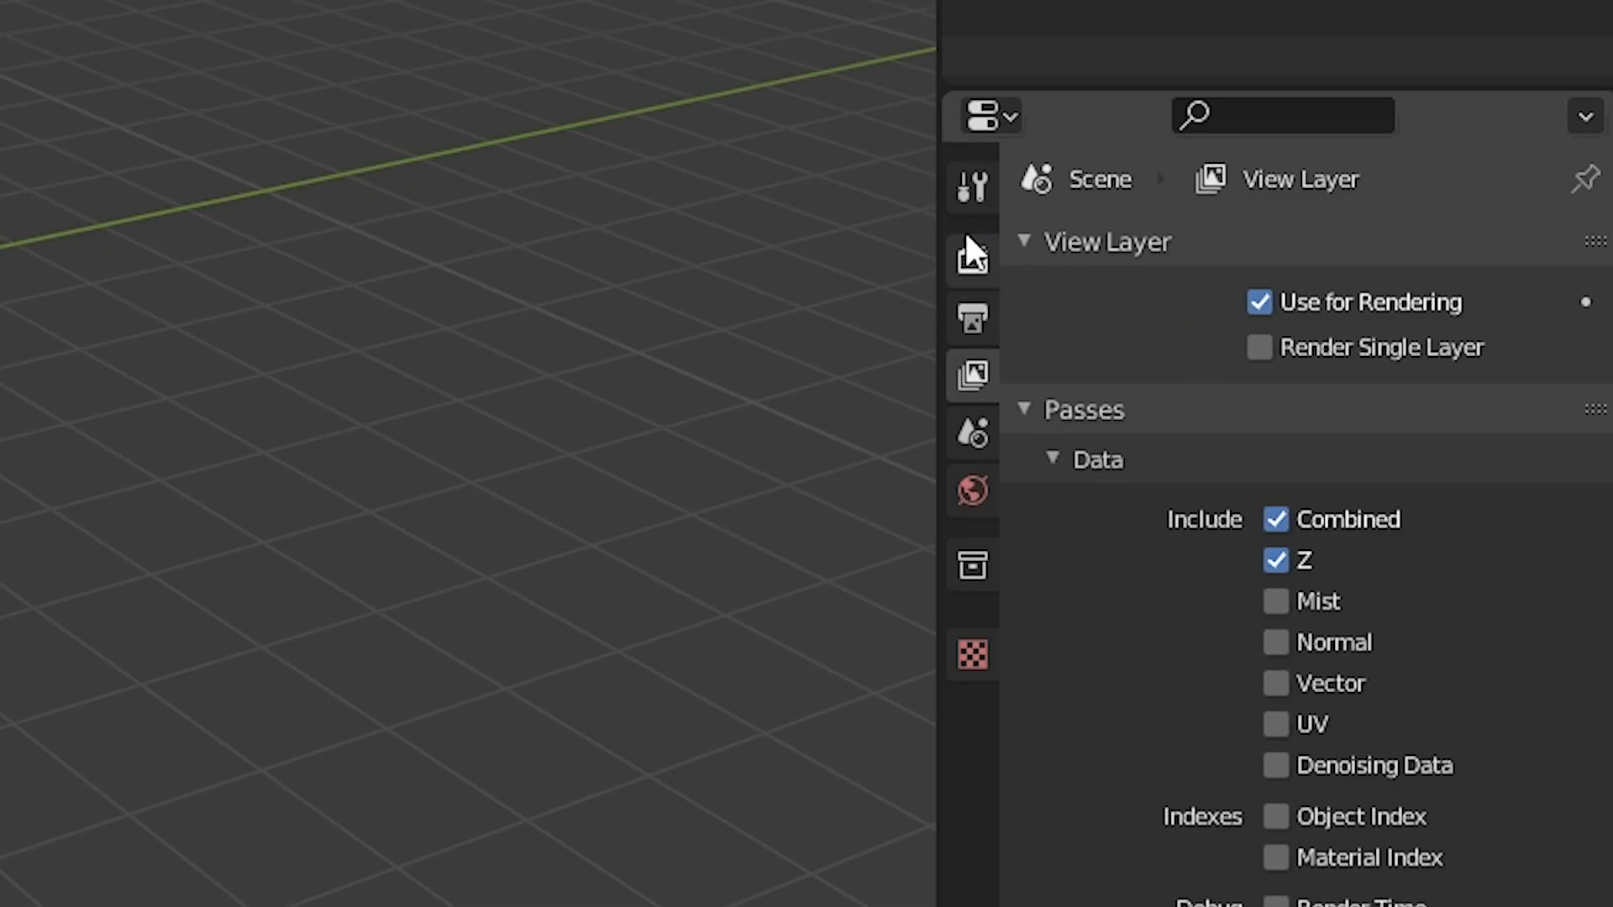
left_click(1347, 374)
left_click(1026, 718)
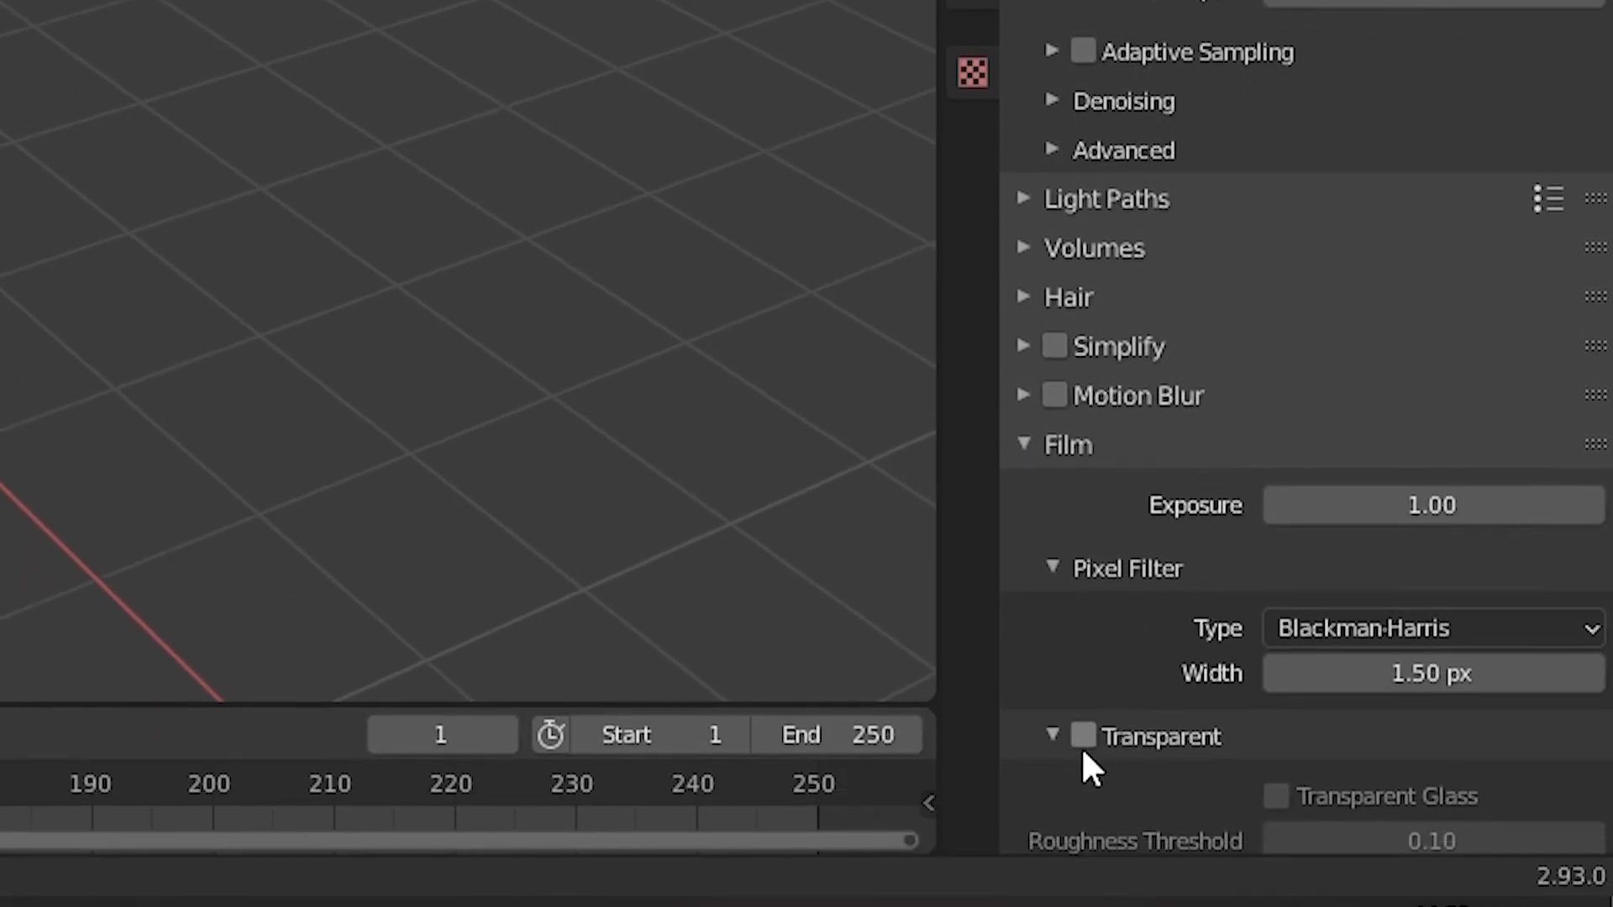
left_click(1082, 815)
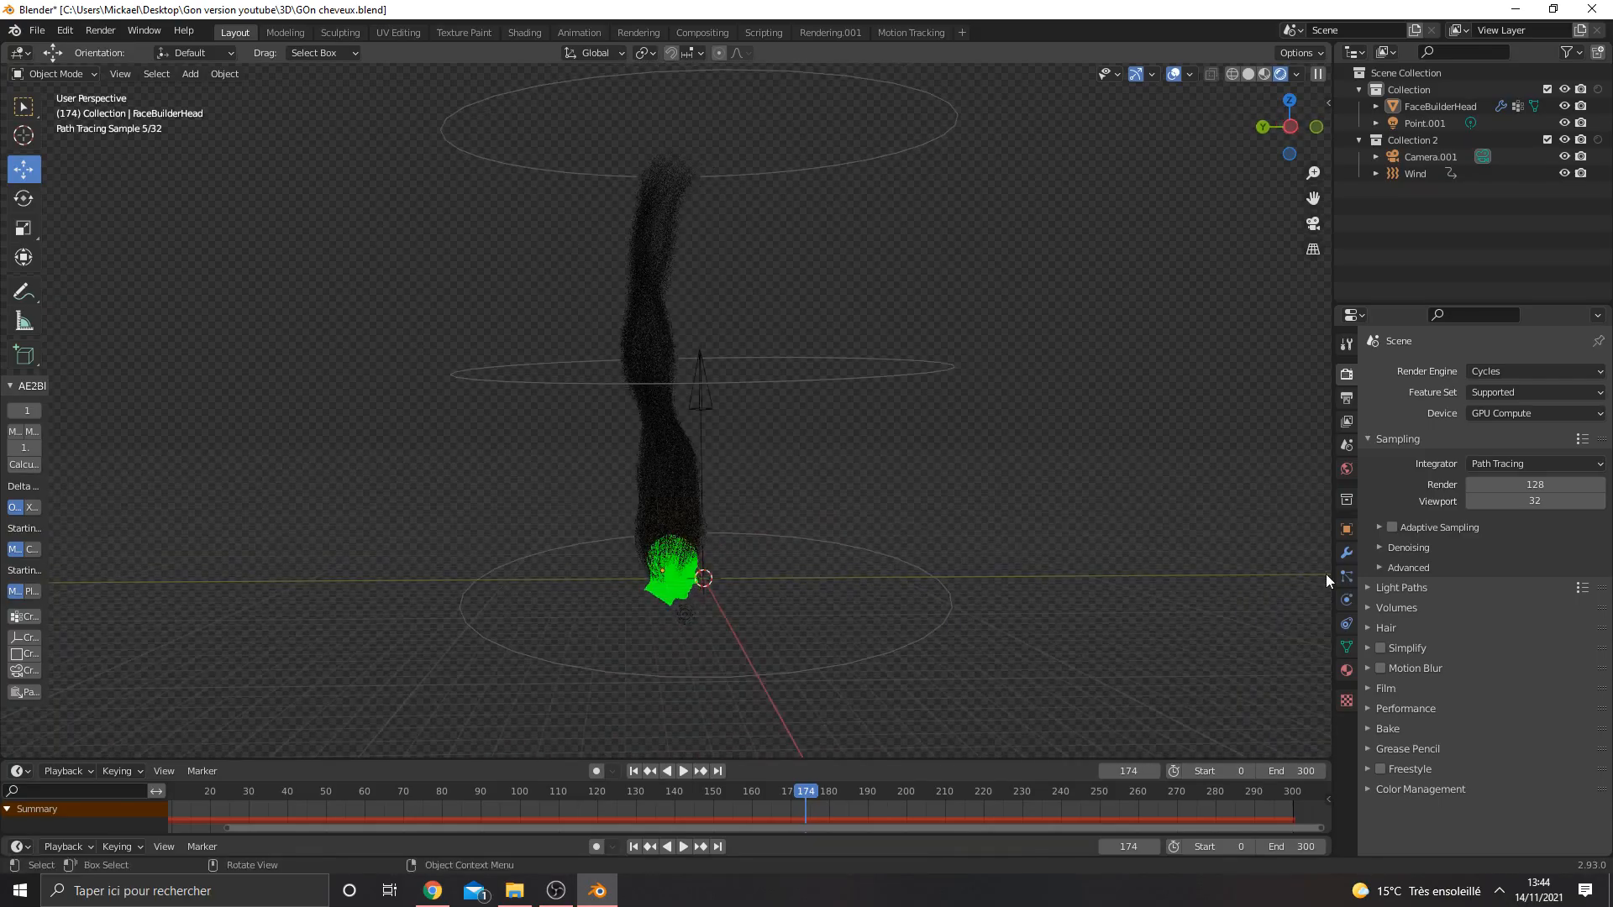
Set the render output path to Cheveux v.3 on the Desktop and render the animation.
left_click(1347, 397)
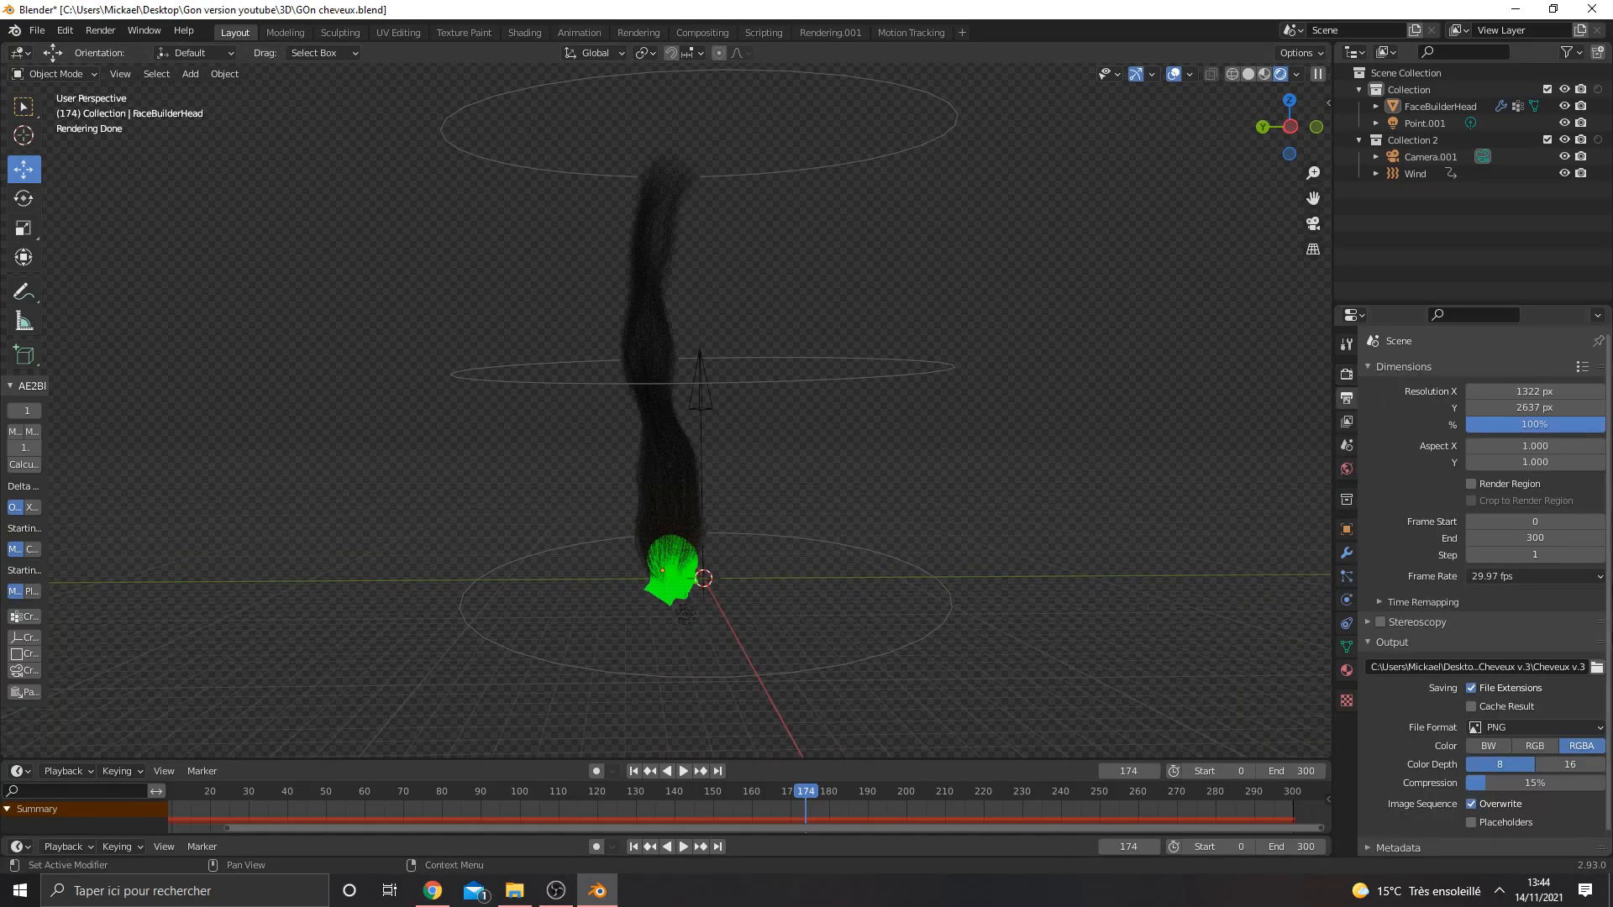
left_click(1597, 667)
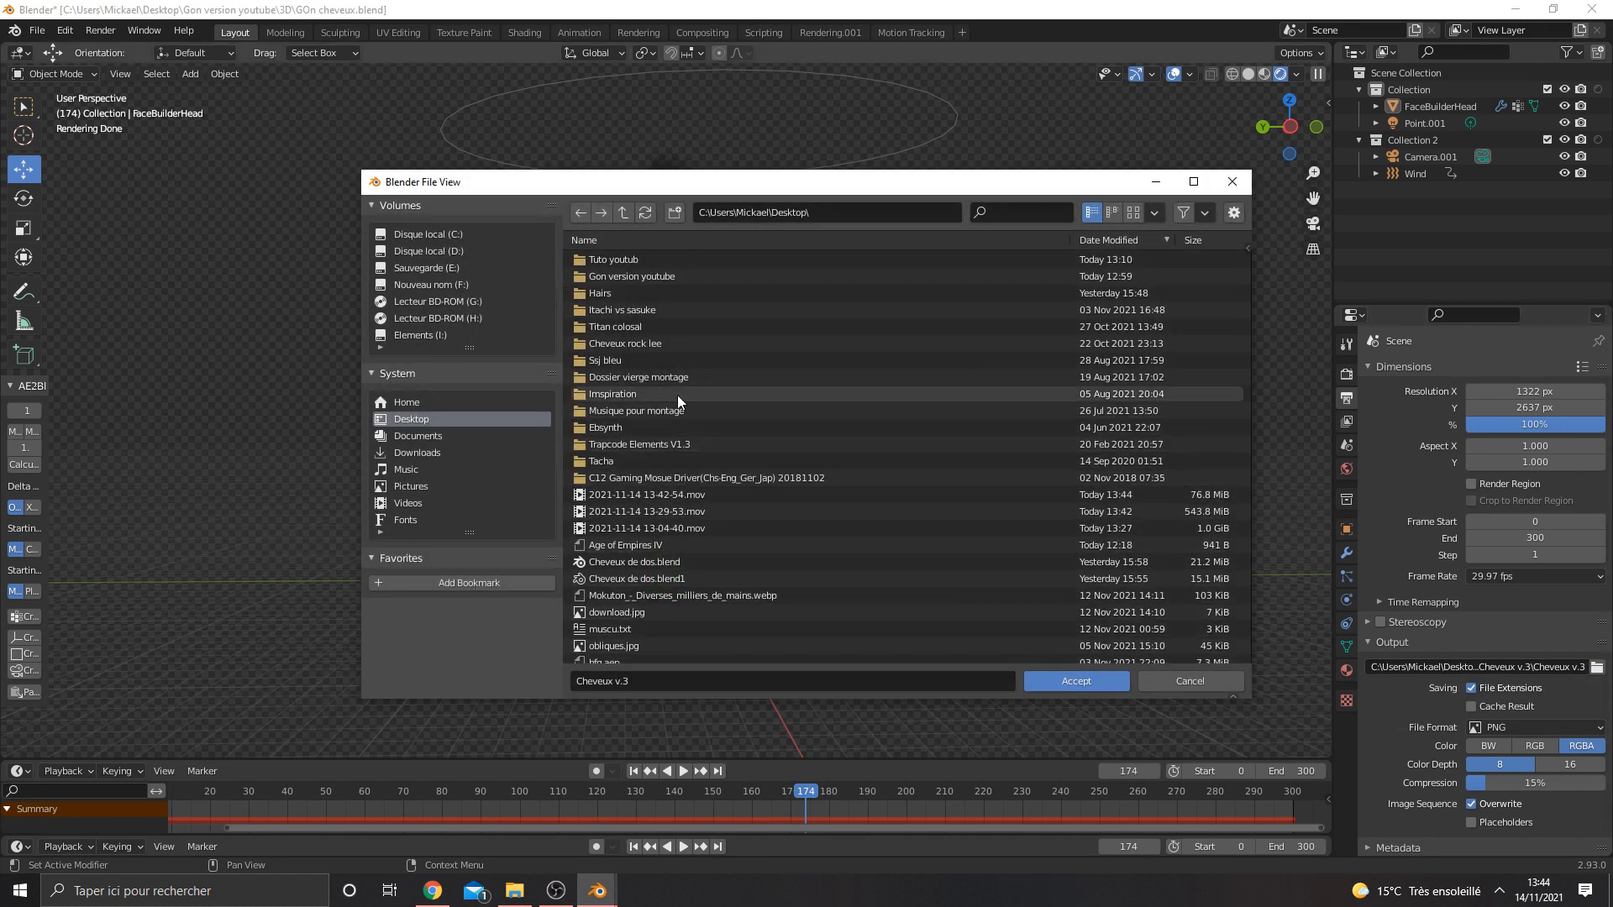
left_click(1076, 680)
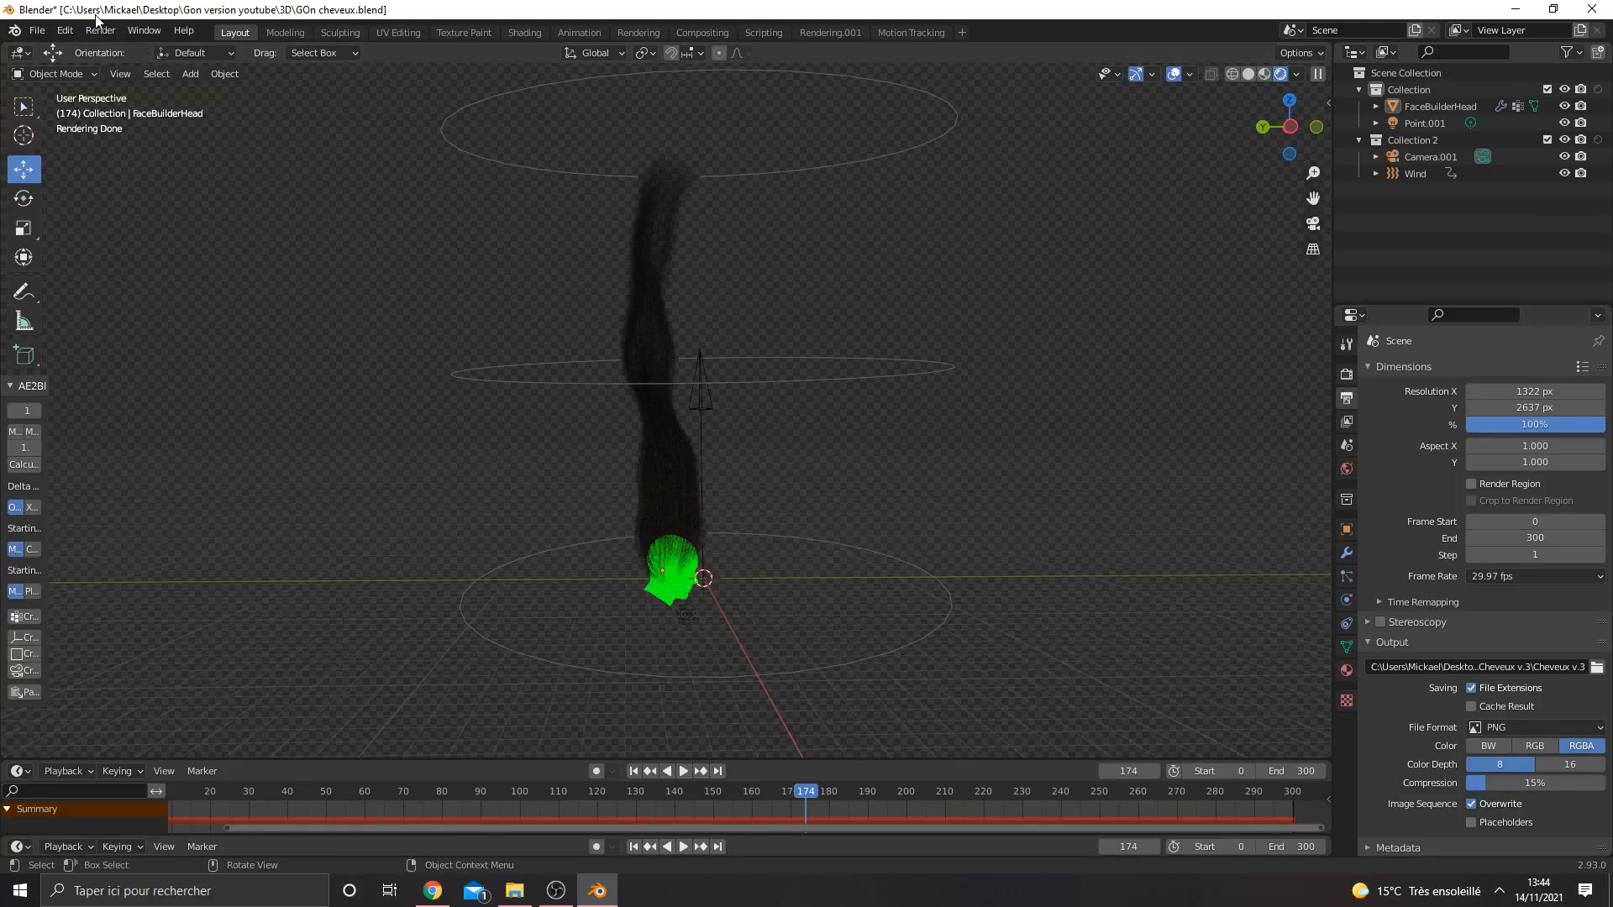
left_click(100, 31)
left_click(137, 66)
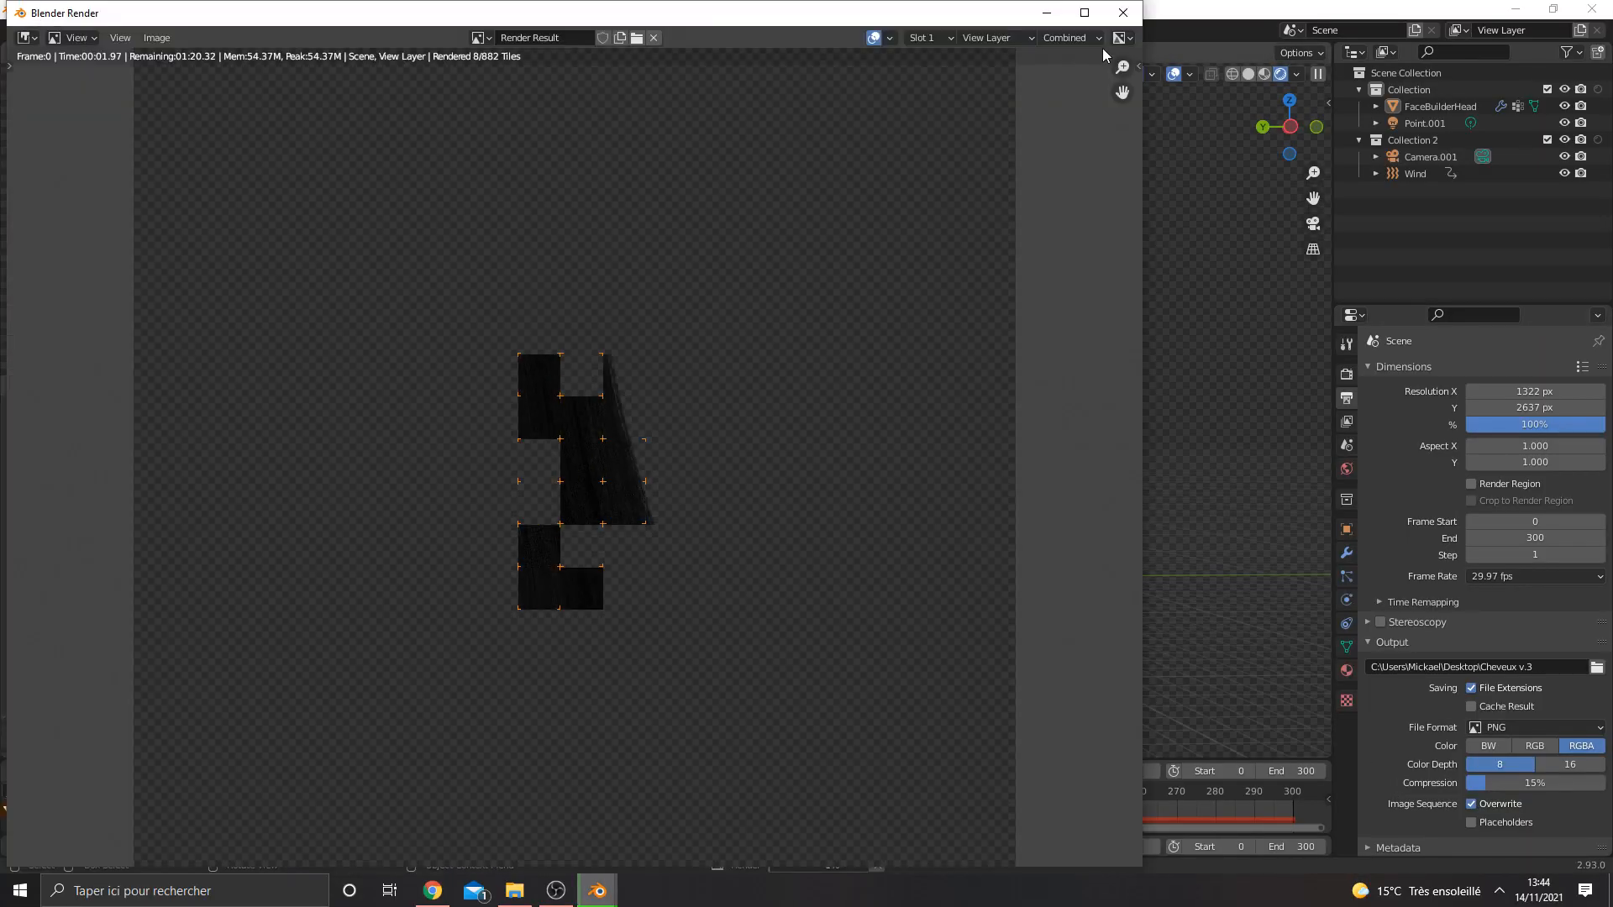
left_click(1137, 14)
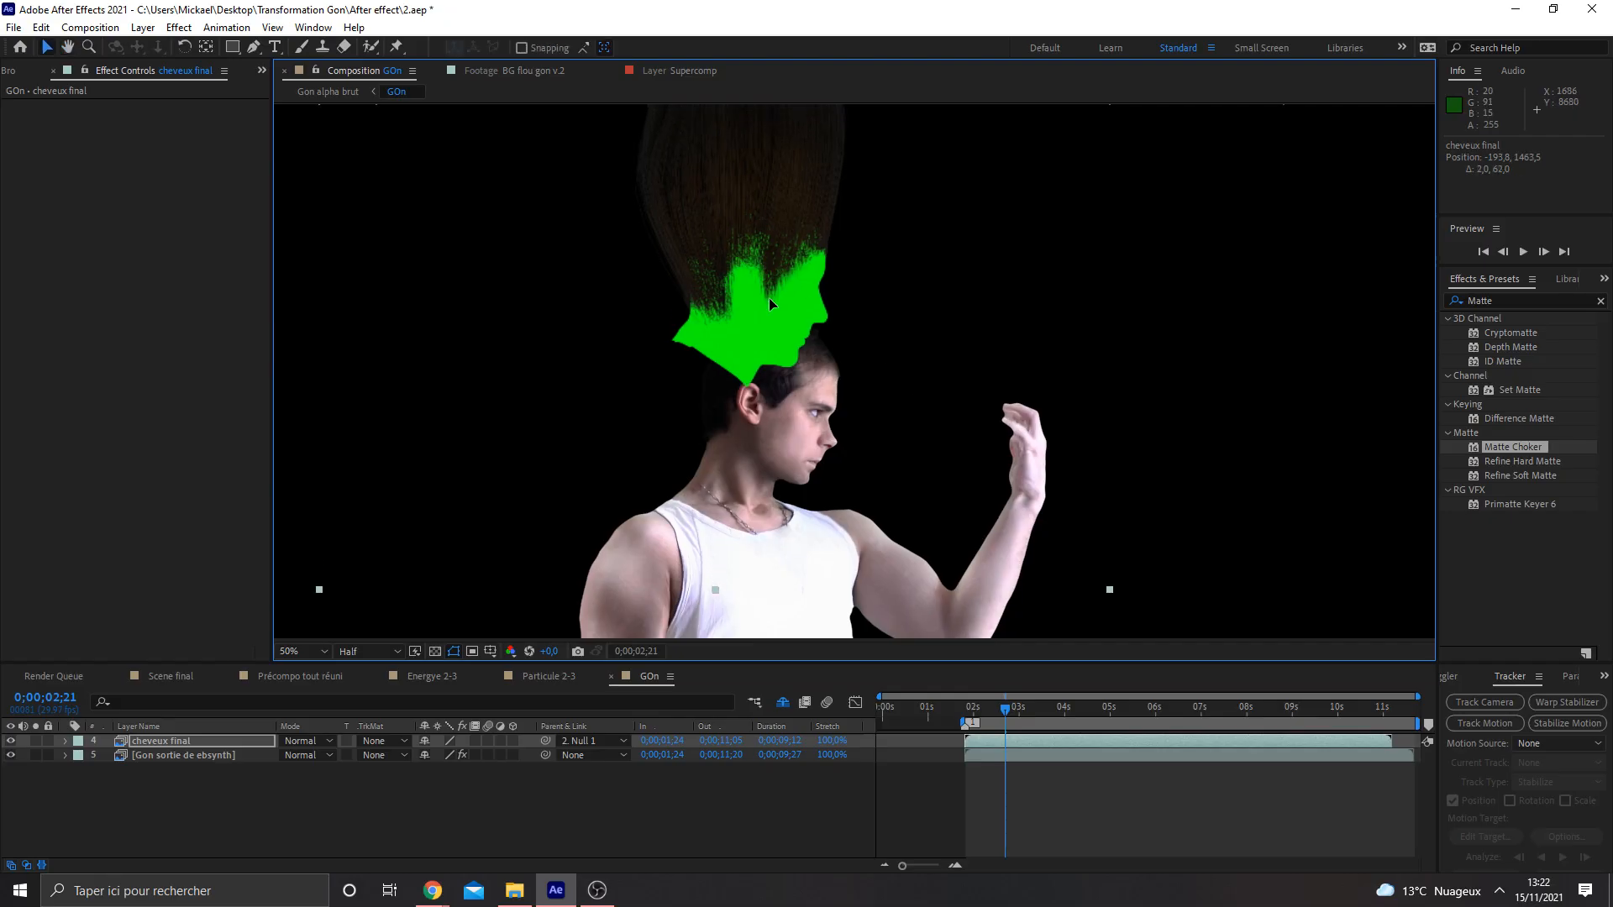
In After Effects, align the cheveux final layer with the man's head, lowering its opacity for positioning and restoring it to 100%.
left_click_drag(776, 382, 778, 392)
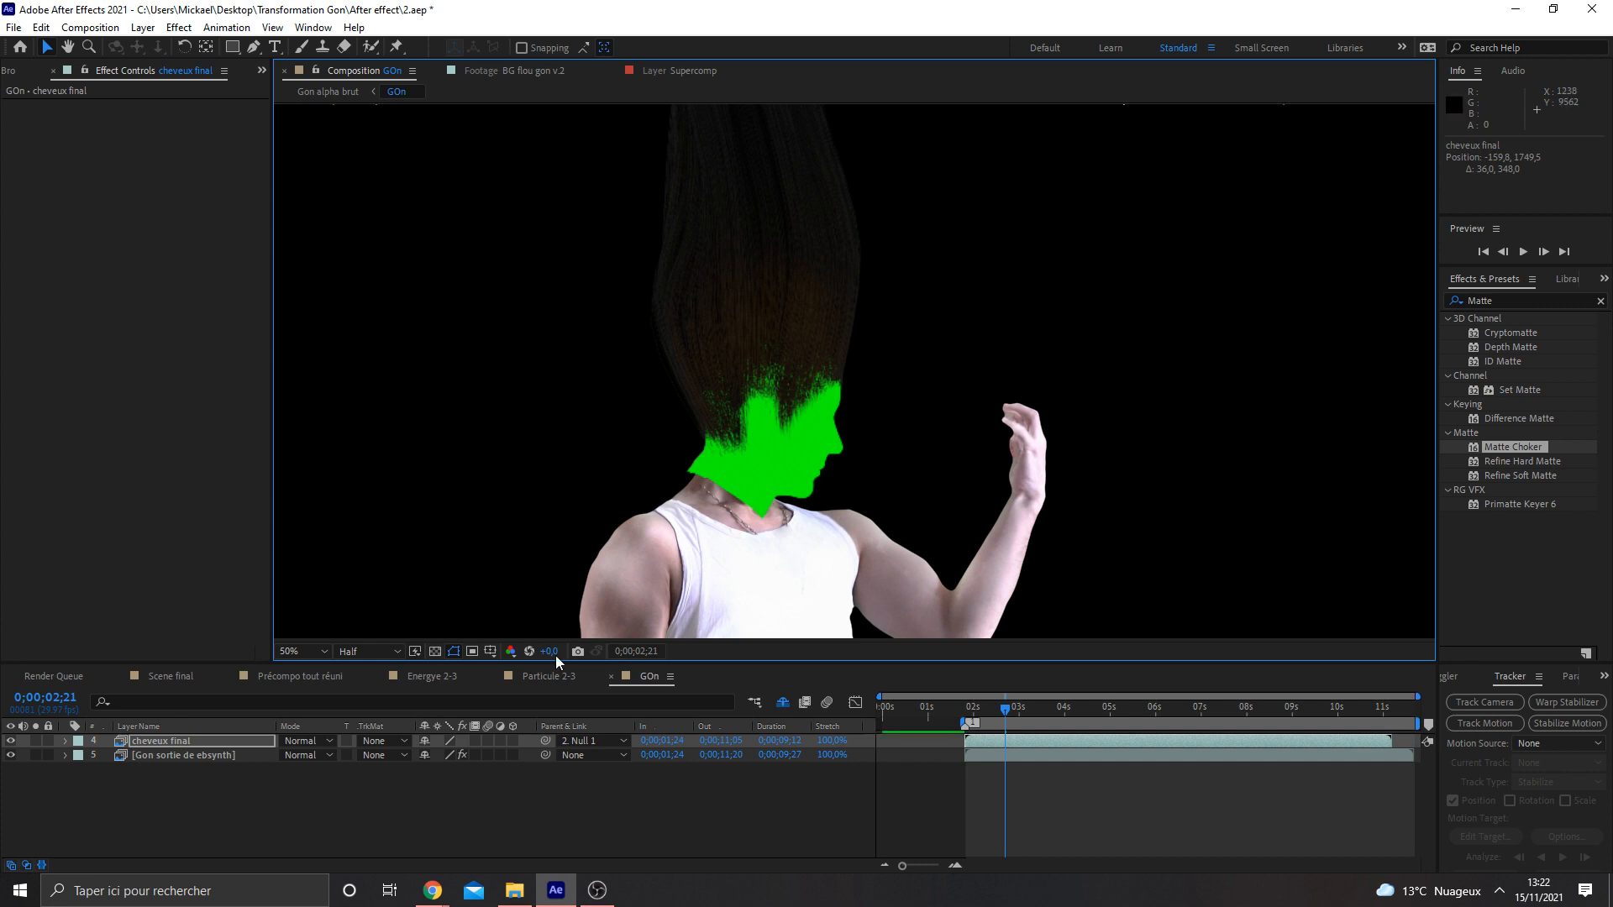
key("t")
left_click_drag(425, 754, 381, 756)
left_click_drag(836, 423, 828, 414)
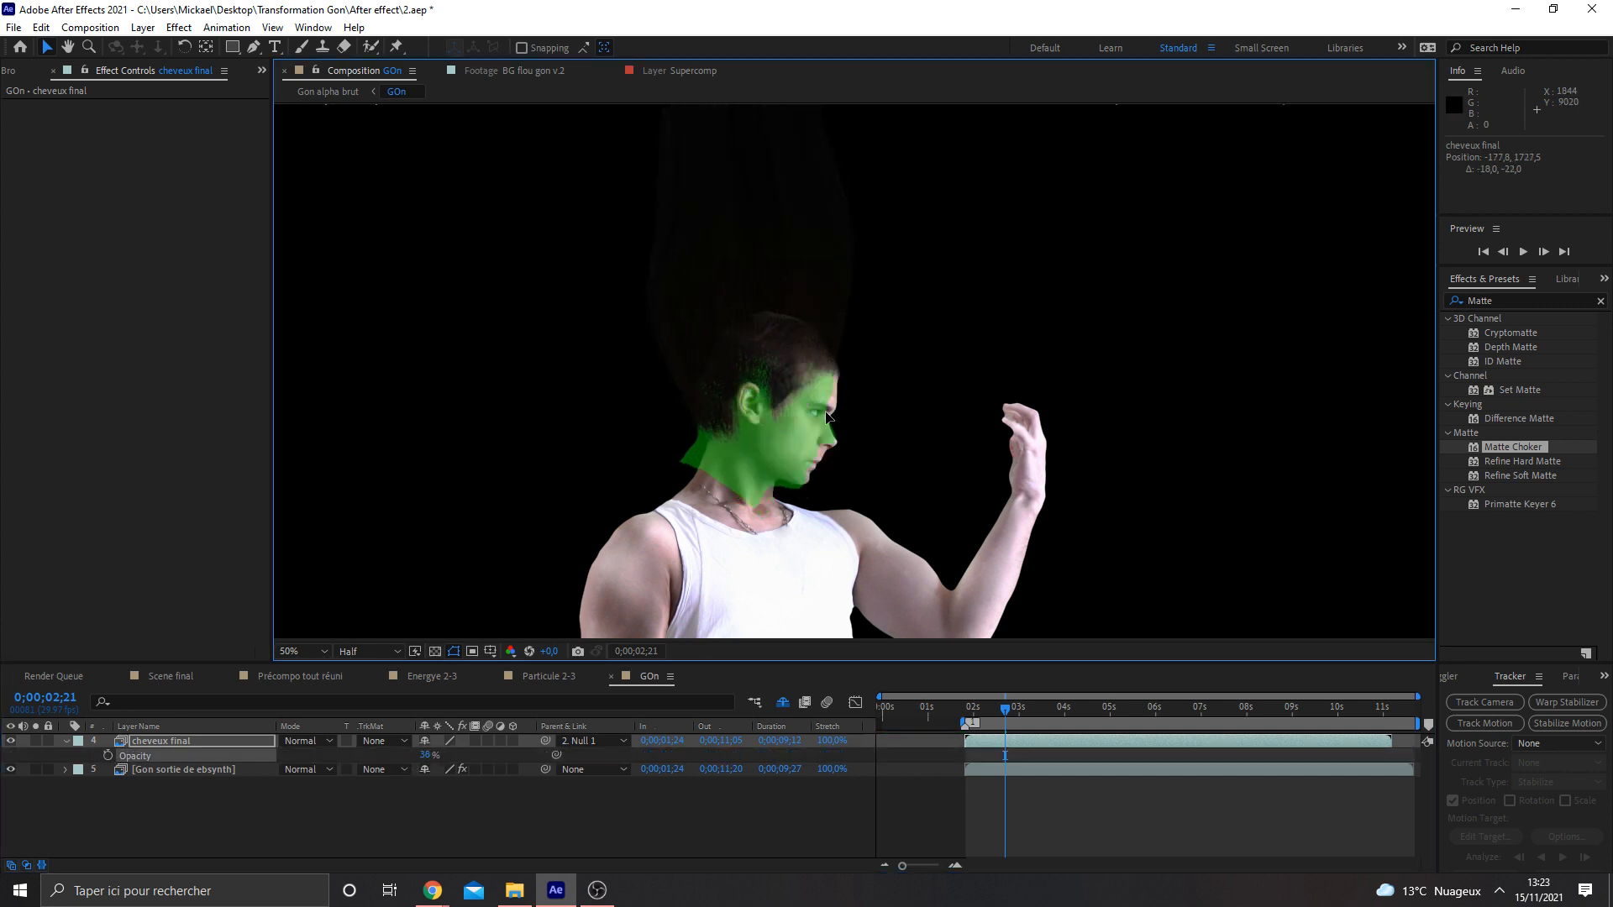
left_click_drag(424, 755, 767, 739)
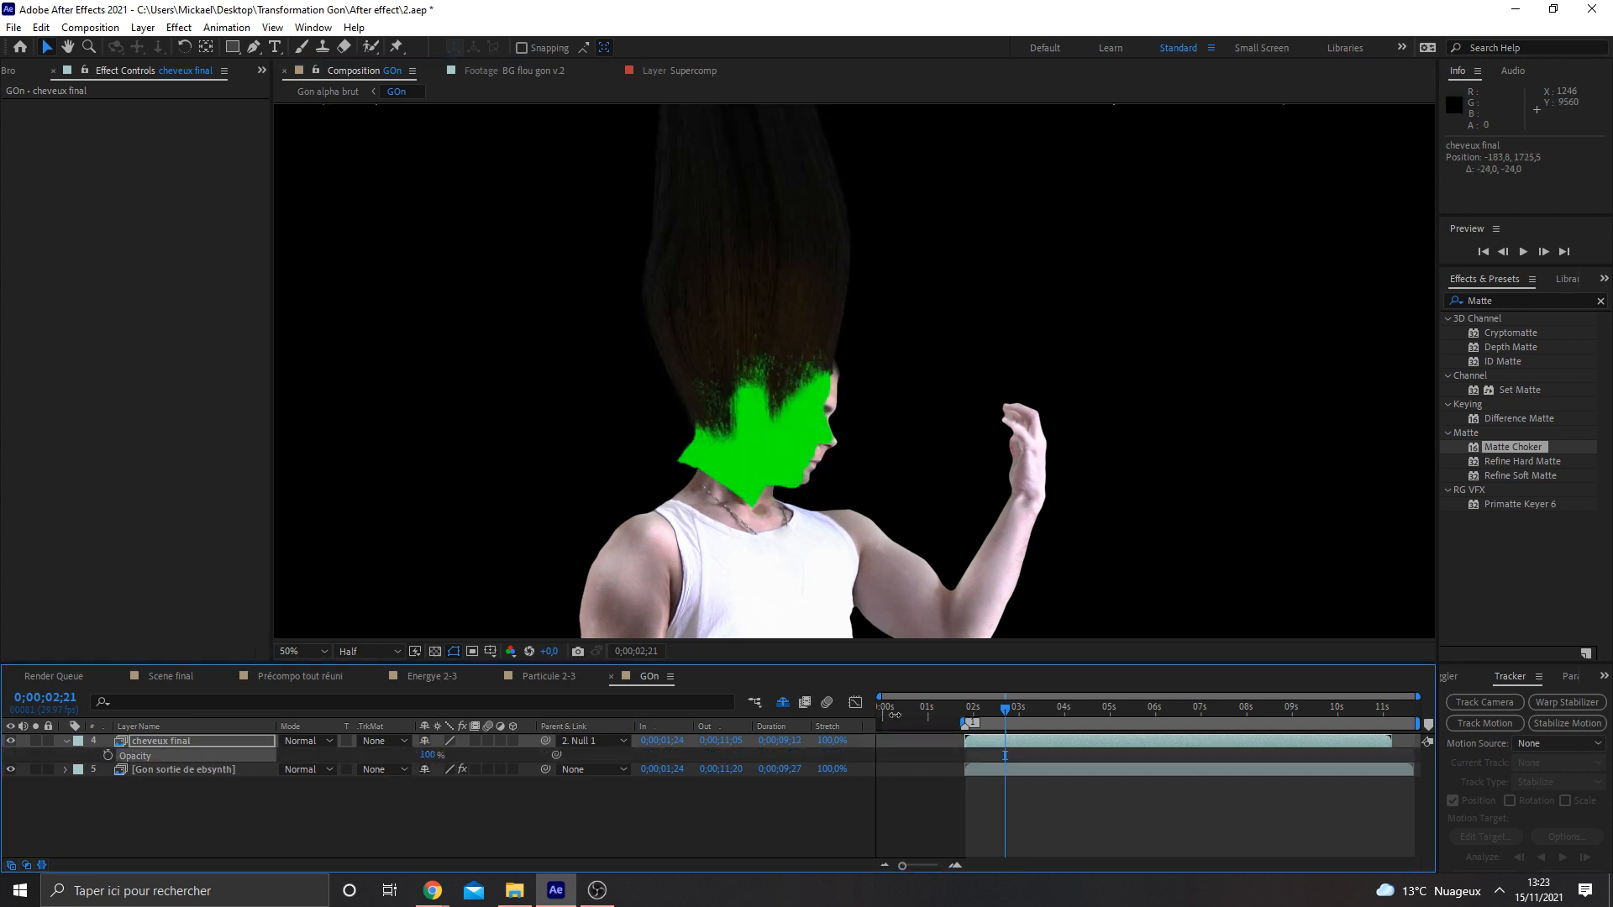
left_click_drag(780, 448, 783, 446)
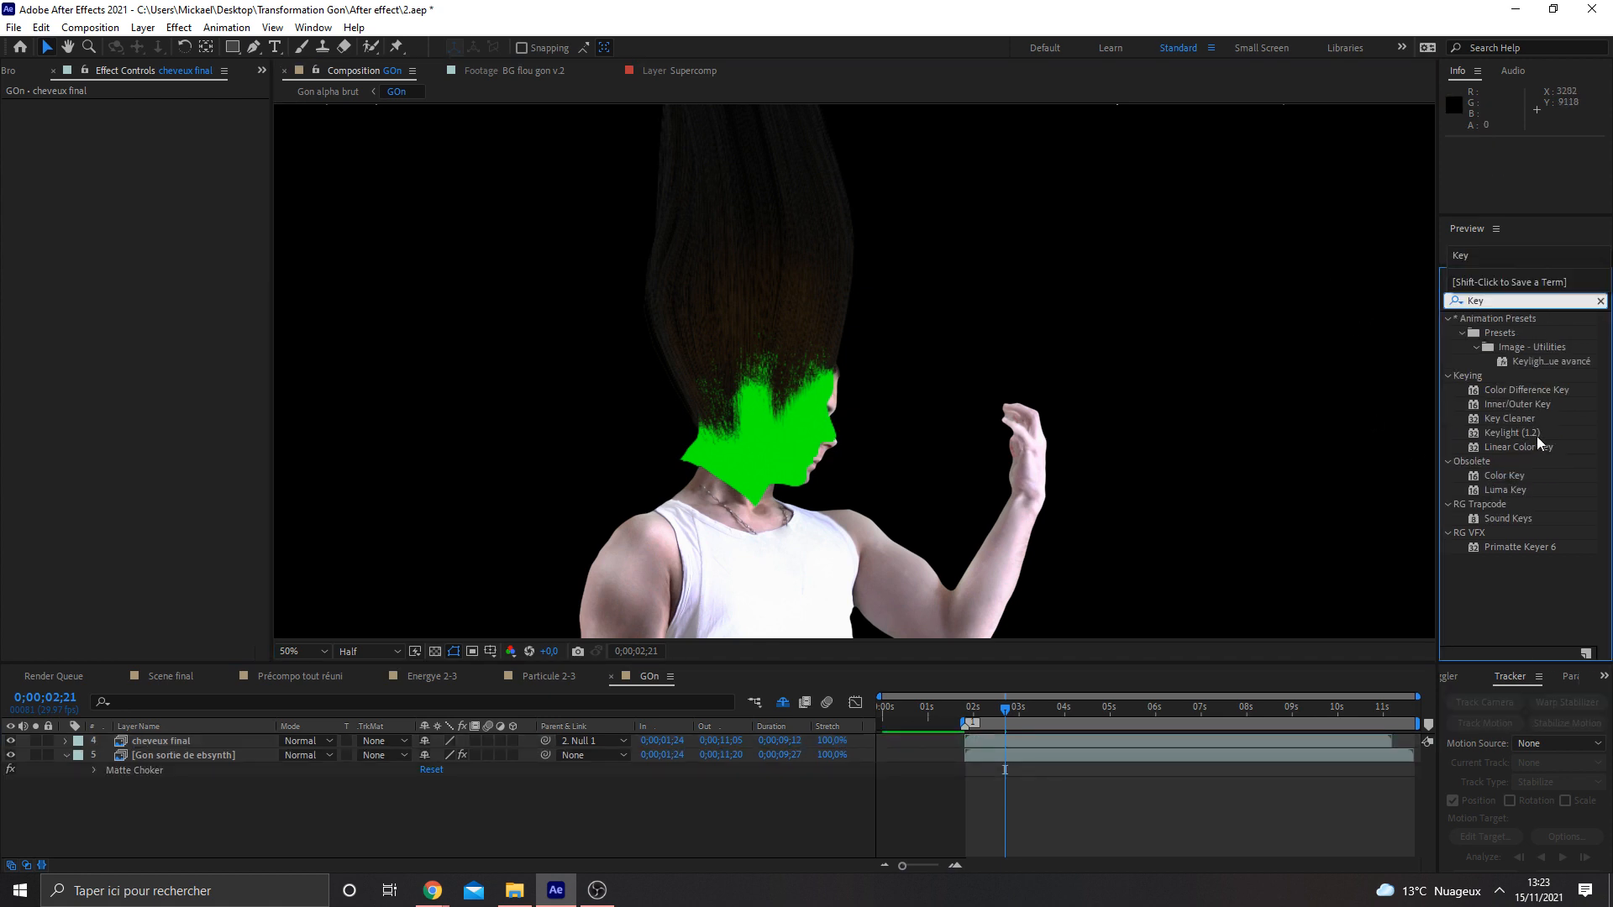
Apply Keylight (1.2) to cheveux final, sample the head's green as the Screen Colour, and nudge the hair into place.
left_click_drag(1536, 435, 799, 419)
left_click(180, 212)
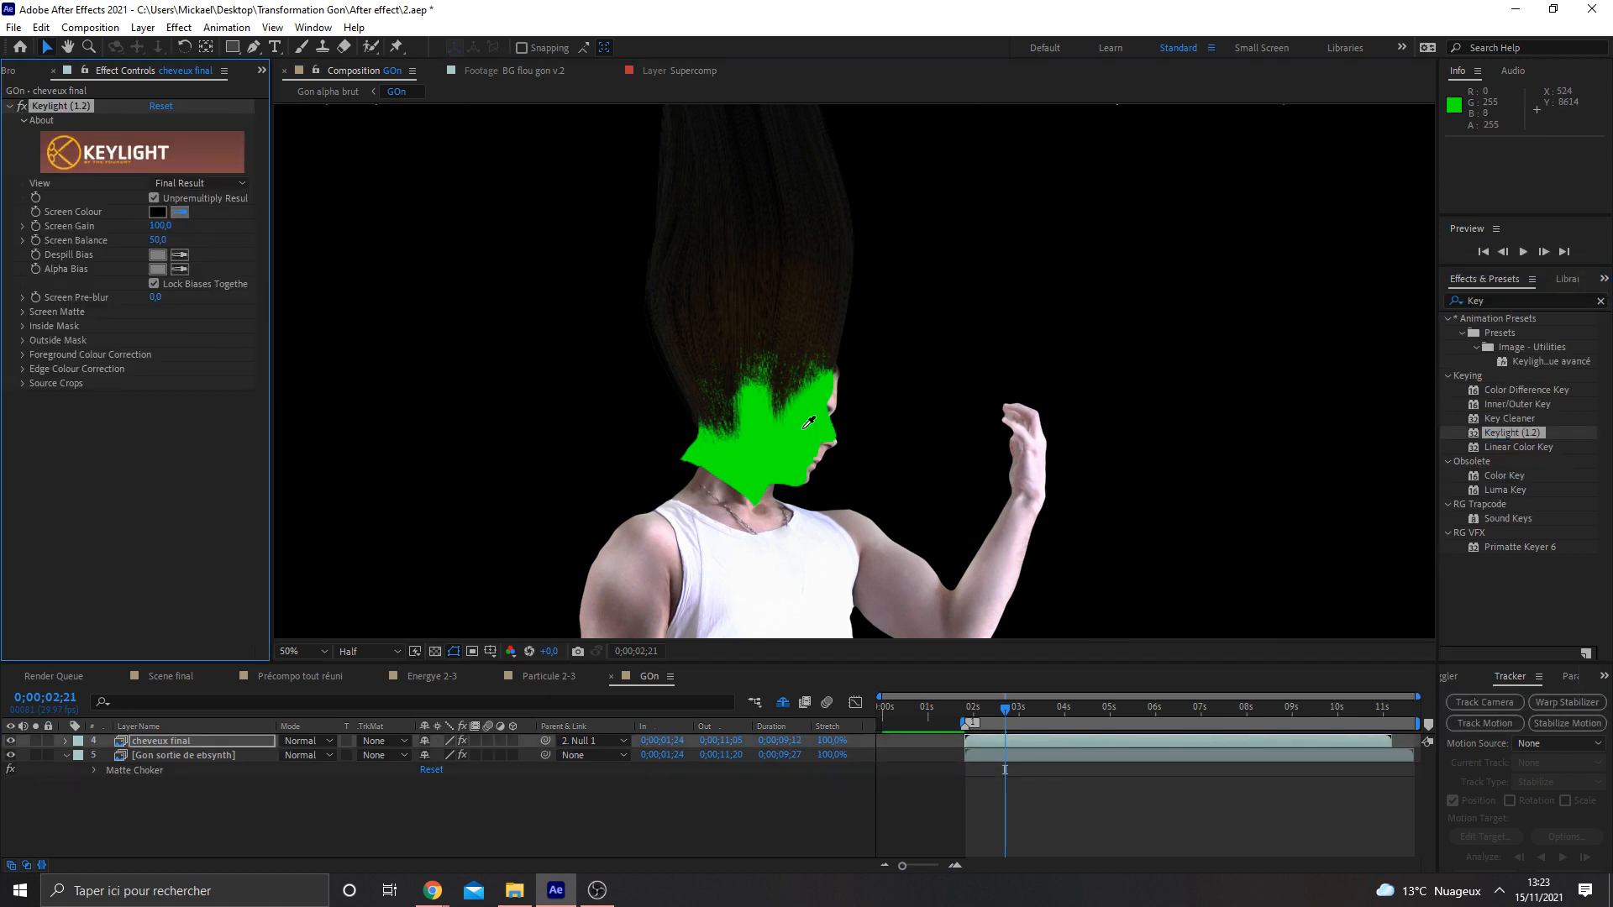
left_click(789, 433)
left_click_drag(771, 331, 769, 329)
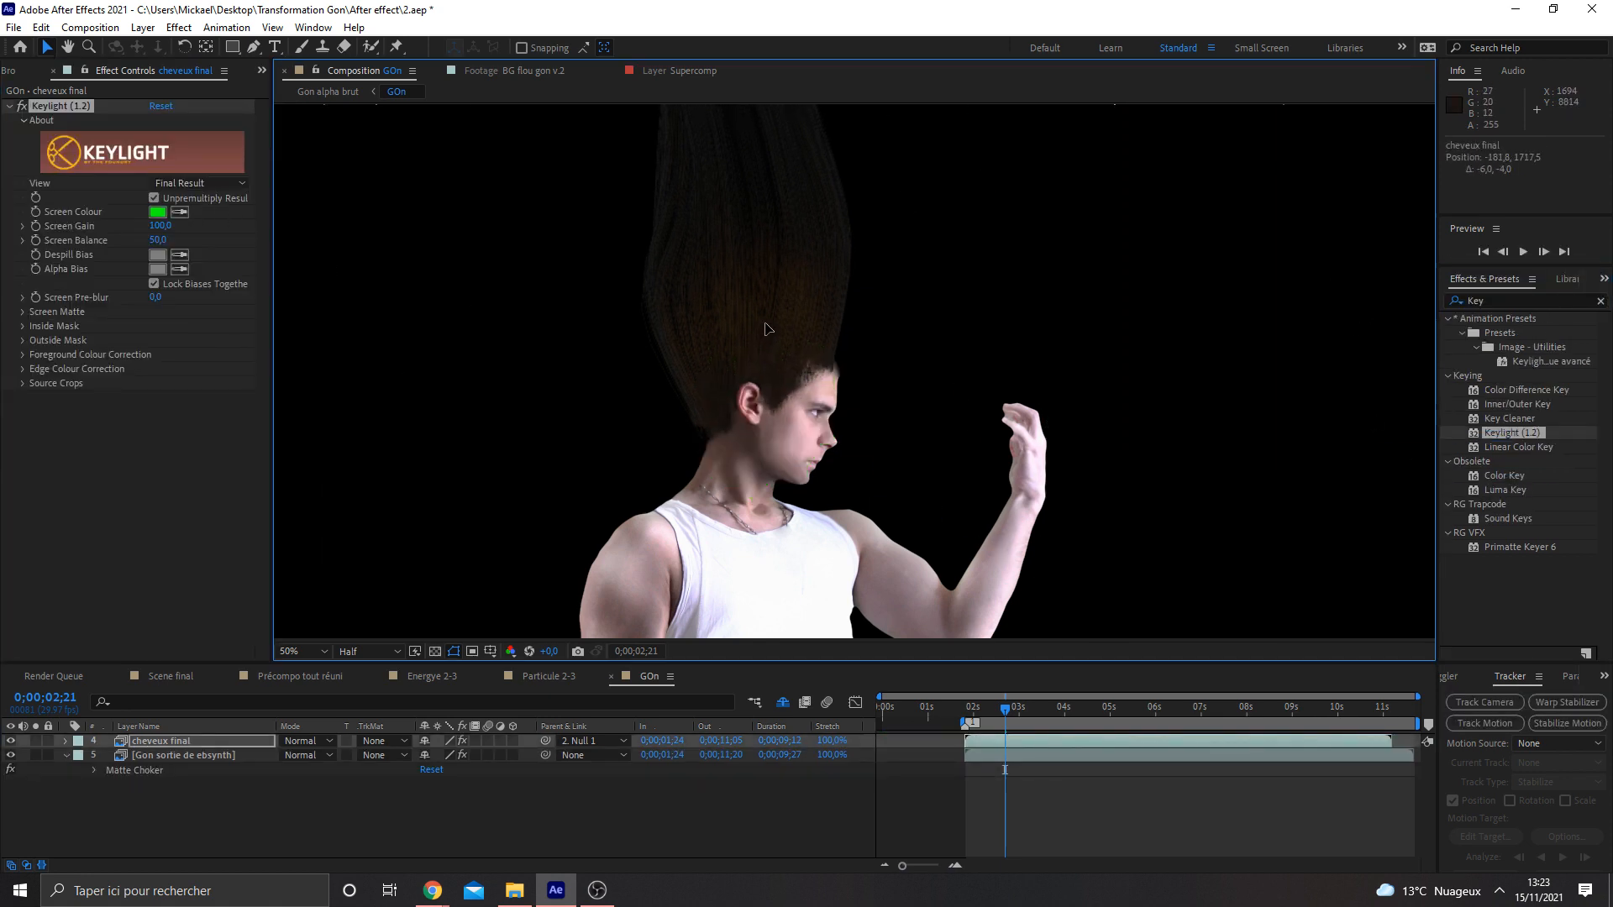
Apply the Liquify effect to the cheveux final layer, choose its Warp tool and expose the warp tool options.
left_click(1521, 301)
type("liqu")
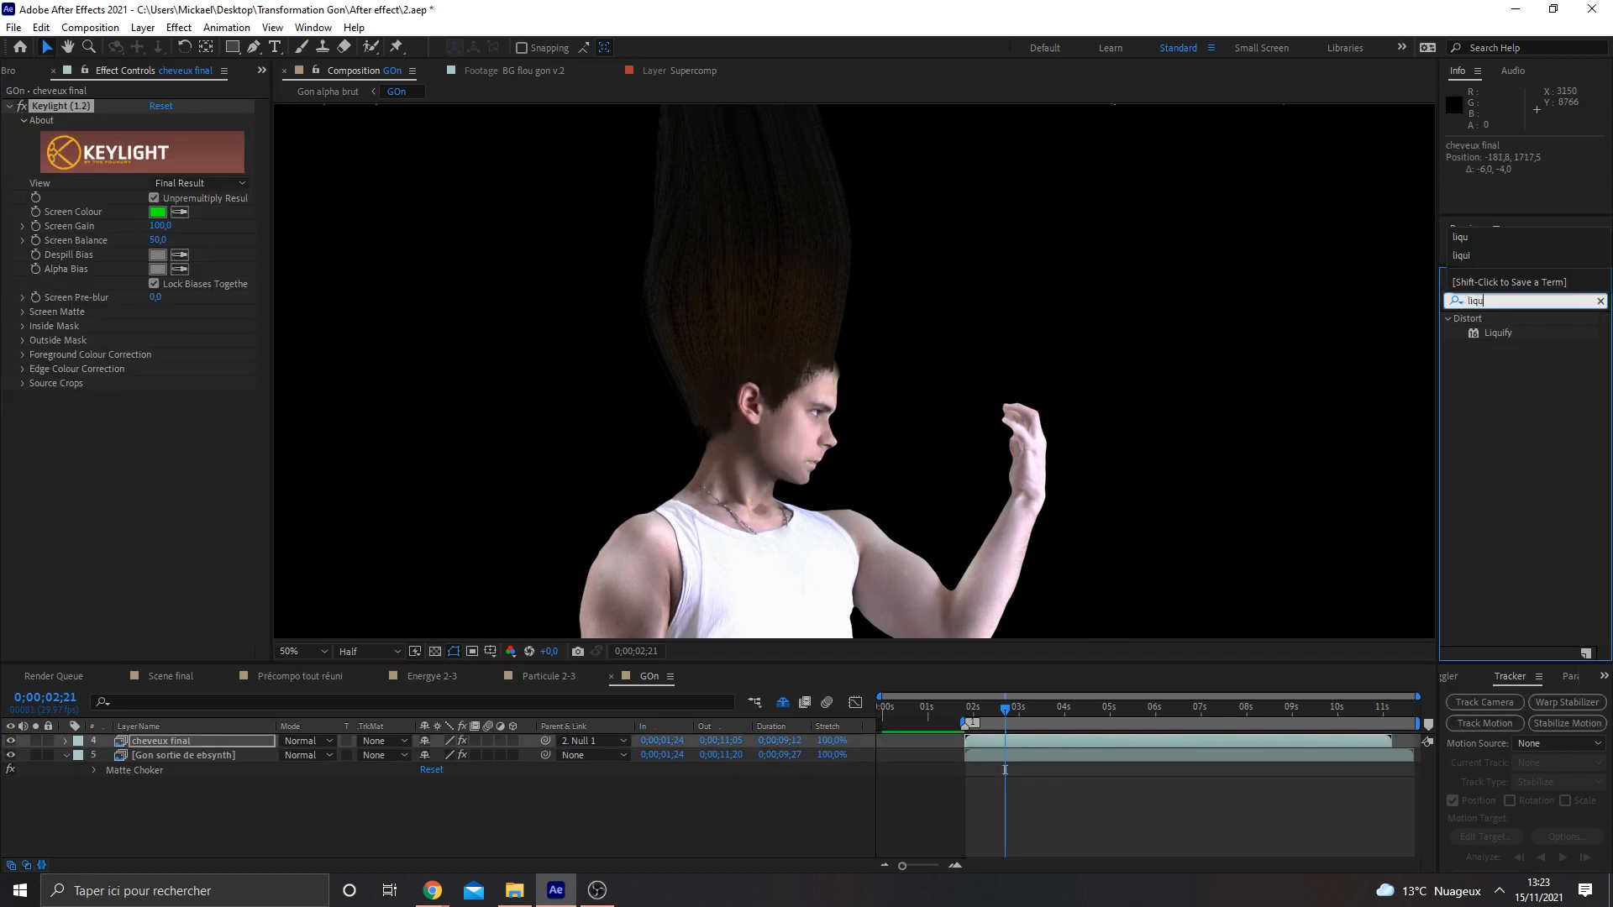
type("i")
mouse_move(1498, 333)
left_mouse_down()
mouse_move(781, 370)
mouse_move(828, 294)
mouse_move(703, 450)
mouse_move(619, 289)
mouse_move(628, 199)
left_mouse_up()
left_click(50, 431)
left_click(24, 474)
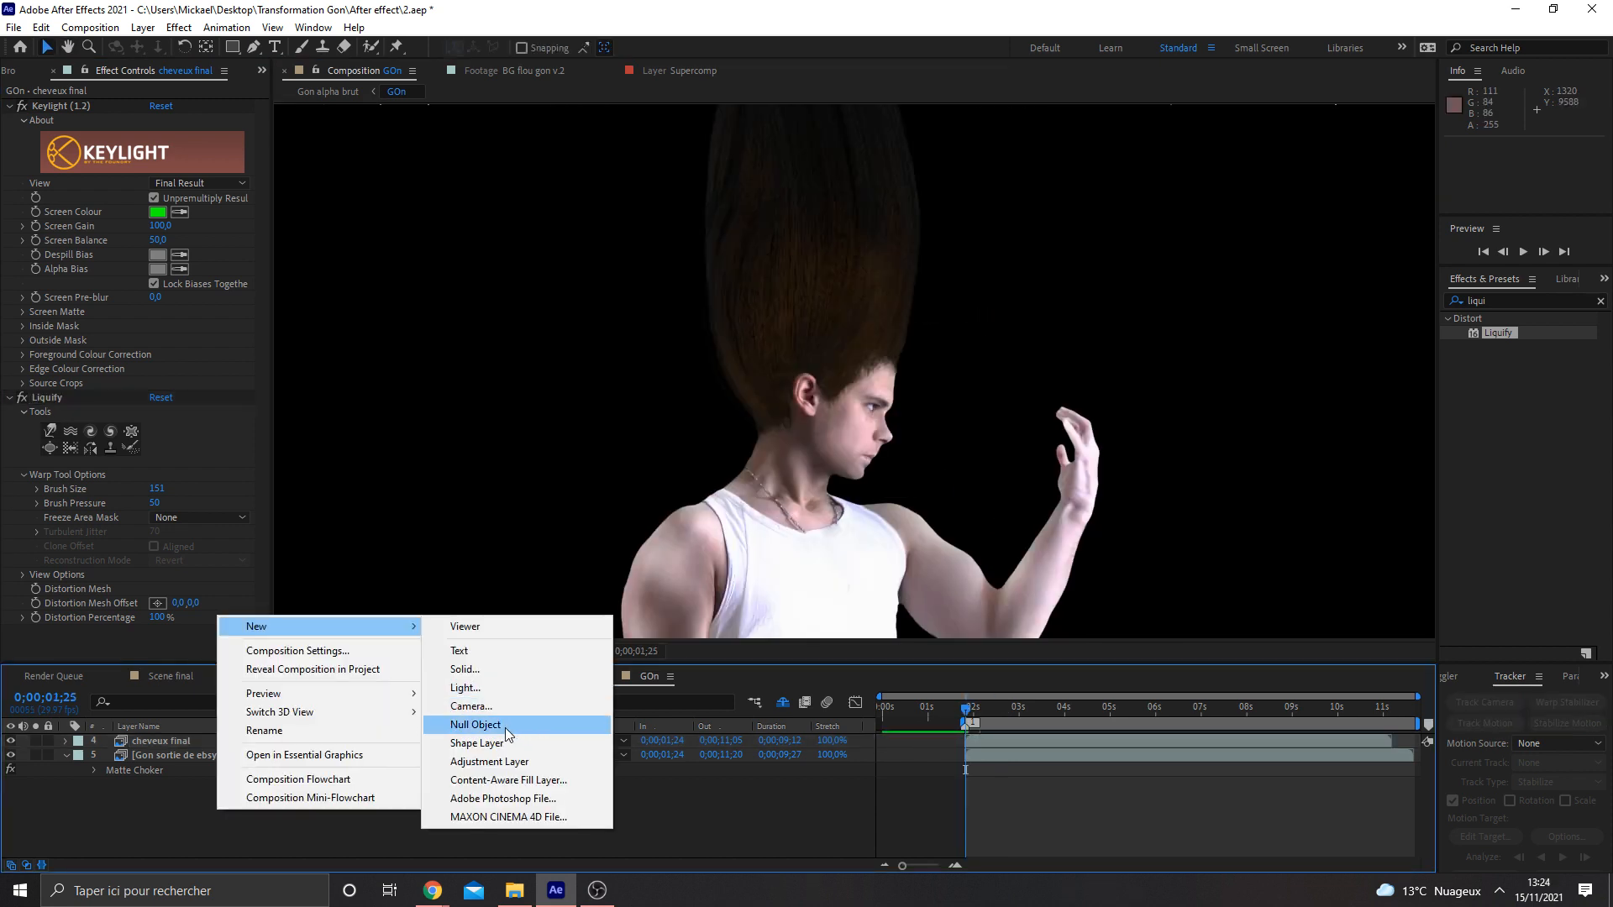
Add a null object to the GOn composition and rename it Track.
left_click(506, 728)
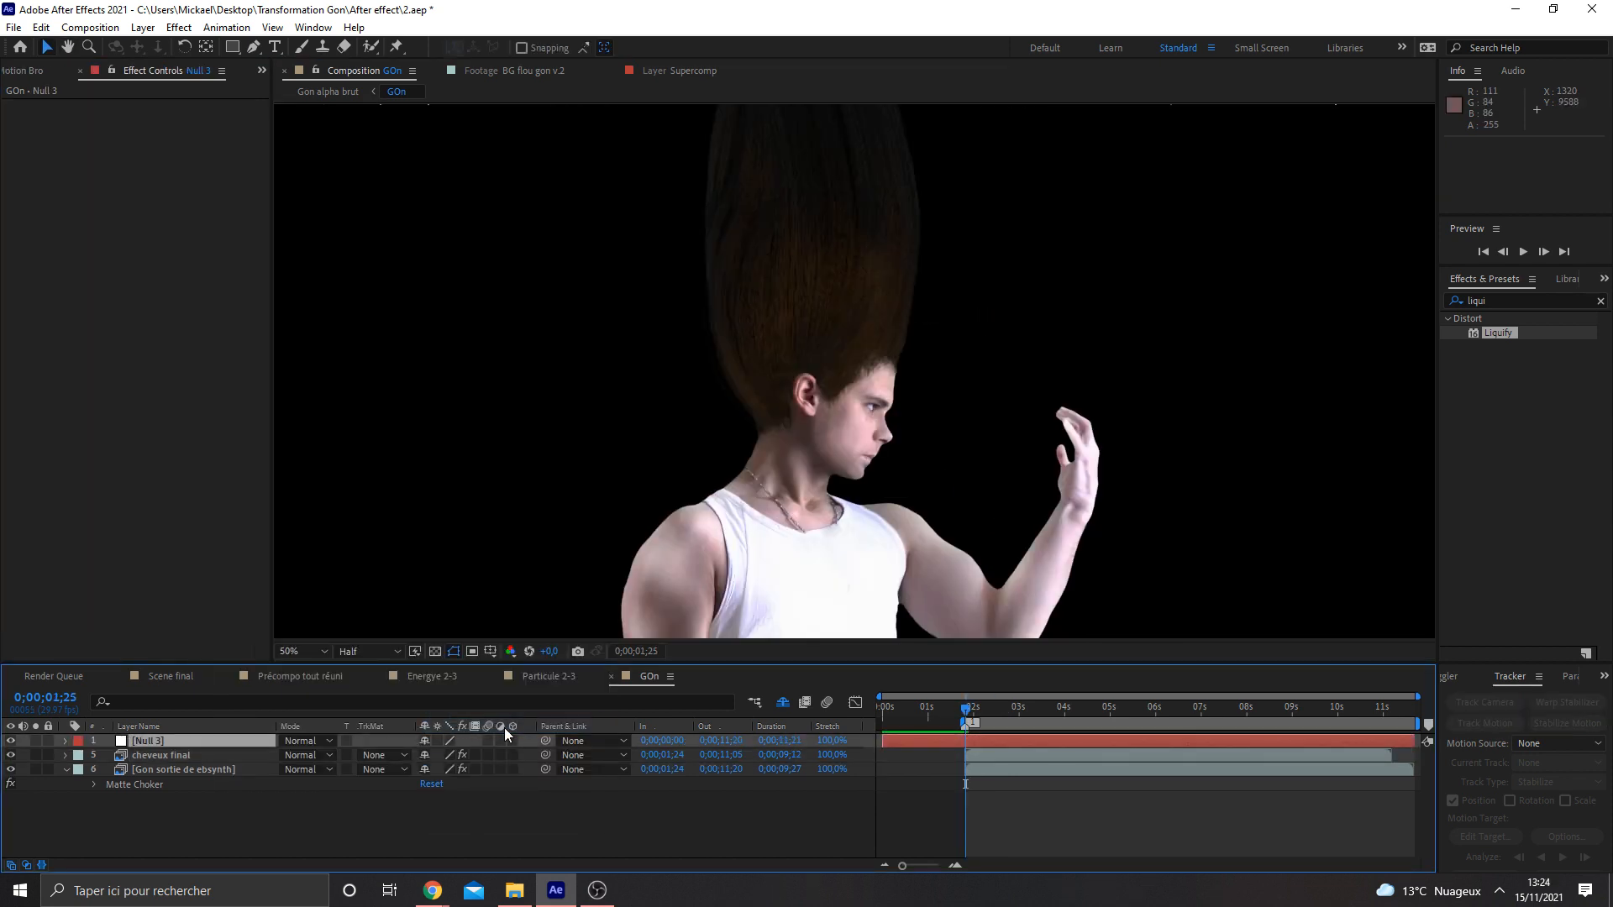
key("Return")
type("TRac")
type("ack")
key("Return")
Track the motion of the Gon sortie de ebsynth layer with a track point on the man's temple beside the hairline.
right_click(194, 769)
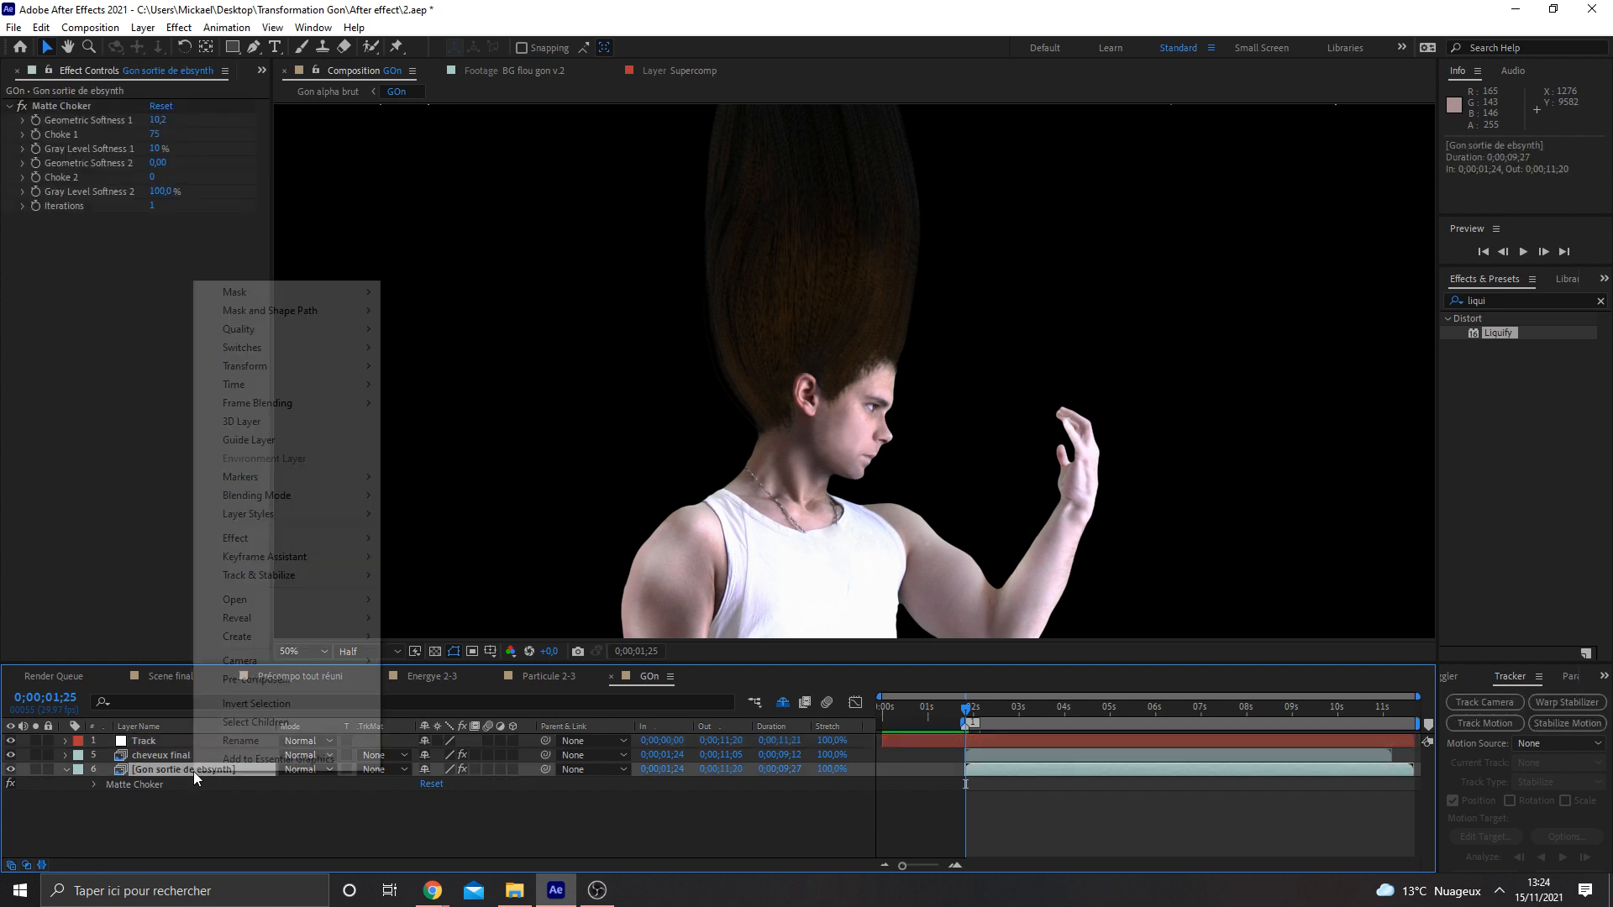
mouse_move(361, 575)
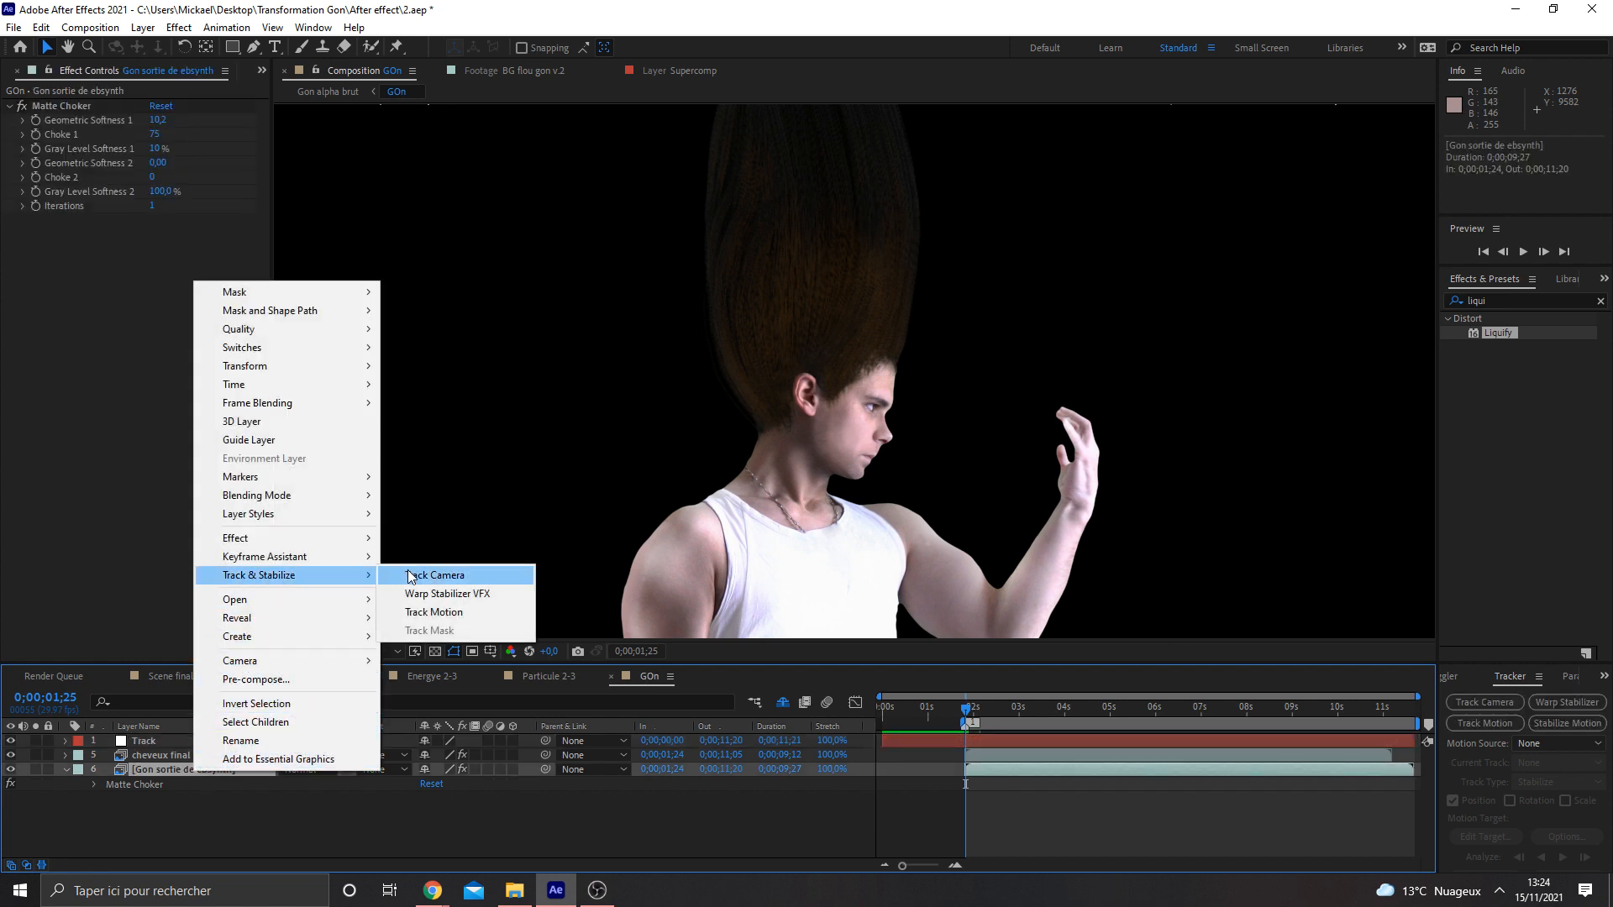
left_click(468, 612)
left_click_drag(857, 349, 737, 351)
left_click(1563, 858)
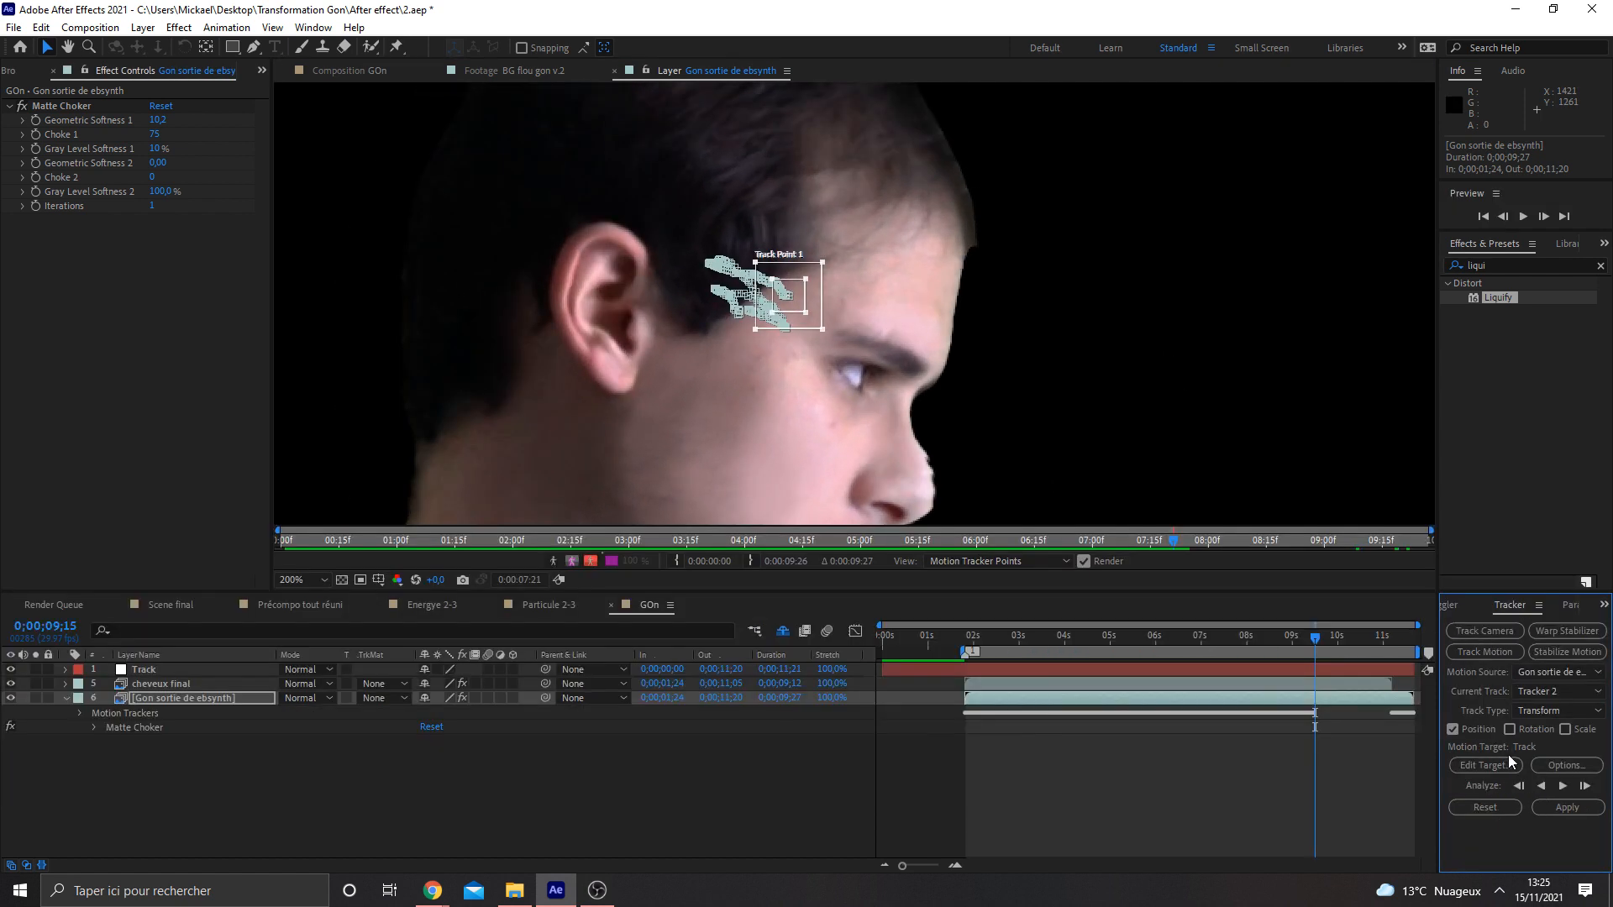
Set the Track null as the motion target, apply the tracking data in X and Y, and collapse the tracked layer's properties.
left_click(1504, 765)
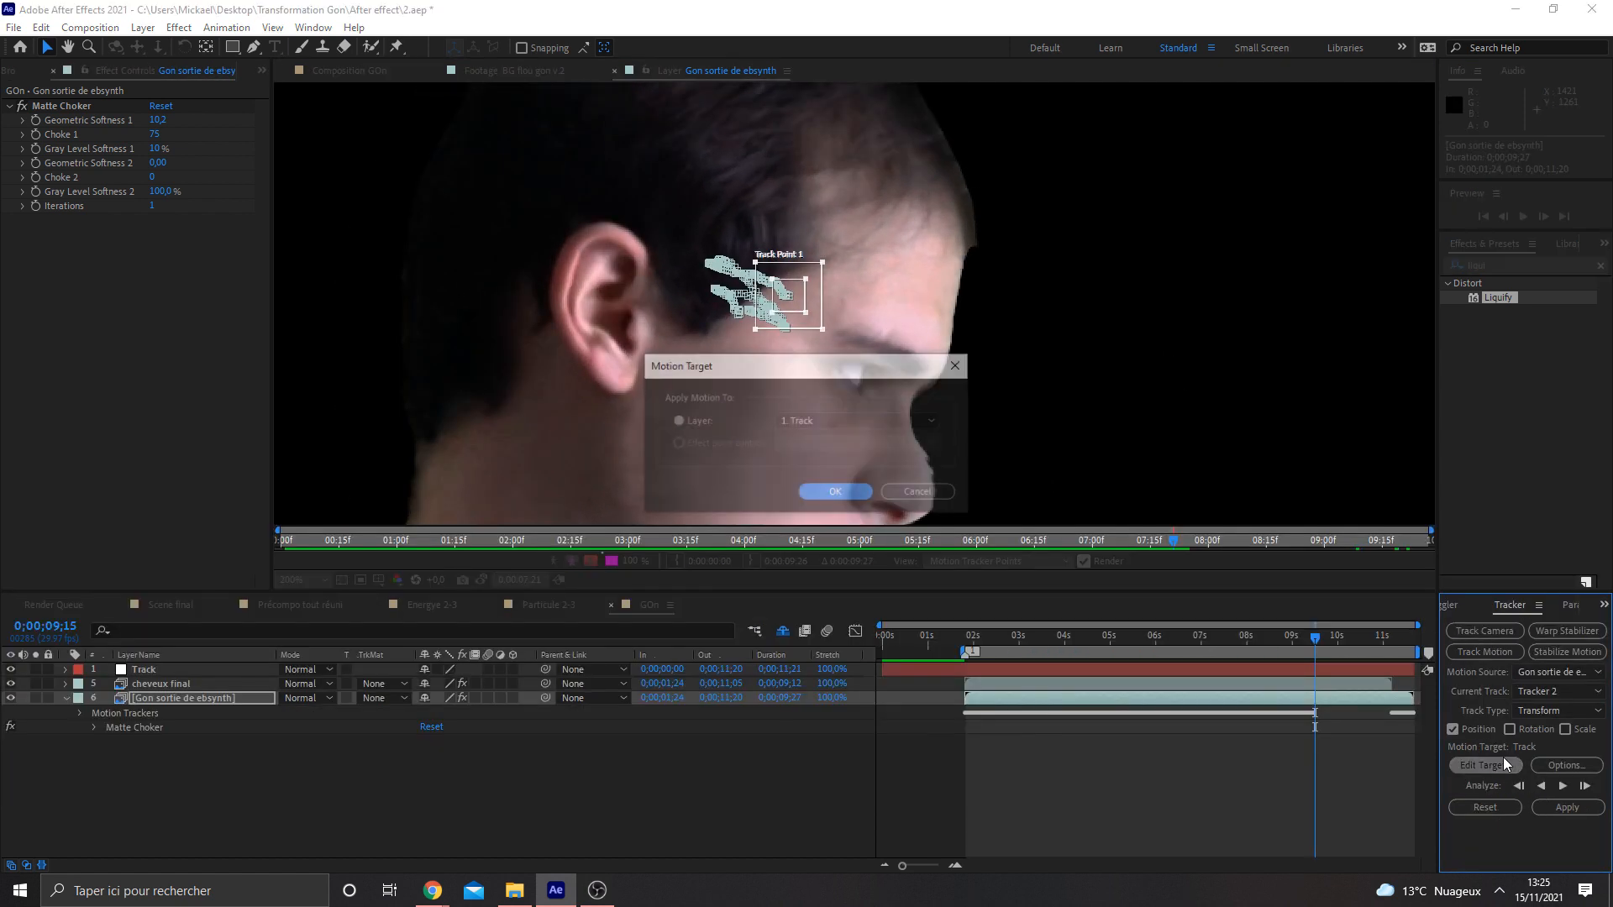
left_click(813, 424)
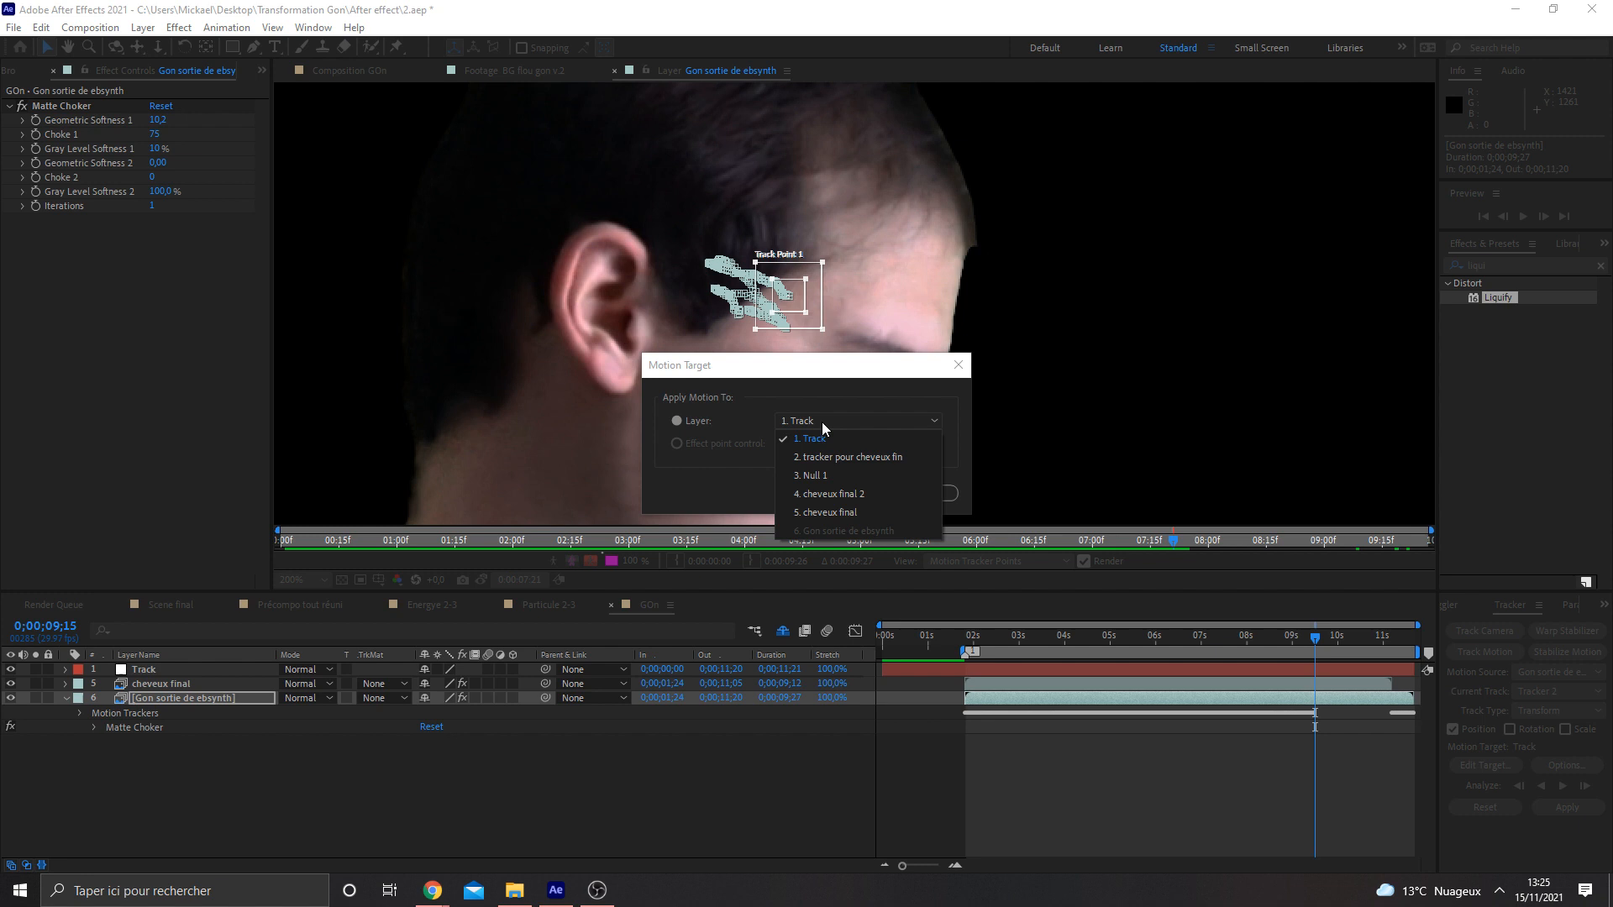
left_click(815, 424)
left_click(837, 492)
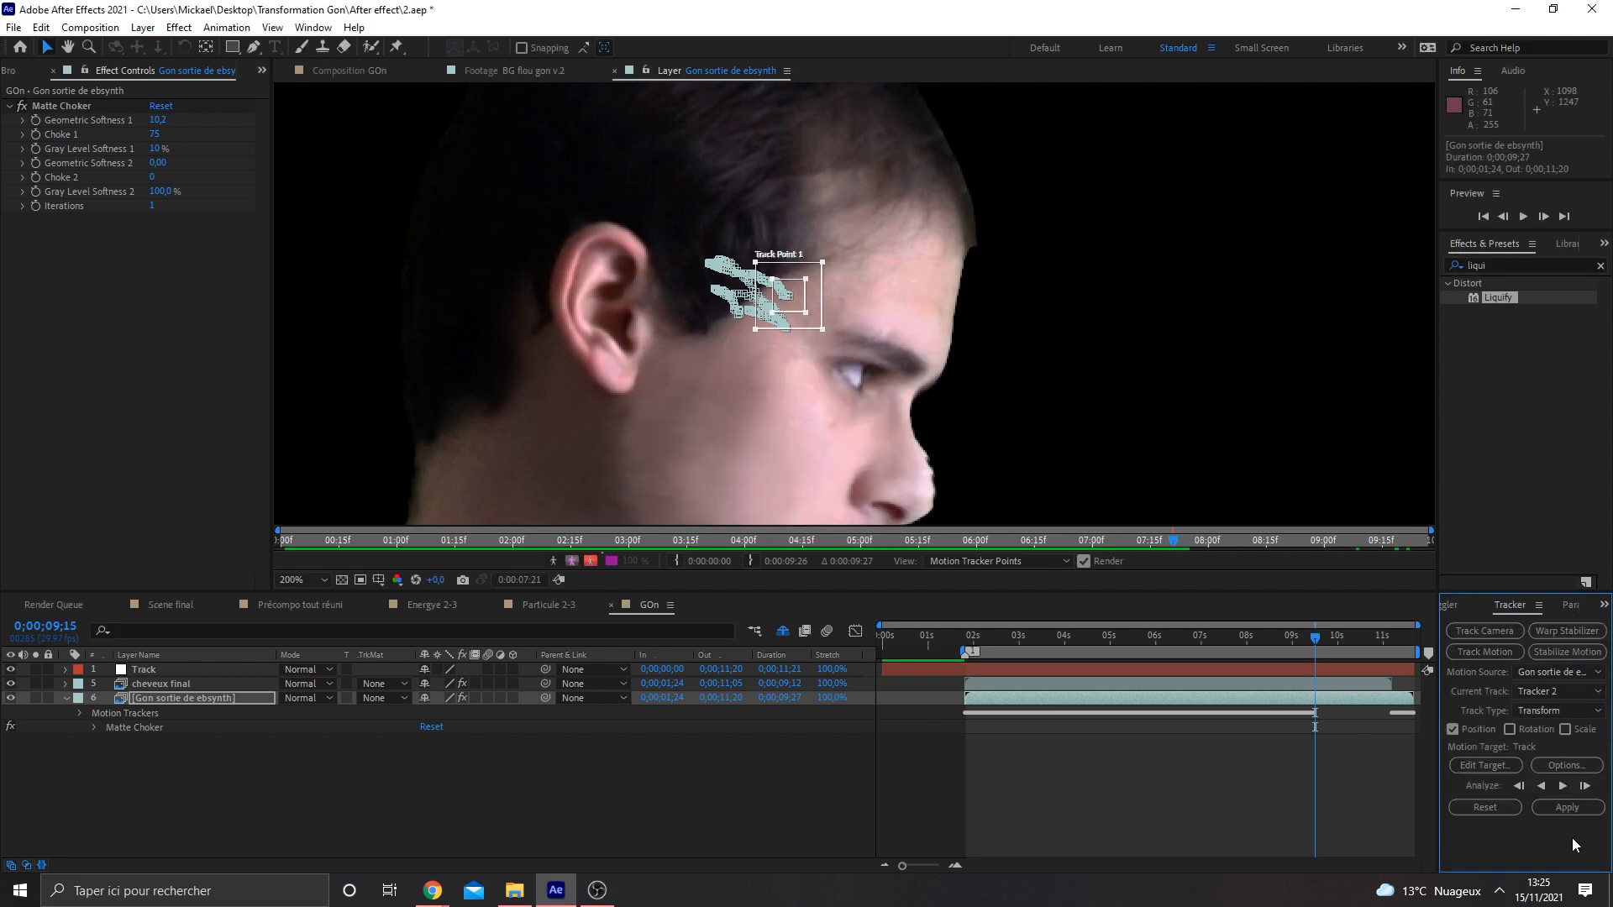
left_click(1567, 812)
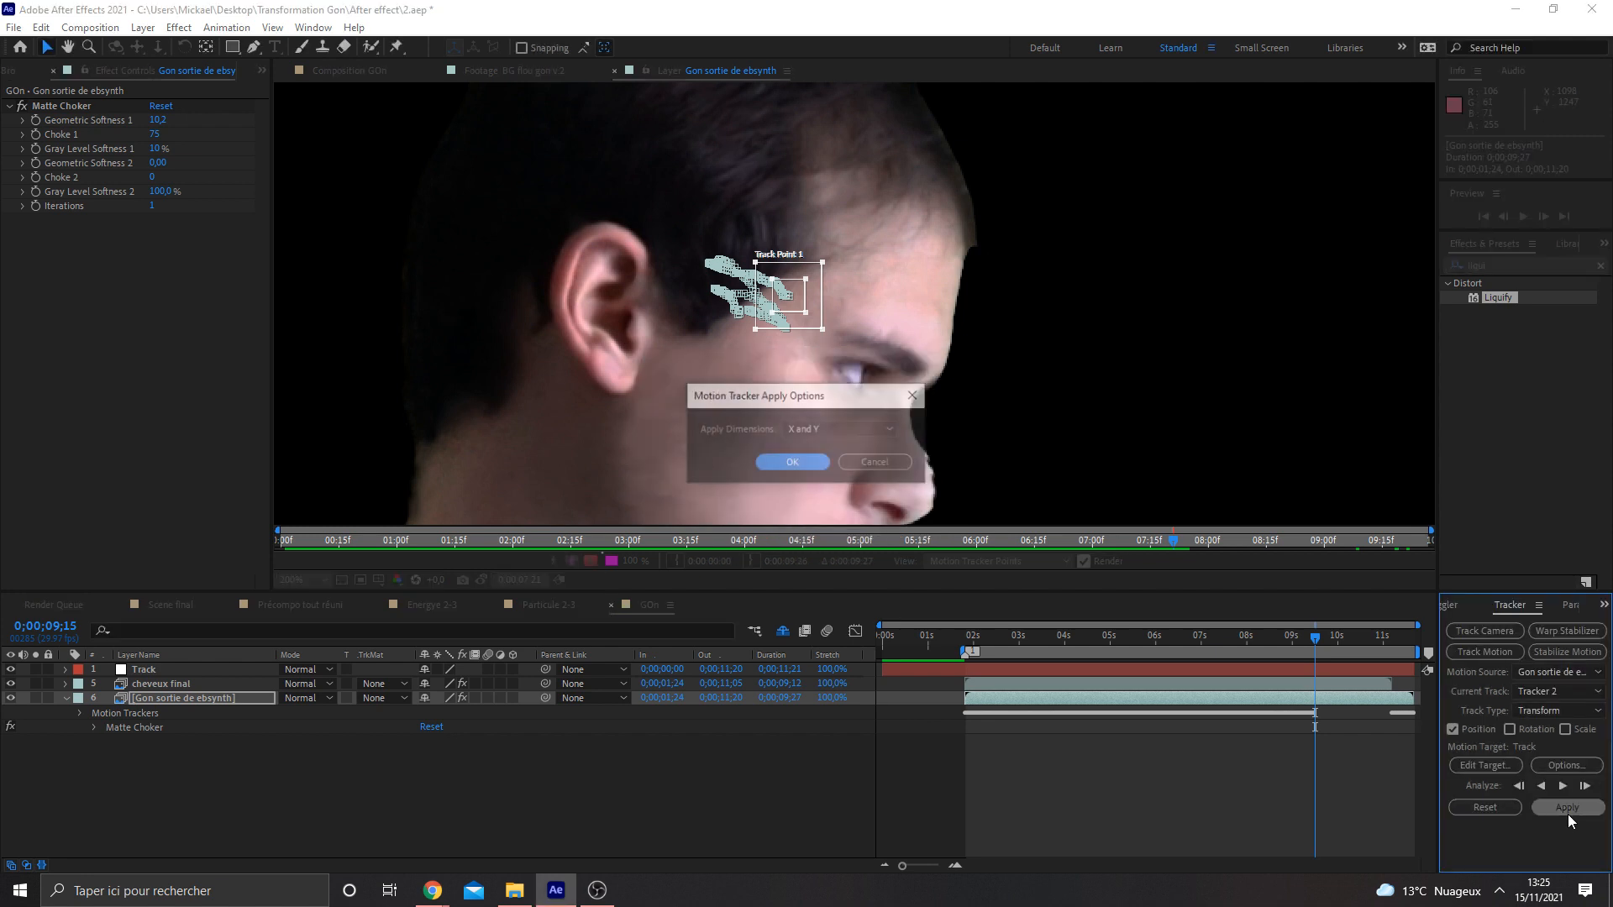
left_click(785, 461)
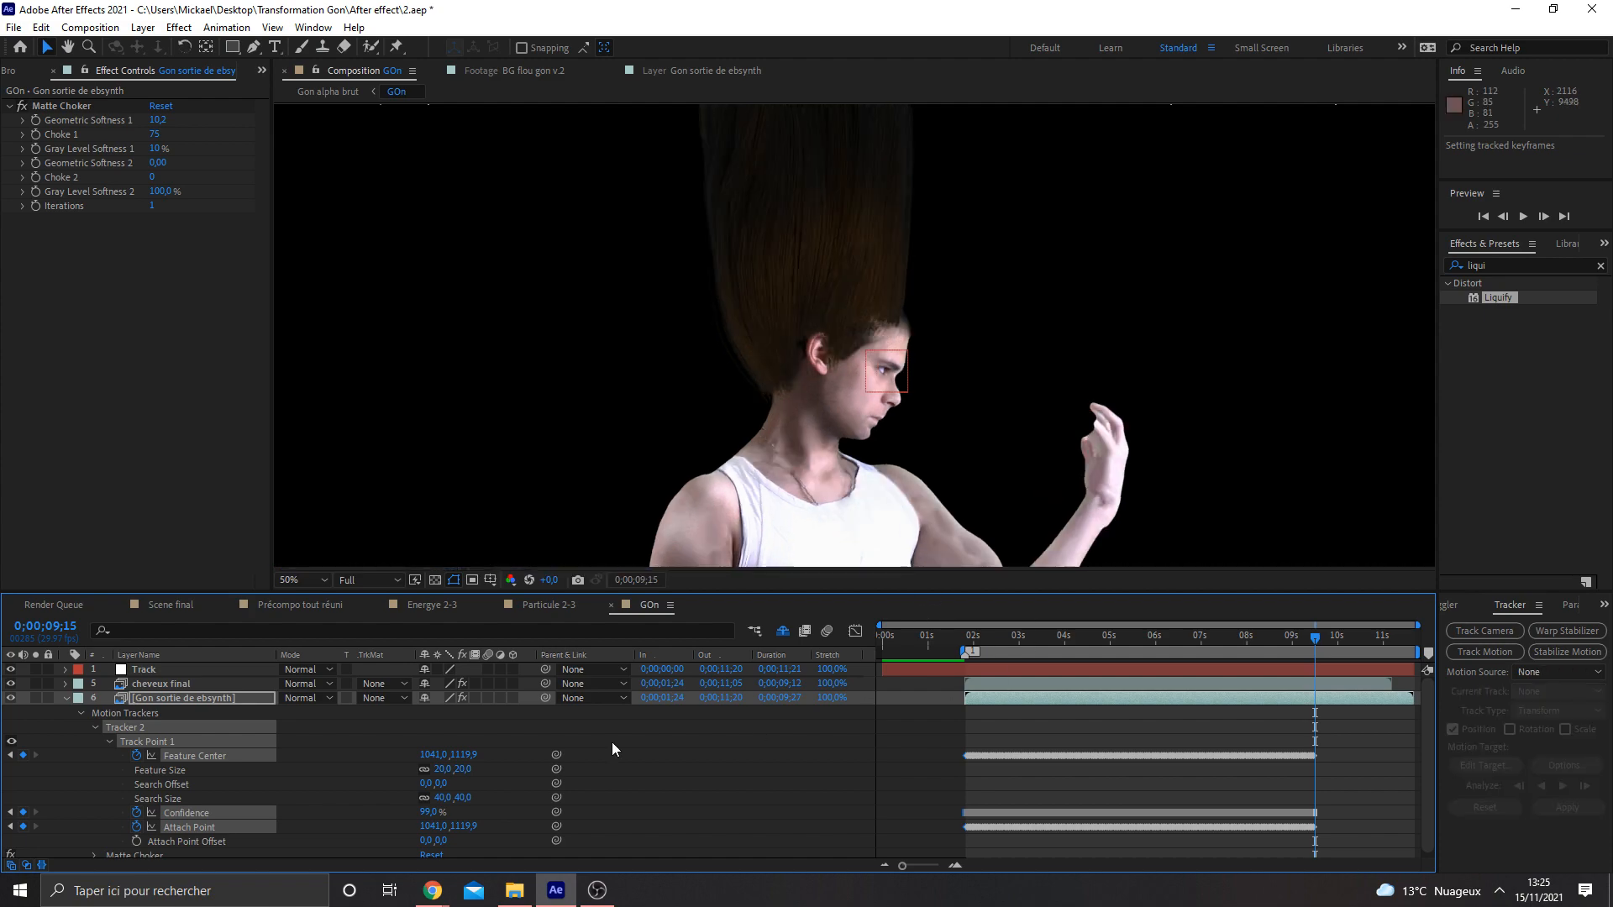
left_click(65, 698)
Parent the cheveux final layer to the Track null and check the hair's alignment at 0;00;04;29.
left_click_drag(546, 683, 198, 671)
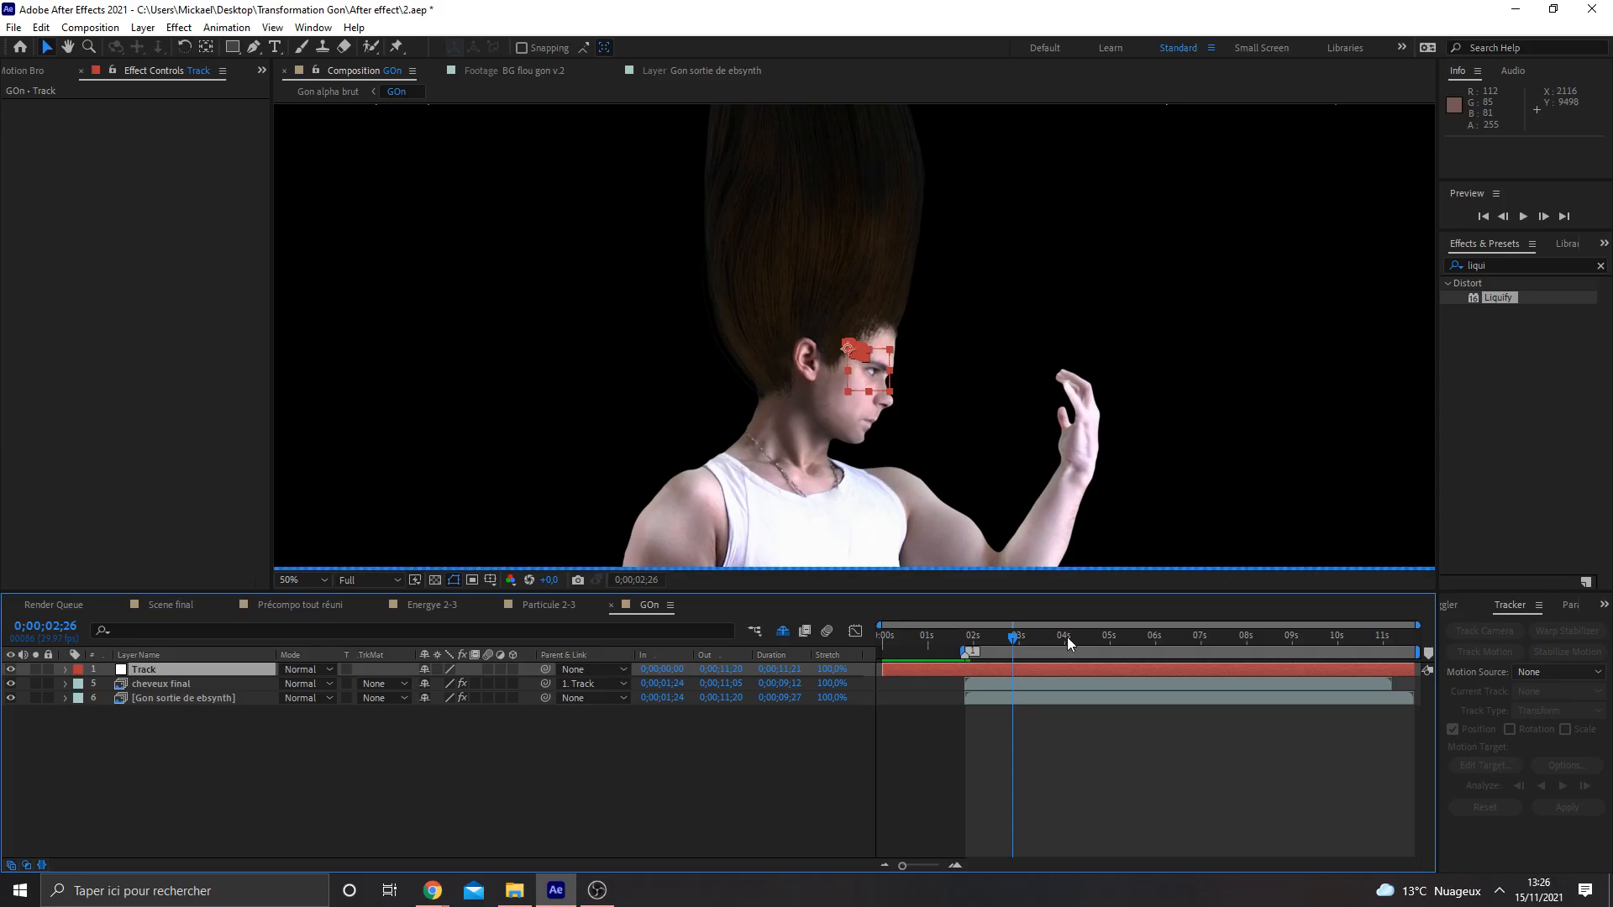
left_click(1108, 642)
left_click(722, 754)
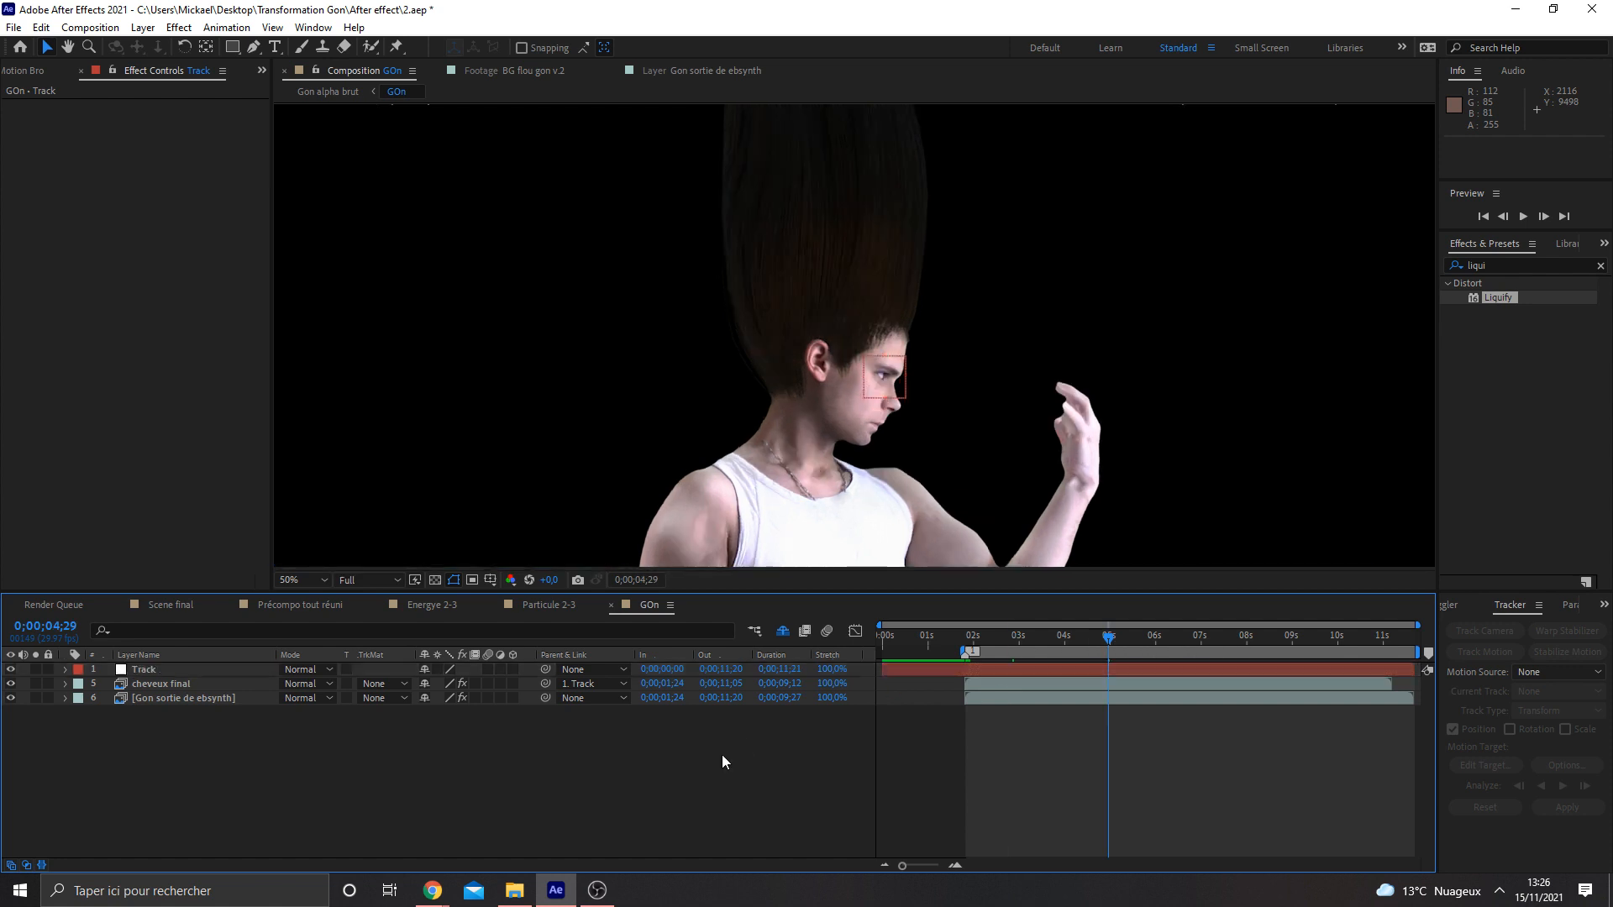
Apply the Mesh Warp effect to the cheveux final layer and set its grid to 4 rows and 4 columns.
scroll(1040, 390, "down", 6)
middle_click_drag(865, 187, 866, 300)
scroll(865, 298, "up", 4)
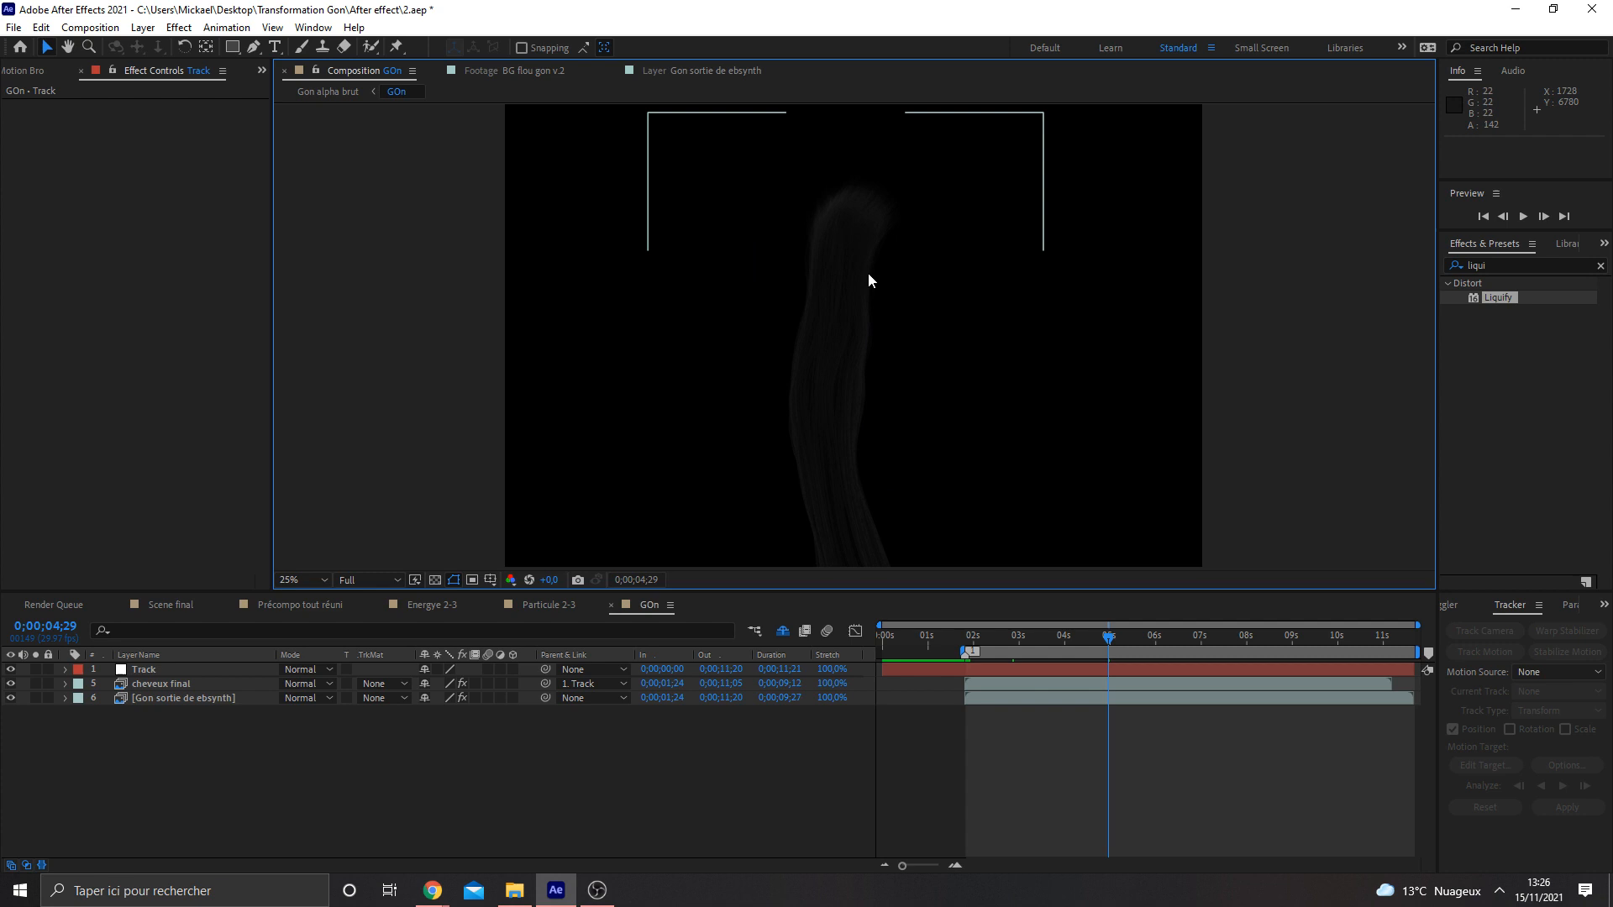
left_click(160, 683)
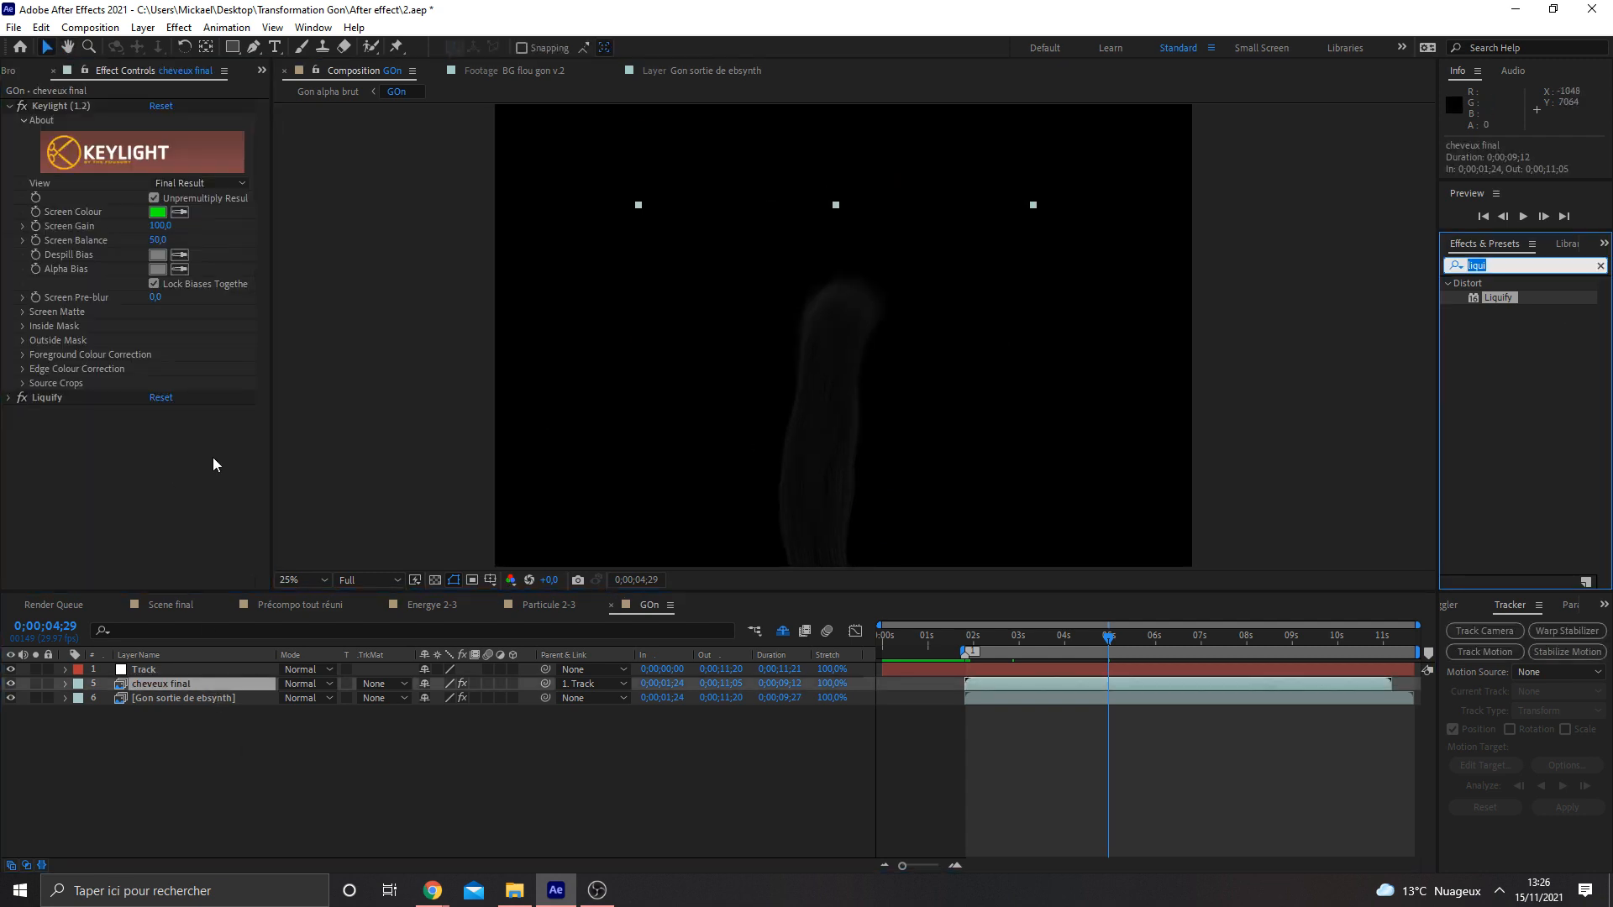
right_click(211, 470)
mouse_move(268, 441)
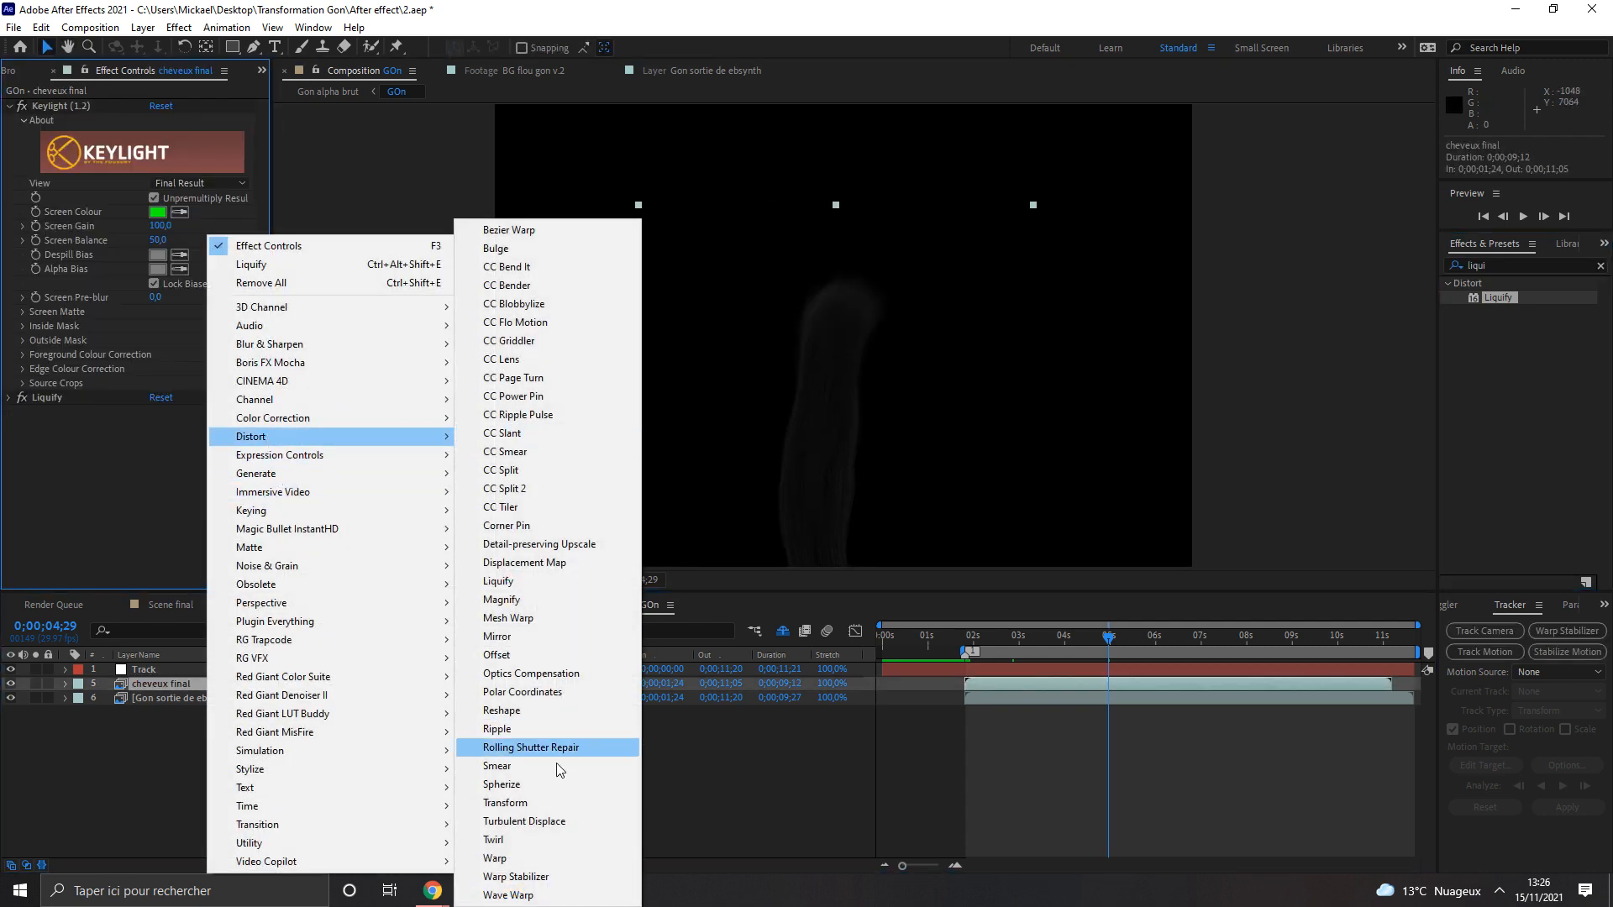
left_click(508, 618)
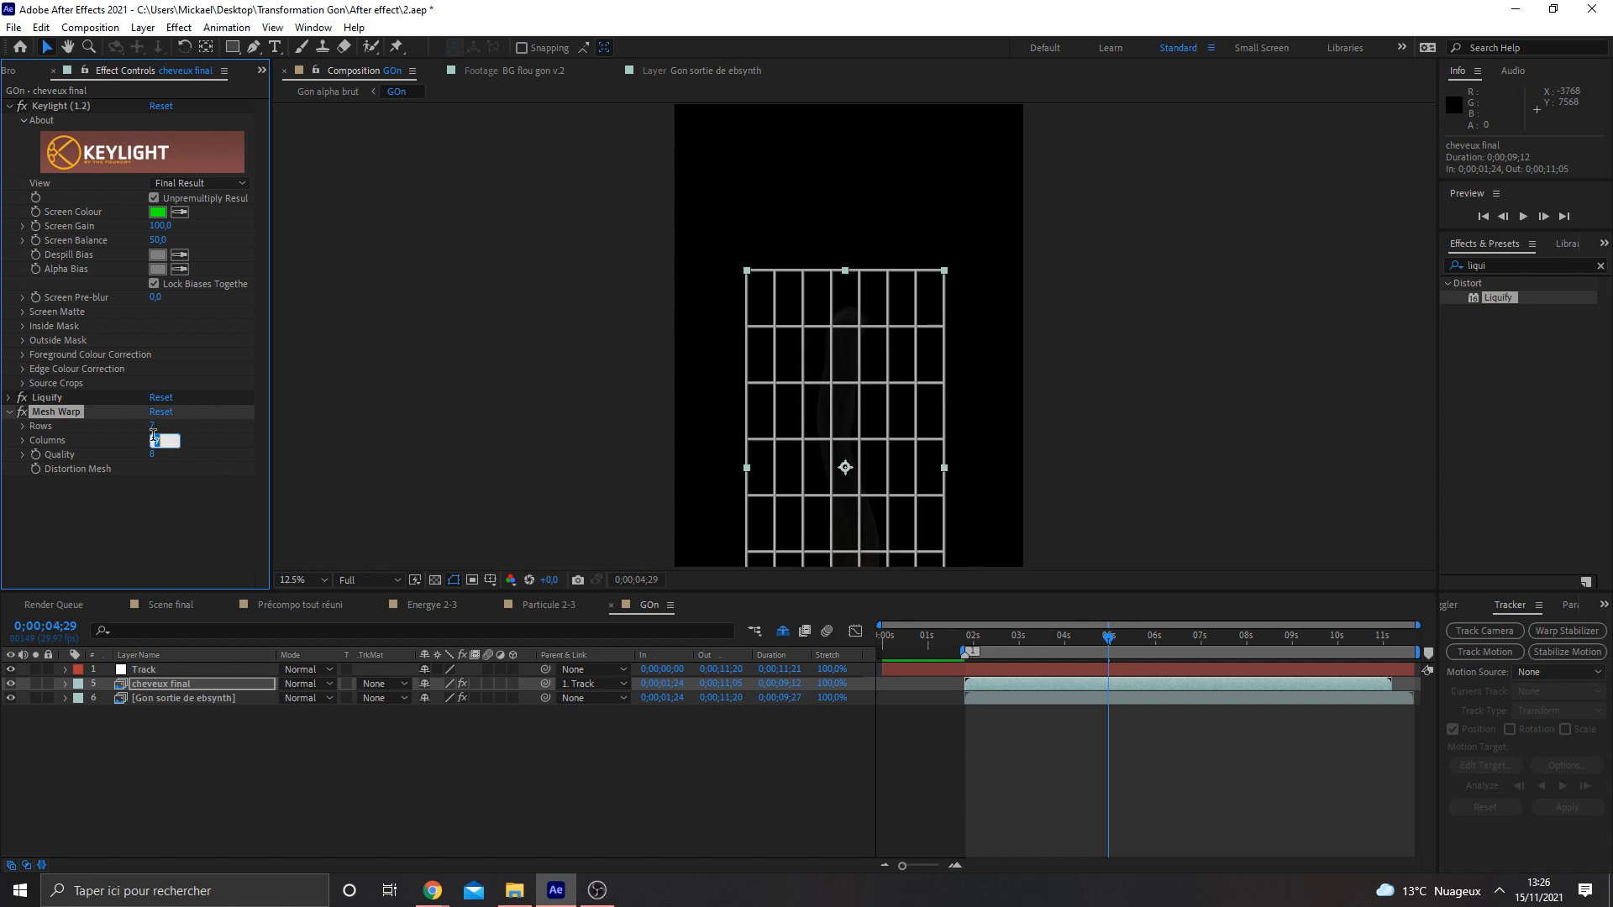
type("4")
key("Return")
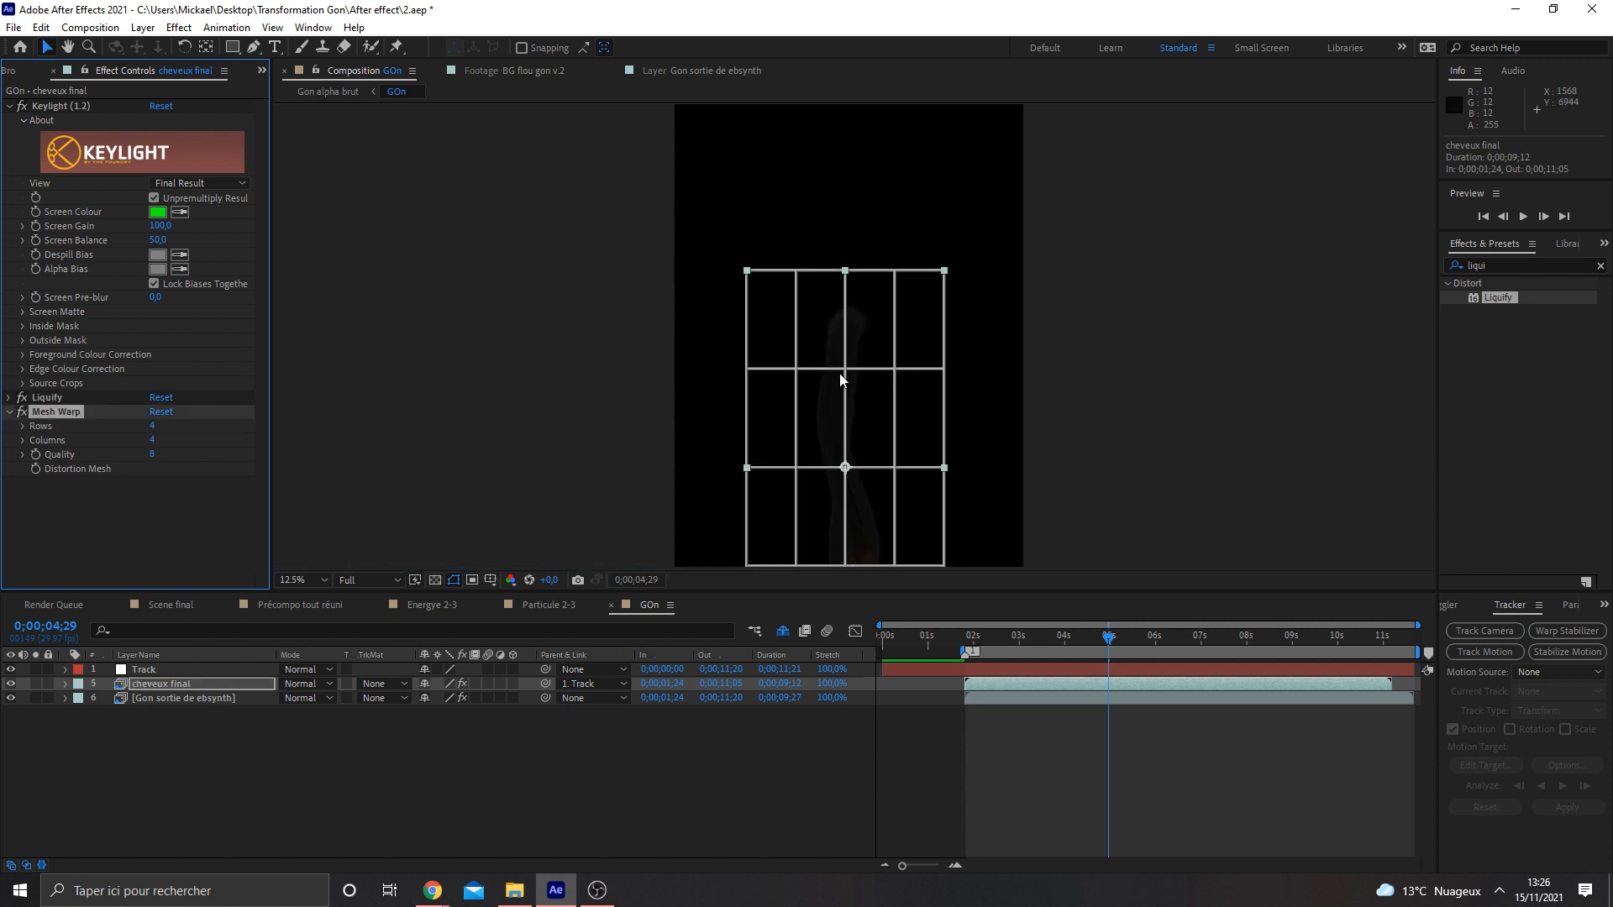
Select the upper corner points of the hair's Mesh Warp grid and inspect the hair's shape in the composition.
scroll(844, 378, "down", 1)
scroll(857, 349, "up", 1)
scroll(891, 307, "down", 1)
left_click(900, 302)
left_click(799, 302)
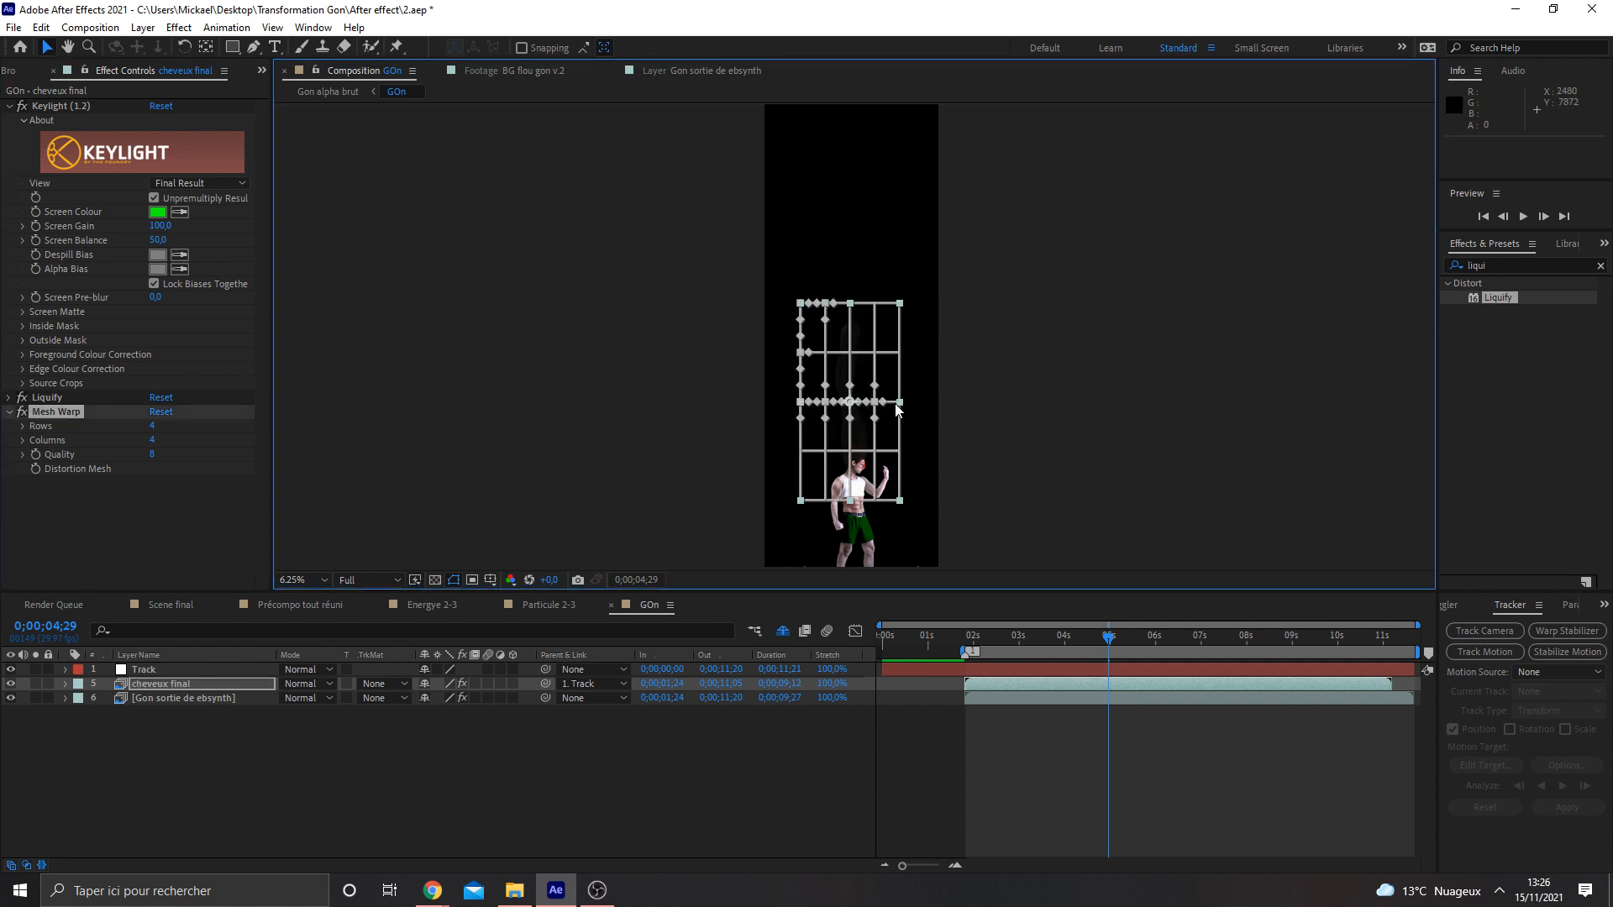
scroll(897, 407, "up", 1)
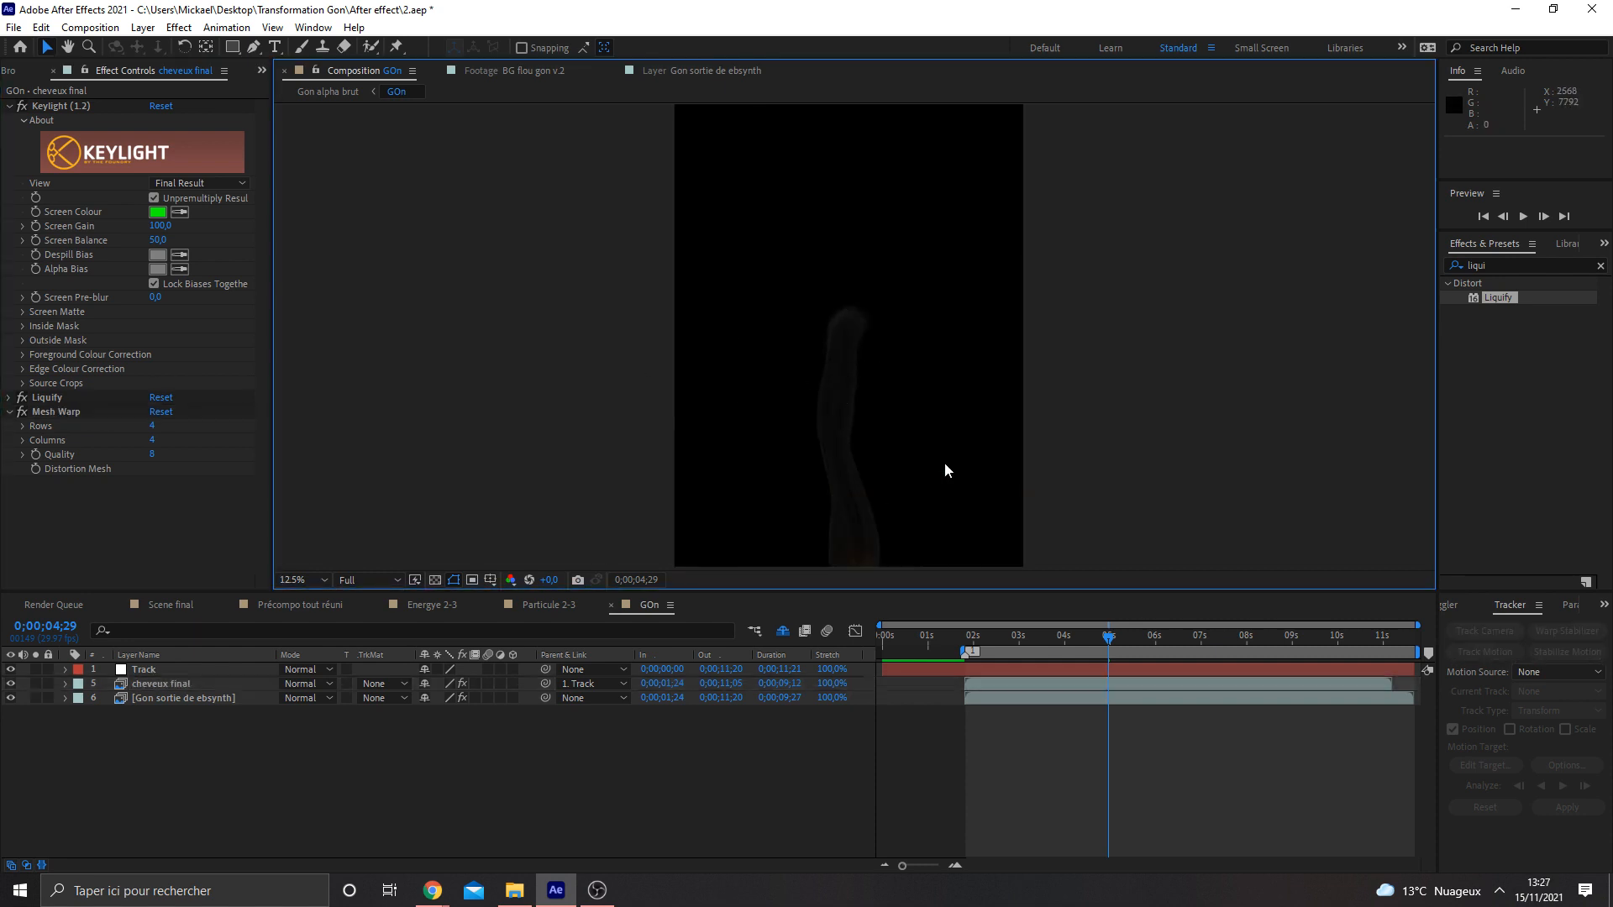
scroll(857, 134, "down", 1)
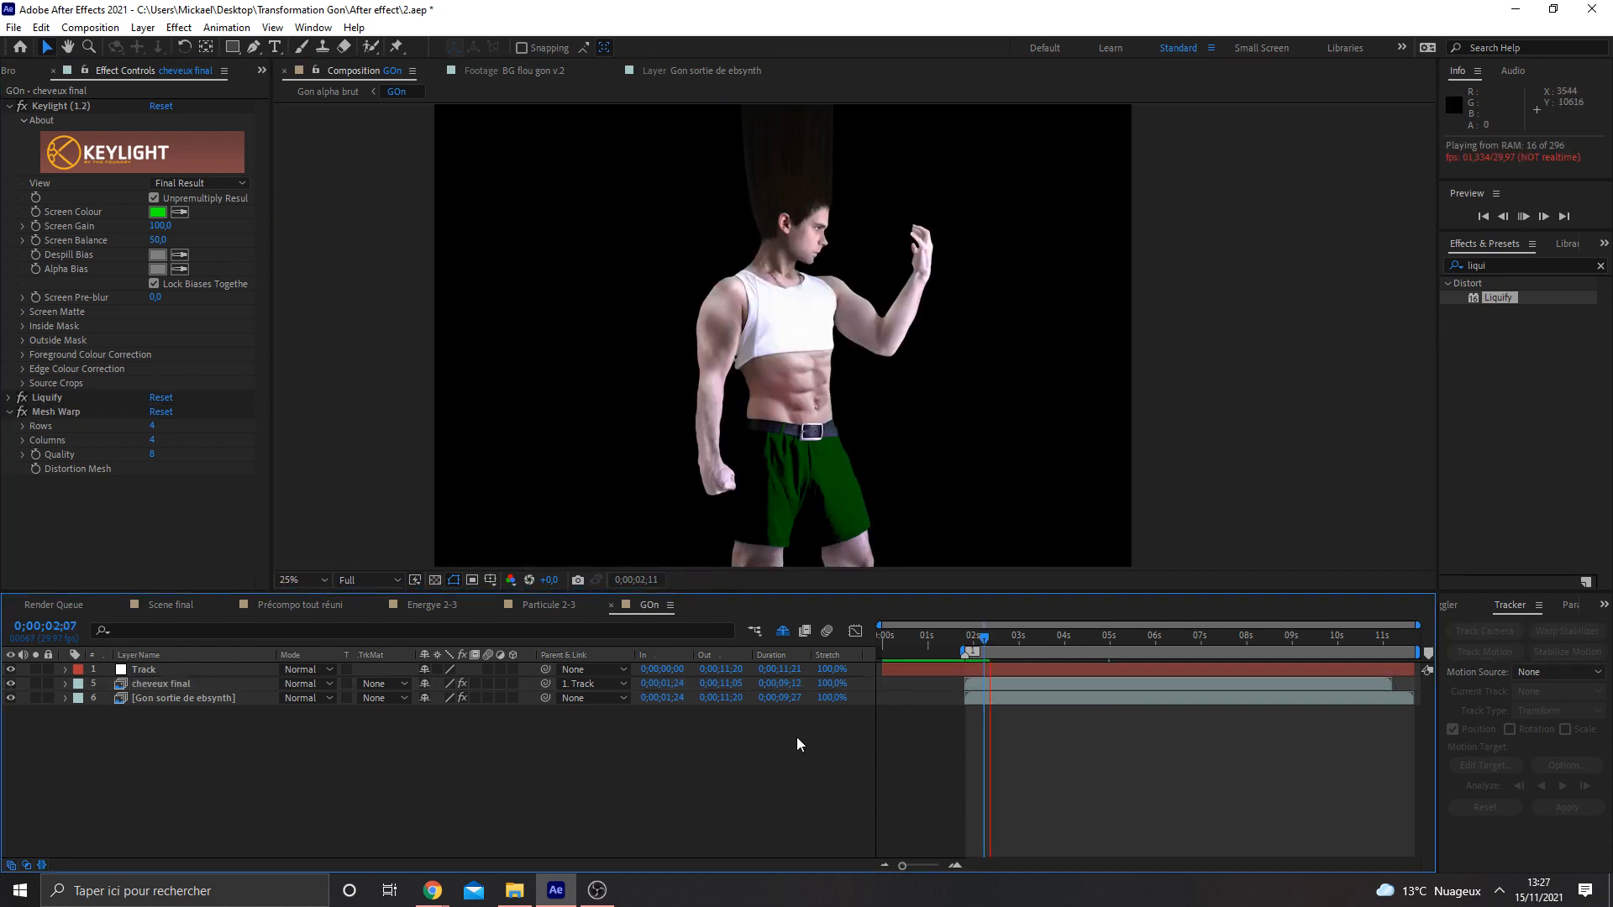